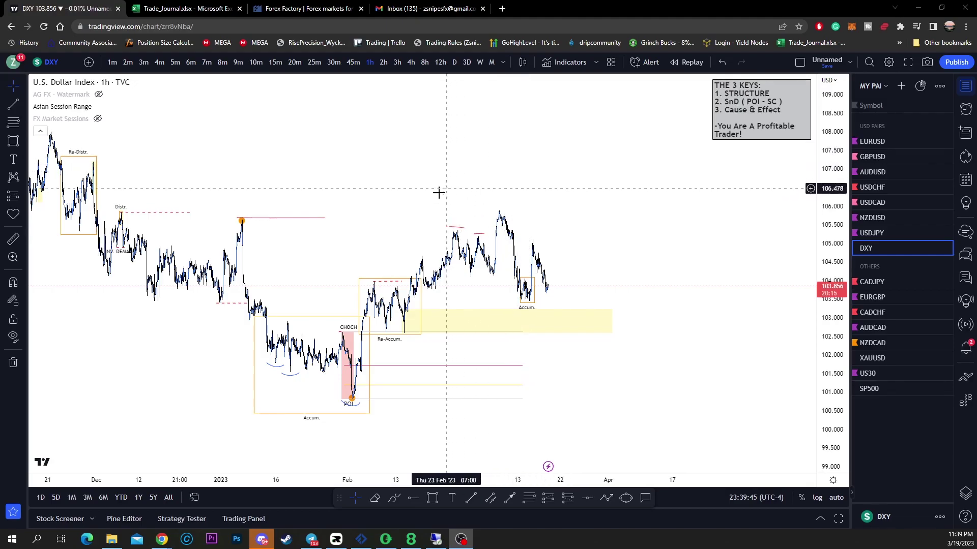
# Step: Replace the marker and solid line at the early January high with a trend line using the Orderflow top template
pyautogui.click(375, 498)
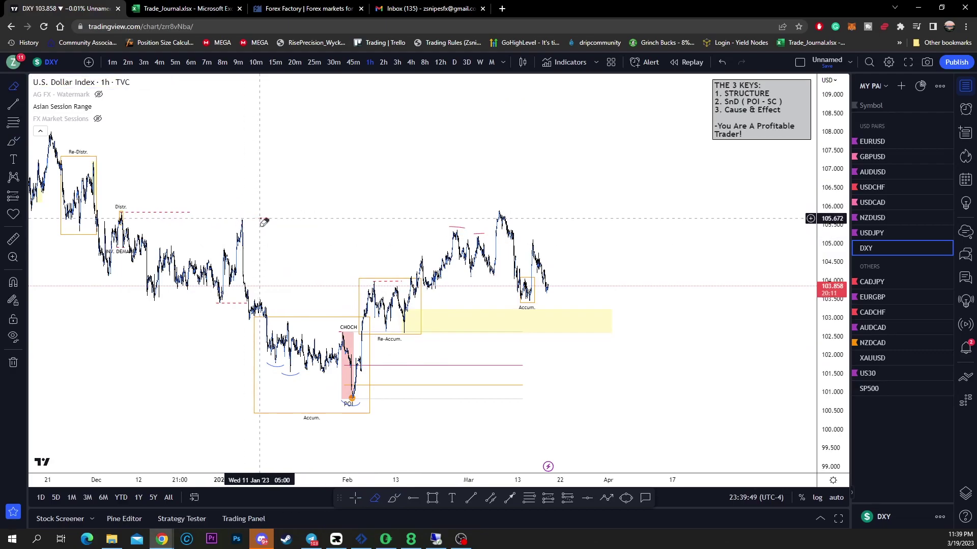
pyautogui.press('Escape')
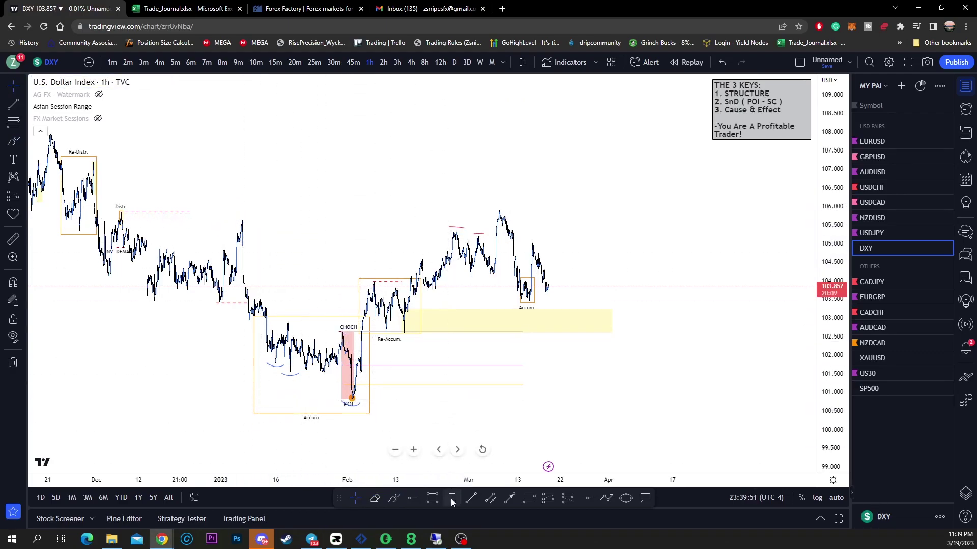
pyautogui.click(471, 498)
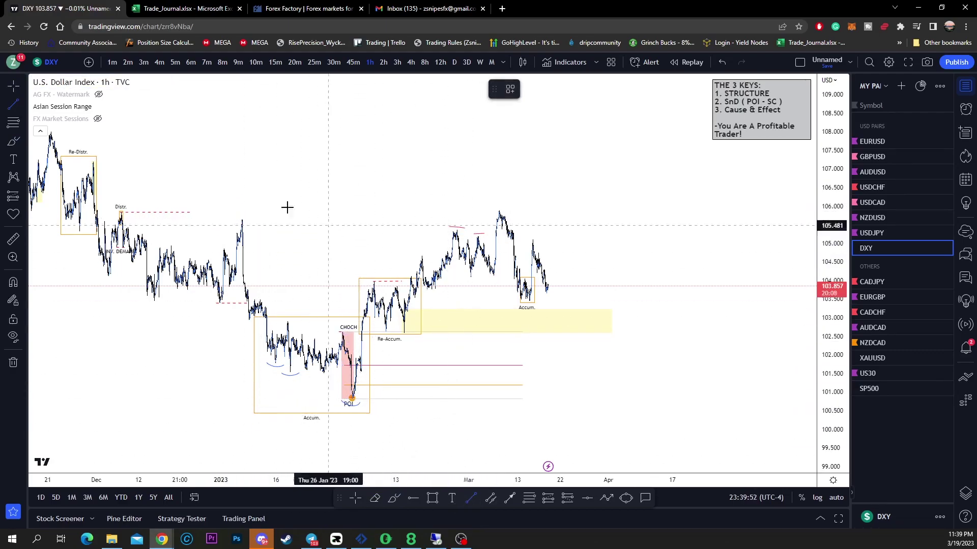
pyautogui.click(237, 220)
pyautogui.click(379, 219)
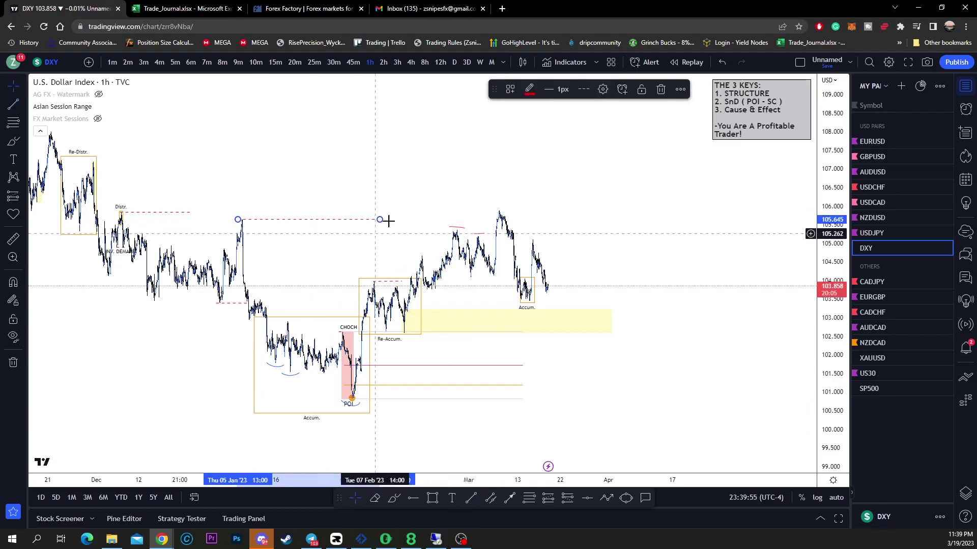
pyautogui.click(510, 89)
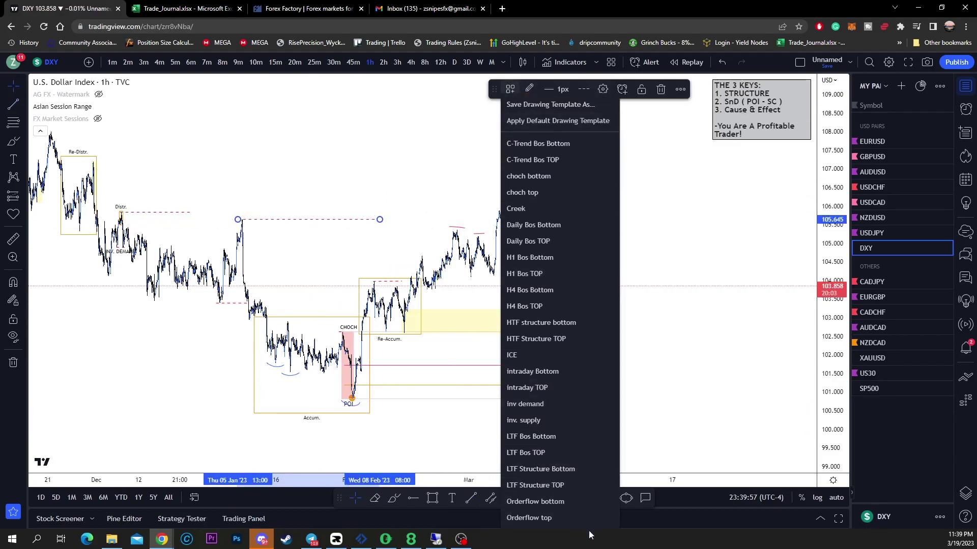
pyautogui.click(529, 518)
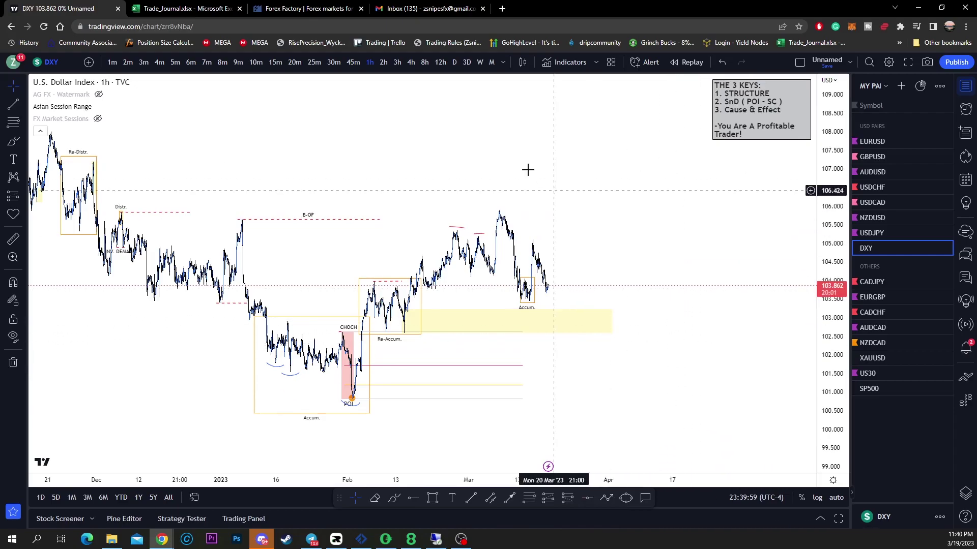
# Step: Switch the U.S. Dollar Index chart to the 4-hour timeframe
pyautogui.click(411, 63)
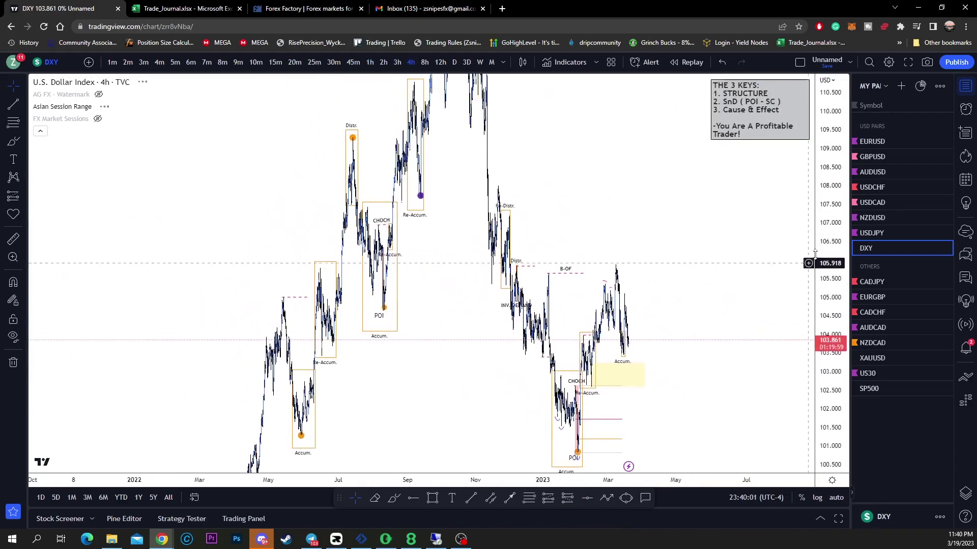
pyautogui.scroll(-5, 650, 377)
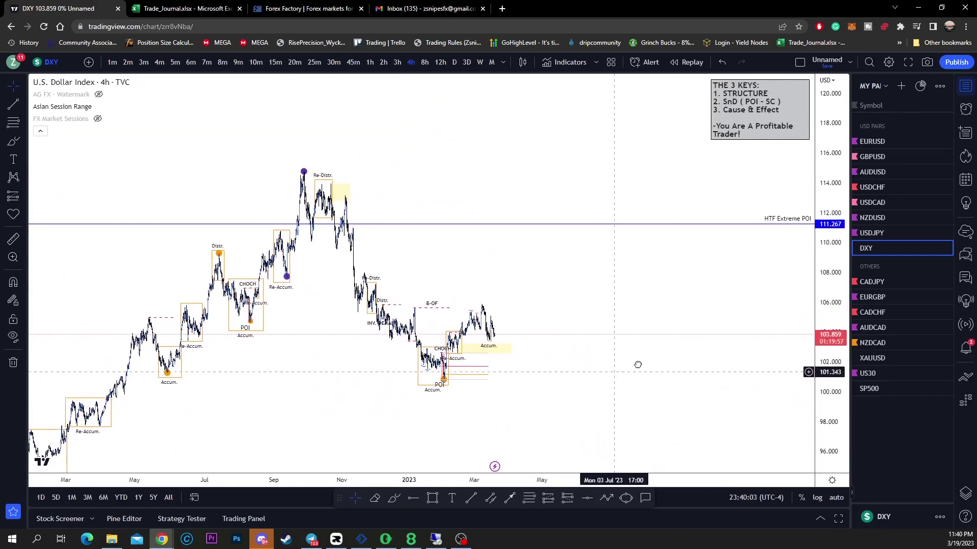
# Step: Brush a curved arrow along the 2022 rally toward the re-distribution area and delete the strokes
pyautogui.click(394, 498)
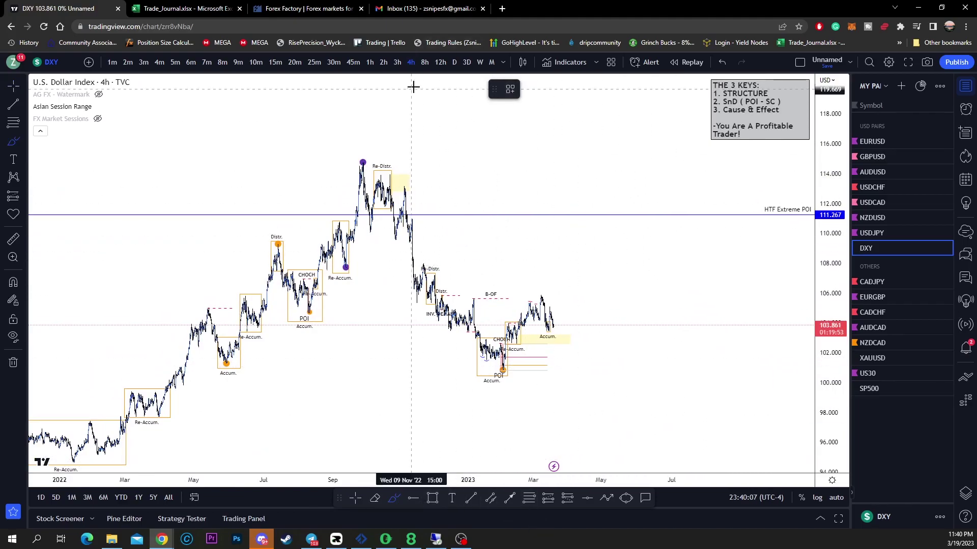
pyautogui.moveTo(147, 424)
pyautogui.mouseDown()
pyautogui.moveTo(399, 217)
pyautogui.moveTo(306, 299)
pyautogui.mouseUp()
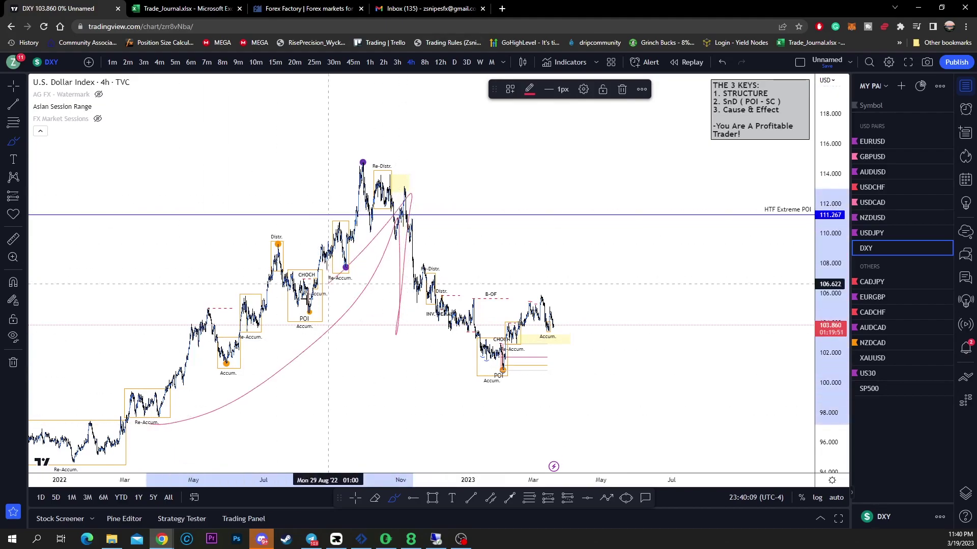
pyautogui.click(621, 89)
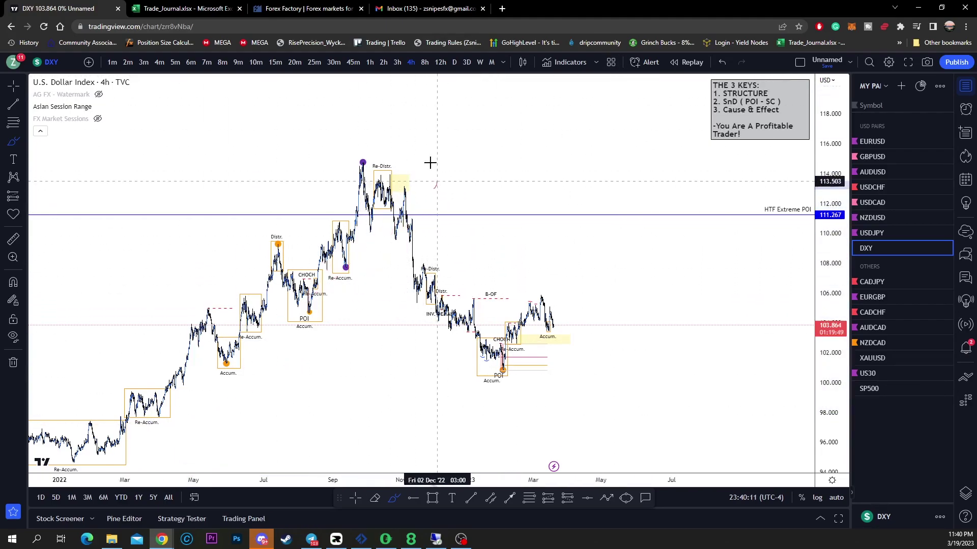
pyautogui.moveTo(430, 163); pyautogui.dragTo(436, 190)
pyautogui.click(621, 89)
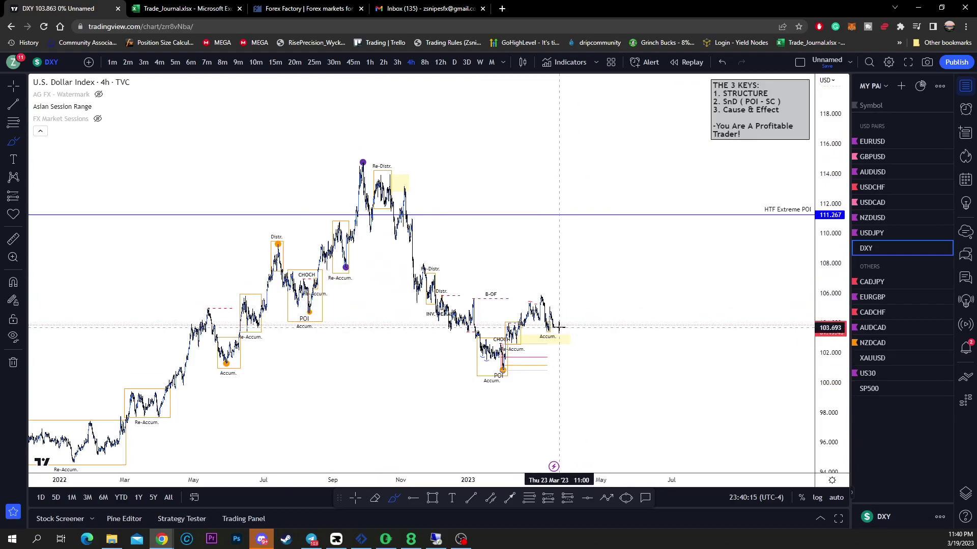
# Step: Brush a circle around the re-distribution top and the following drop, and delete it
pyautogui.press('Escape')
pyautogui.click(393, 498)
pyautogui.moveTo(415, 166)
pyautogui.mouseDown()
pyautogui.moveTo(379, 197)
pyautogui.moveTo(418, 177)
pyautogui.mouseUp()
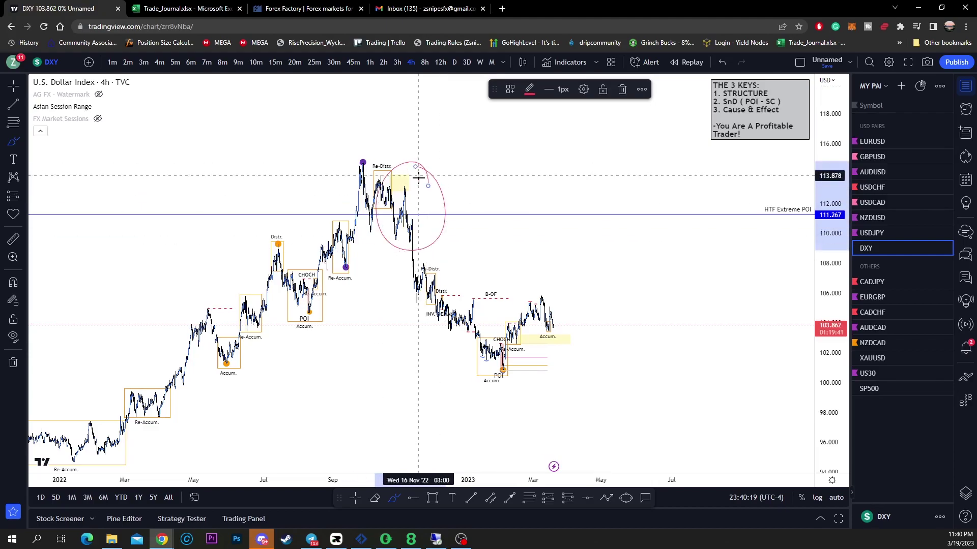
pyautogui.click(622, 89)
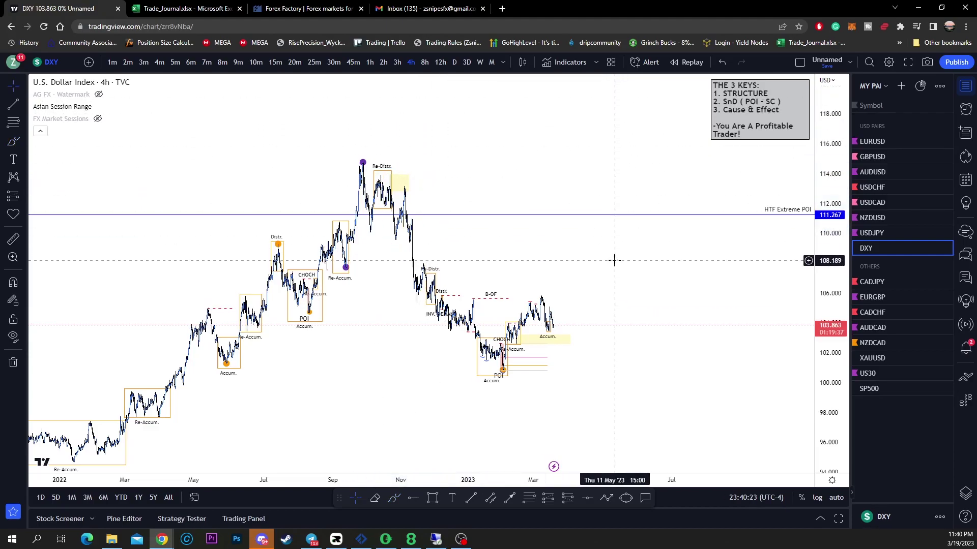
# Step: Examine the 2023 price action from the B-OF level through the accumulation and re-accumulation ranges
pyautogui.scroll(9, 600, 320)
pyautogui.moveTo(374, 373); pyautogui.dragTo(676, 360)
pyautogui.scroll(5, 677, 360)
pyautogui.moveTo(827, 388); pyautogui.dragTo(827, 168)
pyautogui.moveTo(370, 290); pyautogui.dragTo(623, 213)
pyautogui.scroll(5, 604, 244)
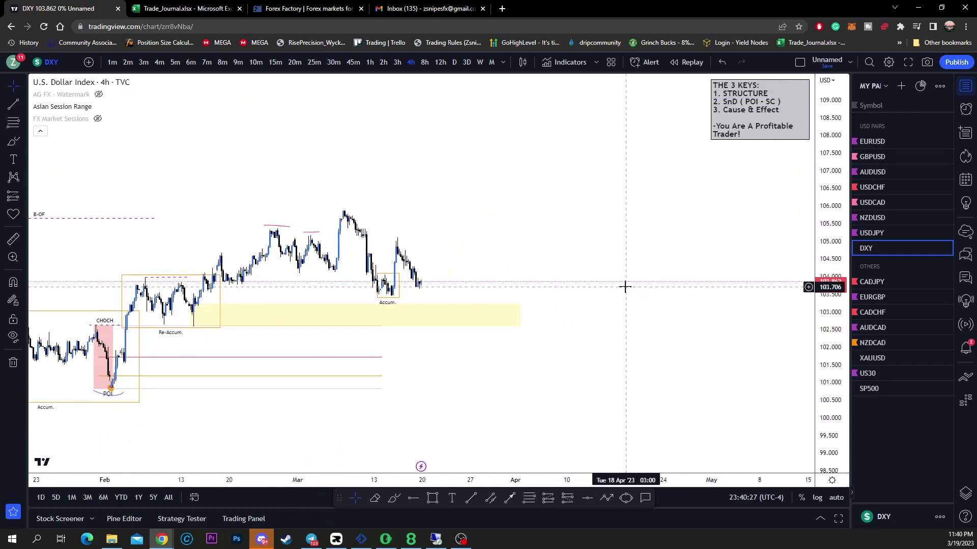
pyautogui.scroll(-6, 661, 307)
pyautogui.scroll(1, 663, 307)
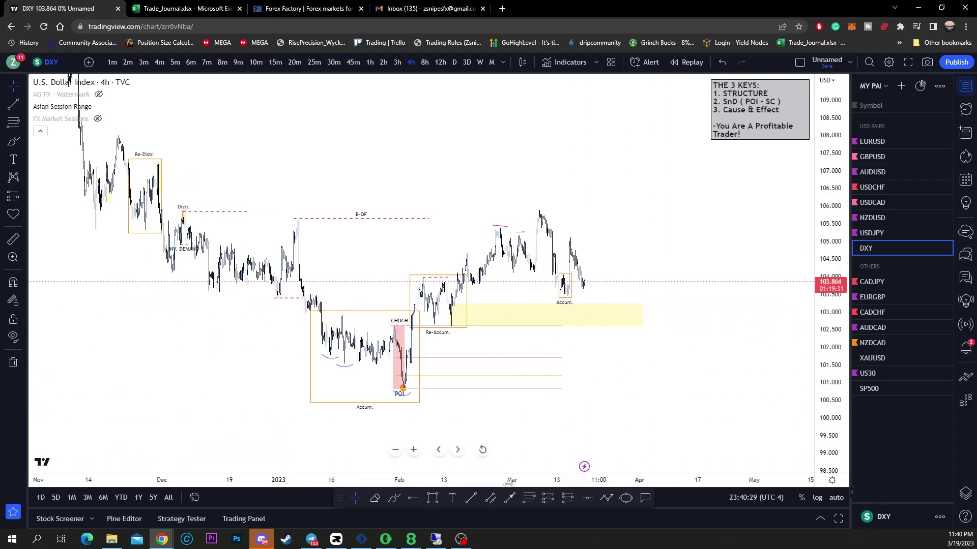
# Step: Brush a mark under the February POI low and a circle around the 2022 top, and undo both
pyautogui.click(394, 497)
pyautogui.moveTo(388, 398); pyautogui.dragTo(450, 407)
pyautogui.scroll(-5, 717, 227)
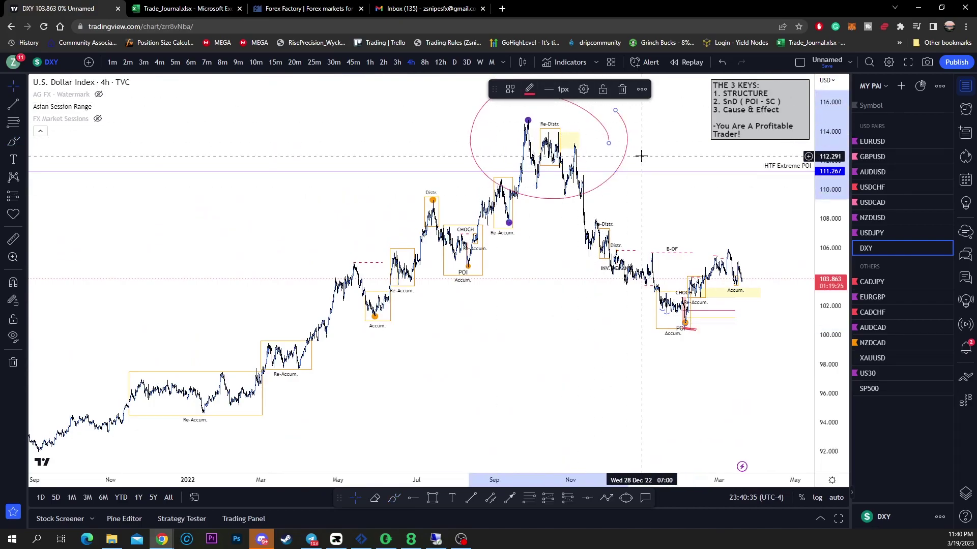
pyautogui.hotkey('ctrl', 'z')
pyautogui.hotkey('ctrl', 'z')
# Step: Brush circles around the accumulation range, the re-accumulation range and the late February to March highs
pyautogui.scroll(5, 734, 242)
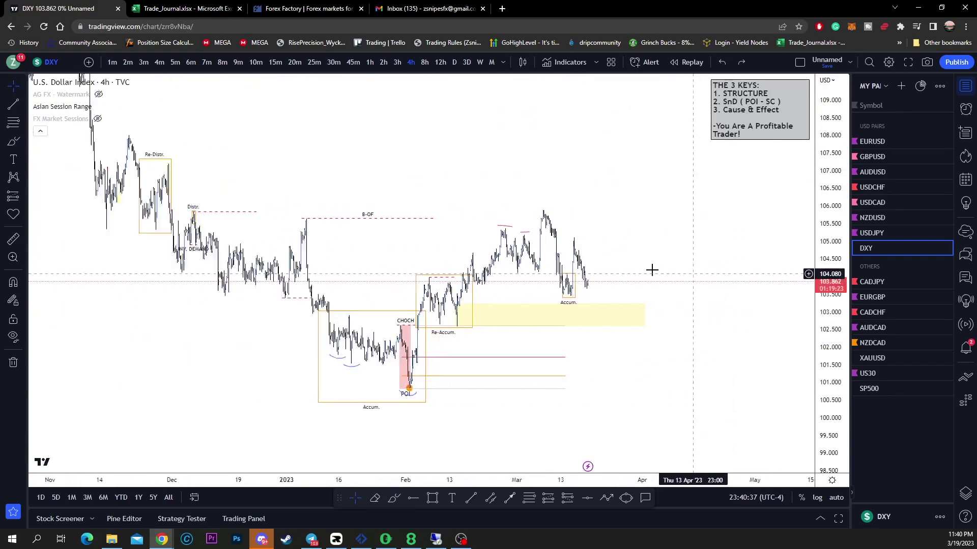
pyautogui.moveTo(573, 303); pyautogui.dragTo(695, 277)
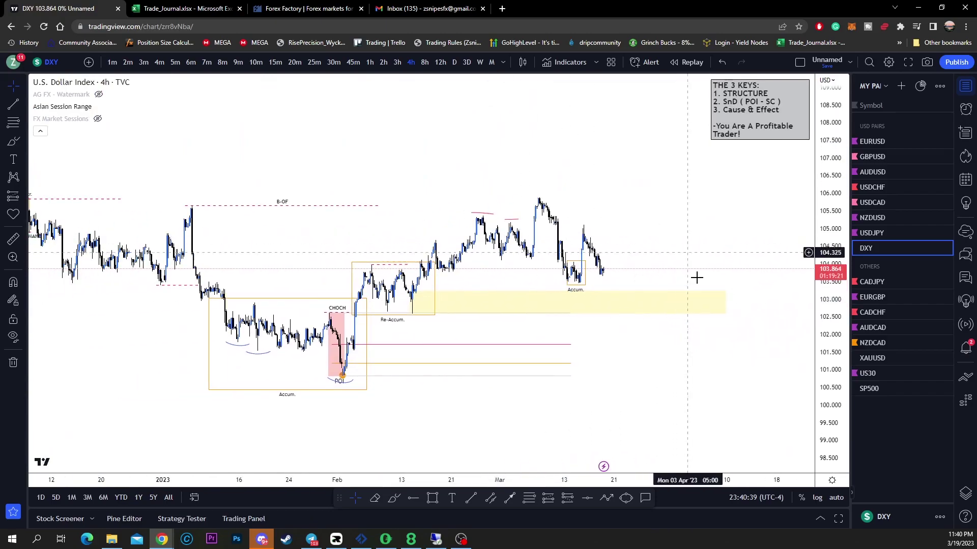
pyautogui.moveTo(717, 211); pyautogui.dragTo(809, 260)
pyautogui.moveTo(825, 218); pyautogui.dragTo(825, 300)
pyautogui.moveTo(791, 262); pyautogui.dragTo(672, 181)
pyautogui.moveTo(582, 394); pyautogui.dragTo(614, 426)
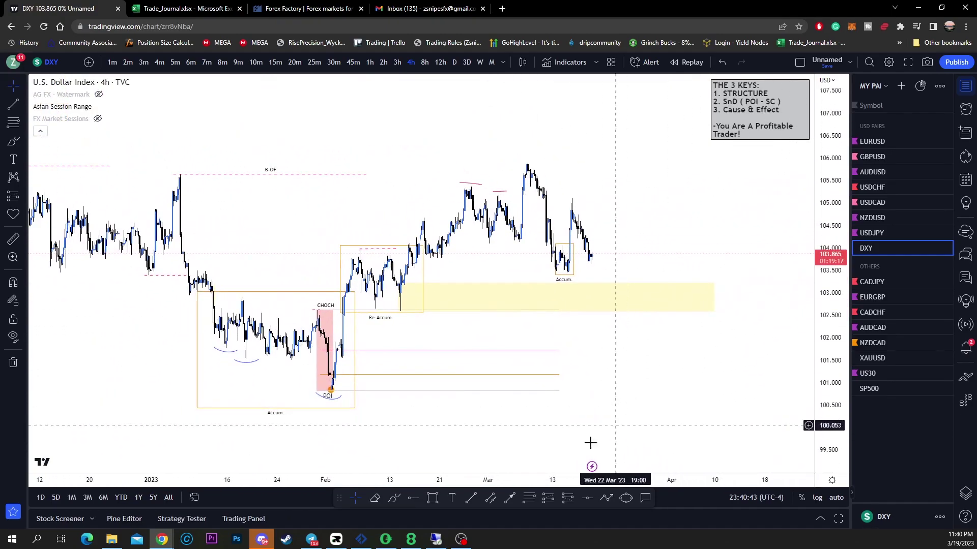
pyautogui.click(392, 499)
pyautogui.moveTo(380, 335)
pyautogui.mouseDown()
pyautogui.moveTo(375, 316)
pyautogui.moveTo(367, 348)
pyautogui.moveTo(313, 303)
pyautogui.moveTo(448, 271)
pyautogui.mouseUp()
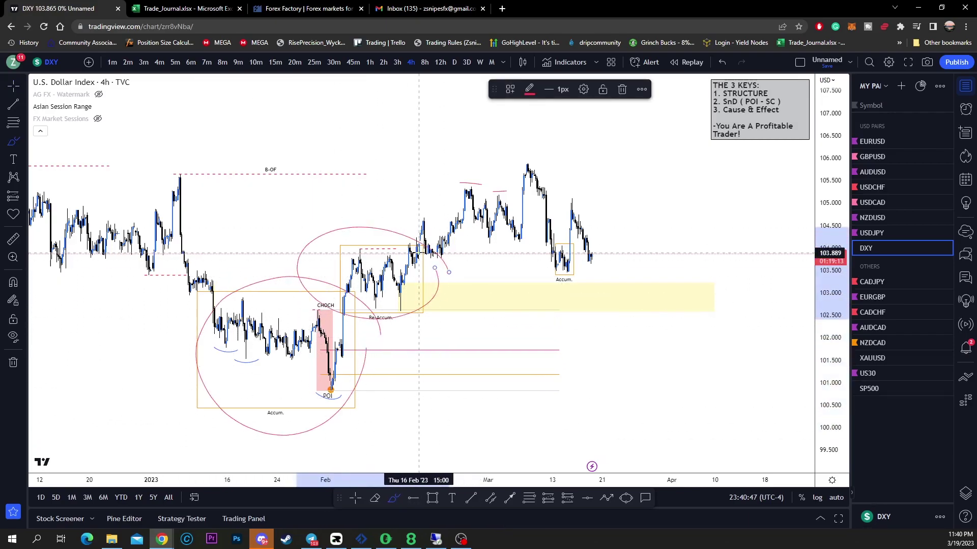
pyautogui.moveTo(606, 202); pyautogui.dragTo(529, 159)
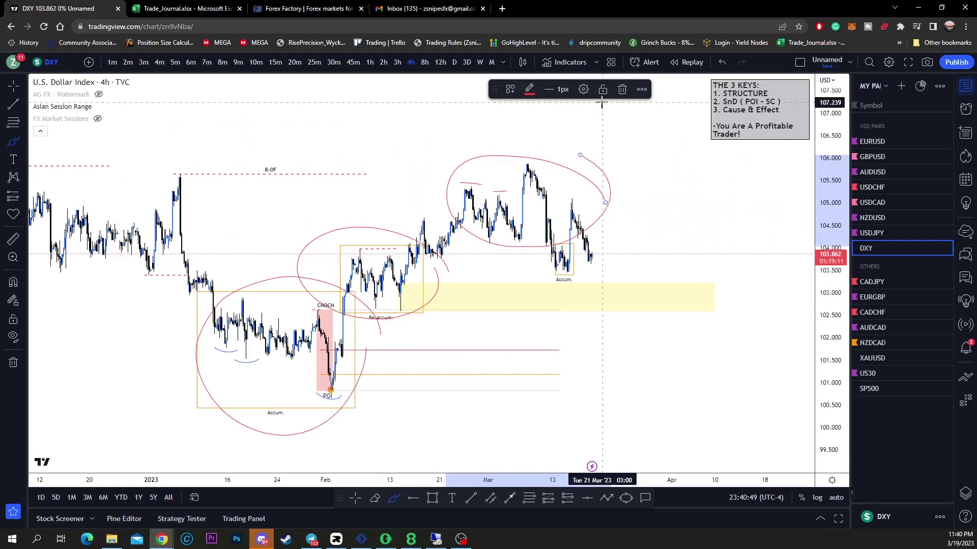
# Step: Remove the brush circles around the three price ranges
pyautogui.click(622, 89)
pyautogui.hotkey('ctrl', 'z')
pyautogui.hotkey('ctrl', 'z')
pyautogui.hotkey('ctrl', 'z')
pyautogui.hotkey('ctrl', 'z')
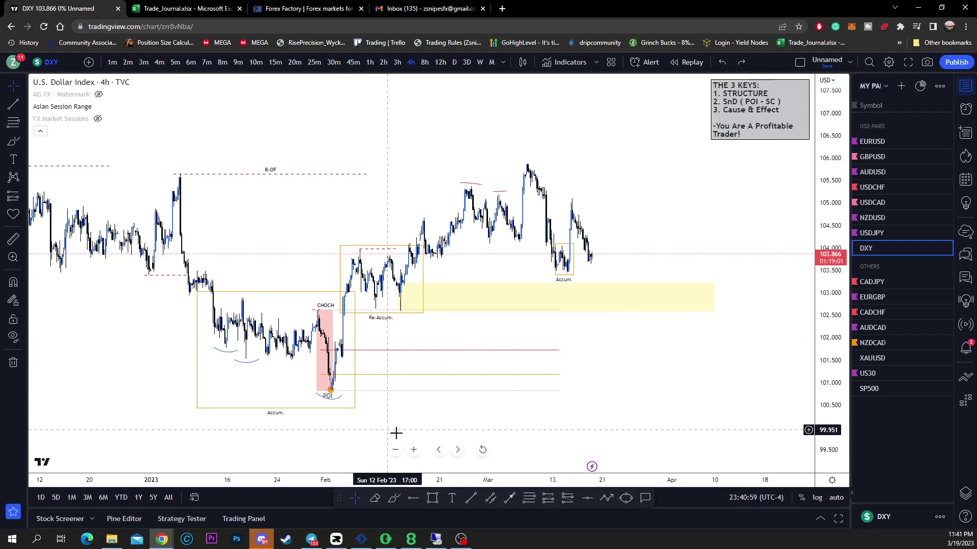
# Step: Brush a zigzag range above the February price action and delete it
pyautogui.moveTo(589, 343); pyautogui.dragTo(561, 358)
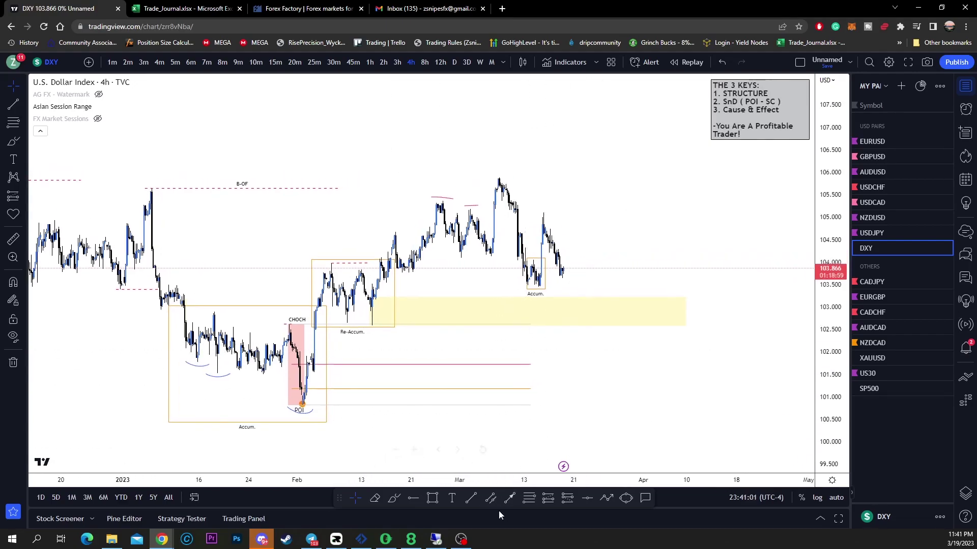
pyautogui.click(393, 498)
pyautogui.moveTo(372, 170)
pyautogui.mouseDown()
pyautogui.moveTo(403, 124)
pyautogui.moveTo(427, 111)
pyautogui.moveTo(447, 169)
pyautogui.moveTo(478, 170)
pyautogui.moveTo(481, 192)
pyautogui.mouseUp()
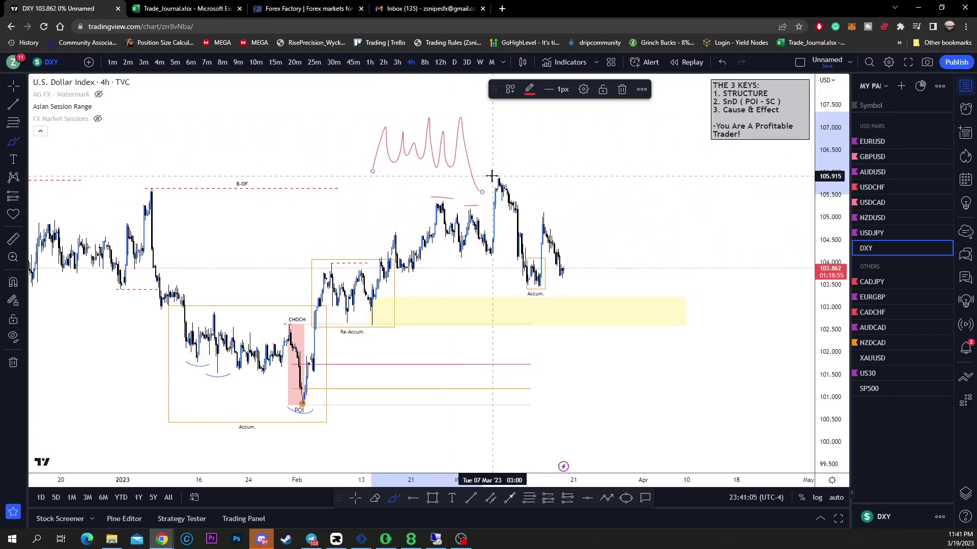
pyautogui.press('Delete')
# Step: Circle the three consecutive ranges, brush an arrow rising from the POI low, and undo these strokes
pyautogui.moveTo(338, 362)
pyautogui.mouseDown()
pyautogui.moveTo(135, 414)
pyautogui.moveTo(306, 300)
pyautogui.mouseUp()
pyautogui.moveTo(438, 251)
pyautogui.mouseDown()
pyautogui.moveTo(370, 338)
pyautogui.moveTo(421, 258)
pyautogui.mouseUp()
pyautogui.moveTo(571, 202); pyautogui.dragTo(514, 152)
pyautogui.moveTo(304, 407)
pyautogui.mouseDown()
pyautogui.moveTo(493, 290)
pyautogui.moveTo(491, 303)
pyautogui.mouseUp()
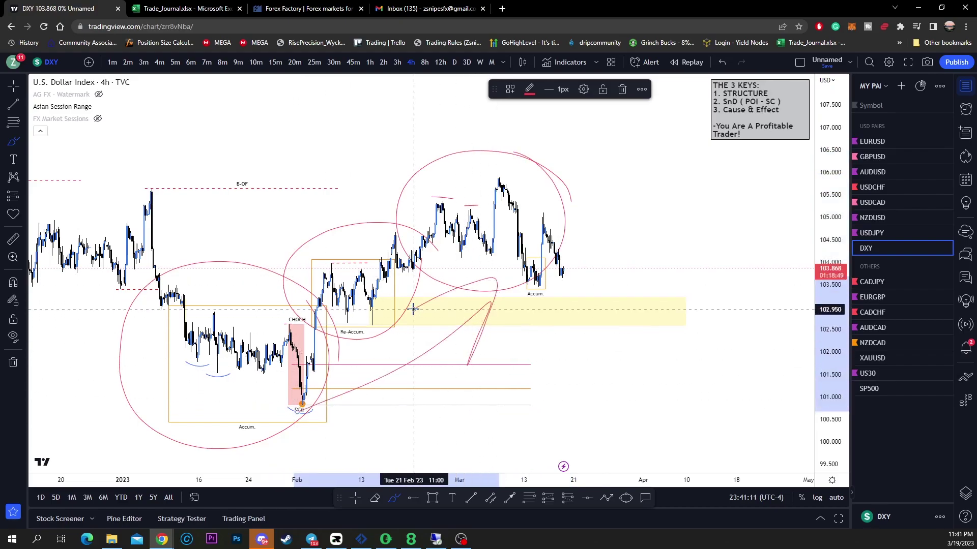
pyautogui.press('Escape')
pyautogui.hotkey('ctrl', 'z')
pyautogui.hotkey('ctrl', 'z')
pyautogui.hotkey('ctrl', 'z')
pyautogui.hotkey('ctrl', 'z')
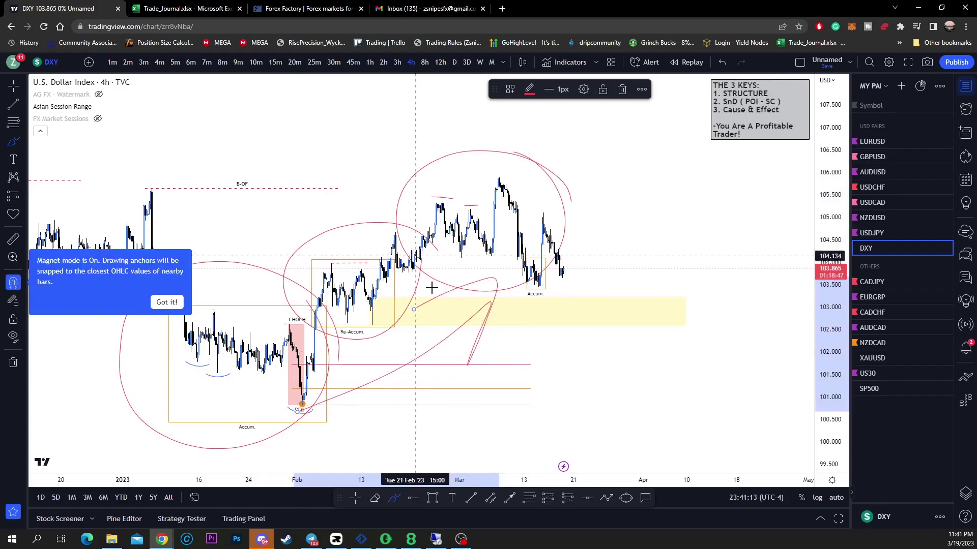
# Step: Brush a descending market structure with three ranges in the blank area beyond current price, with a downward arrow above it
pyautogui.moveTo(600, 215)
pyautogui.mouseDown()
pyautogui.moveTo(262, 286)
pyautogui.moveTo(277, 261)
pyautogui.moveTo(336, 283)
pyautogui.moveTo(433, 367)
pyautogui.moveTo(453, 362)
pyautogui.moveTo(493, 303)
pyautogui.moveTo(521, 303)
pyautogui.moveTo(589, 470)
pyautogui.moveTo(615, 422)
pyautogui.moveTo(682, 436)
pyautogui.moveTo(700, 459)
pyautogui.moveTo(705, 392)
pyautogui.mouseUp()
pyautogui.click(394, 498)
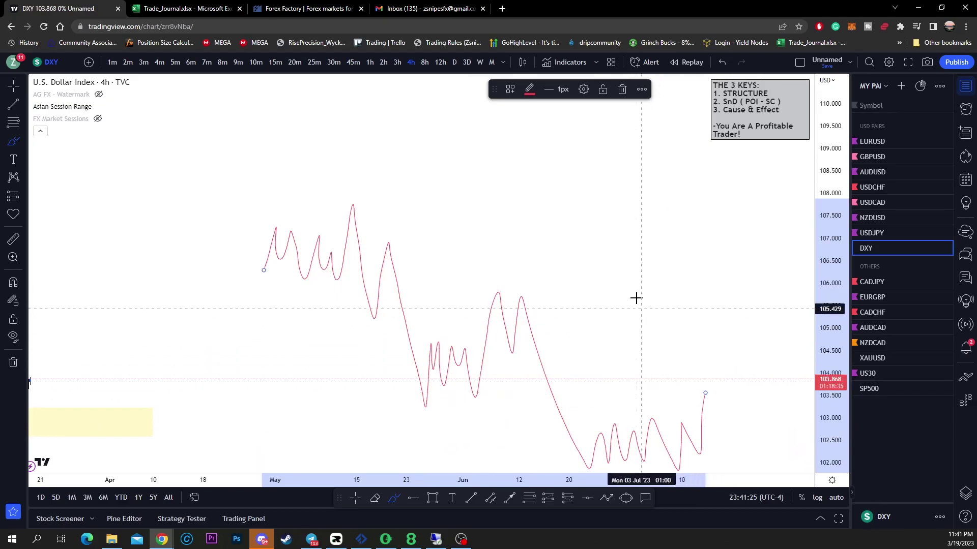
pyautogui.moveTo(464, 176)
pyautogui.mouseDown()
pyautogui.moveTo(605, 268)
pyautogui.moveTo(561, 267)
pyautogui.mouseUp()
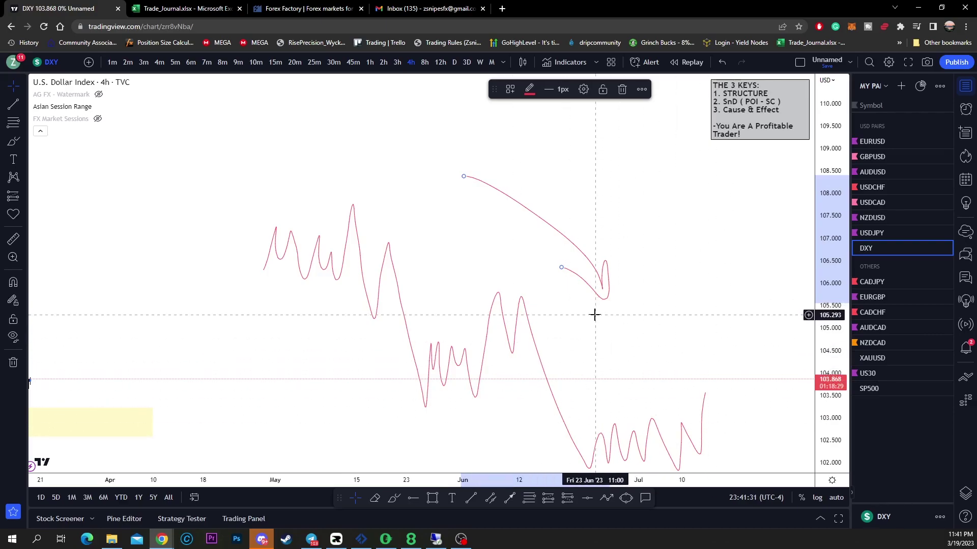
# Step: Try brushing horizontal levels across the sketch's upper two ranges and a rally and sell-off from its low, and undo the strokes
pyautogui.click(393, 498)
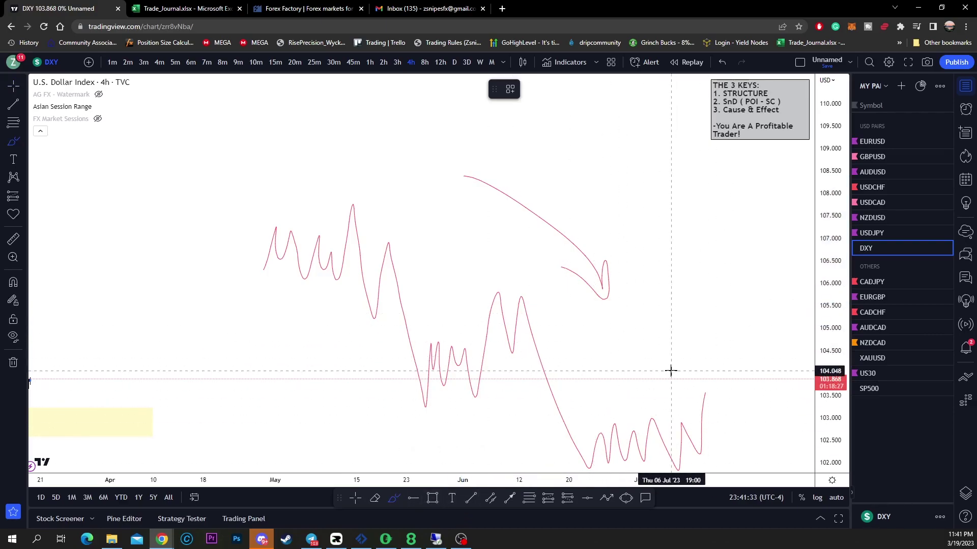
pyautogui.moveTo(704, 397); pyautogui.dragTo(705, 367)
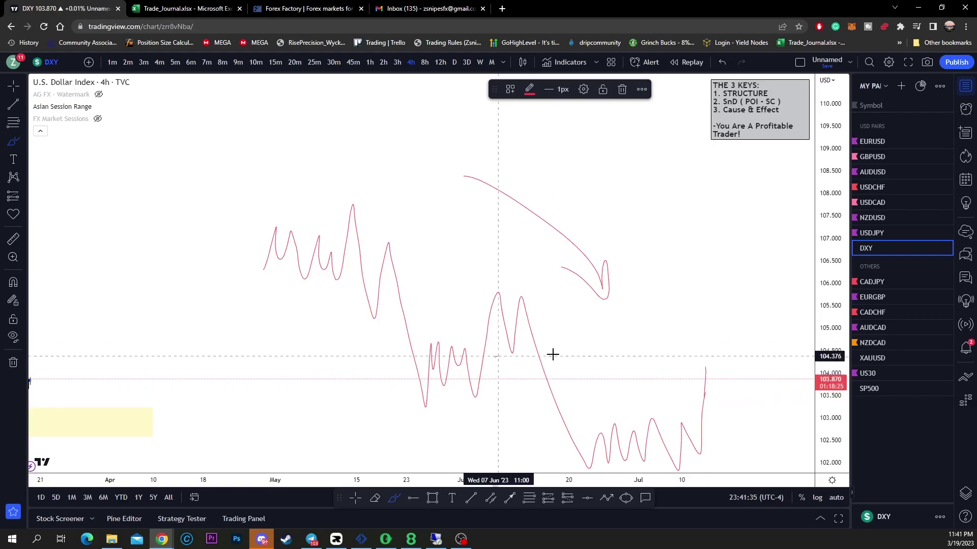
pyautogui.moveTo(494, 357); pyautogui.dragTo(668, 363)
pyautogui.moveTo(493, 299); pyautogui.dragTo(609, 306)
pyautogui.moveTo(333, 274); pyautogui.dragTo(443, 273)
pyautogui.moveTo(333, 222); pyautogui.dragTo(495, 222)
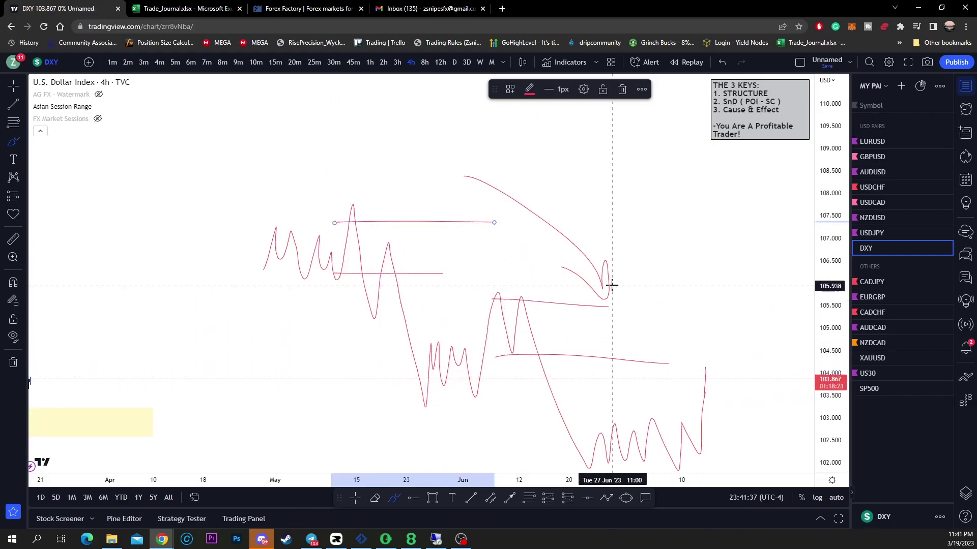
pyautogui.moveTo(707, 375)
pyautogui.mouseDown()
pyautogui.moveTo(726, 359)
pyautogui.moveTo(768, 397)
pyautogui.moveTo(804, 414)
pyautogui.moveTo(826, 475)
pyautogui.mouseUp()
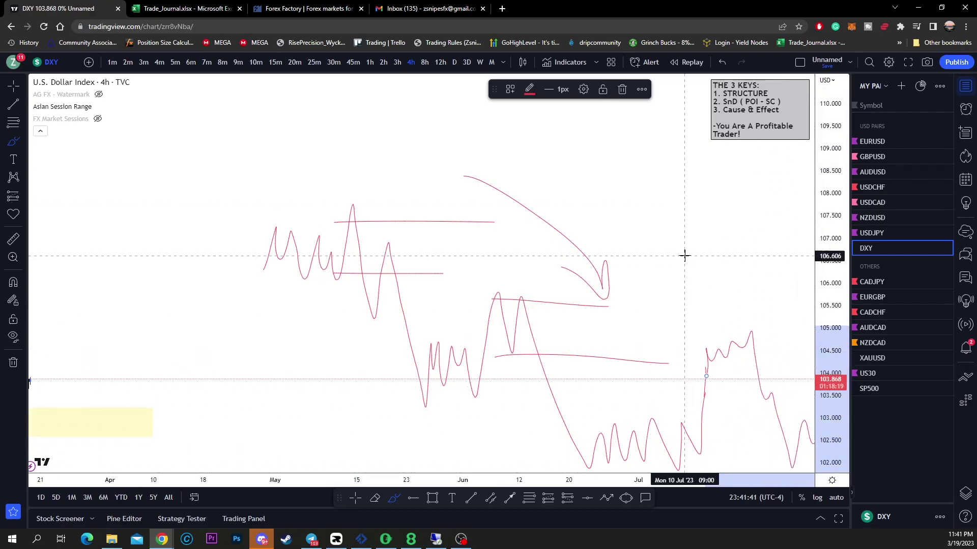
pyautogui.hotkey('ctrl', 'z')
pyautogui.hotkey('ctrl', 'z')
pyautogui.hotkey('ctrl', 'z')
# Step: Circle the sketch's highest peak and brush a line from it down to the lowest range
pyautogui.moveTo(366, 190)
pyautogui.mouseDown()
pyautogui.moveTo(321, 197)
pyautogui.moveTo(358, 200)
pyautogui.mouseUp()
pyautogui.moveTo(342, 194)
pyautogui.mouseDown()
pyautogui.moveTo(511, 367)
pyautogui.moveTo(653, 455)
pyautogui.moveTo(667, 445)
pyautogui.mouseUp()
# Step: Brush a rally out of the lowest range into a zone marked by two horizontal levels at the middle range's highs
pyautogui.moveTo(699, 404)
pyautogui.mouseDown()
pyautogui.moveTo(708, 338)
pyautogui.moveTo(753, 309)
pyautogui.mouseUp()
pyautogui.moveTo(692, 333); pyautogui.dragTo(489, 344)
pyautogui.moveTo(696, 287); pyautogui.dragTo(491, 283)
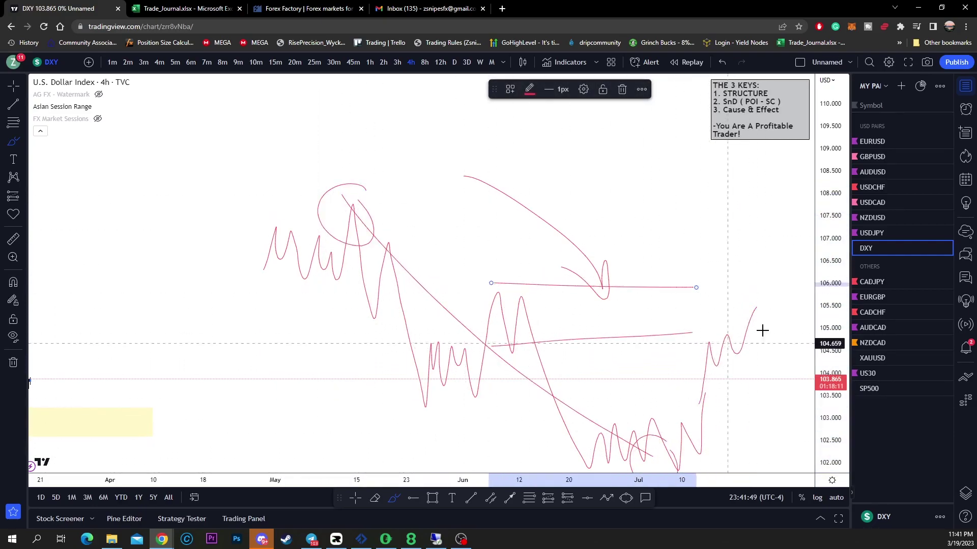
pyautogui.moveTo(757, 307); pyautogui.dragTo(779, 299)
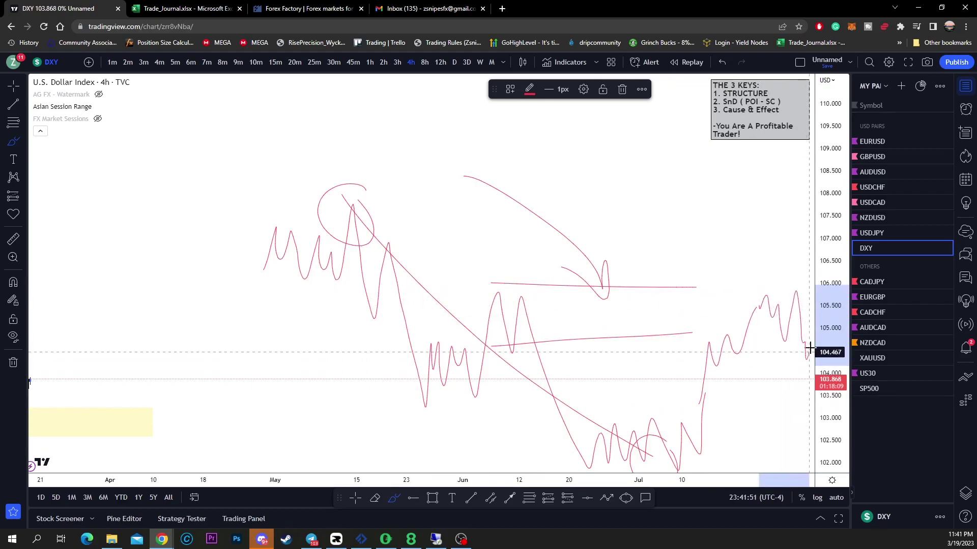
# Step: Undo the brush strokes of the market-structure sketch in the blank area beyond current price
pyautogui.press('Escape')
pyautogui.moveTo(628, 229); pyautogui.dragTo(627, 215)
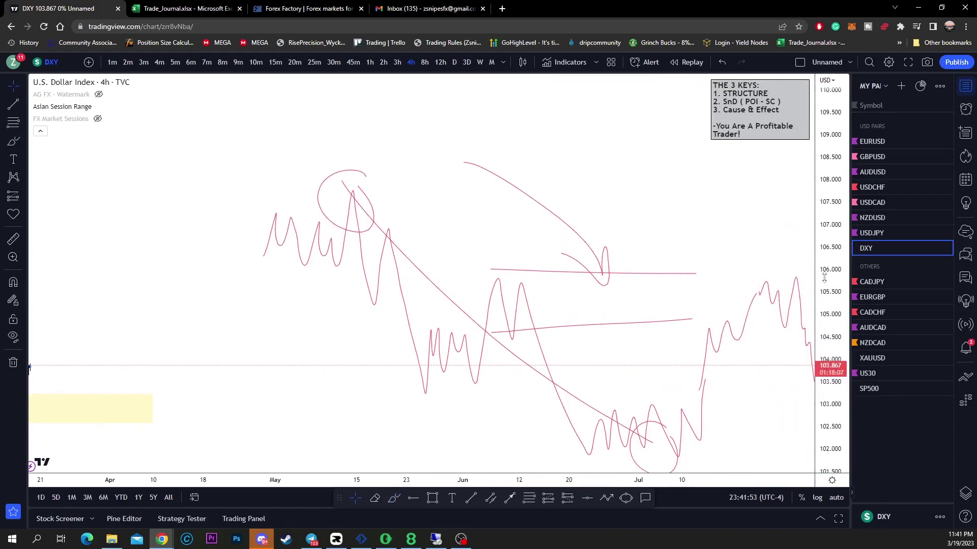
pyautogui.moveTo(824, 277); pyautogui.dragTo(824, 300)
pyautogui.moveTo(624, 302); pyautogui.dragTo(625, 299)
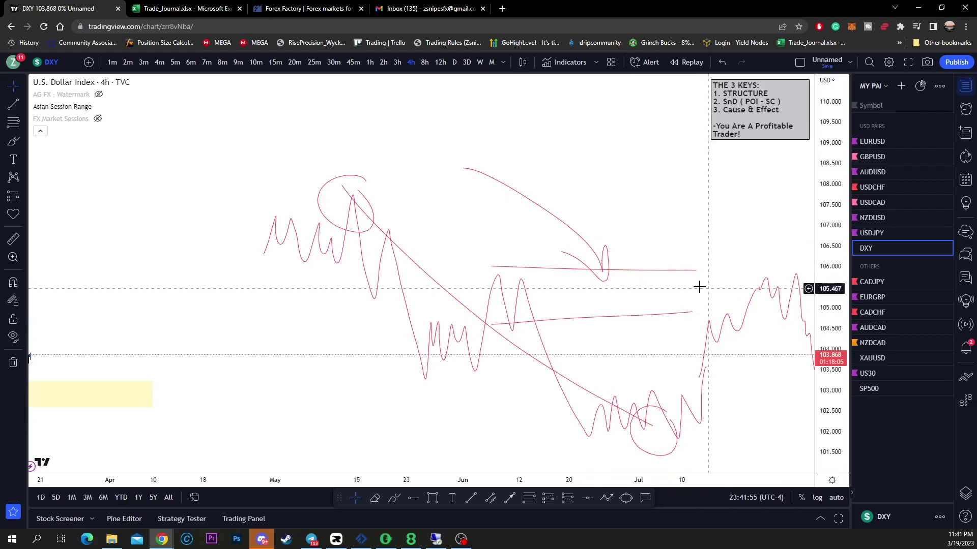
pyautogui.hotkey('ctrl', 'z')
pyautogui.hotkey('ctrl', 'z')
pyautogui.hotkey('ctrl', 'z')
pyautogui.hotkey('ctrl', 'z')
pyautogui.hotkey('ctrl', 'z')
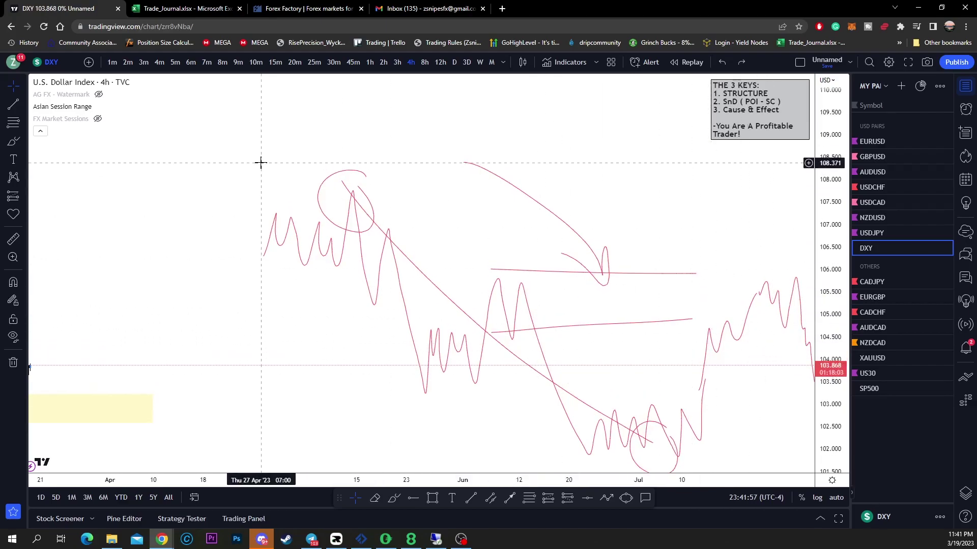
# Step: Brush a circle around the Re-Accum. range on the 4-hour chart and delete it
pyautogui.moveTo(258, 162)
pyautogui.mouseDown()
pyautogui.moveTo(303, 162)
pyautogui.moveTo(495, 246)
pyautogui.moveTo(669, 243)
pyautogui.moveTo(740, 375)
pyautogui.mouseUp()
pyautogui.scroll(3, 740, 376)
pyautogui.moveTo(829, 405); pyautogui.dragTo(830, 291)
pyautogui.moveTo(730, 340); pyautogui.dragTo(723, 127)
pyautogui.moveTo(834, 276); pyautogui.dragTo(833, 368)
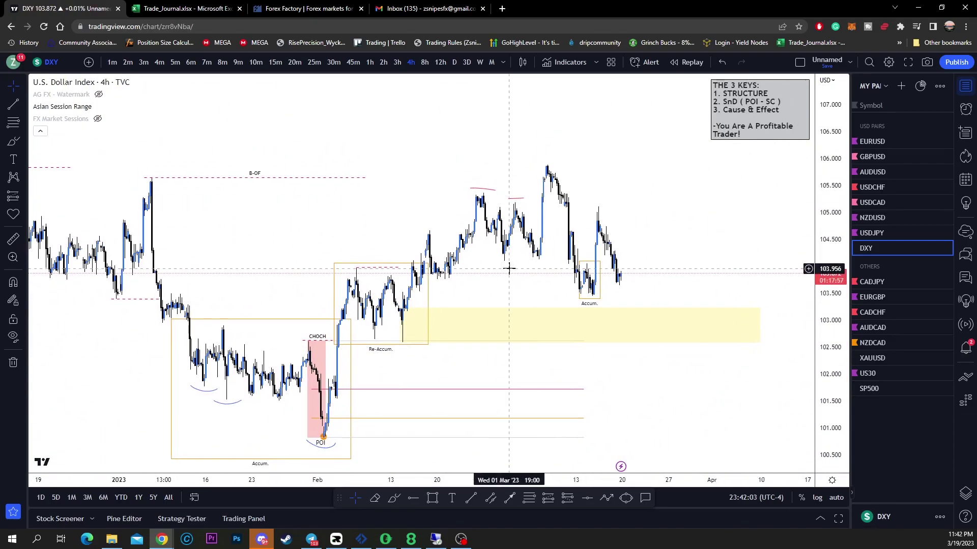
pyautogui.moveTo(661, 199); pyautogui.dragTo(525, 191)
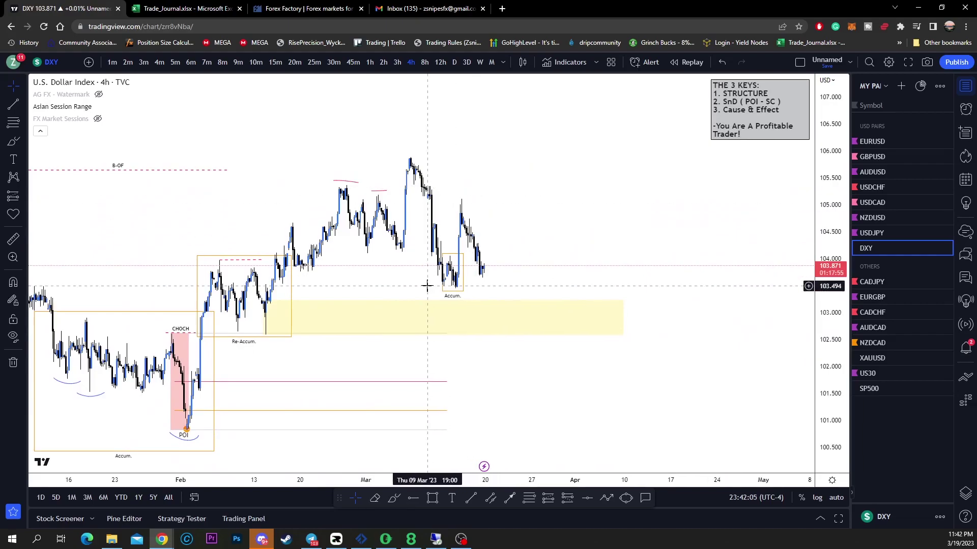
pyautogui.click(394, 499)
pyautogui.moveTo(321, 290)
pyautogui.mouseDown()
pyautogui.moveTo(228, 331)
pyautogui.moveTo(302, 272)
pyautogui.mouseUp()
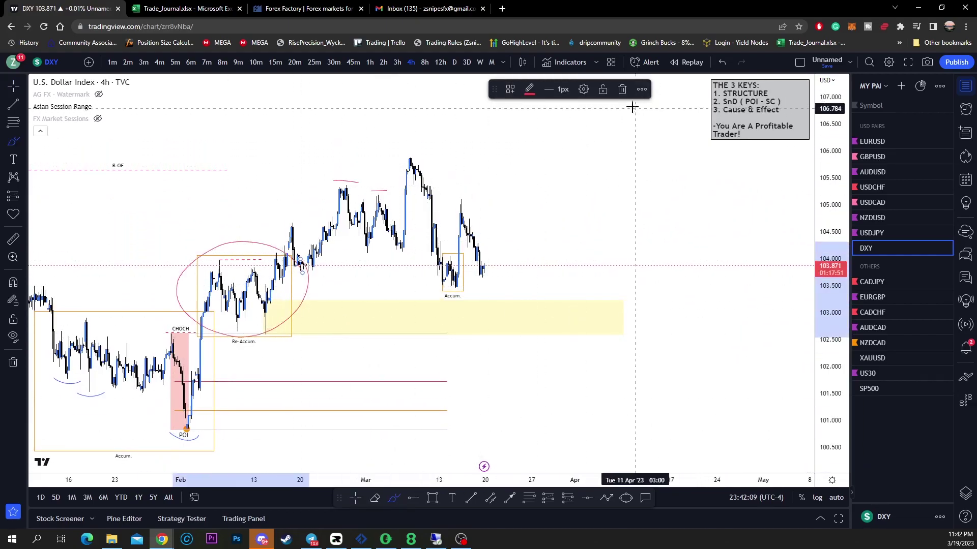
pyautogui.click(621, 89)
# Step: Brush a circle around the large Accum. range containing the CHOCH and POI, and undo it
pyautogui.scroll(-4, 407, 285)
pyautogui.moveTo(458, 389)
pyautogui.mouseDown()
pyautogui.moveTo(419, 322)
pyautogui.moveTo(424, 378)
pyautogui.mouseUp()
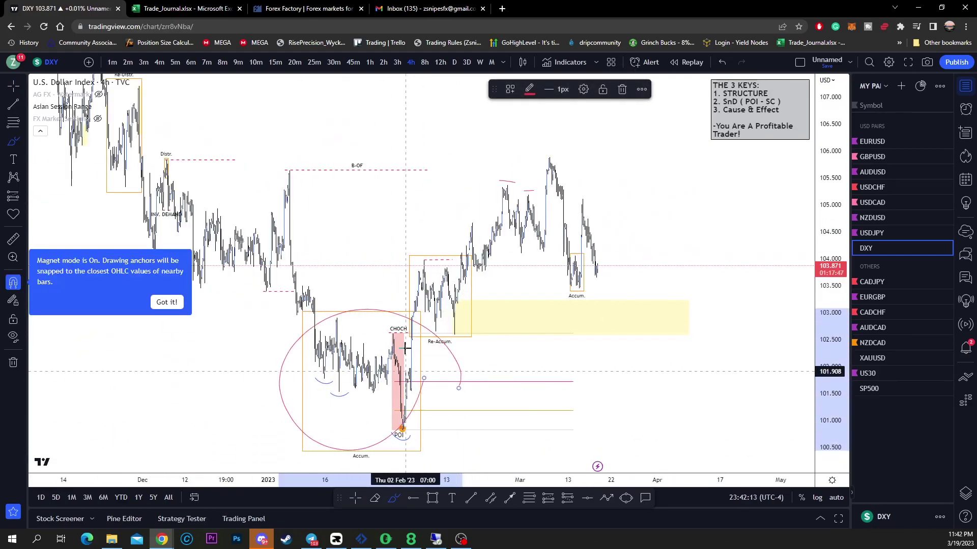
pyautogui.hotkey('ctrl', 'z')
# Step: Switch to the 15-minute timeframe and examine the price action around the mid-March Accum. range and the following pullback
pyautogui.scroll(3, 614, 190)
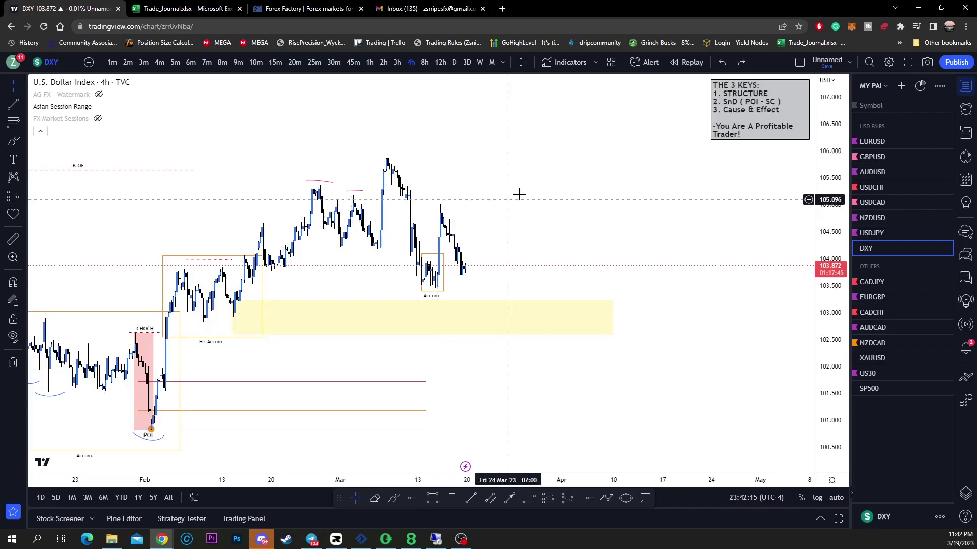
pyautogui.scroll(4, 519, 193)
pyautogui.moveTo(763, 301); pyautogui.dragTo(560, 274)
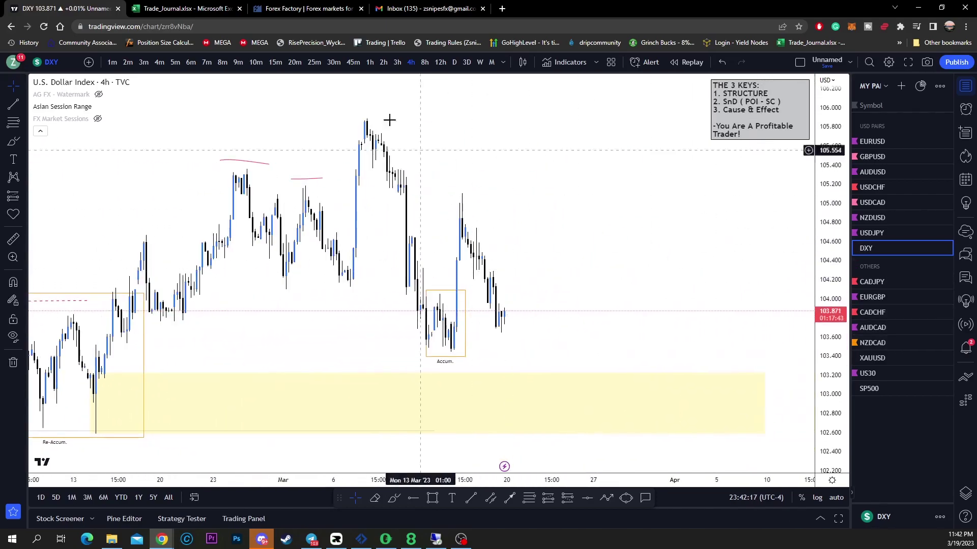
pyautogui.click(275, 62)
pyautogui.scroll(-5, 670, 283)
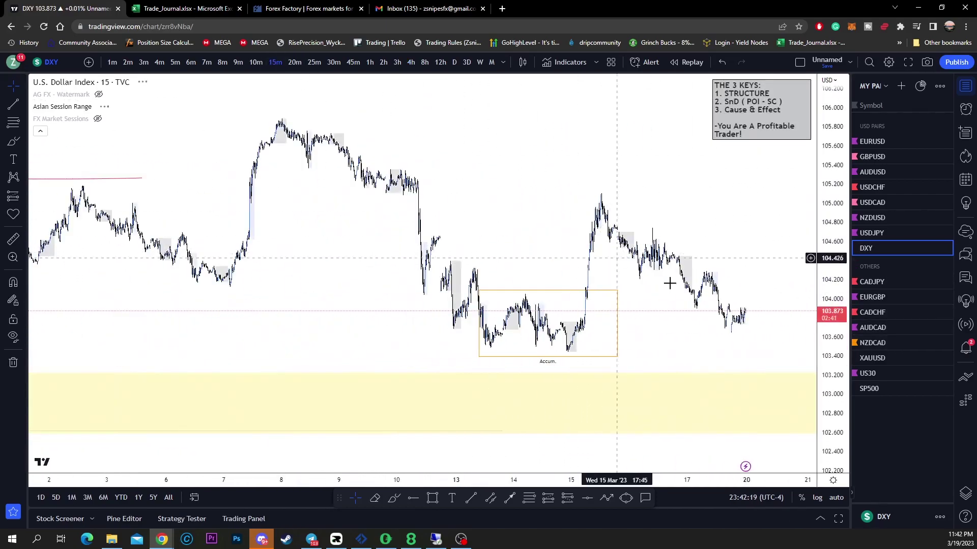
pyautogui.scroll(3, 597, 282)
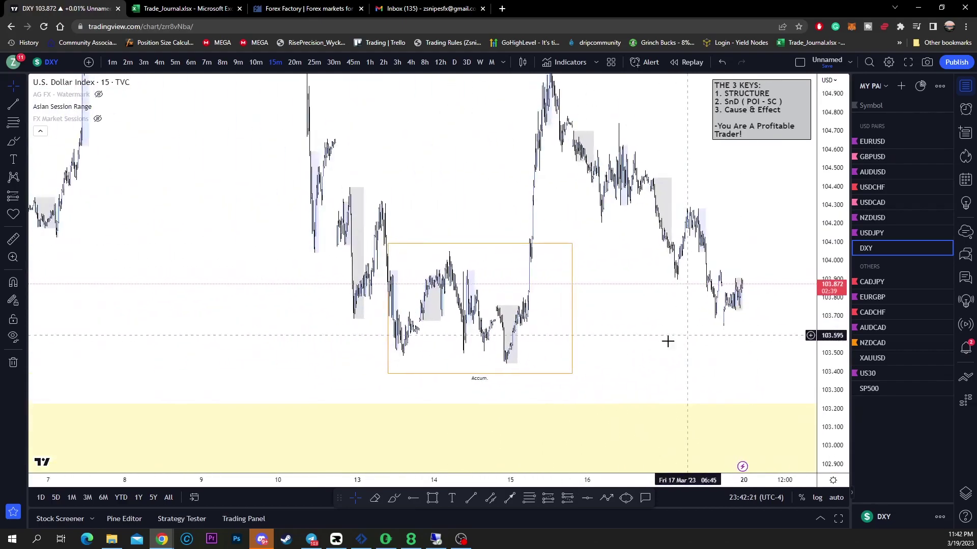
pyautogui.scroll(-2, 612, 329)
pyautogui.scroll(2, 680, 316)
pyautogui.moveTo(299, 329); pyautogui.dragTo(462, 318)
pyautogui.moveTo(574, 294); pyautogui.dragTo(512, 305)
pyautogui.moveTo(573, 331); pyautogui.dragTo(642, 360)
pyautogui.scroll(-1, 519, 400)
pyautogui.scroll(2, 508, 322)
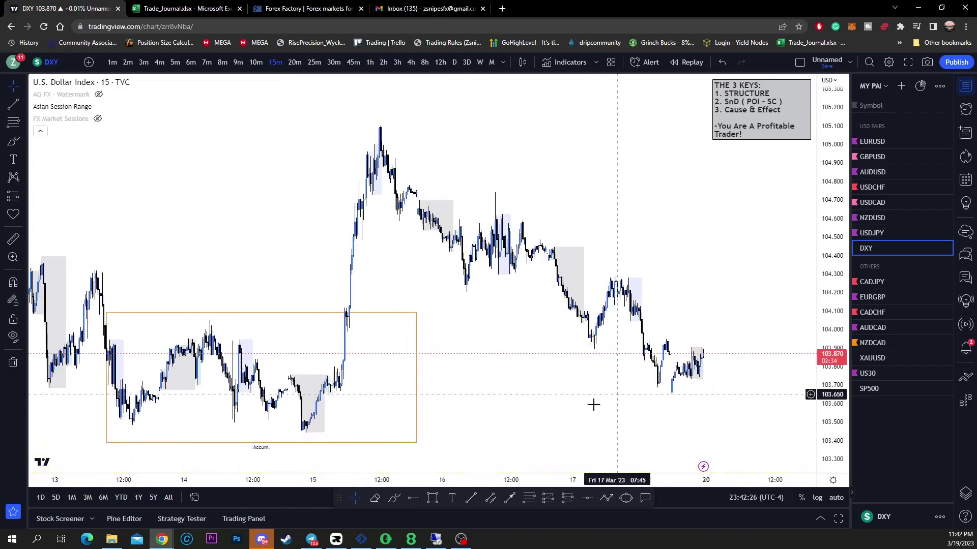
# Step: Try brushing a circle around the mid-March Accum. range and an upward arrow from current price, and undo the strokes
pyautogui.click(394, 498)
pyautogui.scroll(-2, 712, 373)
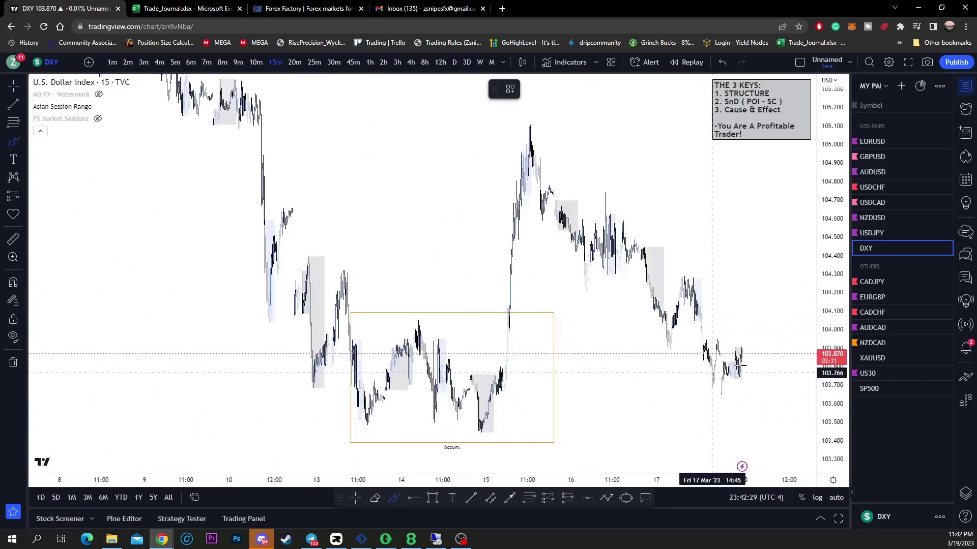
pyautogui.scroll(-4, 712, 373)
pyautogui.moveTo(716, 313); pyautogui.dragTo(694, 306)
pyautogui.moveTo(780, 327)
pyautogui.mouseDown()
pyautogui.moveTo(802, 168)
pyautogui.moveTo(762, 165)
pyautogui.moveTo(612, 198)
pyautogui.mouseUp()
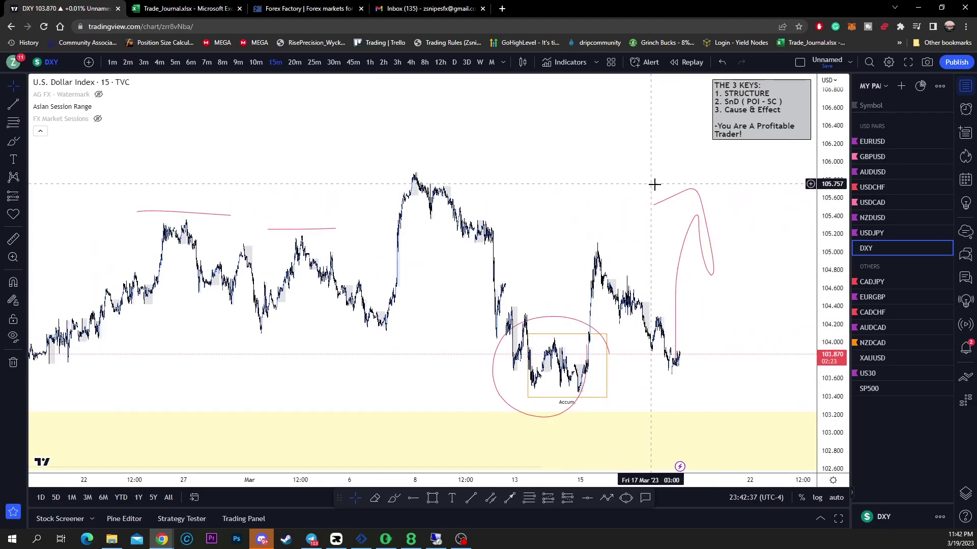
pyautogui.hotkey('ctrl', 'z')
pyautogui.hotkey('ctrl', 'z')
pyautogui.hotkey('ctrl', 'z')
# Step: Switch the chart to the 30-minute timeframe and compress the price scale to show the structure since mid-January
pyautogui.scroll(-3, 672, 217)
pyautogui.moveTo(674, 202); pyautogui.dragTo(410, 238)
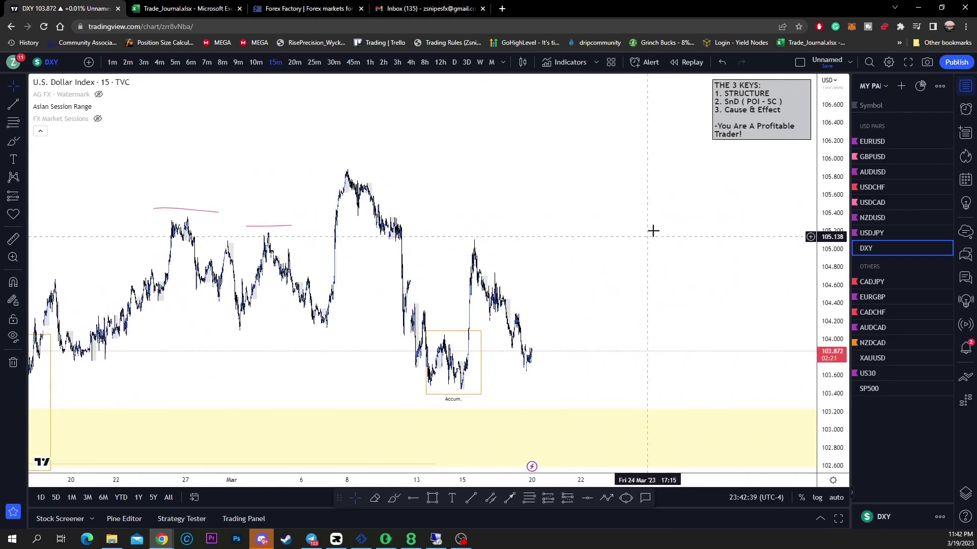
pyautogui.click(333, 62)
pyautogui.moveTo(635, 297); pyautogui.dragTo(707, 255)
pyautogui.moveTo(809, 273); pyautogui.dragTo(791, 349)
pyautogui.moveTo(723, 263); pyautogui.dragTo(748, 232)
pyautogui.moveTo(838, 276); pyautogui.dragTo(838, 378)
pyautogui.moveTo(704, 234); pyautogui.dragTo(674, 227)
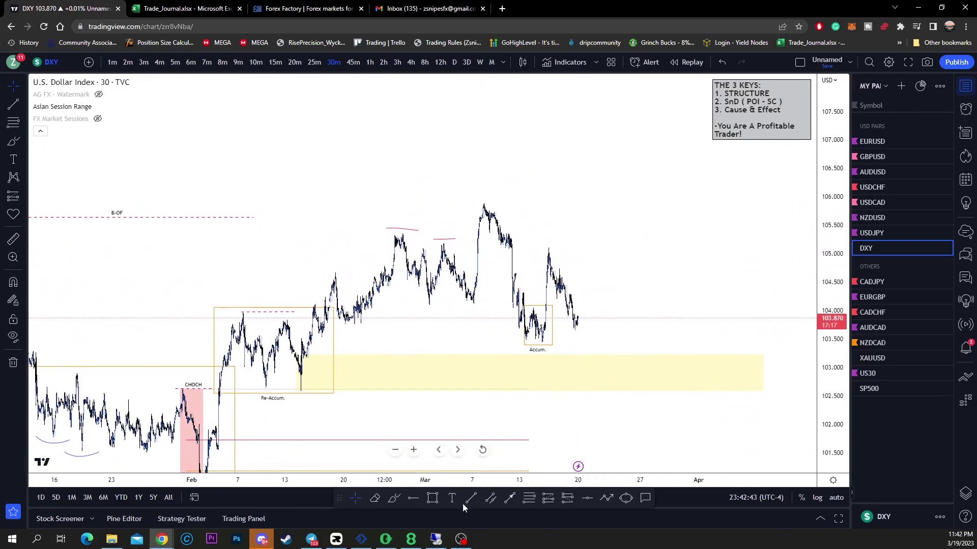
# Step: Try circling the Re-Accum. range and the CHOCH and POI area with the brush, and undo both circles
pyautogui.click(13, 145)
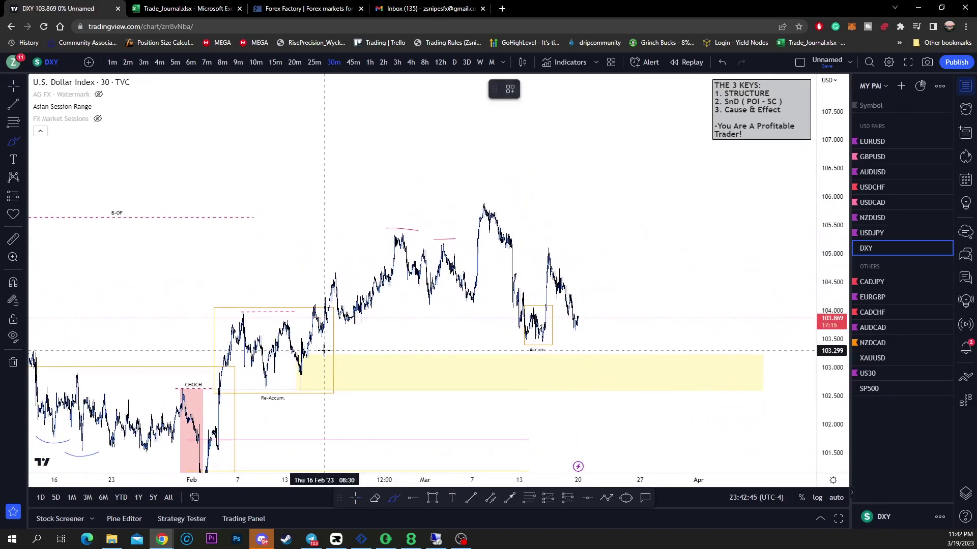
pyautogui.moveTo(330, 296)
pyautogui.mouseDown()
pyautogui.moveTo(316, 429)
pyautogui.moveTo(363, 342)
pyautogui.mouseUp()
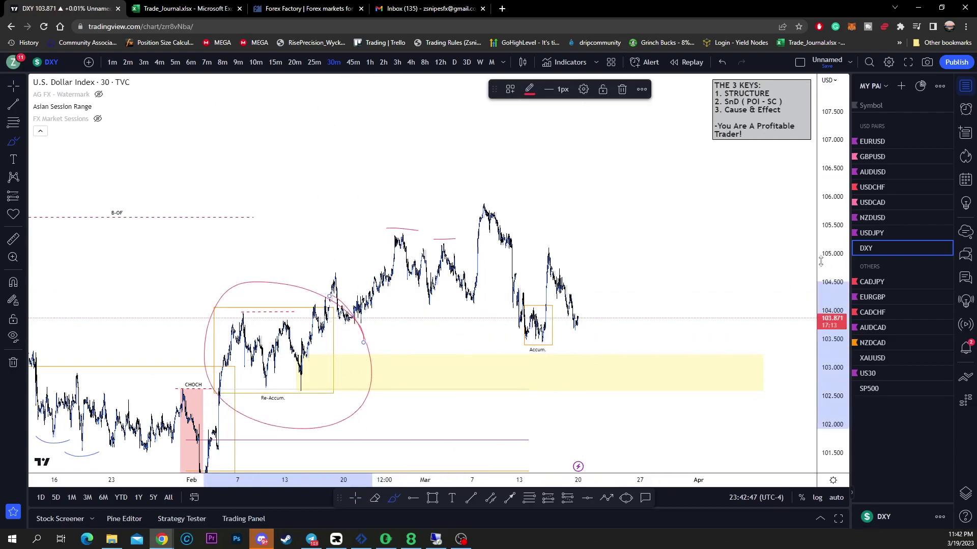
pyautogui.moveTo(828, 245); pyautogui.dragTo(829, 350)
pyautogui.moveTo(246, 370)
pyautogui.mouseDown()
pyautogui.moveTo(225, 425)
pyautogui.moveTo(213, 325)
pyautogui.mouseUp()
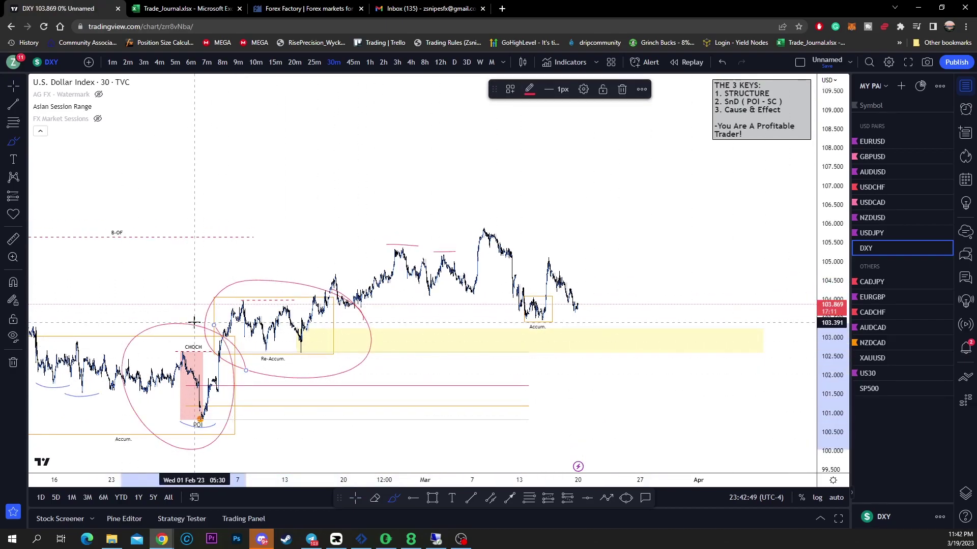
pyautogui.hotkey('ctrl', 'z')
pyautogui.hotkey('ctrl', 'z')
pyautogui.hotkey('ctrl', 'z')
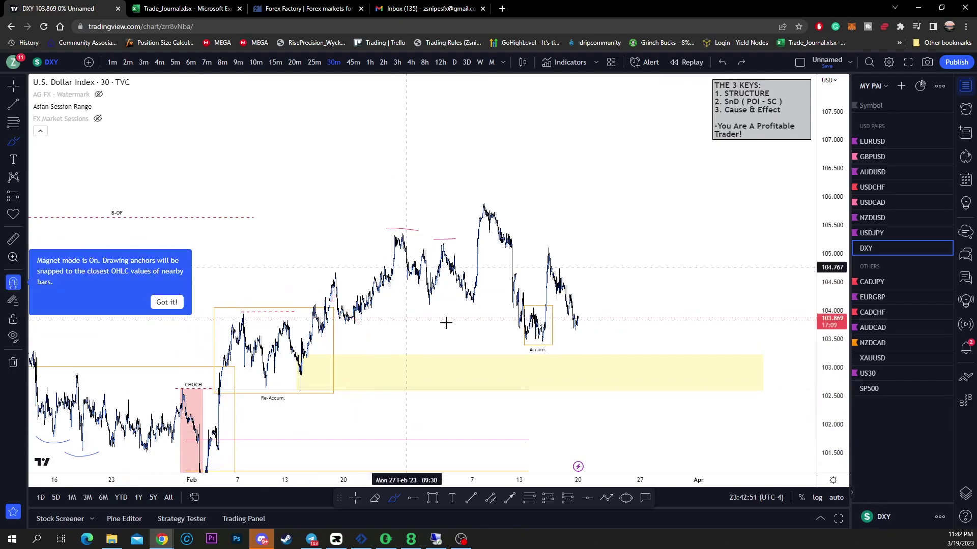
# Step: Try circling the mid-March Accum. range and brushing an arrow up out of it, and undo the strokes
pyautogui.moveTo(553, 315)
pyautogui.mouseDown()
pyautogui.moveTo(505, 310)
pyautogui.moveTo(552, 311)
pyautogui.mouseUp()
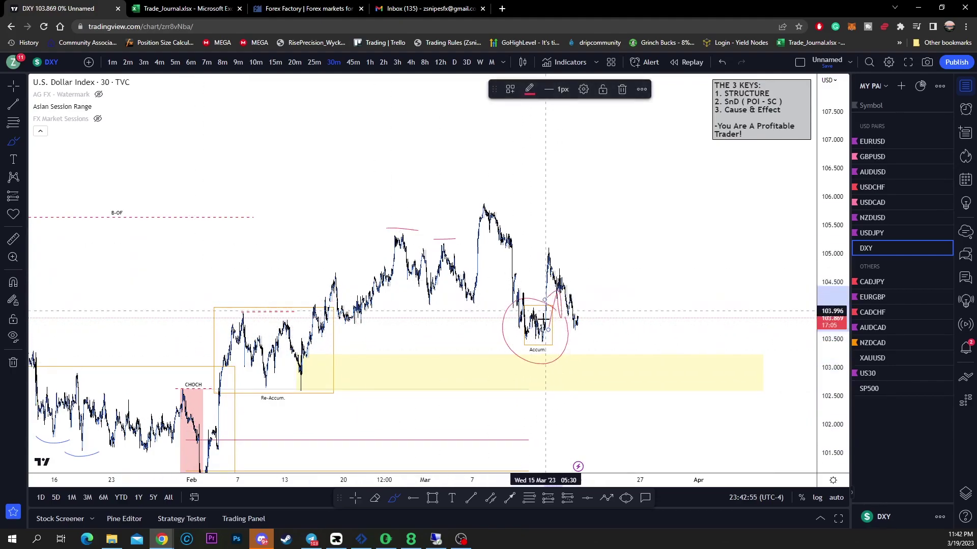
pyautogui.hotkey('ctrl', 'z')
pyautogui.hotkey('ctrl', 'z')
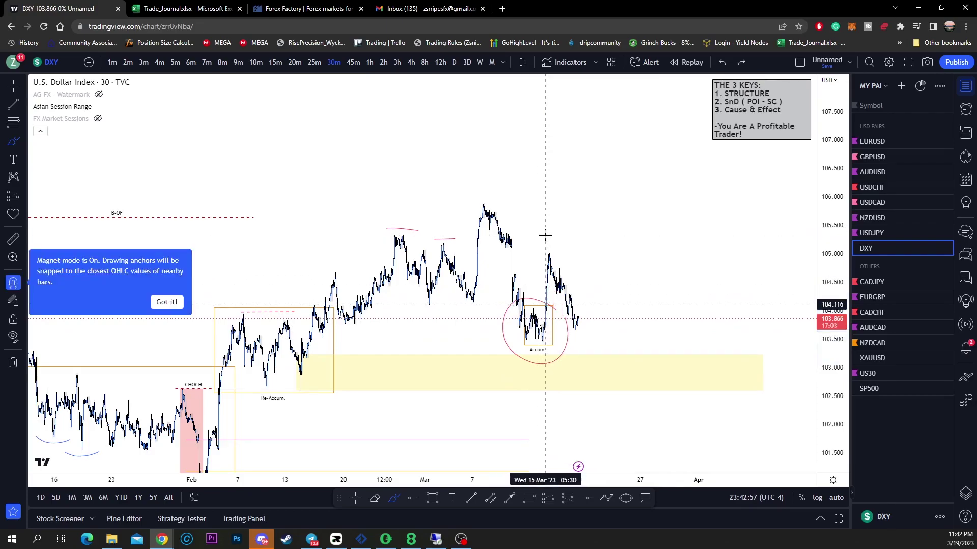
# Step: Brush a short level just above the early-March peak near 106, and try circling the whole topping structure
pyautogui.moveTo(462, 199); pyautogui.dragTo(529, 205)
pyautogui.moveTo(530, 242)
pyautogui.mouseDown()
pyautogui.moveTo(541, 218)
pyautogui.moveTo(487, 196)
pyautogui.mouseUp()
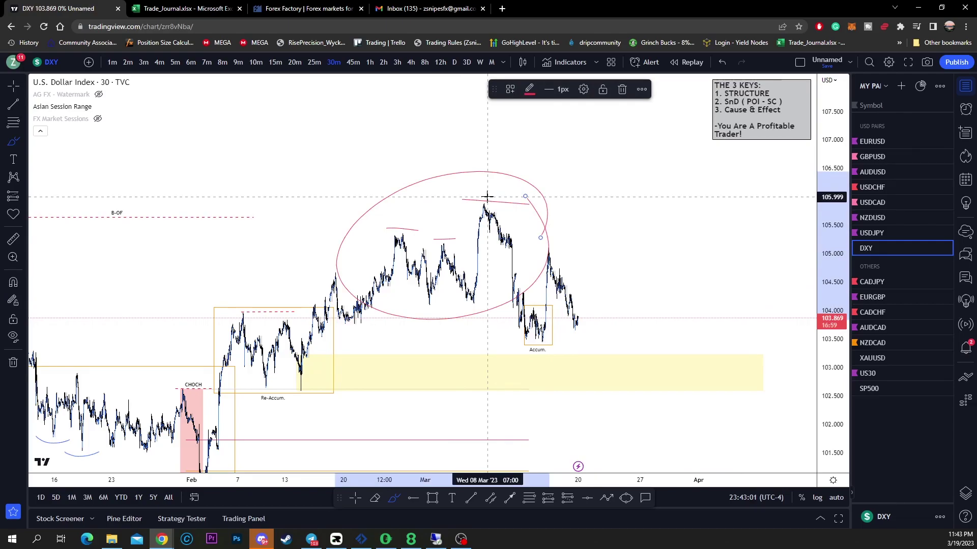
pyautogui.hotkey('ctrl', 'z')
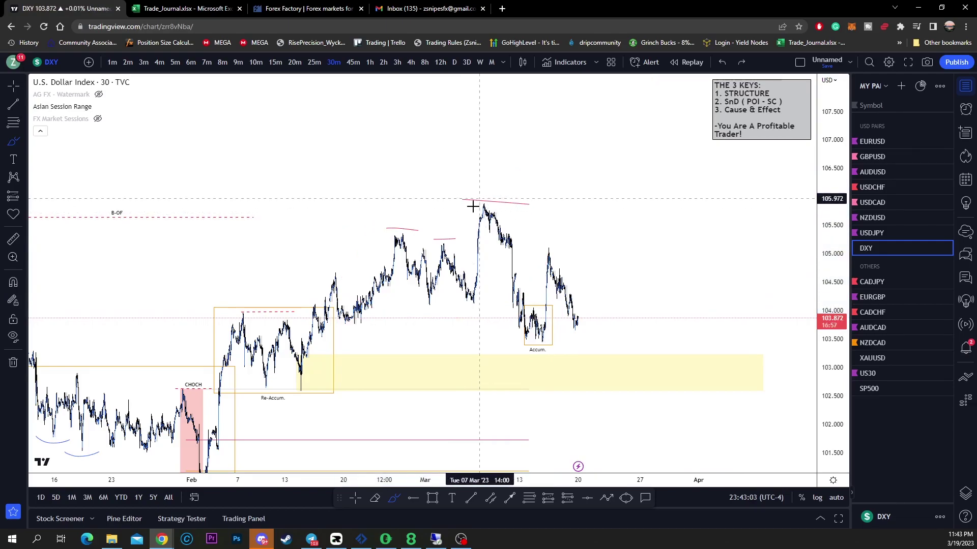
# Step: Try brushing a decline into the yellow zone, a circle around Re-Accum. and a level under the Accum. lows, and undo them
pyautogui.moveTo(578, 319)
pyautogui.mouseDown()
pyautogui.moveTo(584, 346)
pyautogui.moveTo(615, 365)
pyautogui.mouseUp()
pyautogui.moveTo(326, 290)
pyautogui.mouseDown()
pyautogui.moveTo(268, 404)
pyautogui.moveTo(333, 321)
pyautogui.mouseUp()
pyautogui.moveTo(493, 343); pyautogui.dragTo(552, 343)
pyautogui.press('ctrl')
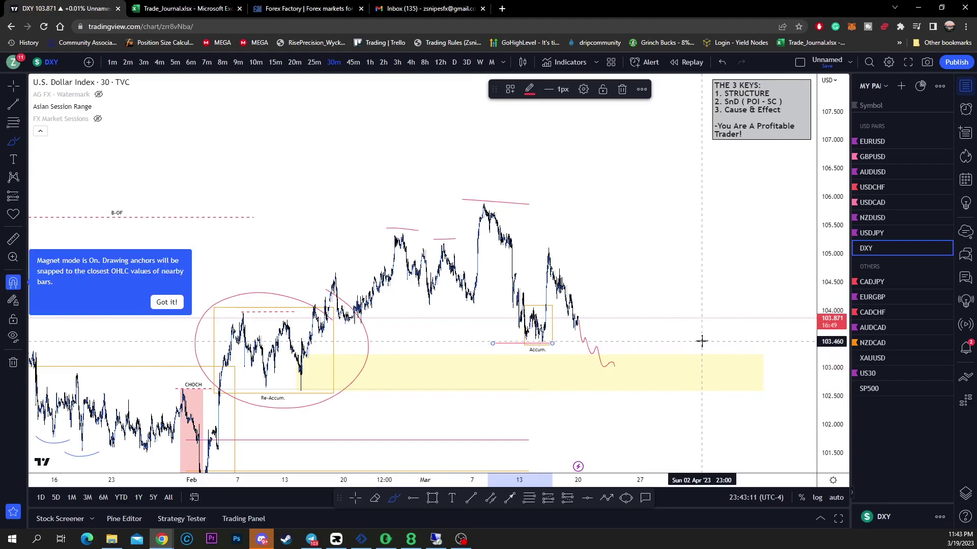
pyautogui.hotkey('ctrl', 'z')
pyautogui.hotkey('ctrl', 'z')
pyautogui.hotkey('ctrl', 'z')
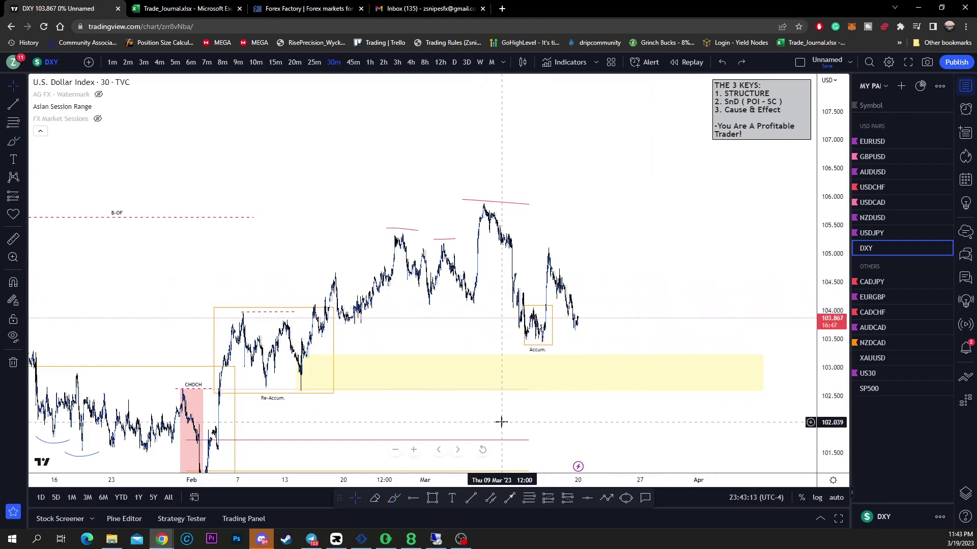
pyautogui.click(531, 503)
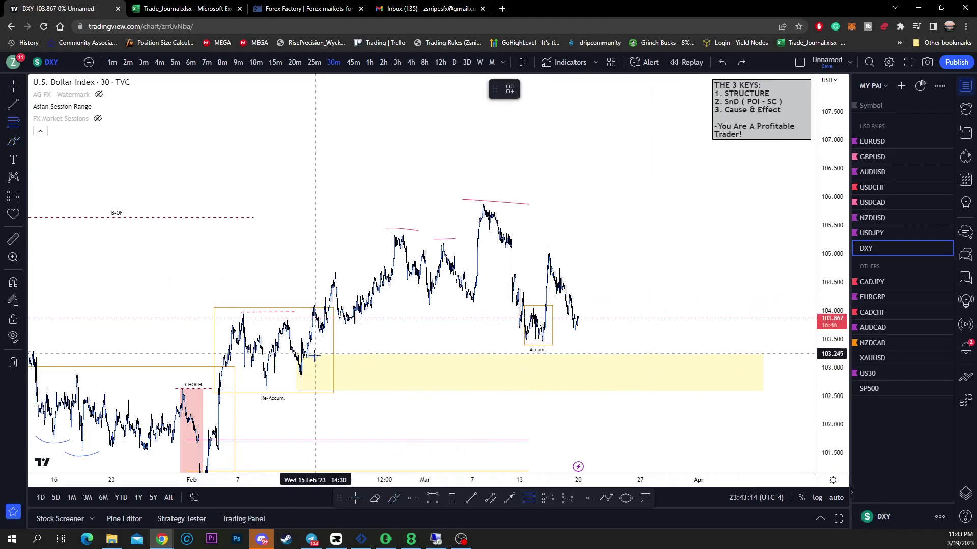
pyautogui.click(278, 391)
pyautogui.click(761, 322)
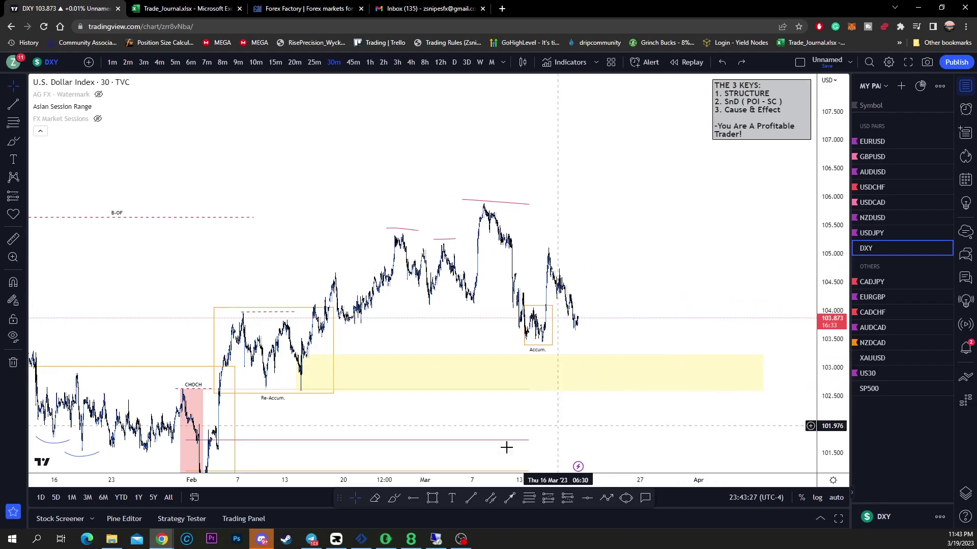
# Step: Try brushing a drop from current price into the yellow zone, a range there and an arrow rallying out, and undo it
pyautogui.moveTo(549, 407); pyautogui.dragTo(477, 388)
pyautogui.click(393, 497)
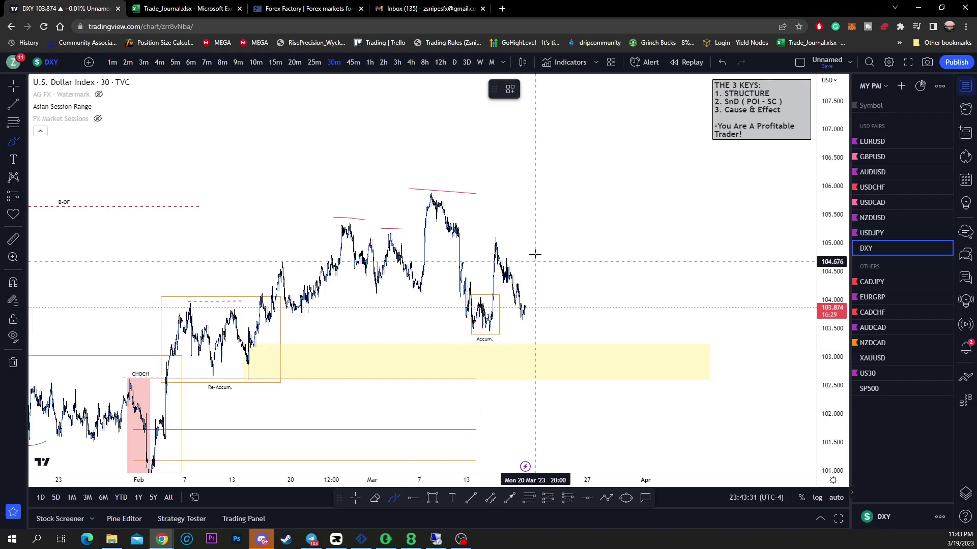
pyautogui.moveTo(527, 308); pyautogui.dragTo(551, 361)
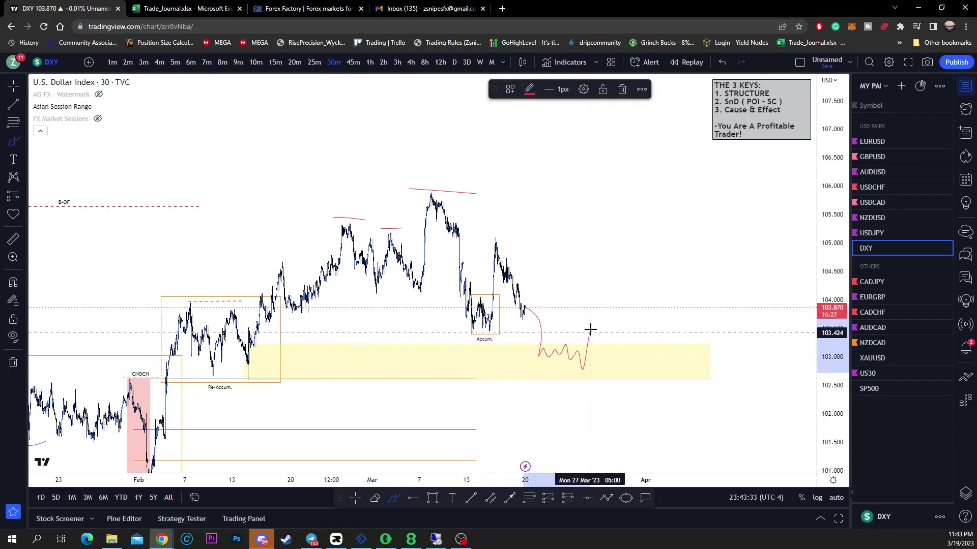
pyautogui.moveTo(607, 374); pyautogui.dragTo(630, 314)
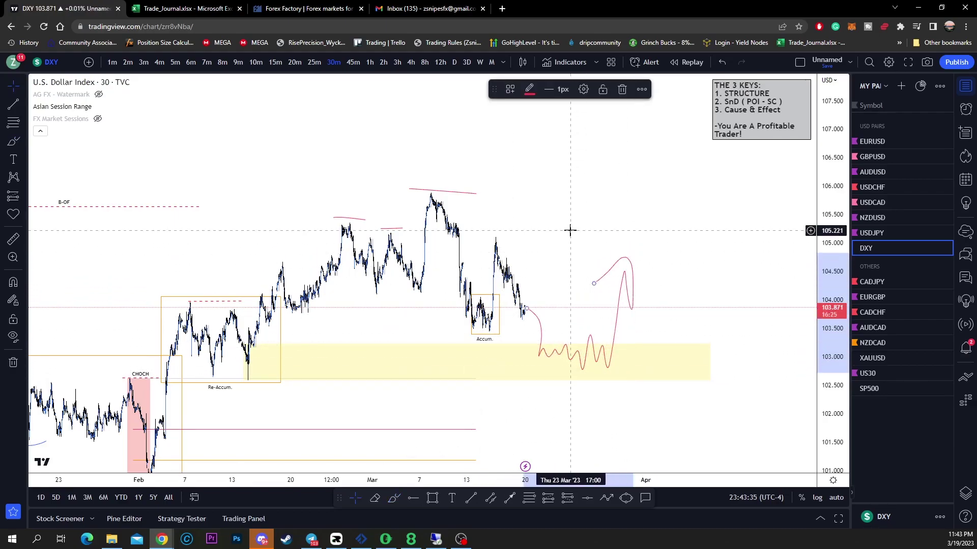
pyautogui.hotkey('ctrl', 'z')
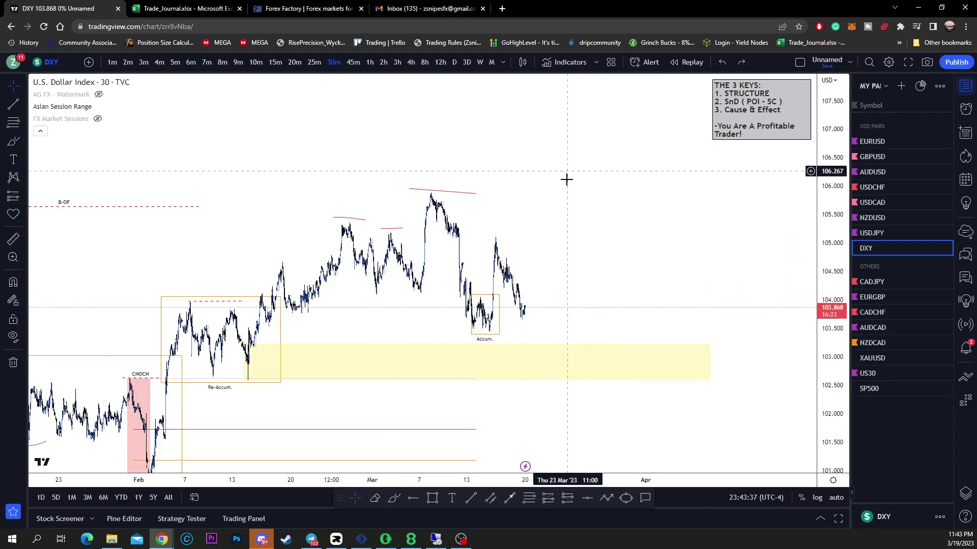
# Step: Switch the chart to the 1-hour timeframe and try circling the CHOCH and POI area with the brush
pyautogui.click(370, 62)
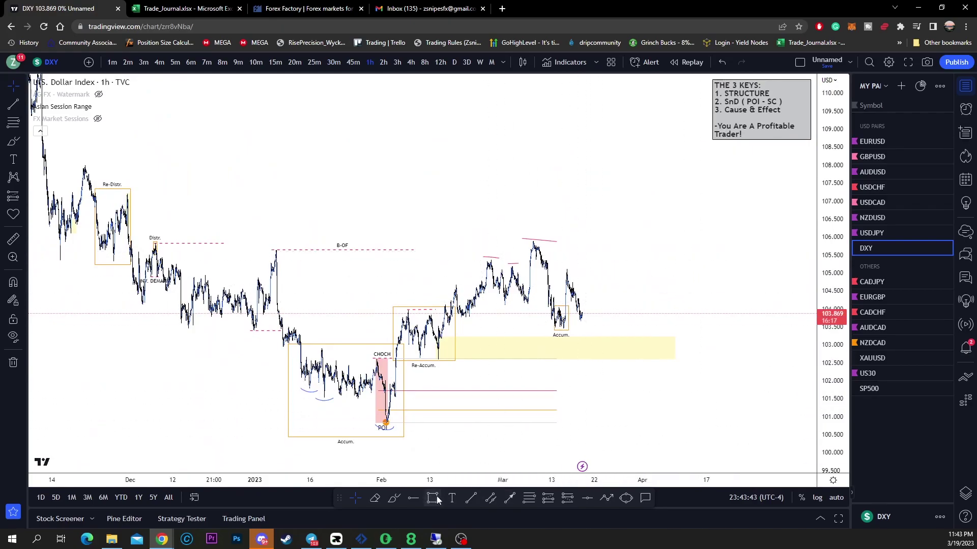
pyautogui.click(394, 498)
pyautogui.moveTo(419, 368)
pyautogui.mouseDown()
pyautogui.moveTo(413, 356)
pyautogui.moveTo(361, 424)
pyautogui.moveTo(404, 337)
pyautogui.mouseUp()
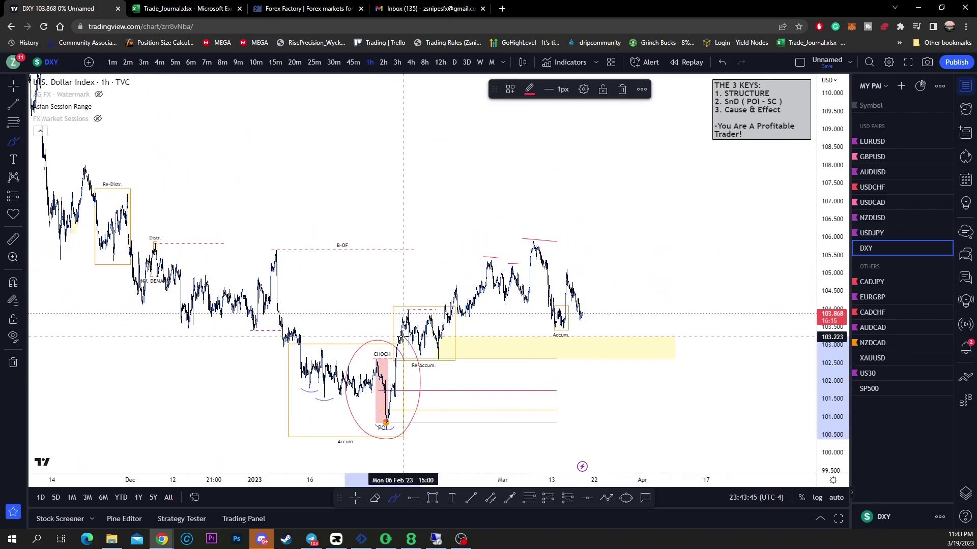
pyautogui.hotkey('ctrl', 'z')
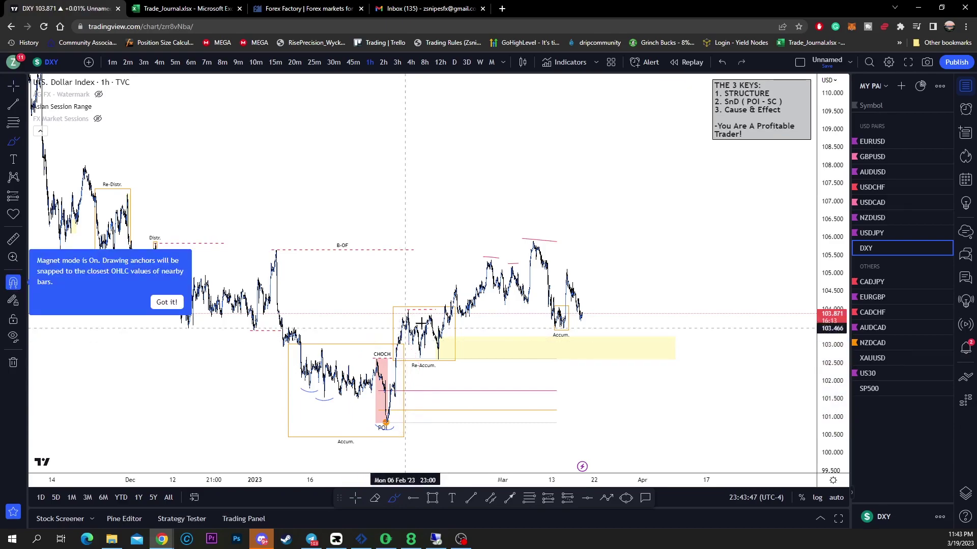
# Step: Switch the chart to EURUSD and examine the 1-hour structure from December to mid-March
pyautogui.click(908, 142)
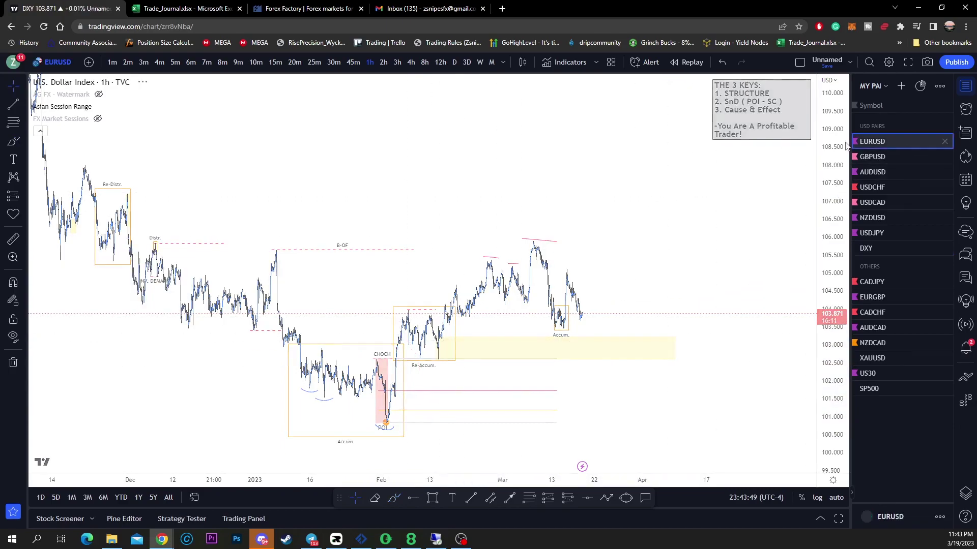
pyautogui.scroll(5, 697, 317)
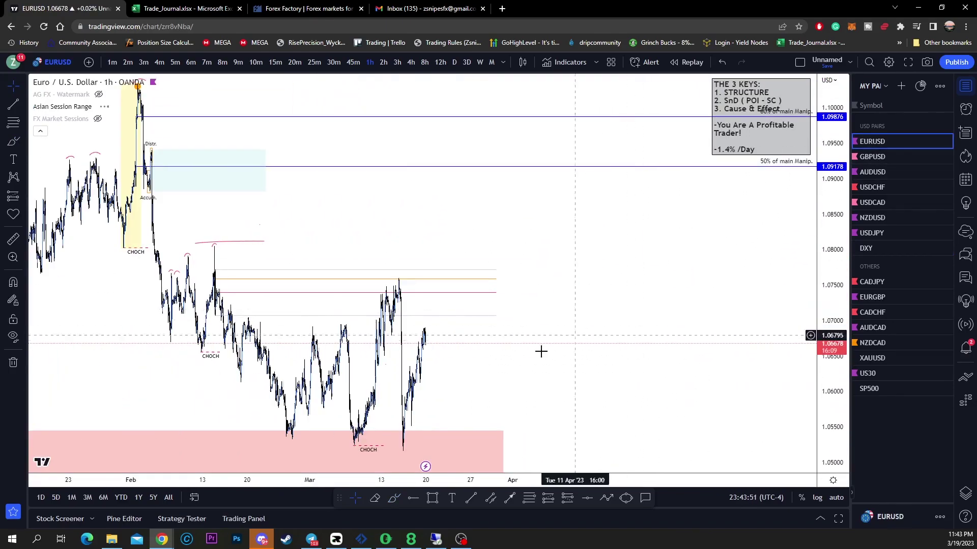
pyautogui.scroll(-5, 750, 314)
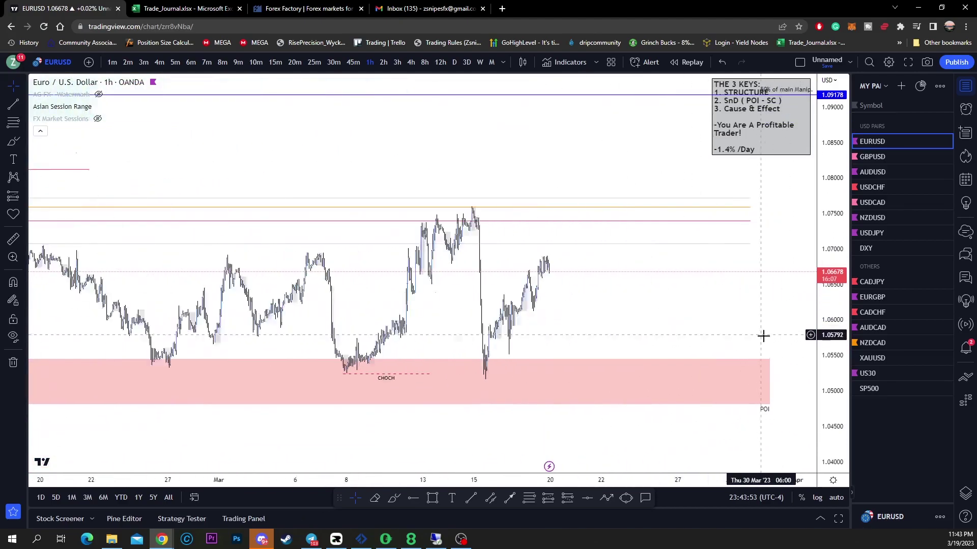
pyautogui.scroll(5, 788, 242)
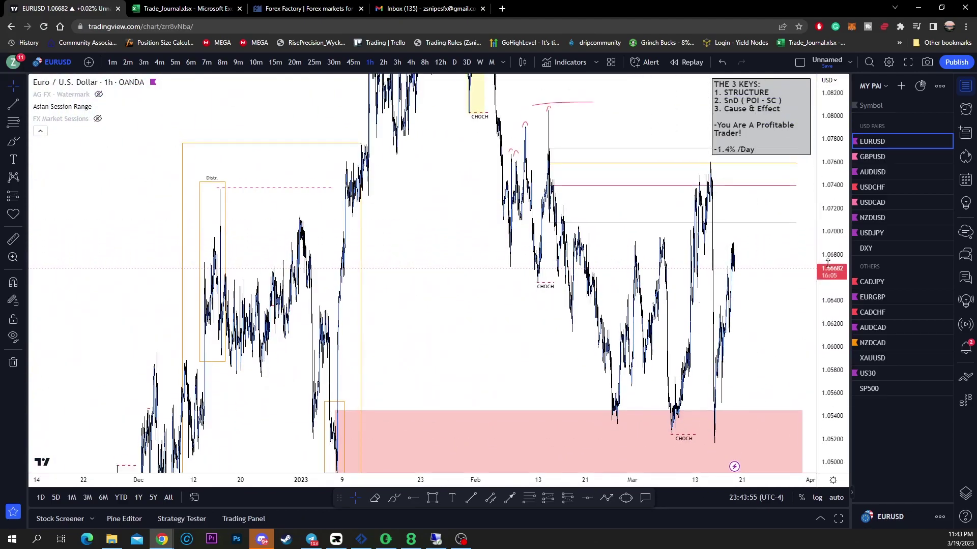
# Step: Try brushing a mark beside the early-February decline and a circle around the mid-February high, and delete both
pyautogui.click(394, 498)
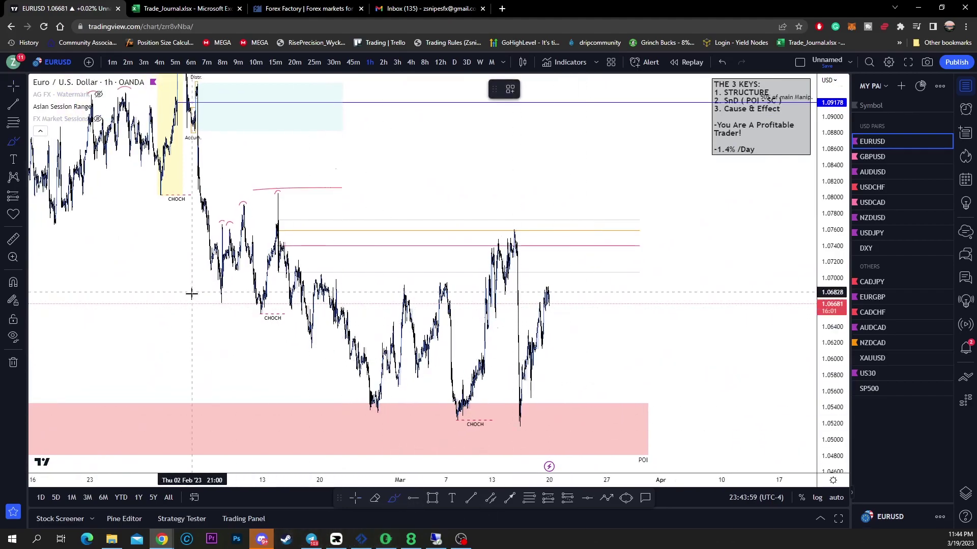
pyautogui.moveTo(192, 298); pyautogui.dragTo(185, 233)
pyautogui.click(622, 90)
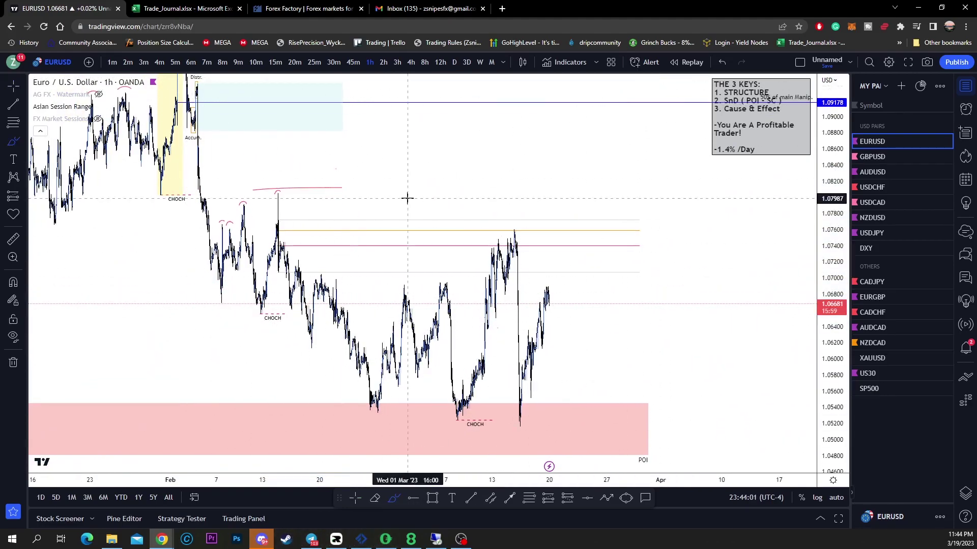
pyautogui.moveTo(306, 224); pyautogui.dragTo(334, 212)
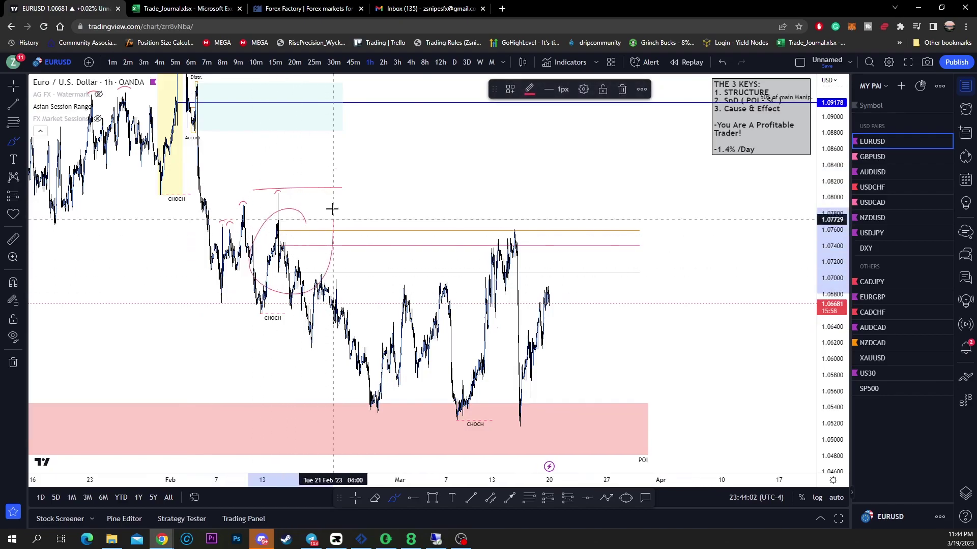
pyautogui.click(622, 90)
# Step: Try circling the mid-March top, its following drop and its Fibonacci reaction with the brush, and undo the strokes
pyautogui.moveTo(526, 229); pyautogui.dragTo(524, 224)
pyautogui.moveTo(520, 258)
pyautogui.mouseDown()
pyautogui.moveTo(532, 377)
pyautogui.moveTo(515, 345)
pyautogui.mouseUp()
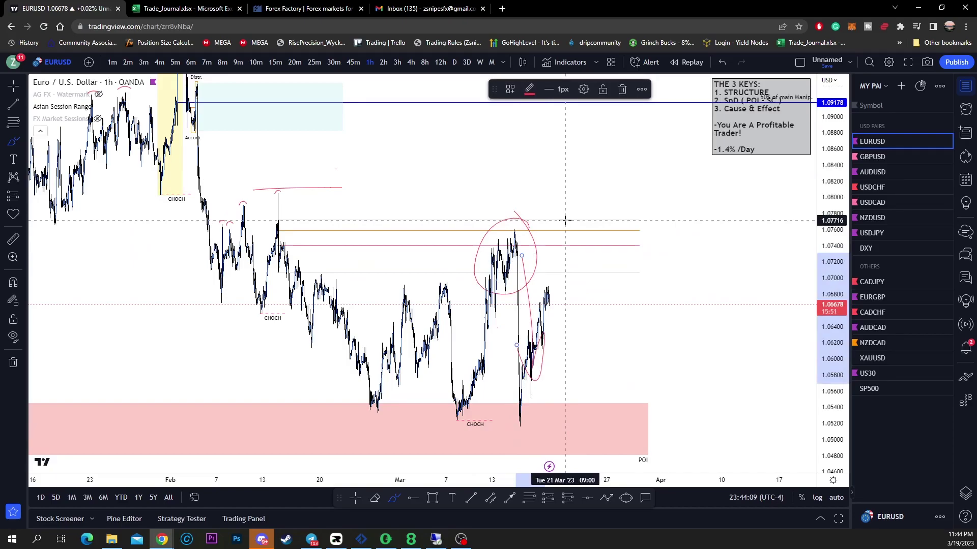
pyautogui.moveTo(530, 230); pyautogui.dragTo(550, 236)
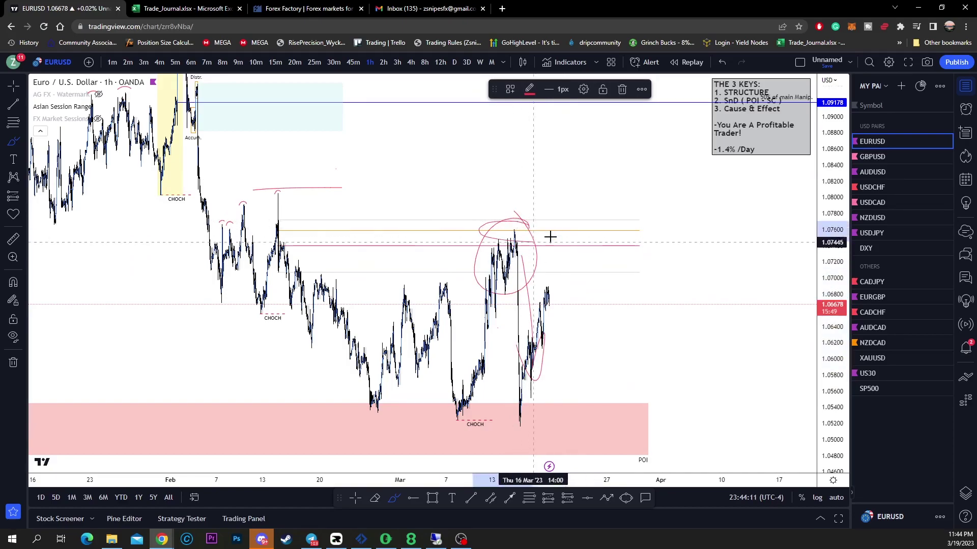
pyautogui.hotkey('ctrl', 'z')
pyautogui.hotkey('ctrl', 'z')
pyautogui.hotkey('ctrl', 'z')
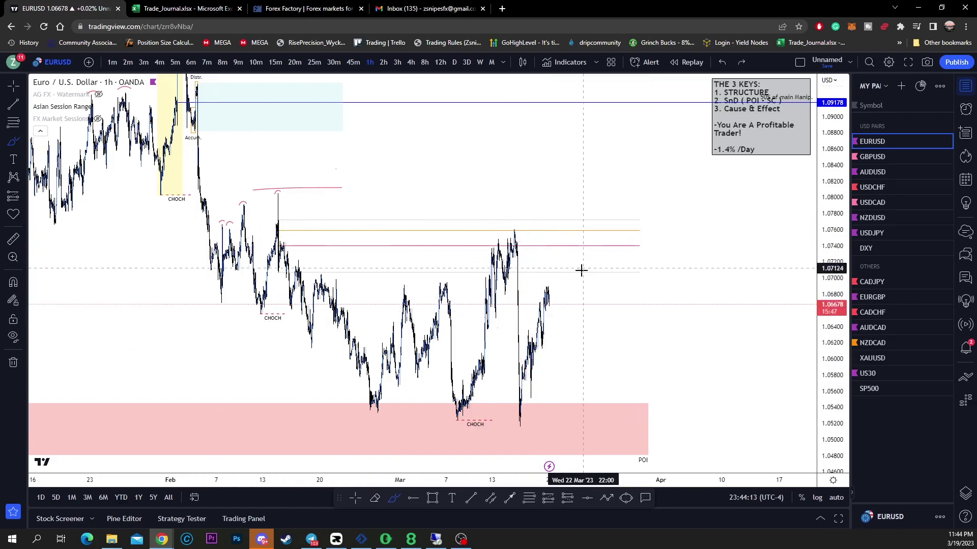
pyautogui.press('Escape')
# Step: Switch the chart to the 15-minute timeframe and examine the mid-March drop and the recovery since
pyautogui.scroll(5, 521, 331)
pyautogui.scroll(5, 593, 325)
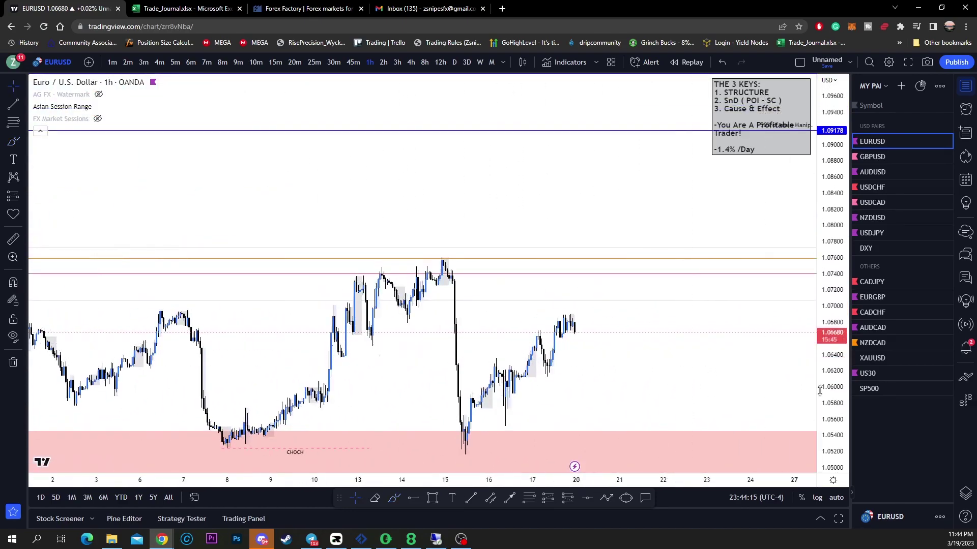
pyautogui.moveTo(575, 442); pyautogui.dragTo(578, 266)
pyautogui.moveTo(638, 234); pyautogui.dragTo(630, 273)
pyautogui.scroll(3, 611, 380)
pyautogui.click(275, 62)
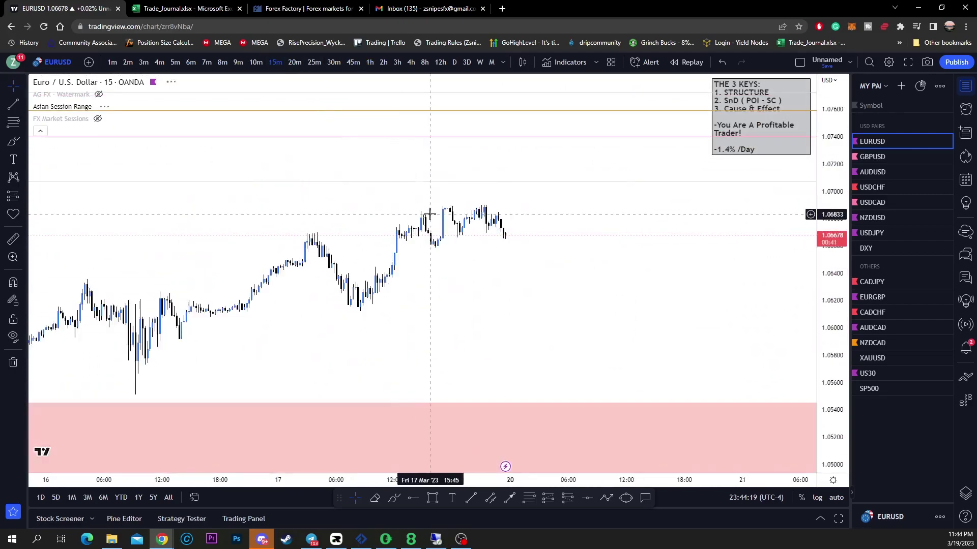
pyautogui.moveTo(619, 168); pyautogui.dragTo(466, 261)
pyautogui.scroll(6, 469, 305)
pyautogui.moveTo(371, 315); pyautogui.dragTo(484, 276)
pyautogui.scroll(-4, 605, 289)
pyautogui.scroll(-3, 621, 287)
pyautogui.moveTo(600, 335); pyautogui.dragTo(560, 308)
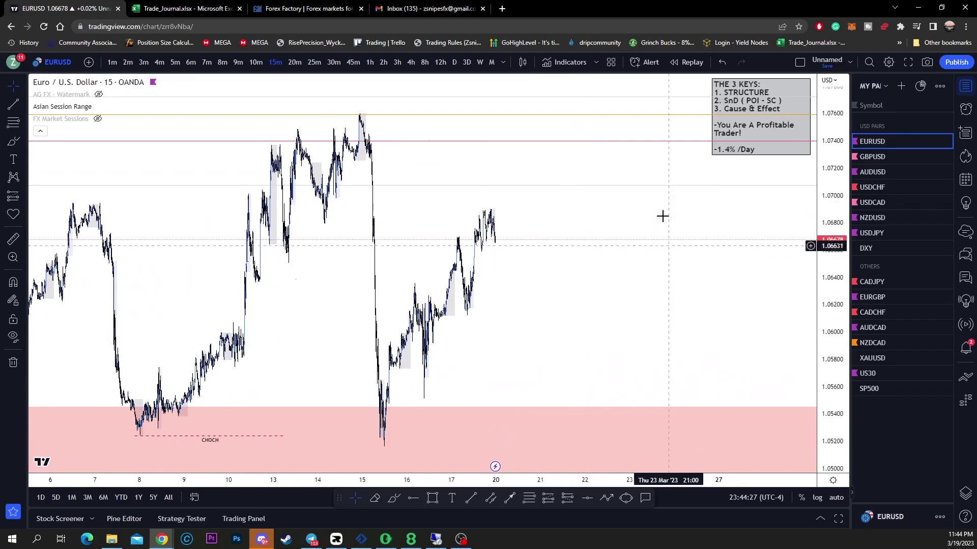
# Step: Draw a Fibonacci retracement between the mid-March high at about 1.07604 and the low at about 1.05151
pyautogui.scroll(-4, 726, 294)
pyautogui.moveTo(682, 305)
pyautogui.mouseDown()
pyautogui.moveTo(543, 310)
pyautogui.moveTo(426, 360)
pyautogui.mouseUp()
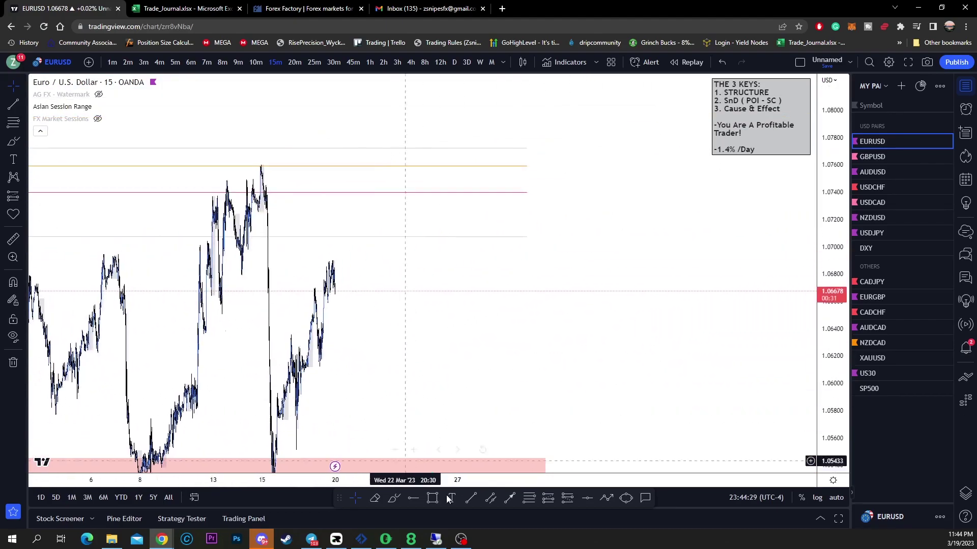
pyautogui.click(529, 500)
pyautogui.moveTo(823, 264); pyautogui.dragTo(507, 306)
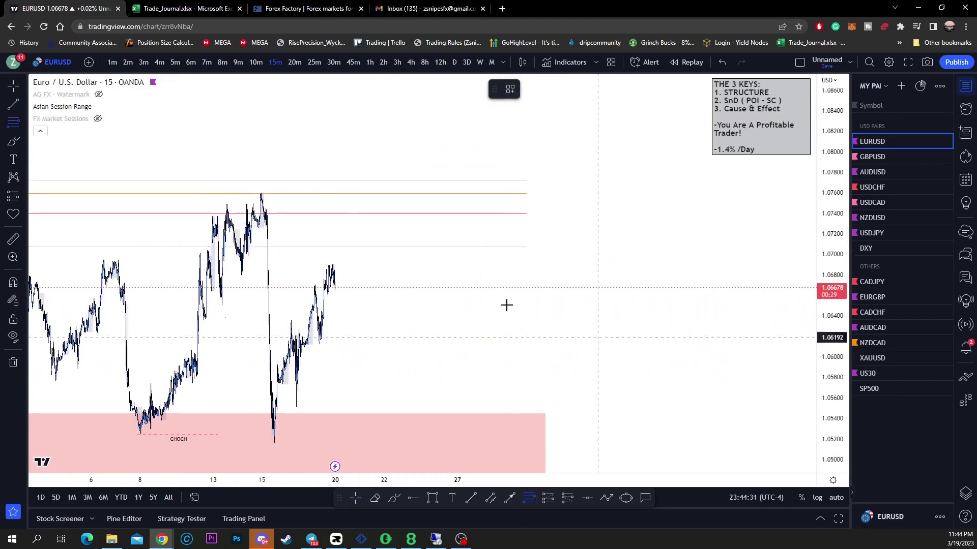
pyautogui.click(240, 192)
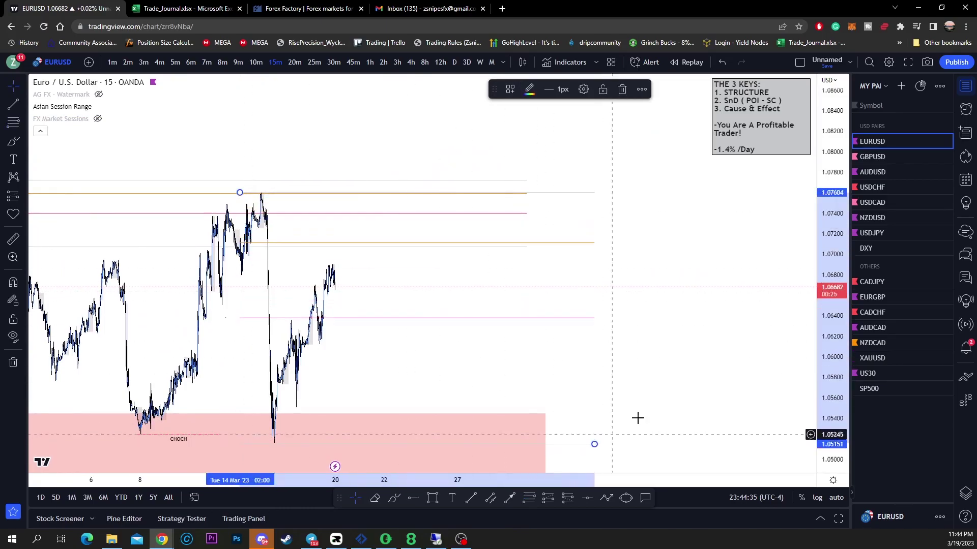
pyautogui.press('Escape')
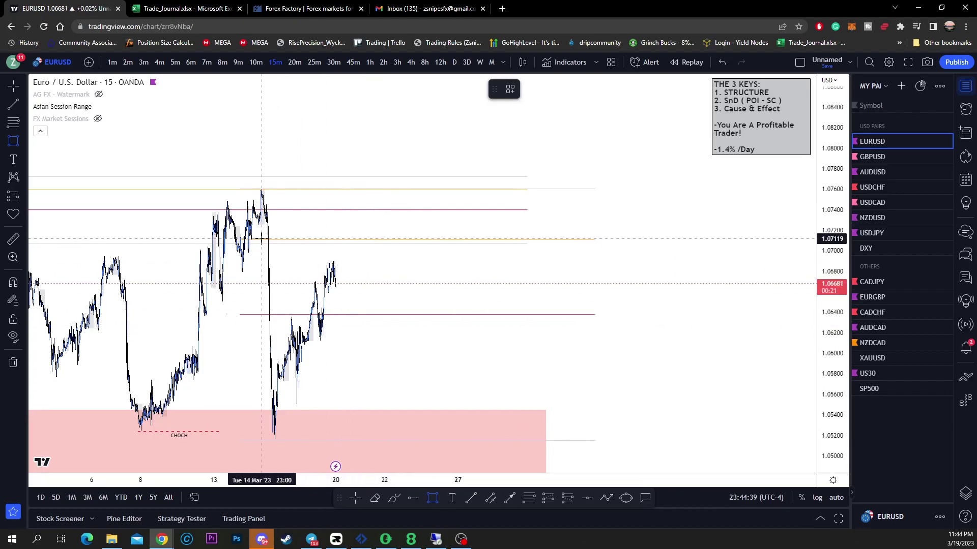
# Step: Draw a supply rectangle from about 1.07109 to 1.07599, starting just before the mid-March high, and apply the "blue" template
pyautogui.moveTo(263, 239)
pyautogui.mouseDown()
pyautogui.moveTo(397, 212)
pyautogui.moveTo(673, 190)
pyautogui.mouseUp()
pyautogui.click(705, 247)
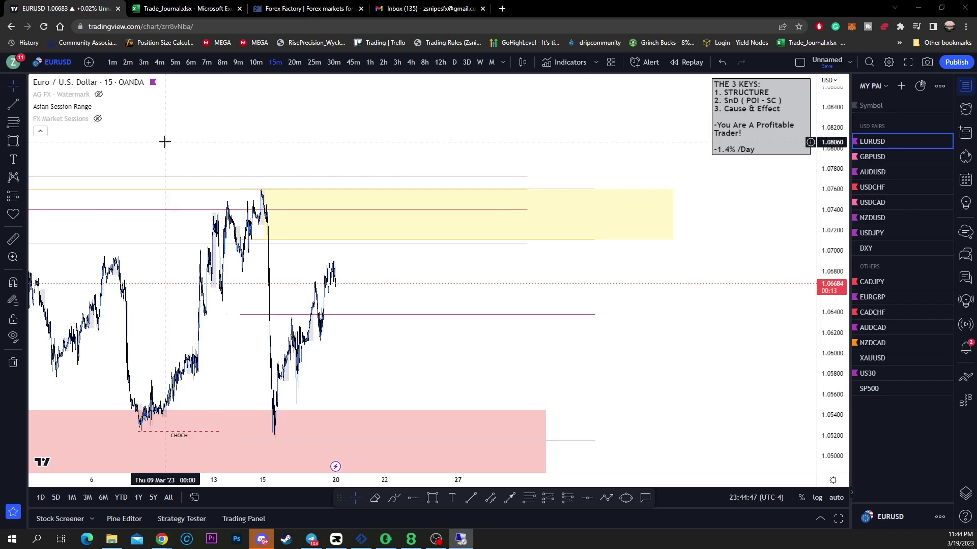
pyautogui.moveTo(262, 214); pyautogui.dragTo(254, 214)
pyautogui.click(510, 89)
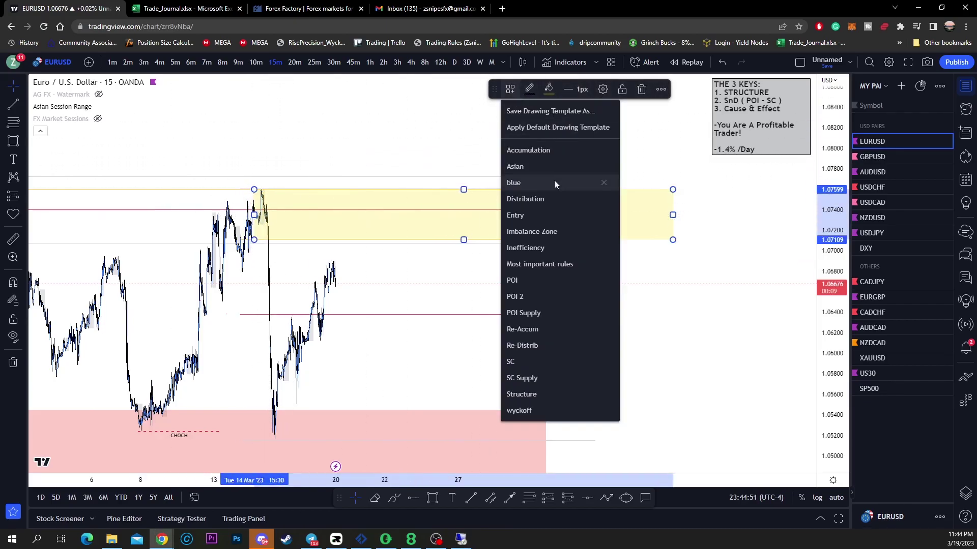
pyautogui.click(541, 182)
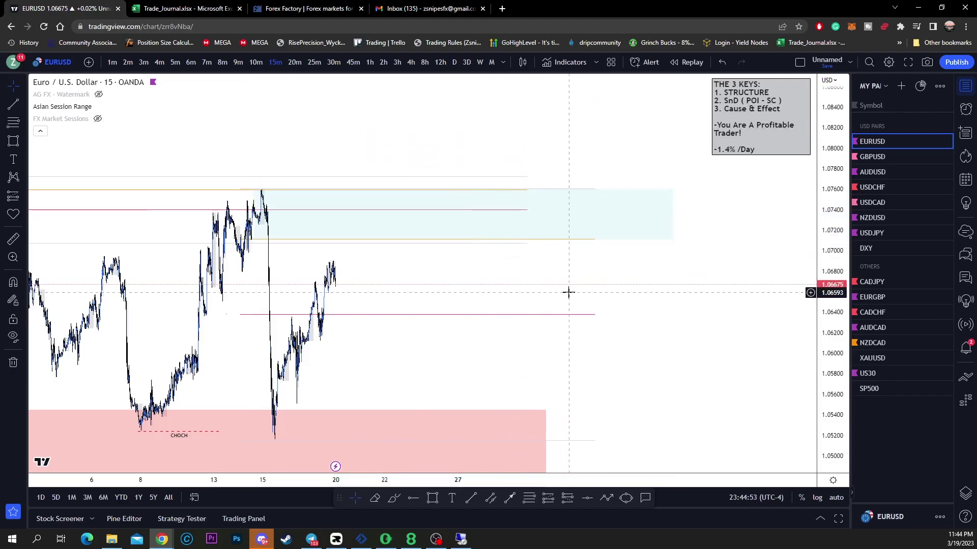
# Step: Delete the older Fibonacci retracement and add a price alert at the blue zone's lower edge
pyautogui.click(184, 210)
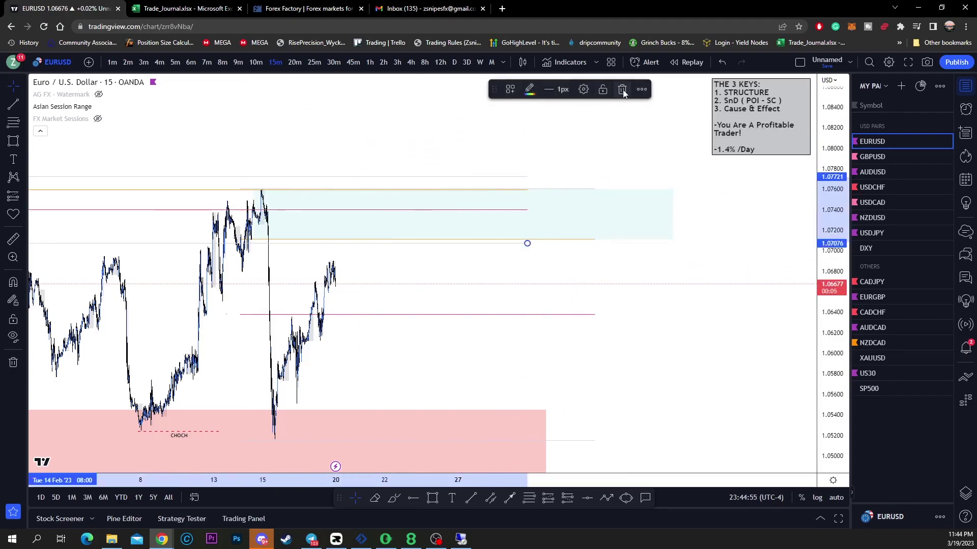
pyautogui.moveTo(316, 120)
pyautogui.mouseDown()
pyautogui.moveTo(467, 120)
pyautogui.moveTo(403, 96)
pyautogui.moveTo(492, 124)
pyautogui.moveTo(377, 178)
pyautogui.mouseUp()
pyautogui.moveTo(634, 453); pyautogui.dragTo(440, 390)
pyautogui.click(810, 259)
pyautogui.click(741, 199)
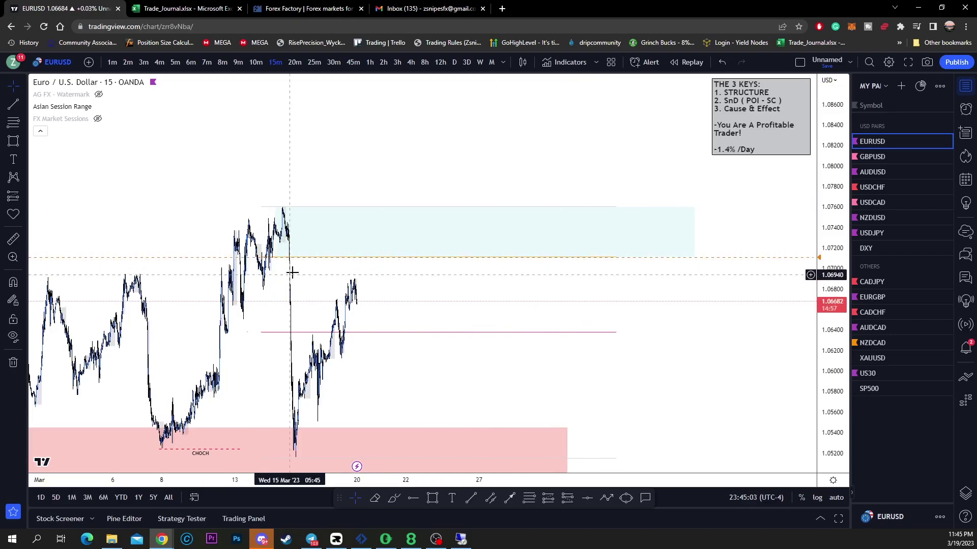
# Step: Shorten the blue zone so that it ends just beyond the new Fibonacci levels
pyautogui.moveTo(463, 259); pyautogui.dragTo(618, 261)
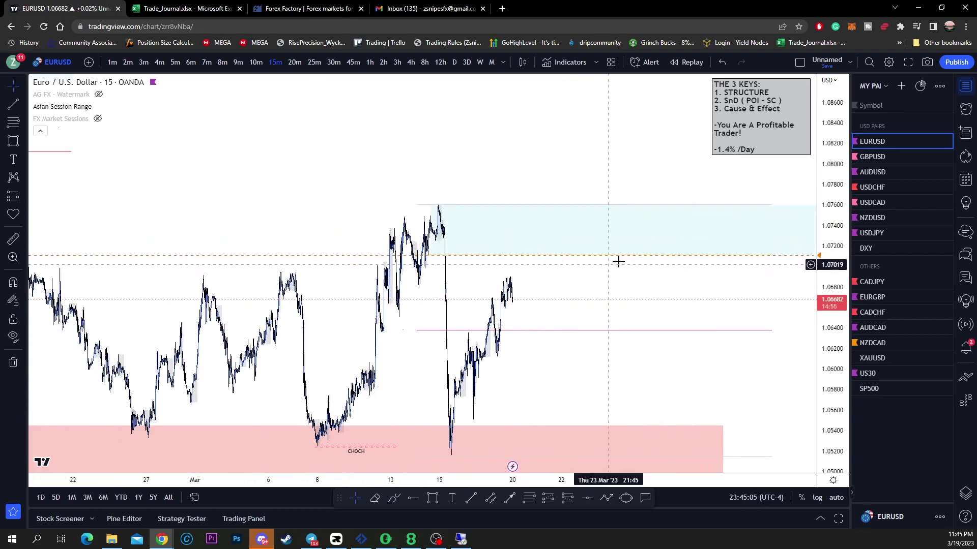
pyautogui.moveTo(840, 236); pyautogui.dragTo(837, 333)
pyautogui.moveTo(763, 279); pyautogui.dragTo(684, 289)
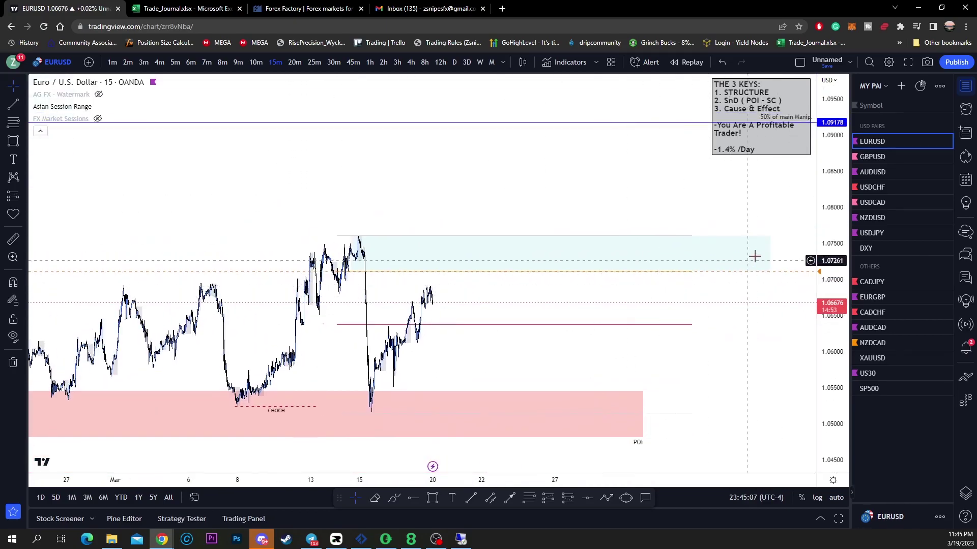
pyautogui.moveTo(770, 254); pyautogui.dragTo(707, 254)
pyautogui.moveTo(753, 262); pyautogui.dragTo(763, 264)
pyautogui.moveTo(836, 286); pyautogui.dragTo(833, 221)
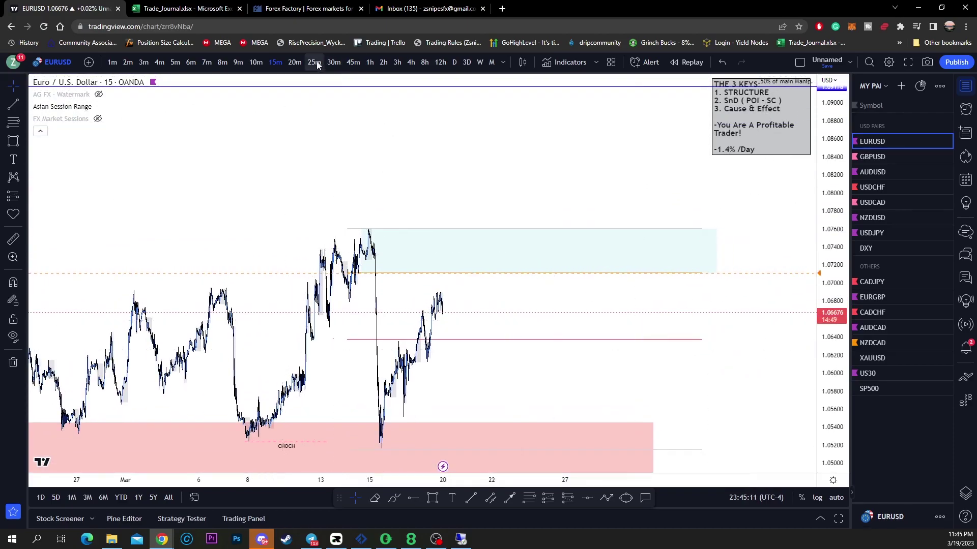
# Step: Check the 20-minute timeframe, and switch the chart to the 5-minute timeframe around the latest highs
pyautogui.click(295, 62)
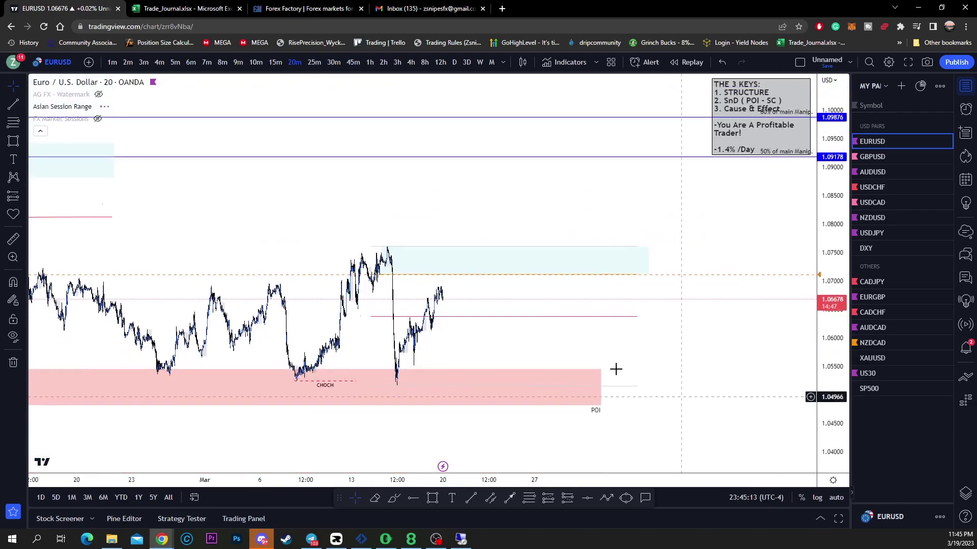
pyautogui.moveTo(615, 368); pyautogui.dragTo(698, 349)
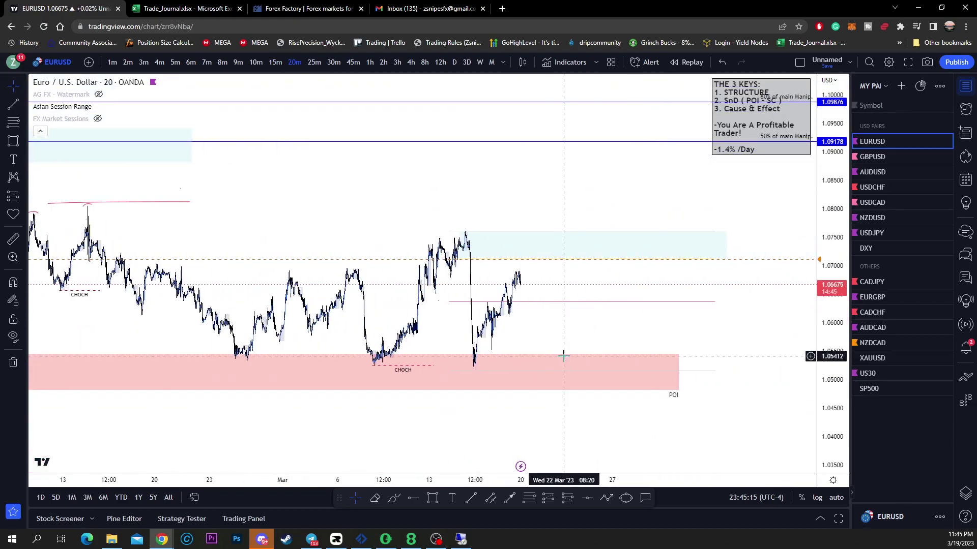
pyautogui.scroll(3, 344, 113)
pyautogui.click(175, 62)
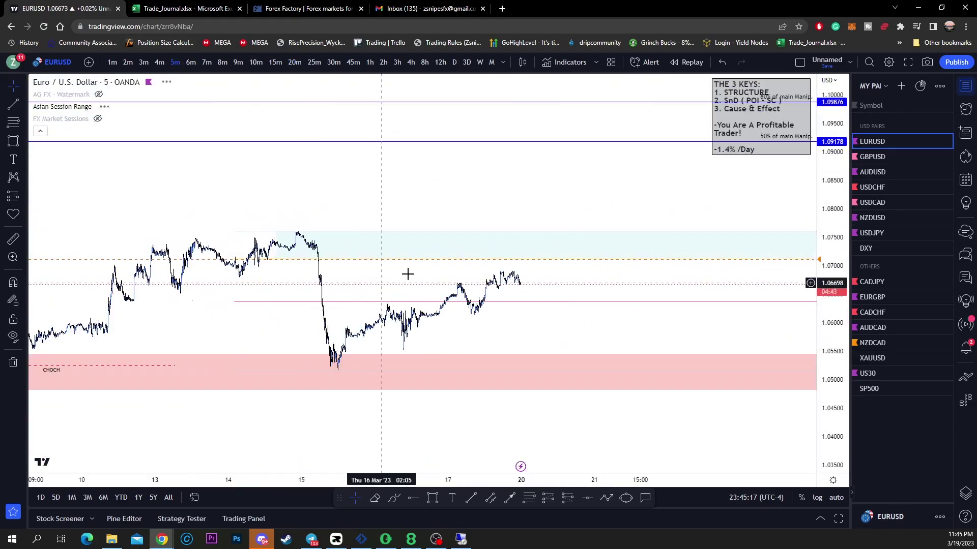
pyautogui.scroll(5, 728, 316)
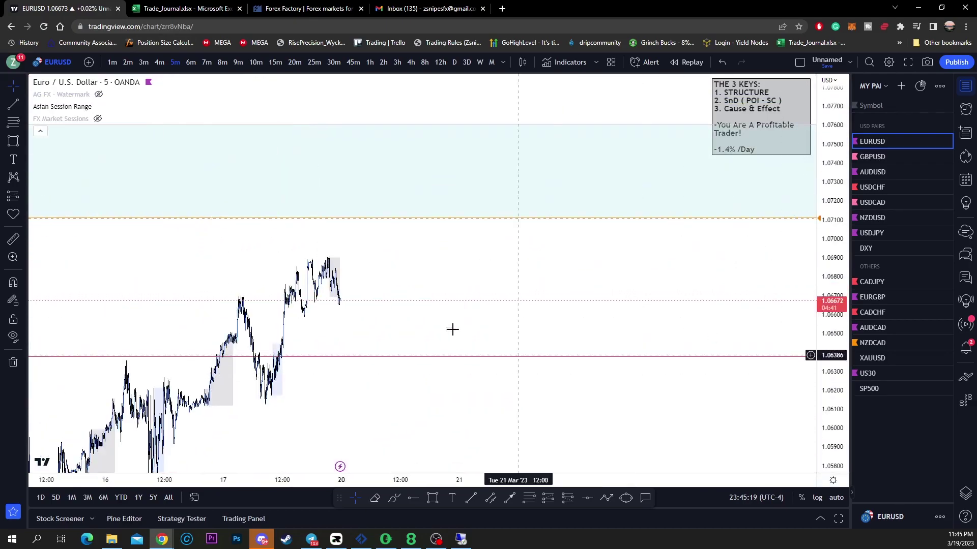
pyautogui.scroll(4, 705, 341)
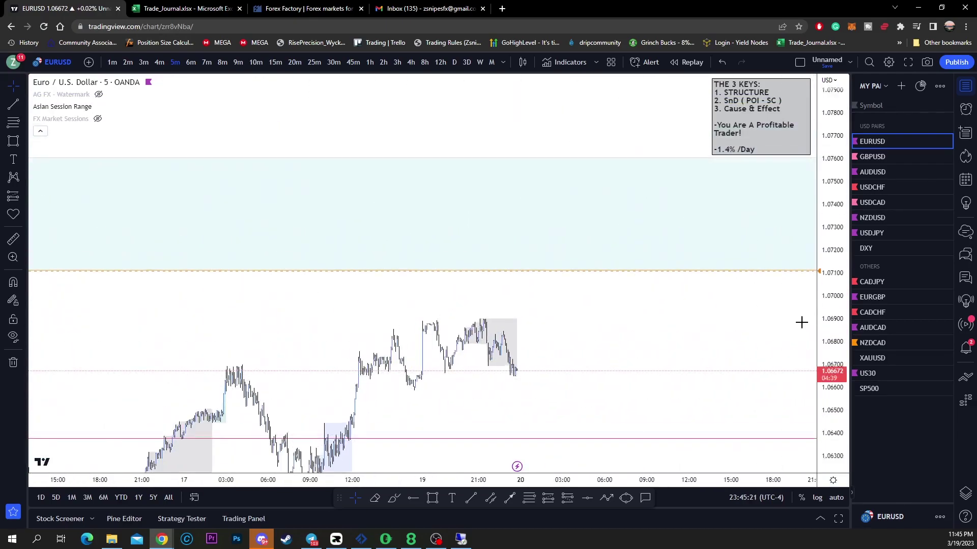
pyautogui.moveTo(670, 315); pyautogui.dragTo(624, 340)
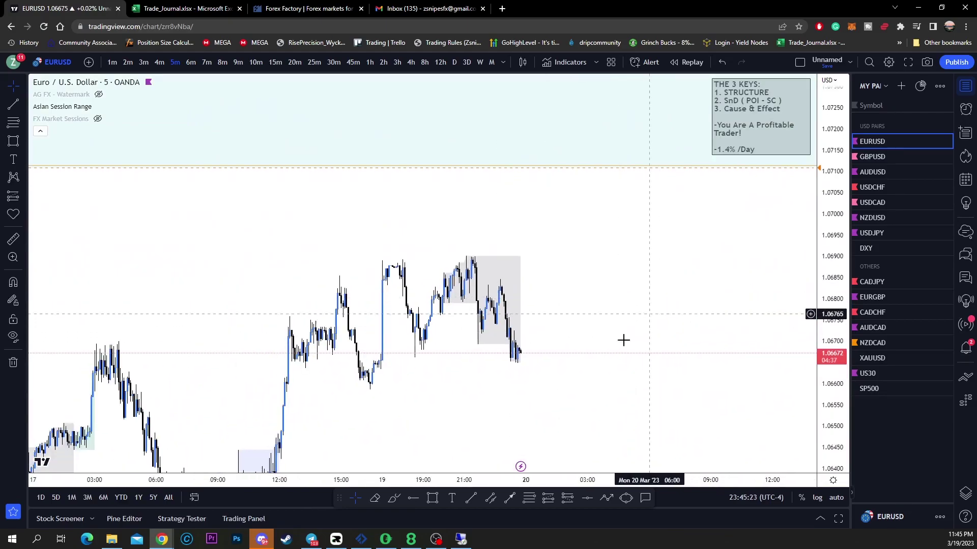
pyautogui.moveTo(441, 487); pyautogui.dragTo(478, 468)
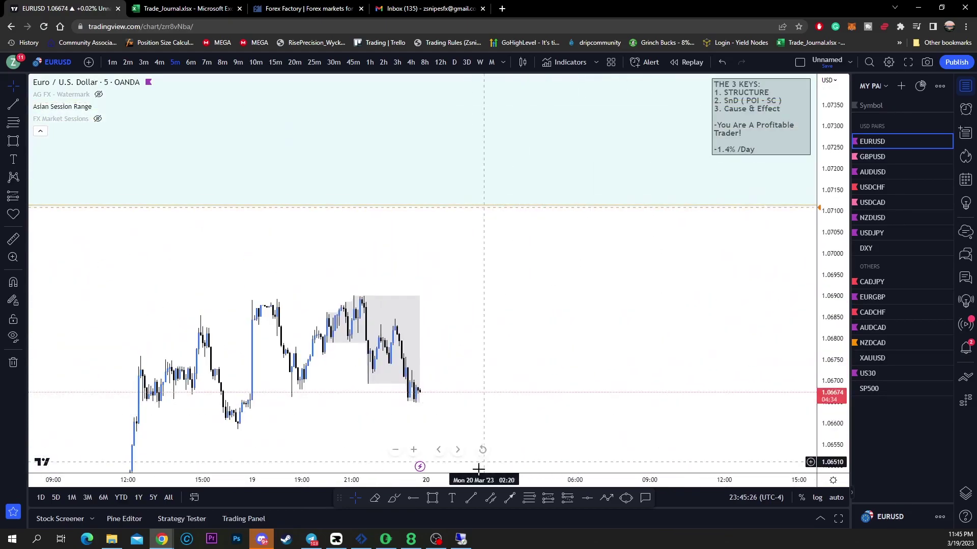
# Step: Brush arcs above the three recent highs and a projected spike to about 1.0695 that falls back to about 1.0658
pyautogui.click(391, 500)
pyautogui.moveTo(157, 306)
pyautogui.mouseDown()
pyautogui.moveTo(296, 281)
pyautogui.moveTo(395, 289)
pyautogui.mouseUp()
pyautogui.moveTo(426, 396)
pyautogui.mouseDown()
pyautogui.moveTo(451, 269)
pyautogui.moveTo(481, 434)
pyautogui.mouseUp()
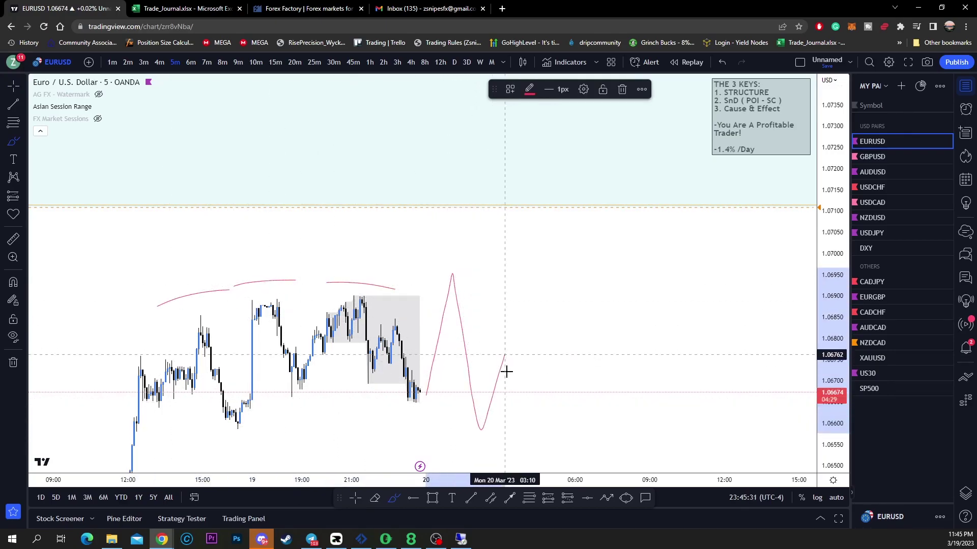
# Step: Cap the projected spike with a short level and extend the path through a choppy range into a sharp drop, circling the projection
pyautogui.click(445, 273)
pyautogui.click(492, 277)
pyautogui.moveTo(543, 351)
pyautogui.mouseDown()
pyautogui.moveTo(560, 341)
pyautogui.moveTo(640, 471)
pyautogui.mouseUp()
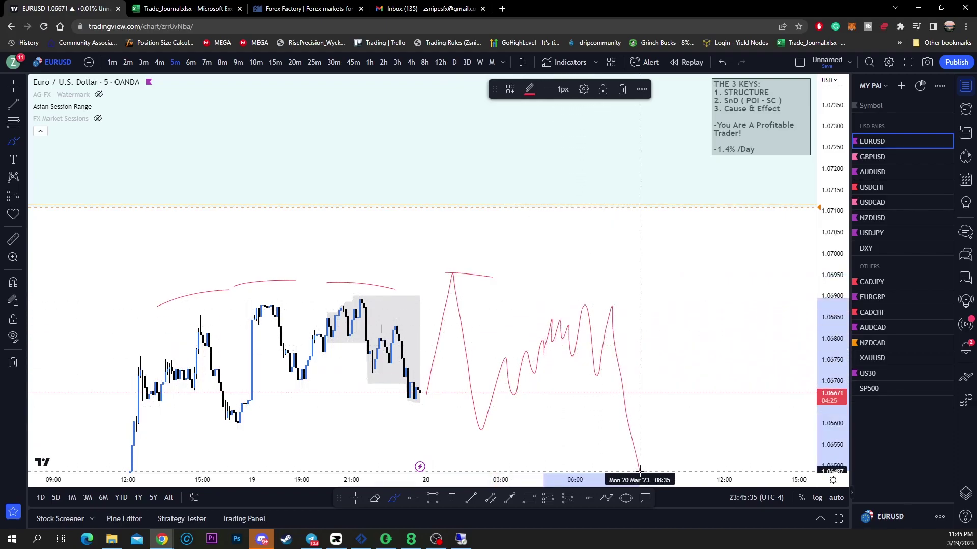
pyautogui.moveTo(656, 332); pyautogui.dragTo(555, 303)
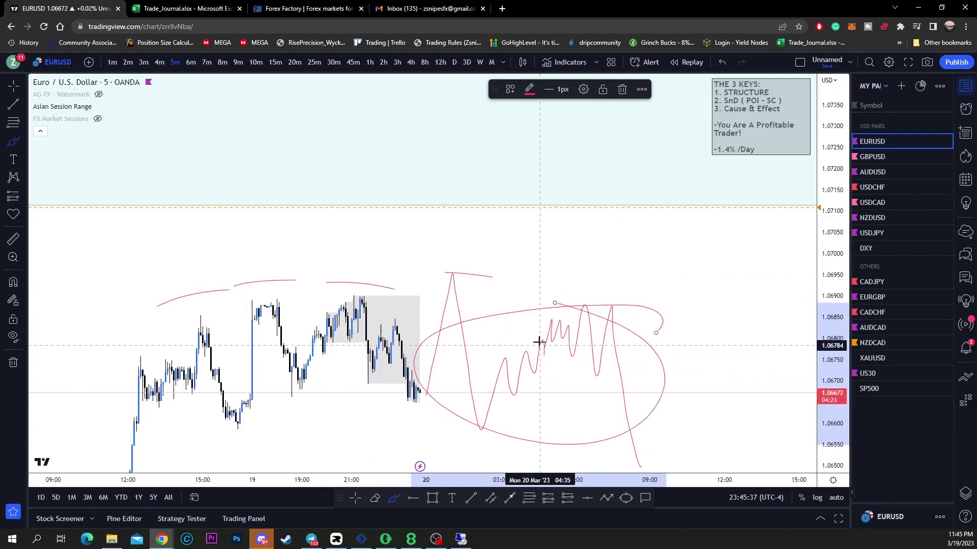
# Step: Undo all the brushed arcs and projection strokes on the 5-minute EURUSD chart
pyautogui.hotkey('ctrl', 'z')
pyautogui.hotkey('ctrl', 'z')
pyautogui.hotkey('ctrl', 'z')
pyautogui.hotkey('ctrl', 'z')
pyautogui.hotkey('ctrl', 'z')
pyautogui.hotkey('ctrl', 'z')
pyautogui.hotkey('ctrl', 'z')
pyautogui.moveTo(420, 390)
pyautogui.mouseDown()
pyautogui.moveTo(436, 312)
pyautogui.moveTo(460, 346)
pyautogui.moveTo(481, 246)
pyautogui.moveTo(559, 200)
pyautogui.moveTo(604, 238)
pyautogui.moveTo(643, 298)
pyautogui.moveTo(671, 447)
pyautogui.mouseUp()
pyautogui.hotkey('ctrl', 'z')
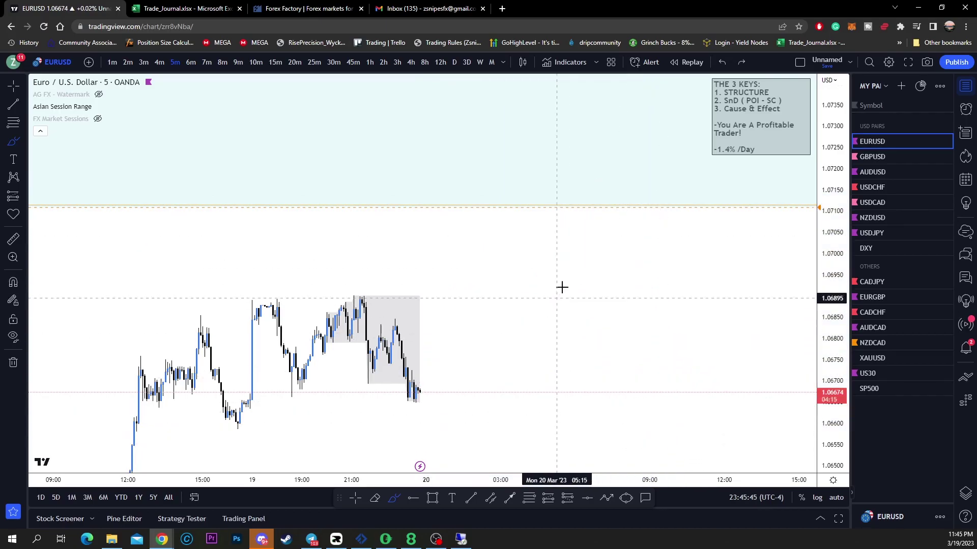
# Step: Examine the wider EURUSD price structure below the blue supply zone on the 5-minute chart
pyautogui.scroll(-10, 635, 280)
pyautogui.moveTo(841, 246); pyautogui.dragTo(840, 422)
pyautogui.scroll(-6, 722, 356)
pyautogui.moveTo(744, 333); pyautogui.dragTo(611, 317)
pyautogui.moveTo(679, 322); pyautogui.dragTo(600, 322)
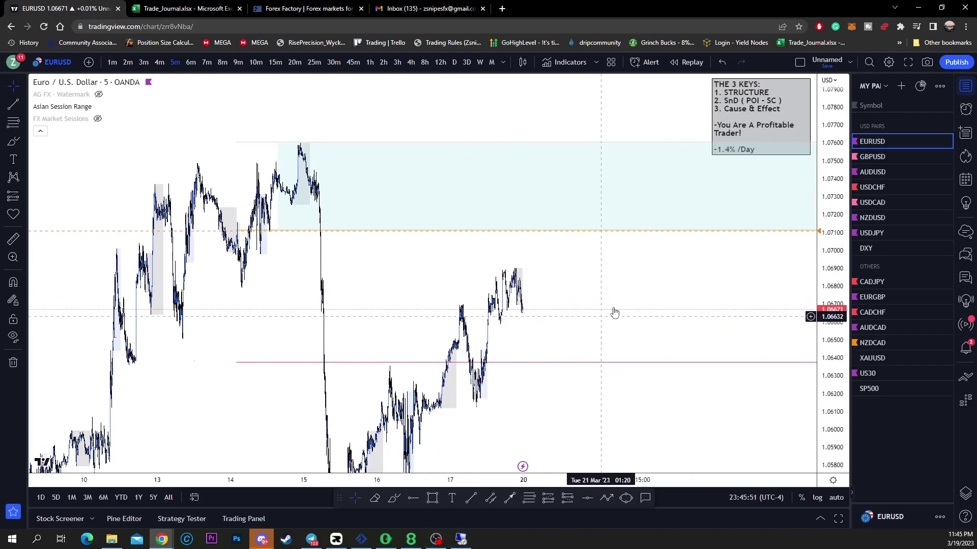
pyautogui.moveTo(829, 284); pyautogui.dragTo(829, 364)
pyautogui.moveTo(625, 291); pyautogui.dragTo(502, 298)
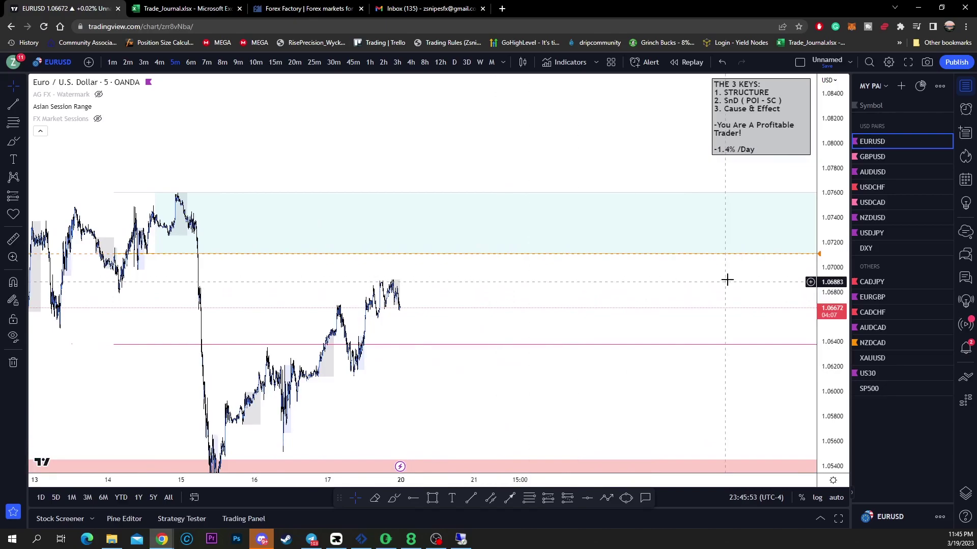
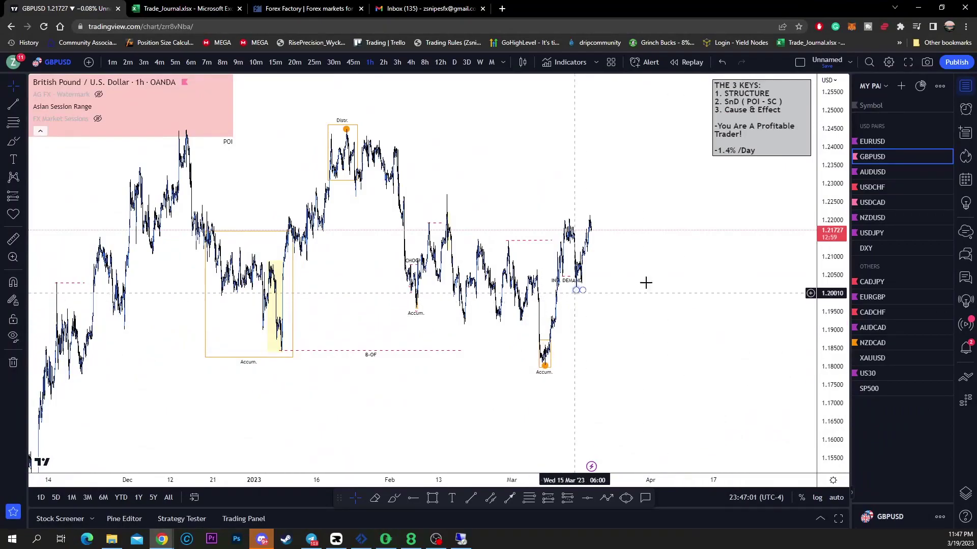
# Step: On the GBPUSD 1-hour chart, brush a circle around the February CHOCH and accumulation structure, and remove it
pyautogui.moveTo(646, 281); pyautogui.dragTo(523, 269)
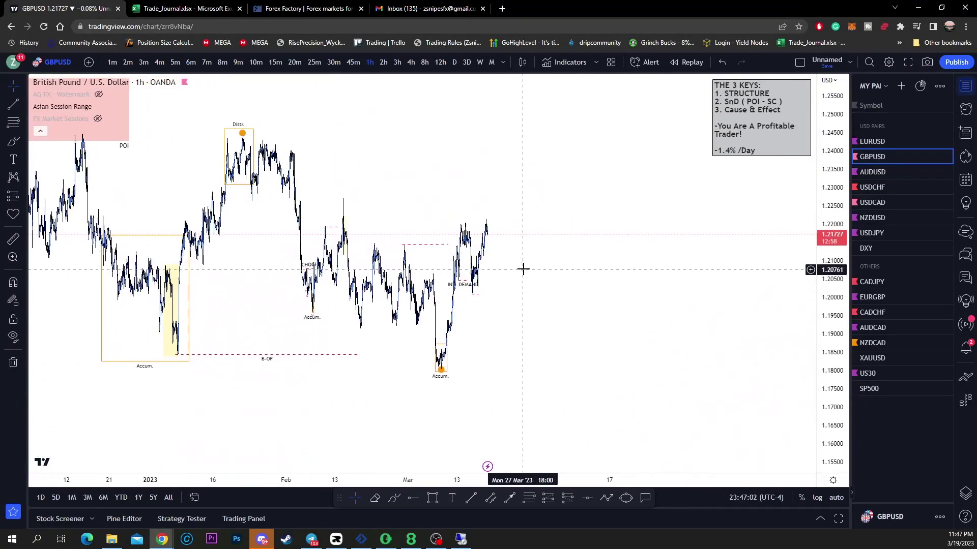
pyautogui.click(394, 497)
pyautogui.moveTo(284, 289)
pyautogui.mouseDown()
pyautogui.moveTo(373, 216)
pyautogui.moveTo(262, 298)
pyautogui.mouseUp()
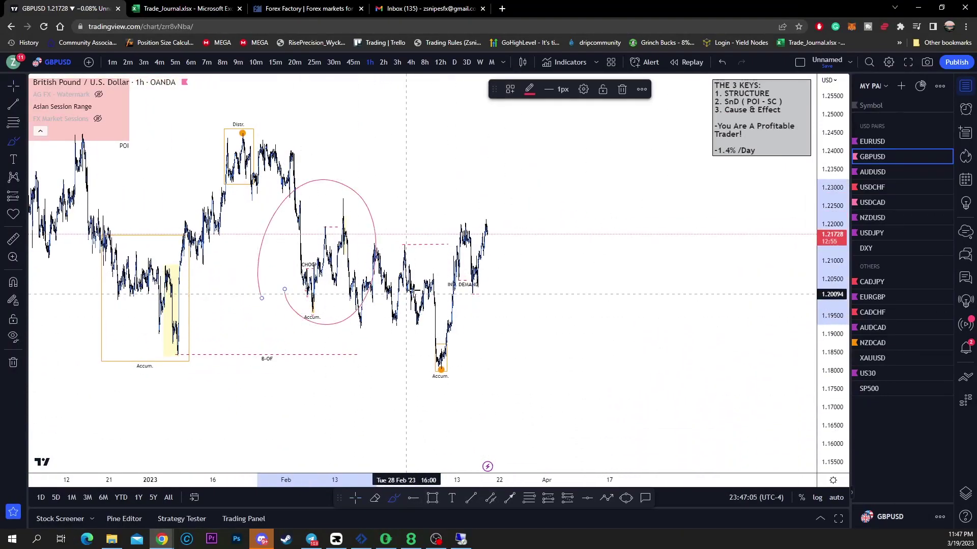
pyautogui.click(621, 89)
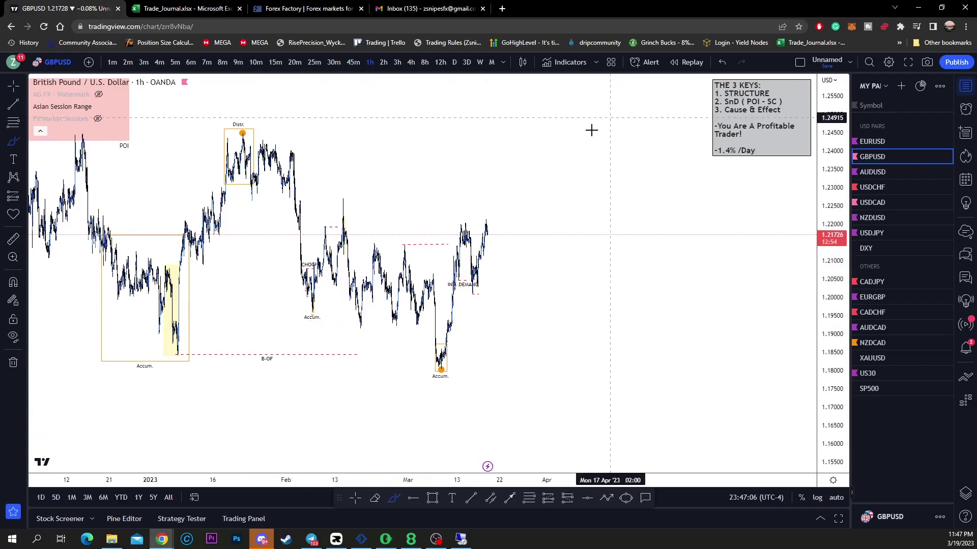
# Step: Stretch the yellow zone at the mid-February high past the current price, and shrink it back to its narrow width
pyautogui.click(344, 235)
pyautogui.moveTo(347, 235); pyautogui.dragTo(591, 235)
pyautogui.moveTo(576, 336); pyautogui.dragTo(573, 354)
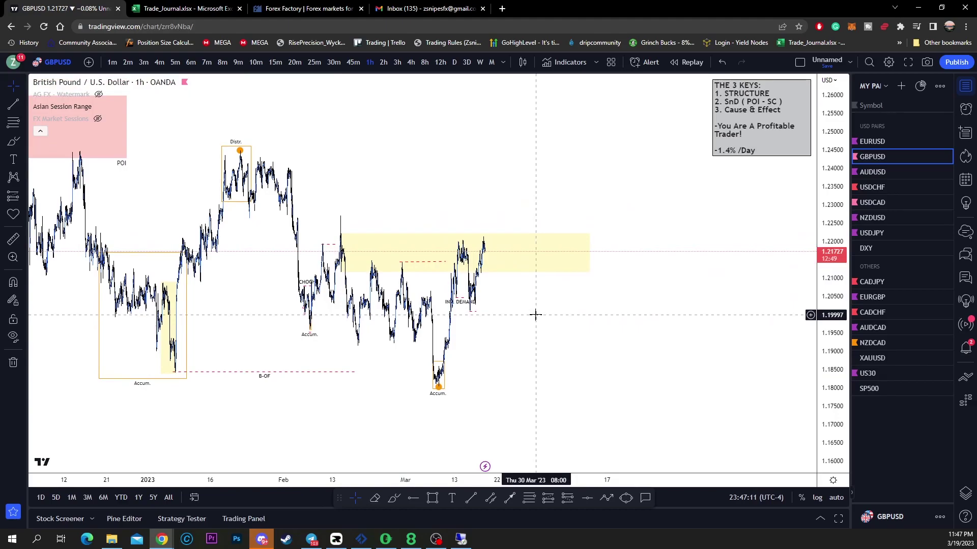
pyautogui.moveTo(590, 253); pyautogui.dragTo(341, 253)
# Step: Draw a trial yellow rectangle from the recent mid-March low near 1.20625, and delete it
pyautogui.hotkey('alt', 'shift', 'r')
pyautogui.click(473, 292)
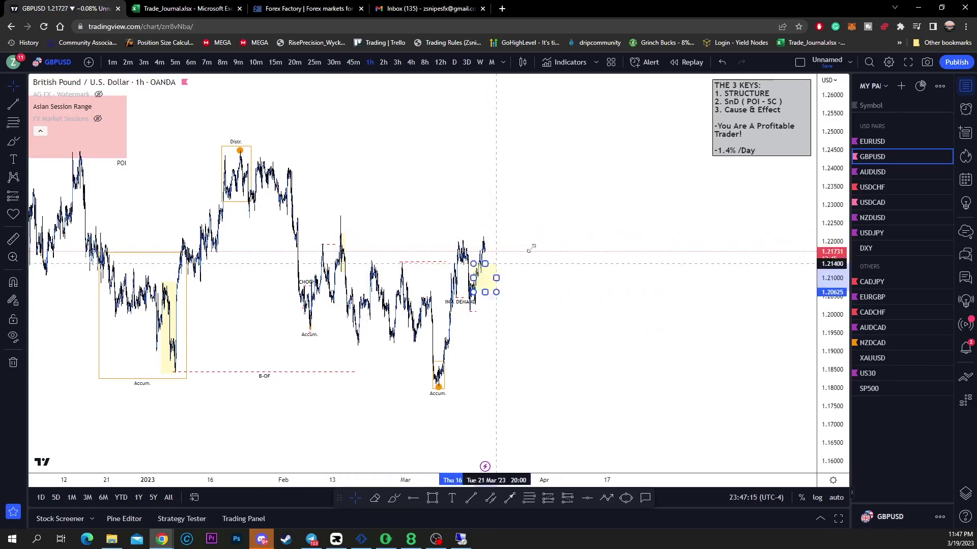
pyautogui.click(567, 248)
pyautogui.click(642, 90)
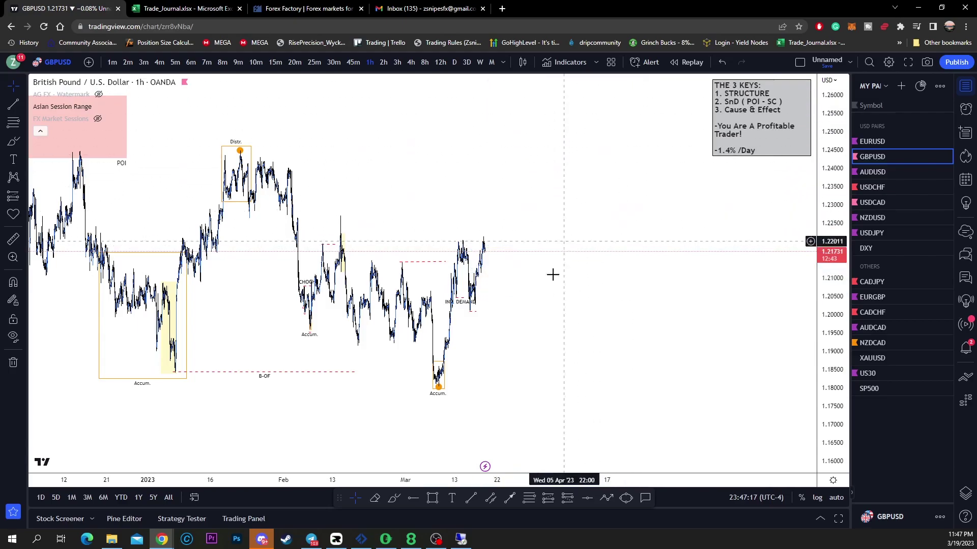
# Step: Brush a stroke by the distribution highs of late January, and delete it
pyautogui.click(394, 498)
pyautogui.moveTo(227, 148); pyautogui.dragTo(363, 147)
pyautogui.click(622, 90)
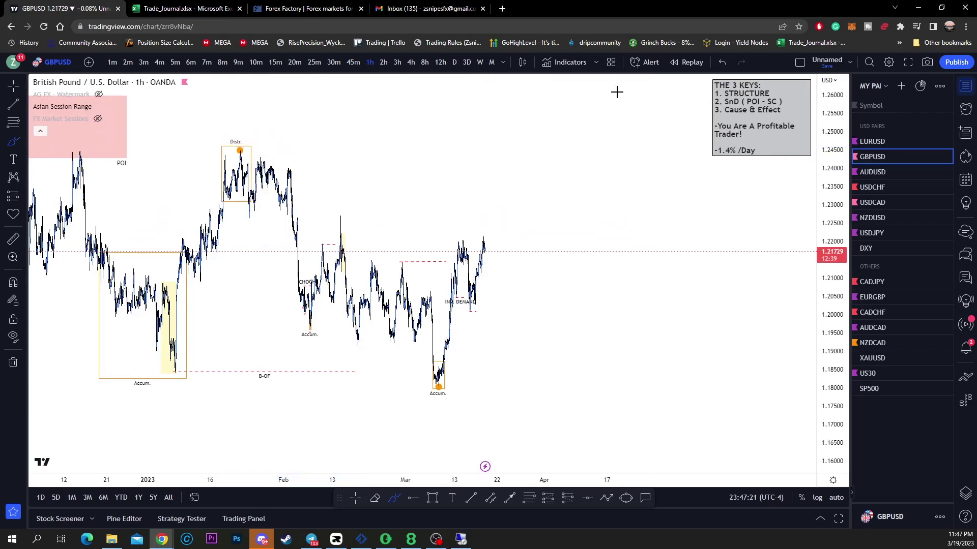
# Step: Draw a blue supply rectangle from 1.22714 to 1.23967 at the 1 February high before the sharp drop
pyautogui.moveTo(460, 151); pyautogui.dragTo(572, 169)
pyautogui.scroll(4, 486, 177)
pyautogui.moveTo(421, 174); pyautogui.dragTo(627, 166)
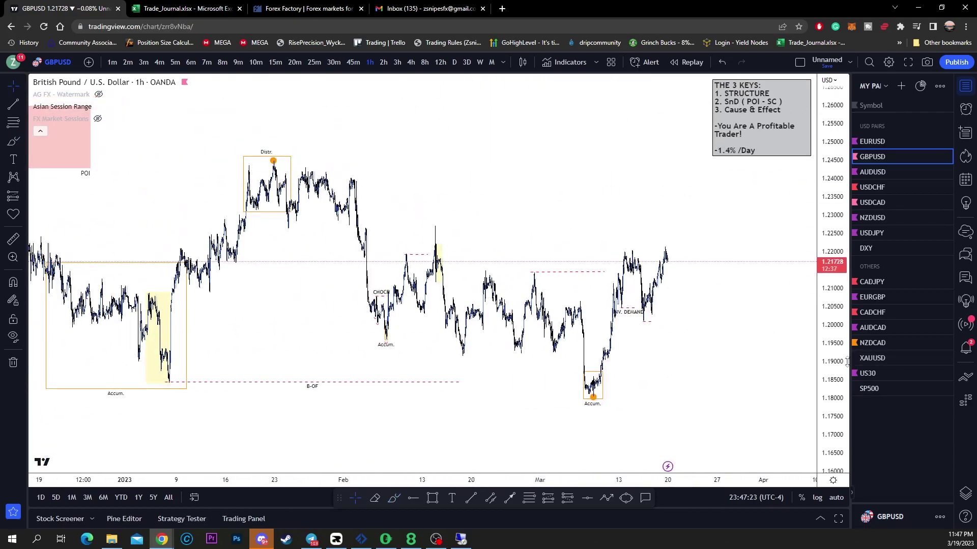
pyautogui.moveTo(832, 346); pyautogui.dragTo(832, 137)
pyautogui.scroll(2, 448, 152)
pyautogui.moveTo(427, 153); pyautogui.dragTo(720, 297)
pyautogui.scroll(5, 611, 277)
pyautogui.scroll(4, 571, 274)
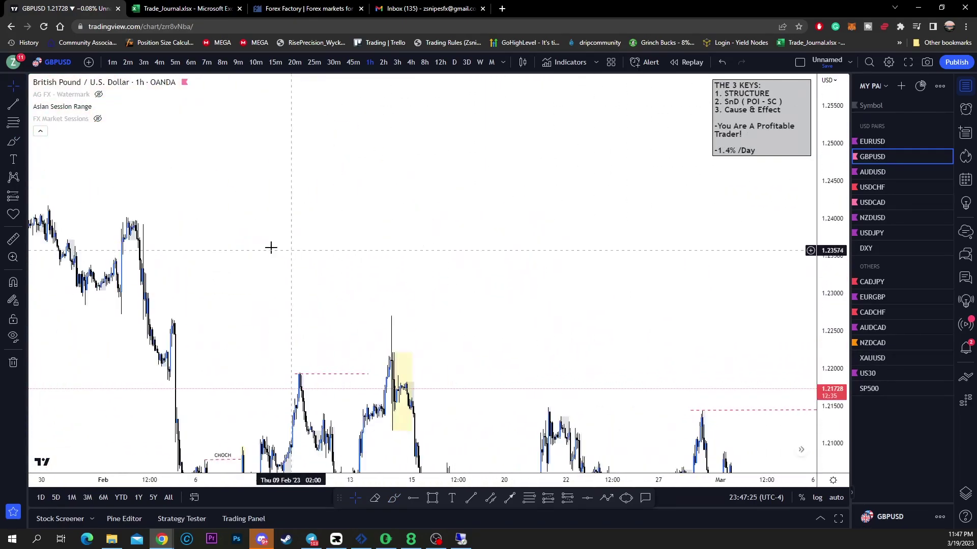
pyautogui.moveTo(270, 246); pyautogui.dragTo(458, 207)
pyautogui.moveTo(385, 201); pyautogui.dragTo(545, 237)
pyautogui.moveTo(604, 303); pyautogui.dragTo(519, 266)
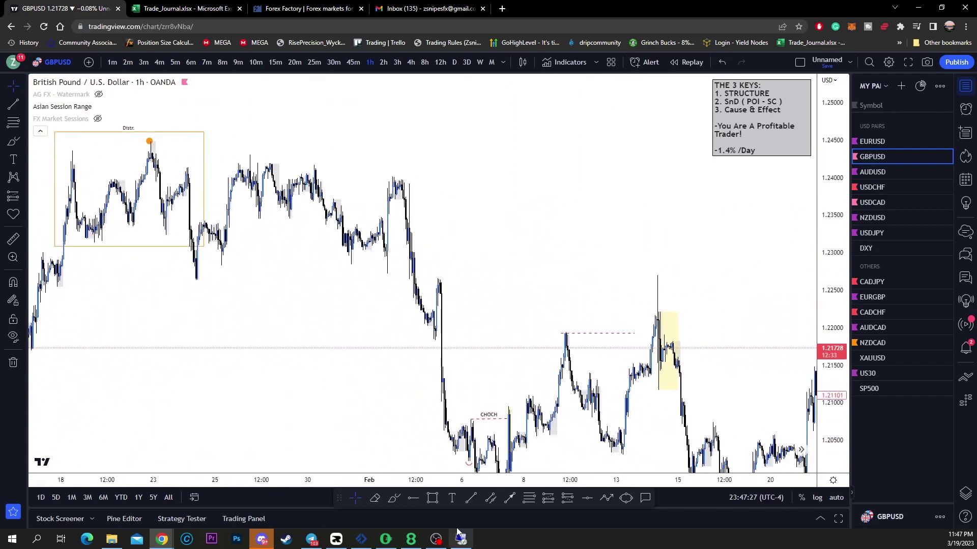
pyautogui.click(433, 498)
pyautogui.click(385, 274)
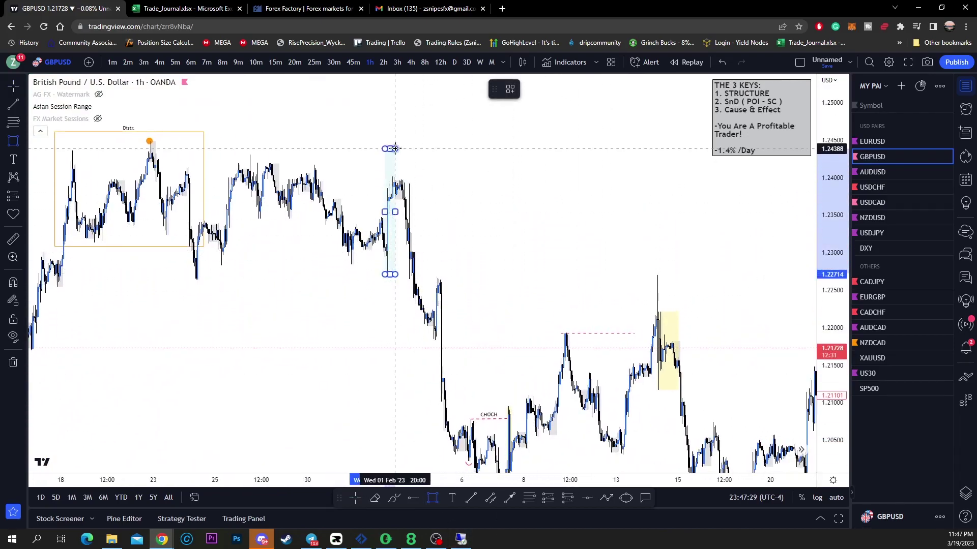
pyautogui.click(389, 179)
# Step: Extend the blue supply zone past the current price to about 11 April 2023
pyautogui.moveTo(551, 227); pyautogui.dragTo(353, 156)
pyautogui.scroll(-5, 364, 154)
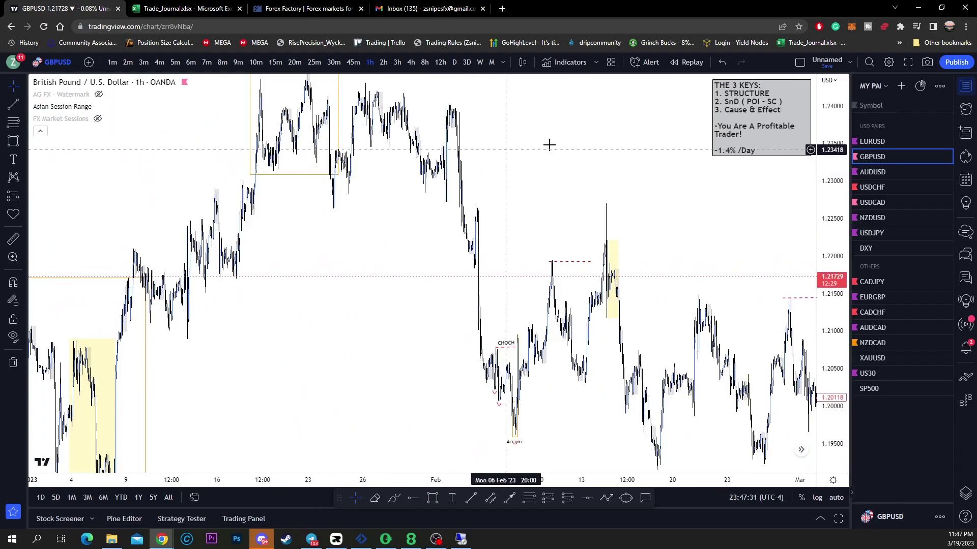
pyautogui.moveTo(830, 244); pyautogui.dragTo(831, 326)
pyautogui.moveTo(706, 217); pyautogui.dragTo(453, 178)
pyautogui.scroll(-6, 639, 229)
pyautogui.click(669, 190)
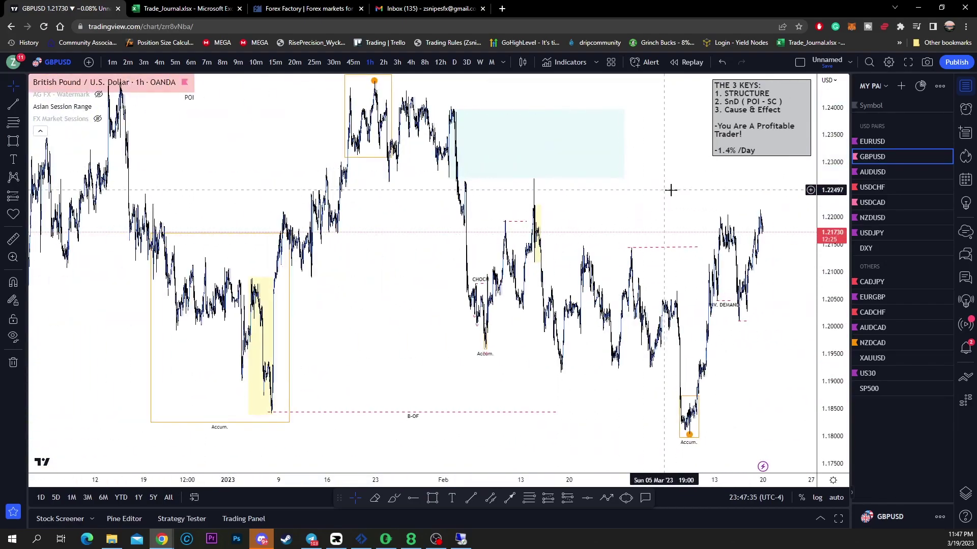
pyautogui.moveTo(628, 194); pyautogui.dragTo(373, 214)
pyautogui.moveTo(370, 163); pyautogui.dragTo(669, 204)
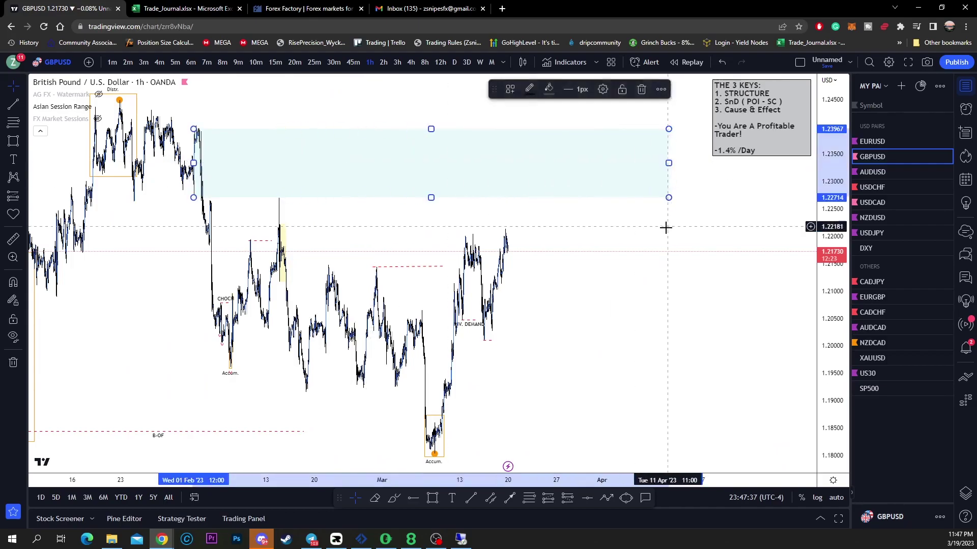
pyautogui.click(665, 227)
# Step: Brush circles inside the blue zone above the current price and around the January distribution highs, and undo both
pyautogui.scroll(-4, 551, 231)
pyautogui.moveTo(823, 215); pyautogui.dragTo(809, 359)
pyautogui.moveTo(700, 312); pyautogui.dragTo(593, 323)
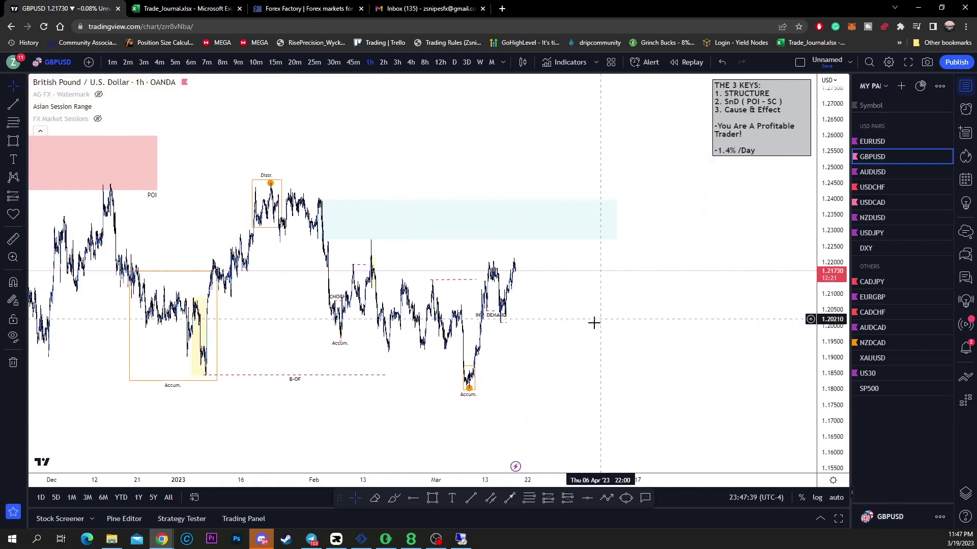
pyautogui.moveTo(642, 360); pyautogui.dragTo(582, 242)
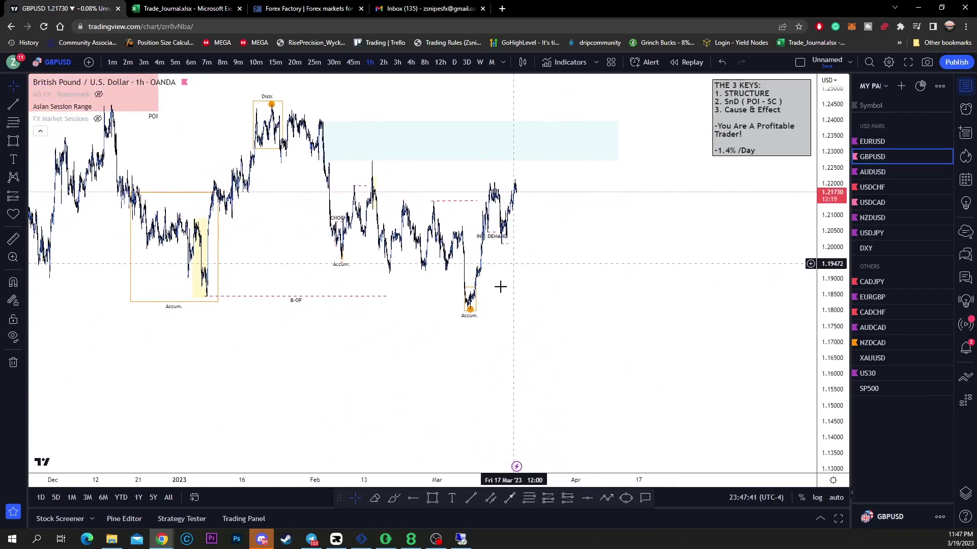
pyautogui.click(413, 498)
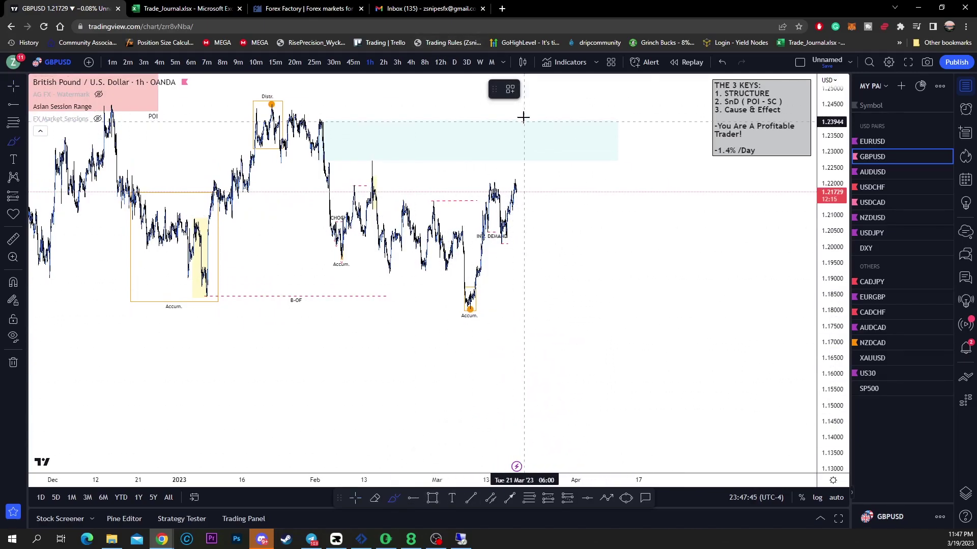
pyautogui.moveTo(523, 115); pyautogui.dragTo(498, 116)
pyautogui.moveTo(324, 121)
pyautogui.mouseDown()
pyautogui.moveTo(236, 109)
pyautogui.moveTo(249, 78)
pyautogui.mouseUp()
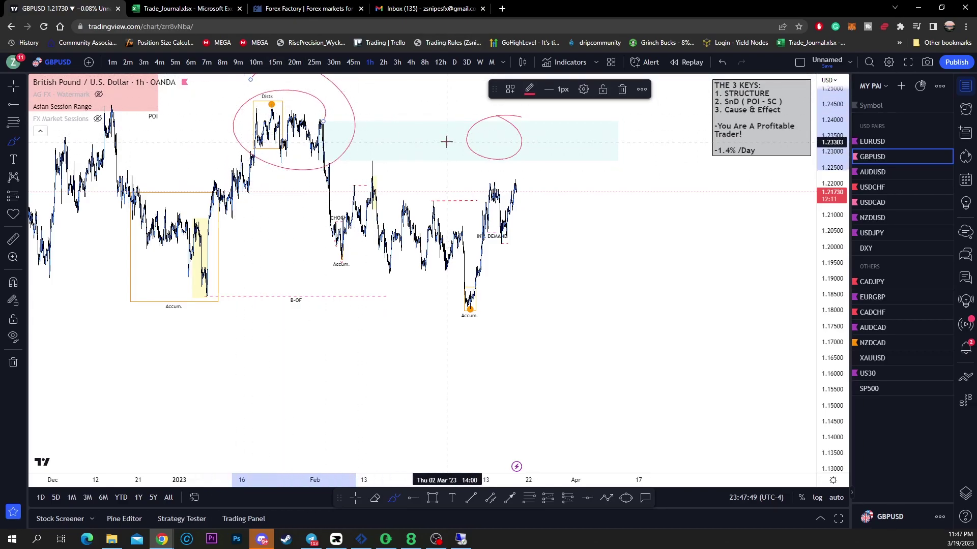
pyautogui.hotkey('ctrl', 'z')
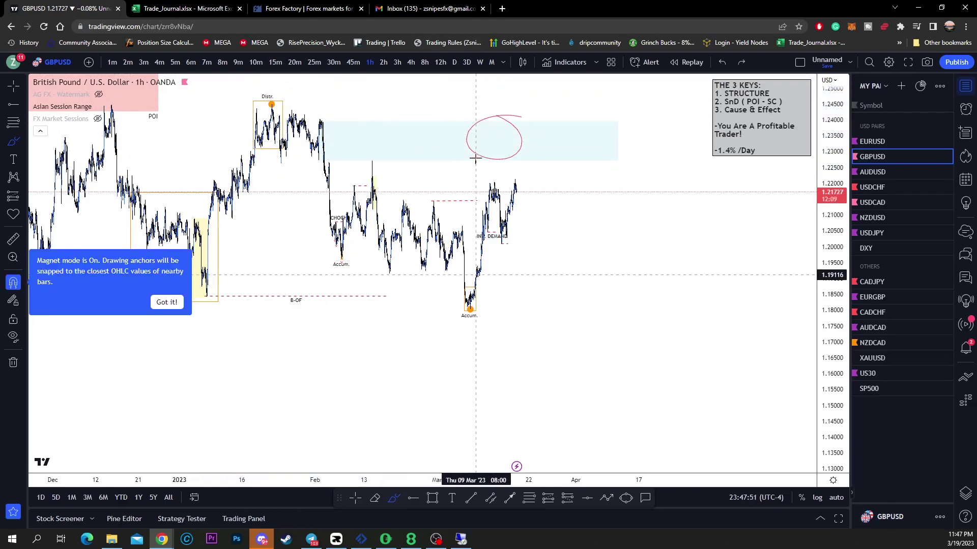
pyautogui.hotkey('ctrl', 'z')
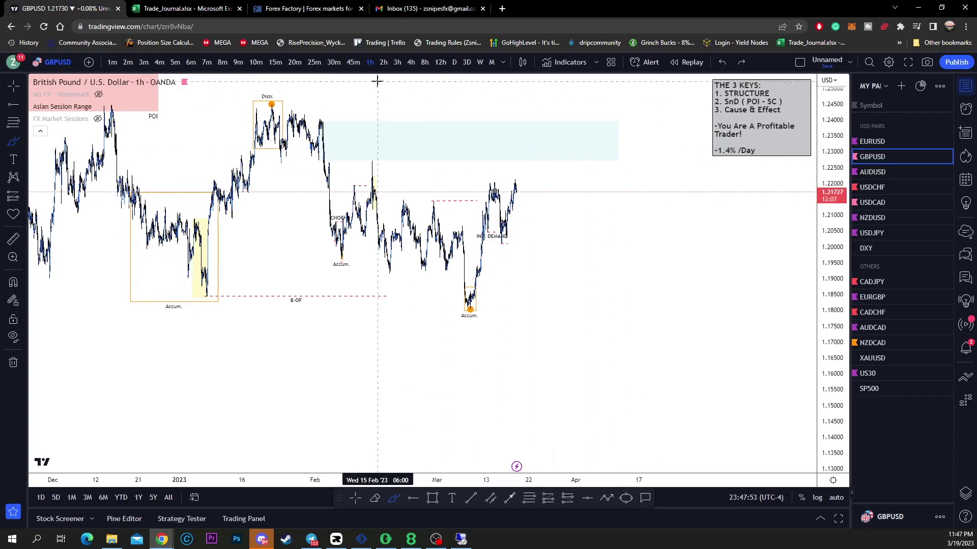
# Step: Brush a projected rise from the current price to the blue zone and lines along the January highs, and undo them
pyautogui.moveTo(516, 180); pyautogui.dragTo(515, 117)
pyautogui.moveTo(336, 119)
pyautogui.mouseDown()
pyautogui.moveTo(314, 110)
pyautogui.moveTo(382, 118)
pyautogui.mouseUp()
pyautogui.press('ctrl')
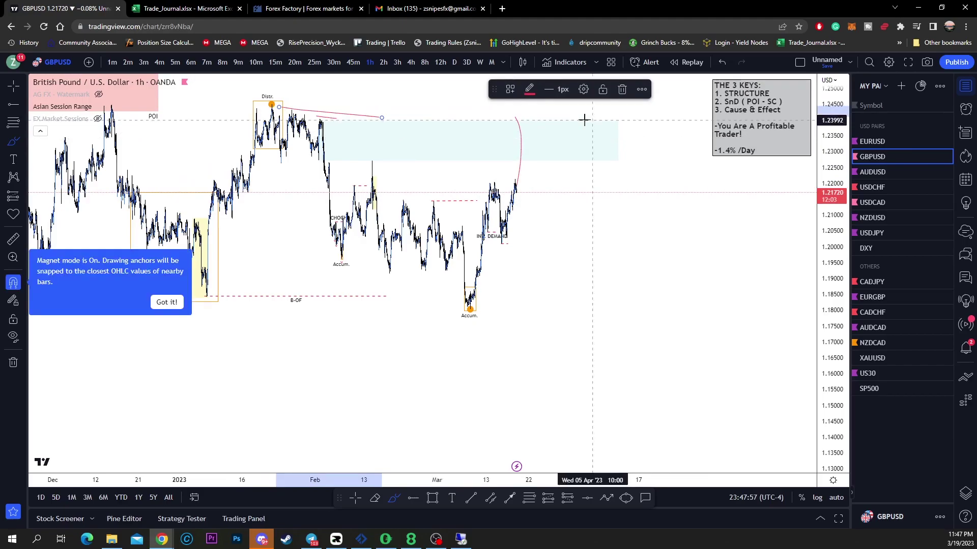
pyautogui.hotkey('ctrl', 'z')
pyautogui.hotkey('ctrl', 'z')
pyautogui.hotkey('ctrl', 'z')
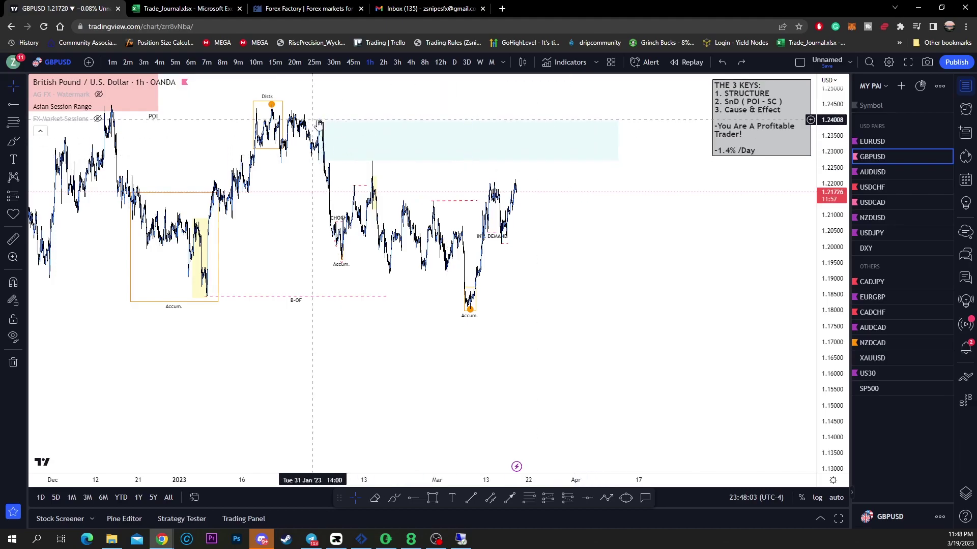
# Step: Check GBPUSD on the 4-hour timeframe, brushing a loop over the early 2022 structure and deleting it
pyautogui.moveTo(830, 221); pyautogui.dragTo(702, 331)
pyautogui.moveTo(623, 240); pyautogui.dragTo(736, 301)
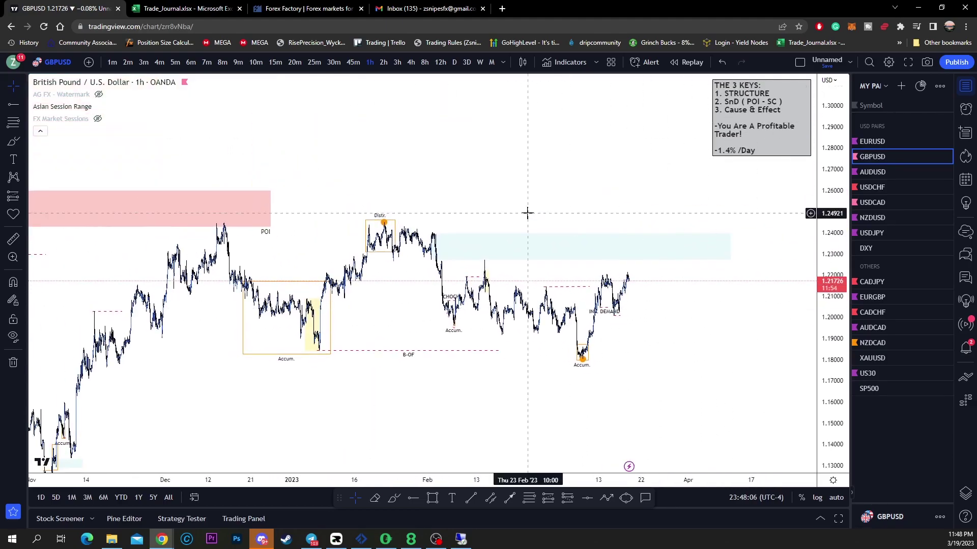
pyautogui.click(411, 63)
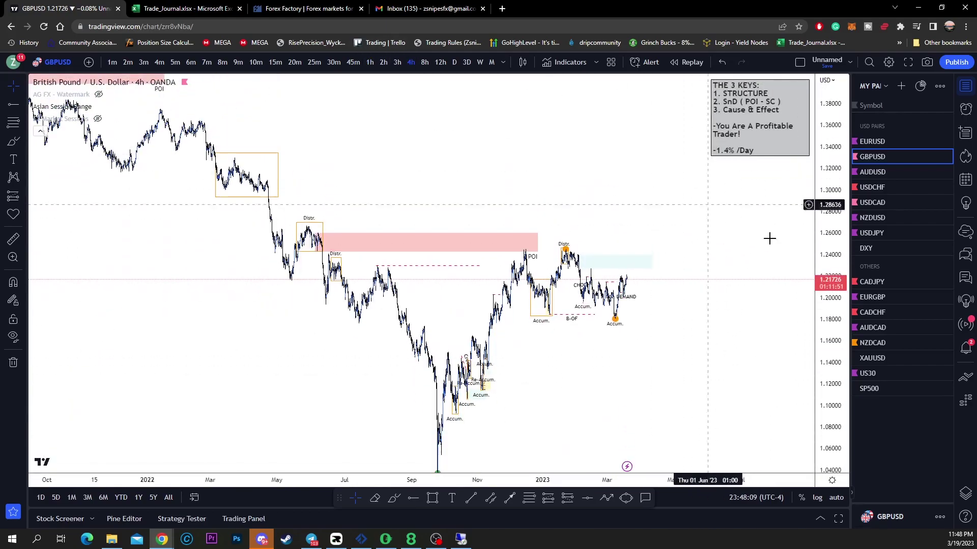
pyautogui.click(393, 498)
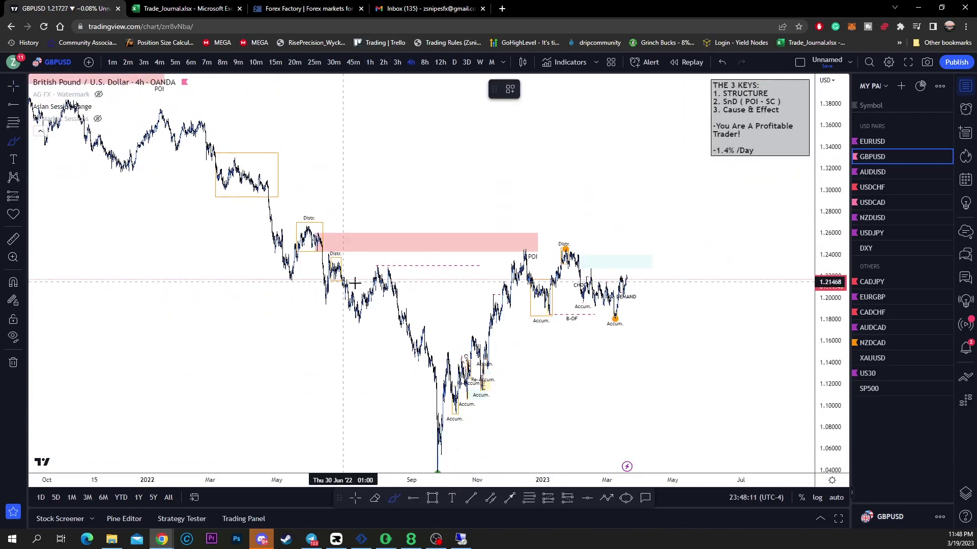
pyautogui.moveTo(246, 133); pyautogui.dragTo(238, 123)
pyautogui.click(621, 90)
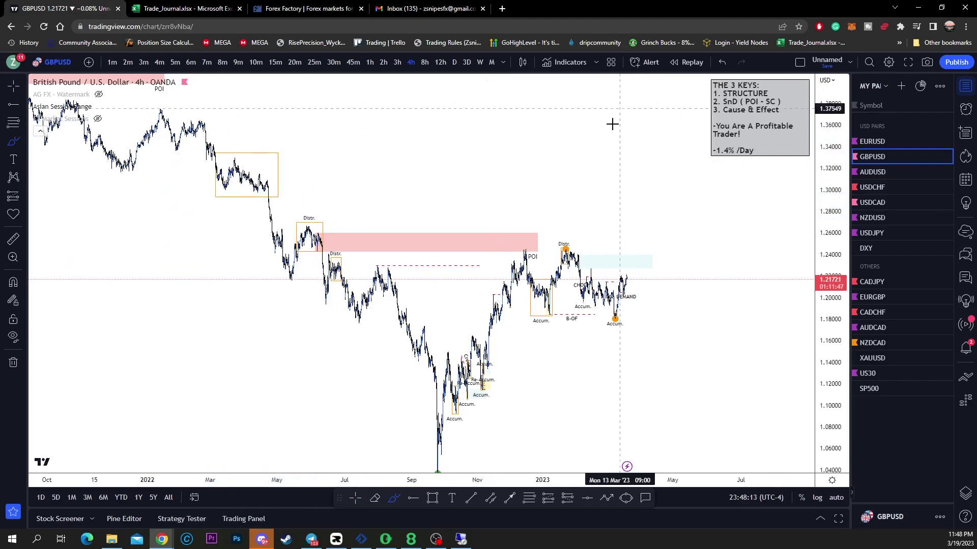
# Step: Switch the GBPUSD chart to the 15-minute timeframe to view the latest highs, and open the AUDUSD chart
pyautogui.scroll(9, 524, 184)
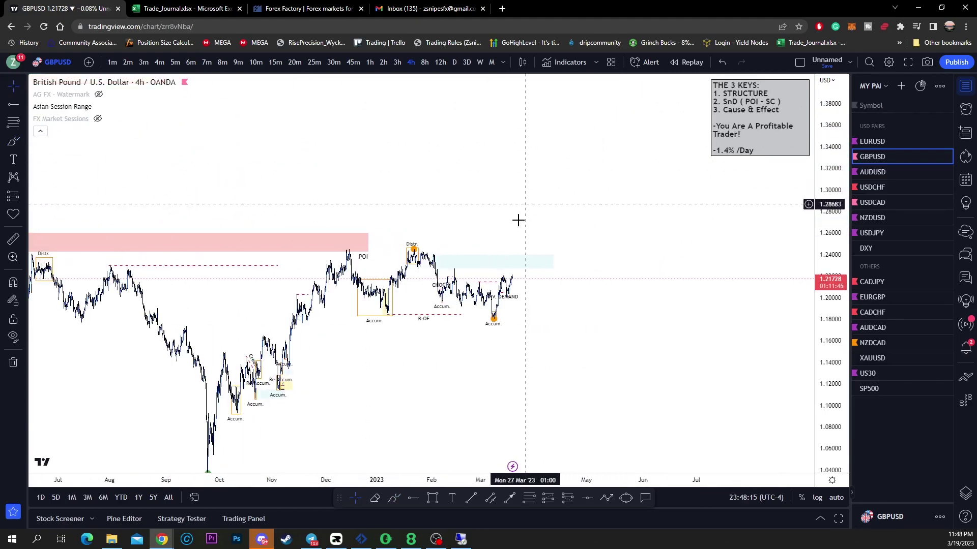
pyautogui.moveTo(441, 368); pyautogui.dragTo(629, 368)
pyautogui.scroll(5, 625, 283)
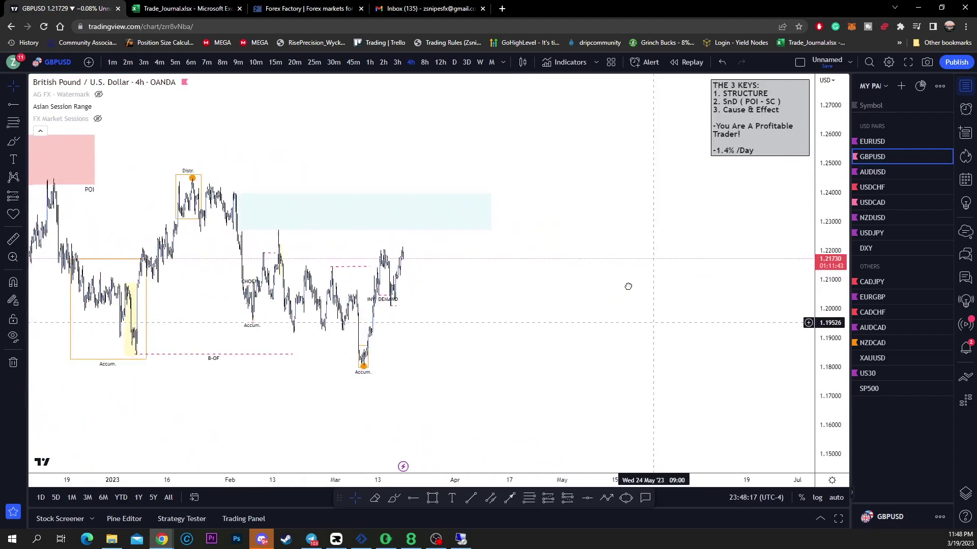
pyautogui.click(275, 62)
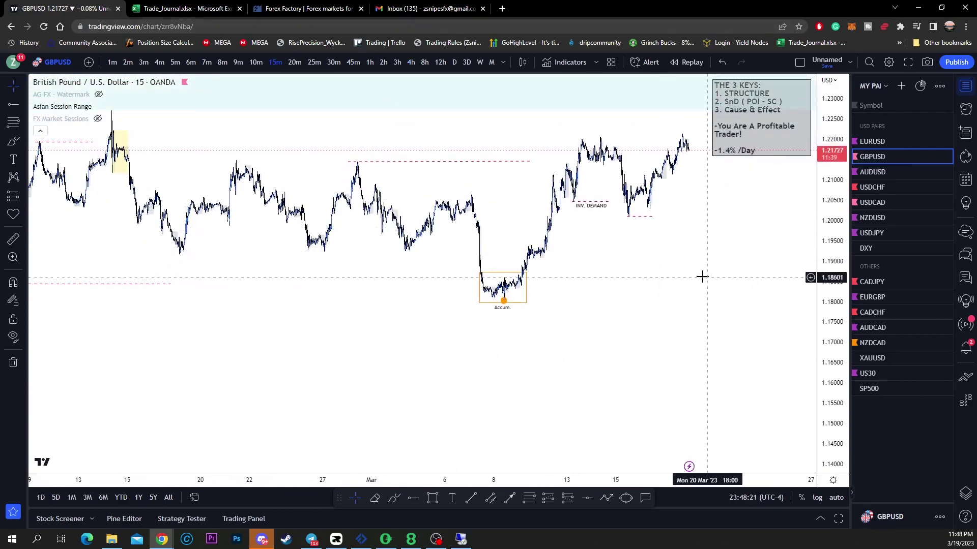
pyautogui.scroll(5, 702, 275)
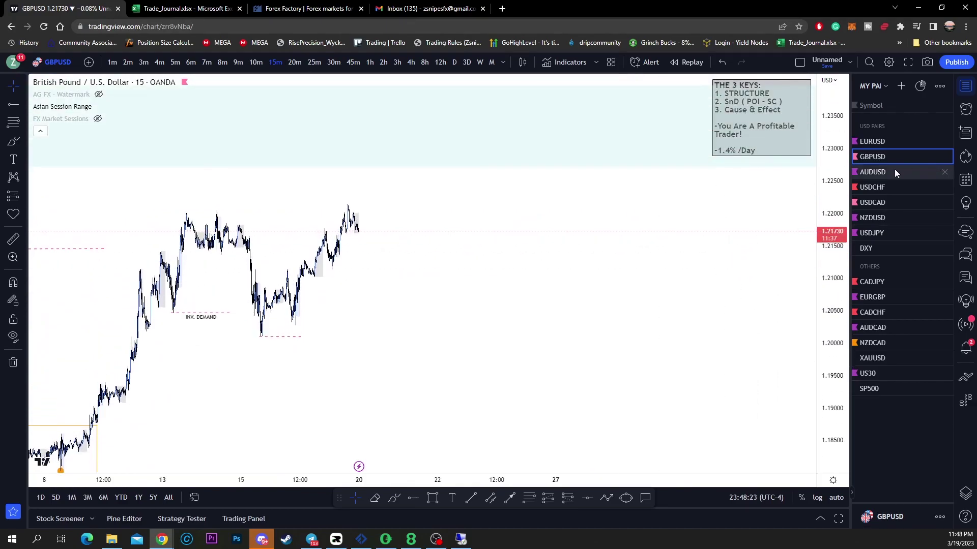
pyautogui.click(895, 171)
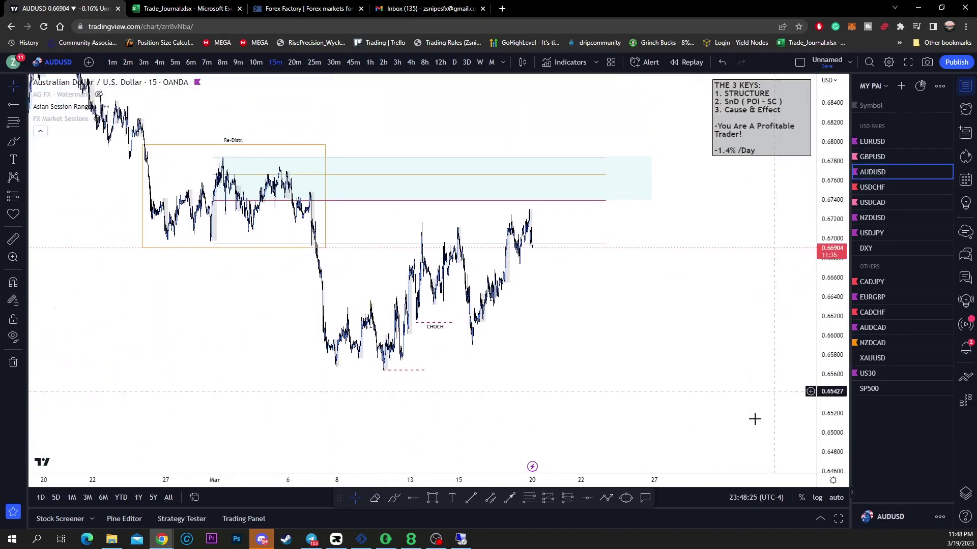
# Step: Switch the AUDUSD chart to the 1-hour timeframe and move the orange marker from the December low to the early February high, keeping the B-OF line at the low
pyautogui.moveTo(355, 173); pyautogui.dragTo(497, 207)
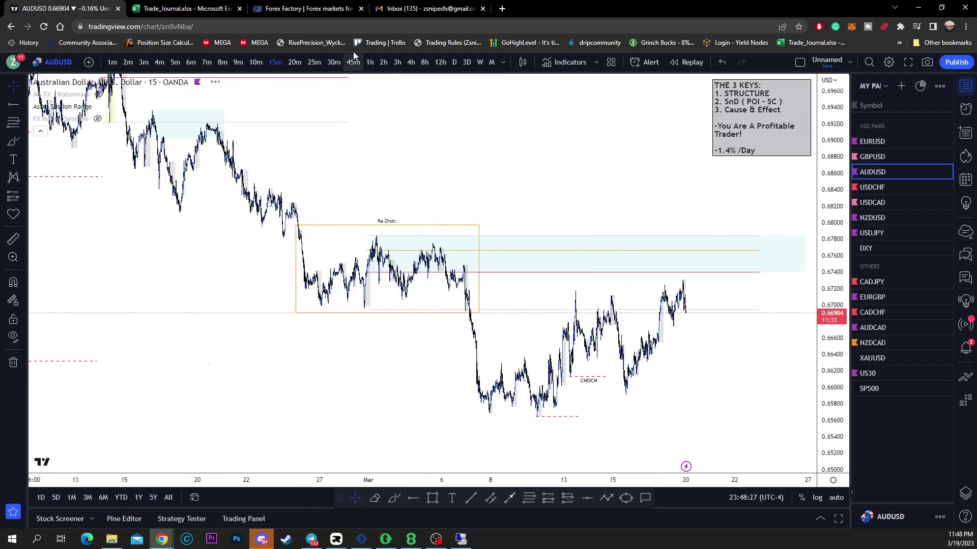
pyautogui.click(374, 66)
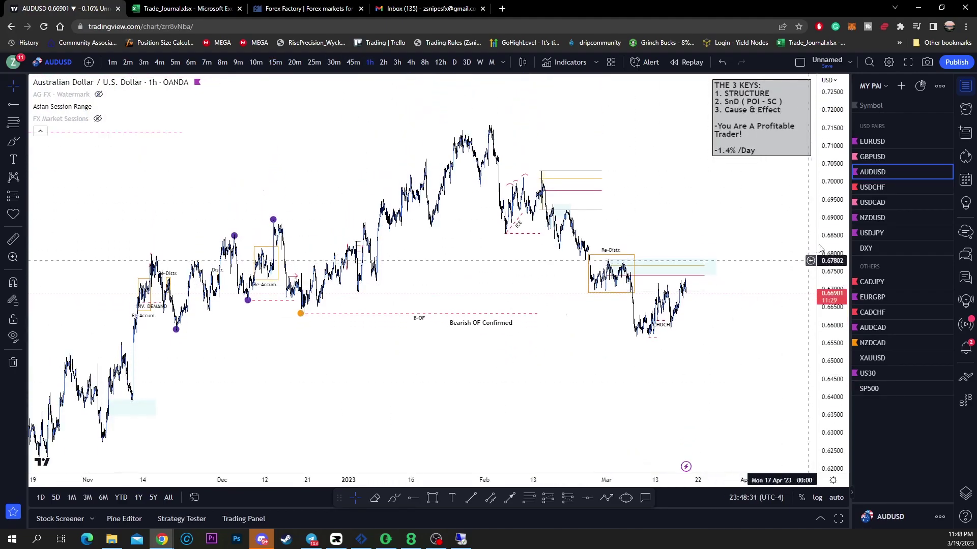
pyautogui.click(281, 314)
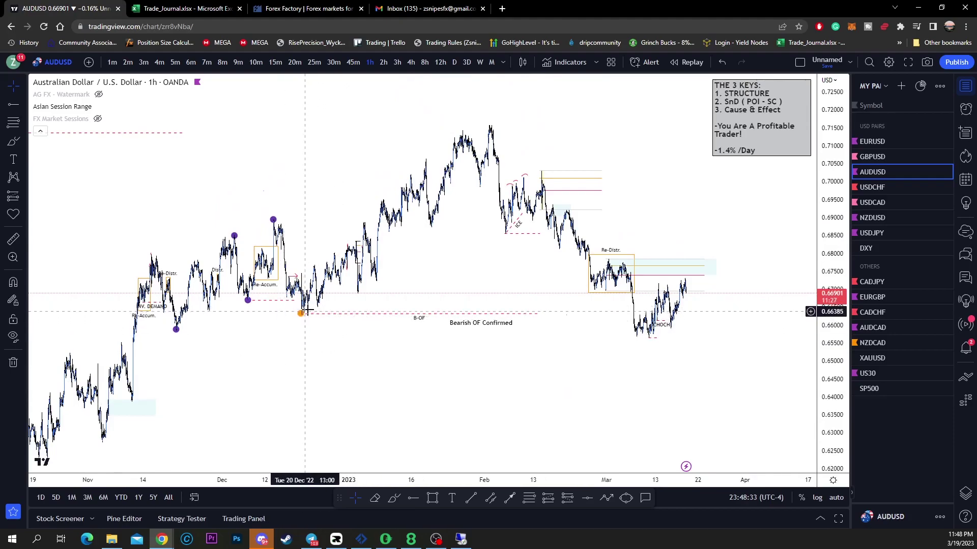
pyautogui.click(301, 315)
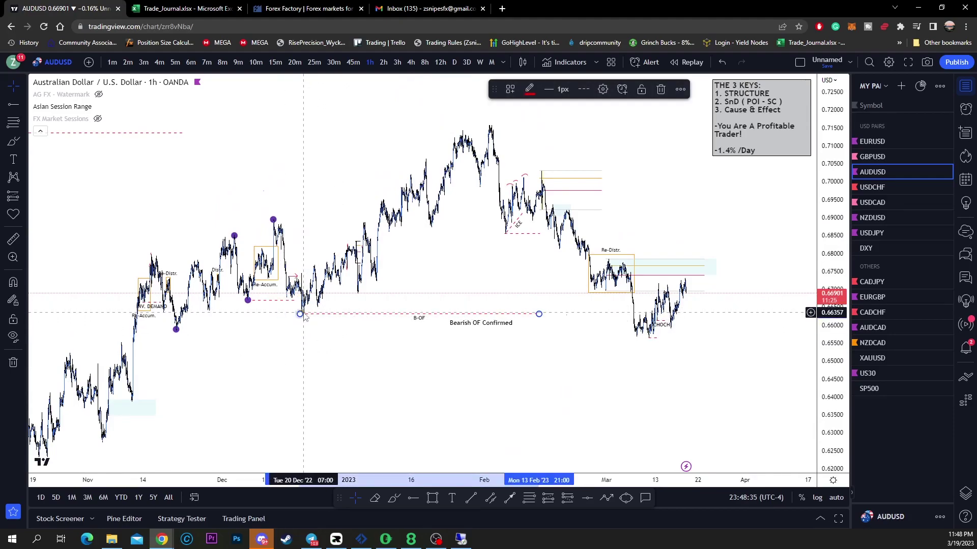
pyautogui.moveTo(300, 314)
pyautogui.mouseDown()
pyautogui.moveTo(301, 338)
pyautogui.moveTo(405, 274)
pyautogui.moveTo(496, 126)
pyautogui.mouseUp()
pyautogui.click(303, 316)
pyautogui.click(514, 126)
pyautogui.click(301, 315)
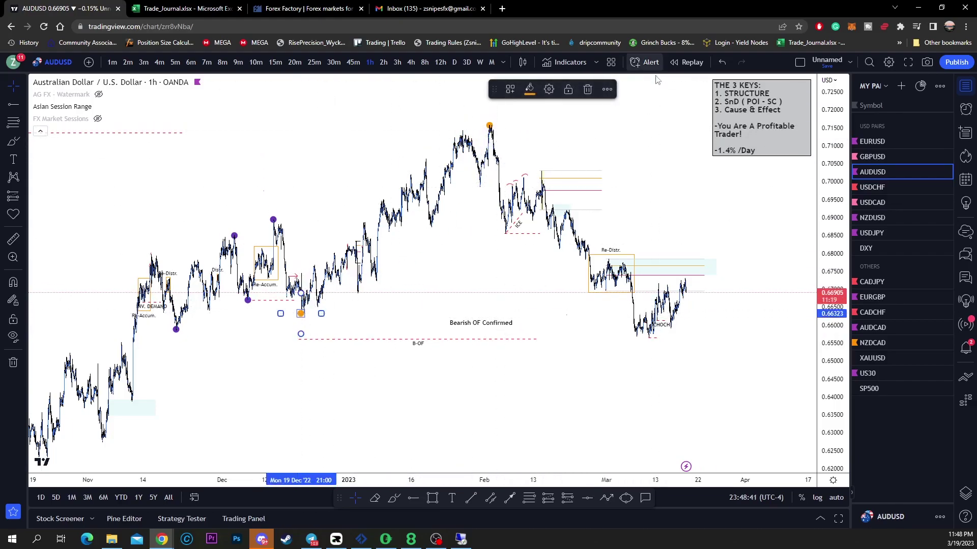
pyautogui.click(588, 90)
pyautogui.moveTo(418, 343)
pyautogui.mouseDown()
pyautogui.moveTo(401, 320)
pyautogui.moveTo(411, 327)
pyautogui.mouseUp()
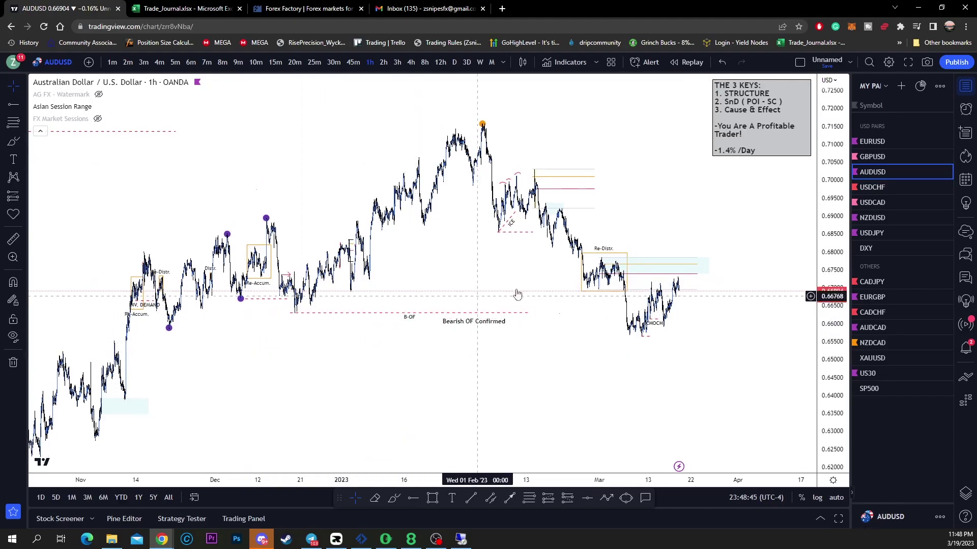
# Step: Brush circles around the Re-Distr. range, the mid-February structure and the early February highs, and undo all three
pyautogui.moveTo(831, 356); pyautogui.dragTo(830, 226)
pyautogui.scroll(8, 737, 300)
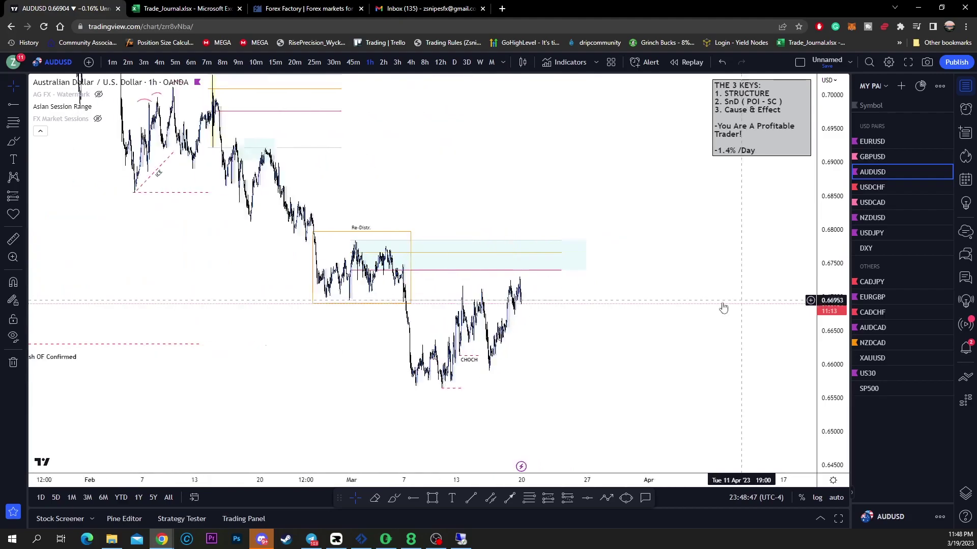
pyautogui.moveTo(711, 236); pyautogui.dragTo(809, 295)
pyautogui.moveTo(837, 258); pyautogui.dragTo(833, 340)
pyautogui.scroll(-4, 604, 349)
pyautogui.moveTo(671, 373); pyautogui.dragTo(529, 392)
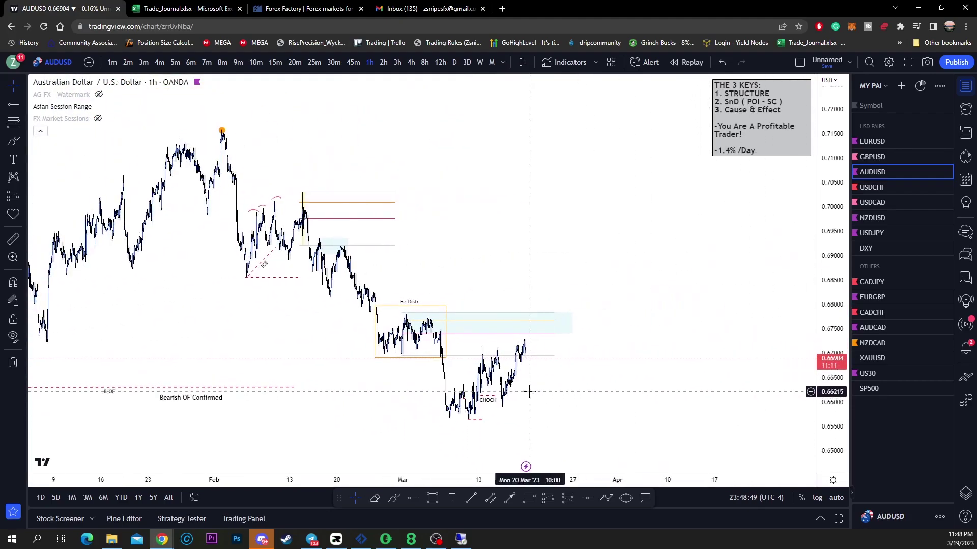
pyautogui.click(394, 497)
pyautogui.moveTo(465, 314)
pyautogui.mouseDown()
pyautogui.moveTo(412, 281)
pyautogui.moveTo(446, 305)
pyautogui.mouseUp()
pyautogui.moveTo(297, 175); pyautogui.dragTo(340, 197)
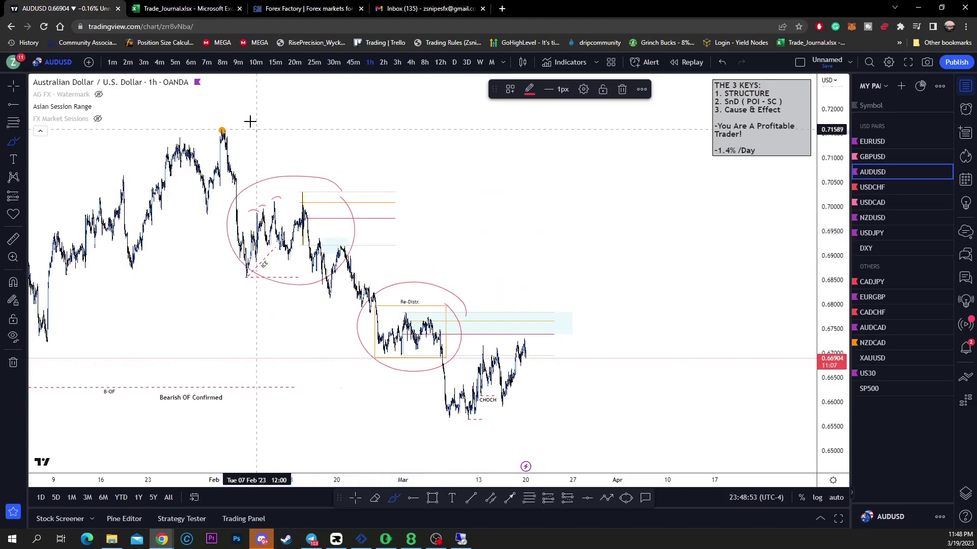
pyautogui.moveTo(243, 113); pyautogui.dragTo(256, 132)
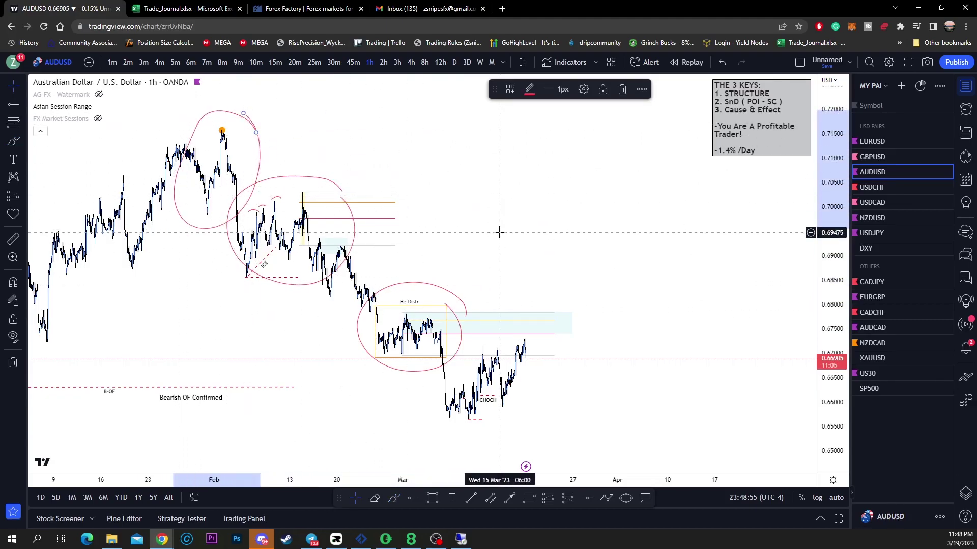
pyautogui.hotkey('ctrl', 'z')
pyautogui.hotkey('ctrl', 'z')
pyautogui.hotkey('ctrl', 'z')
# Step: Delete the CHOCH line and the dashed red line below the March low
pyautogui.scroll(5, 656, 428)
pyautogui.moveTo(612, 408); pyautogui.dragTo(743, 404)
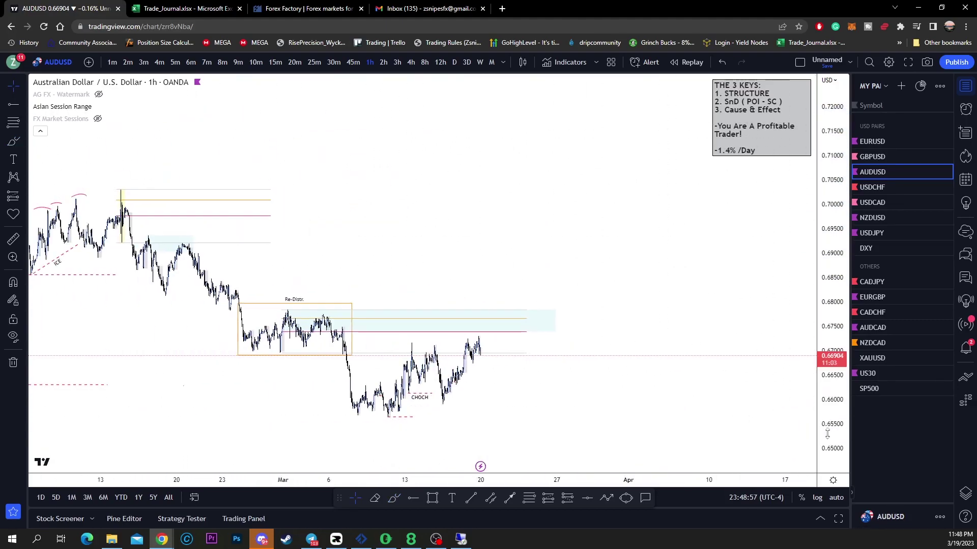
pyautogui.scroll(5, 626, 426)
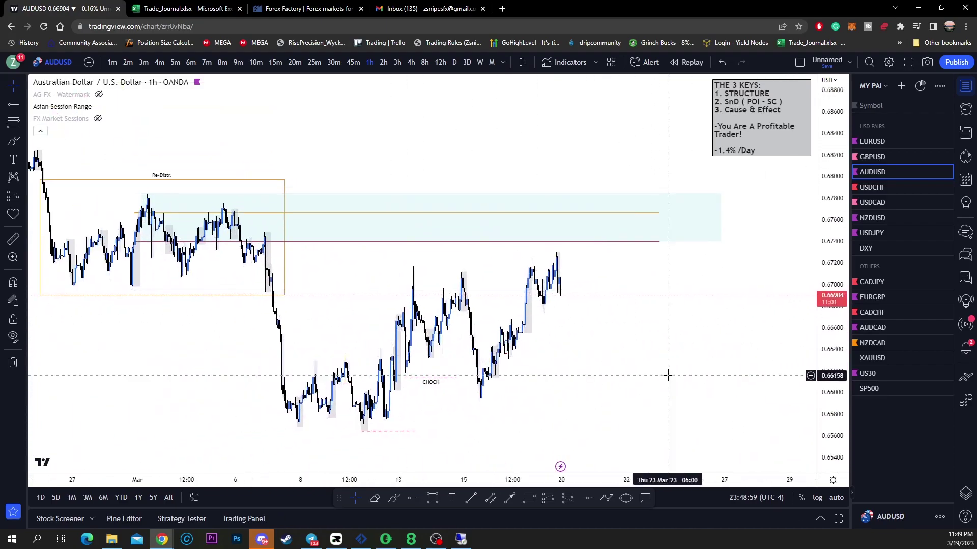
pyautogui.click(436, 378)
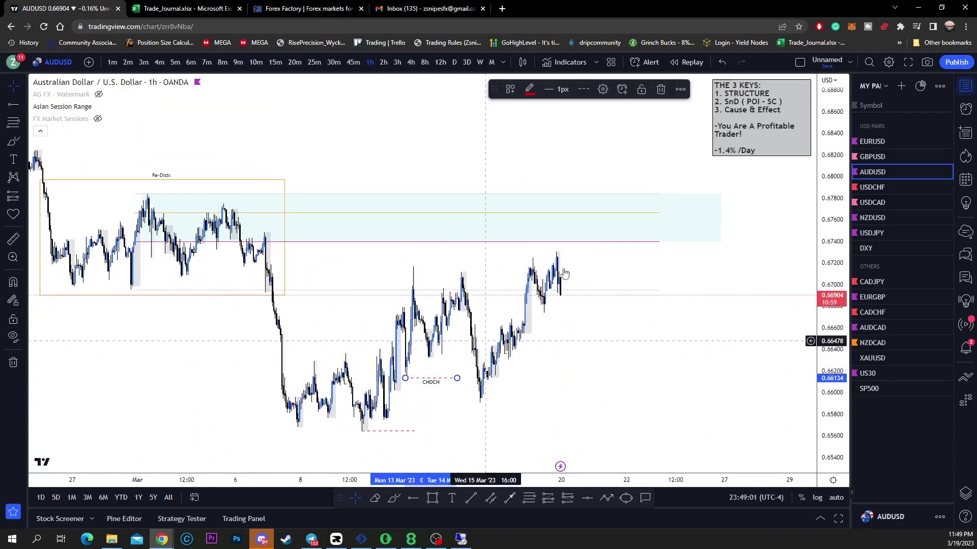
pyautogui.click(659, 89)
pyautogui.click(407, 432)
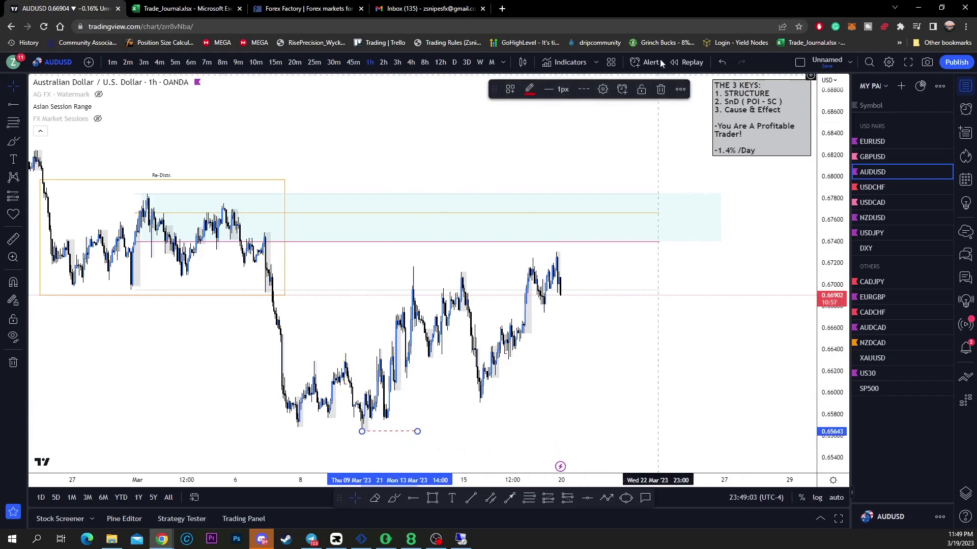
pyautogui.click(661, 90)
# Step: Switch the AUDUSD chart to the 20-minute timeframe and frame the latest candles below the blue supply zone
pyautogui.click(294, 62)
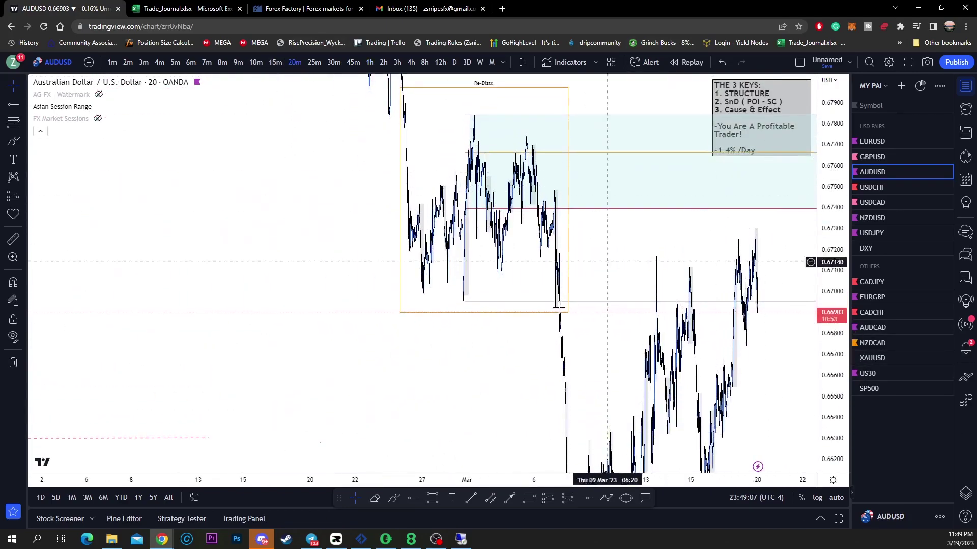
pyautogui.scroll(5, 632, 227)
pyautogui.scroll(5, 569, 260)
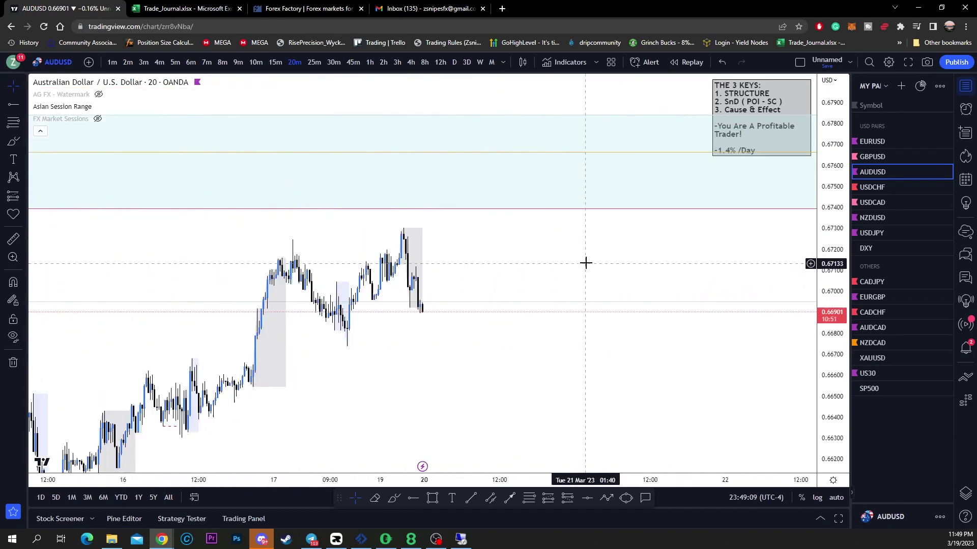
pyautogui.moveTo(741, 299); pyautogui.dragTo(712, 293)
pyautogui.moveTo(540, 331); pyautogui.dragTo(724, 309)
pyautogui.moveTo(830, 308); pyautogui.dragTo(819, 397)
pyautogui.moveTo(676, 391); pyautogui.dragTo(328, 424)
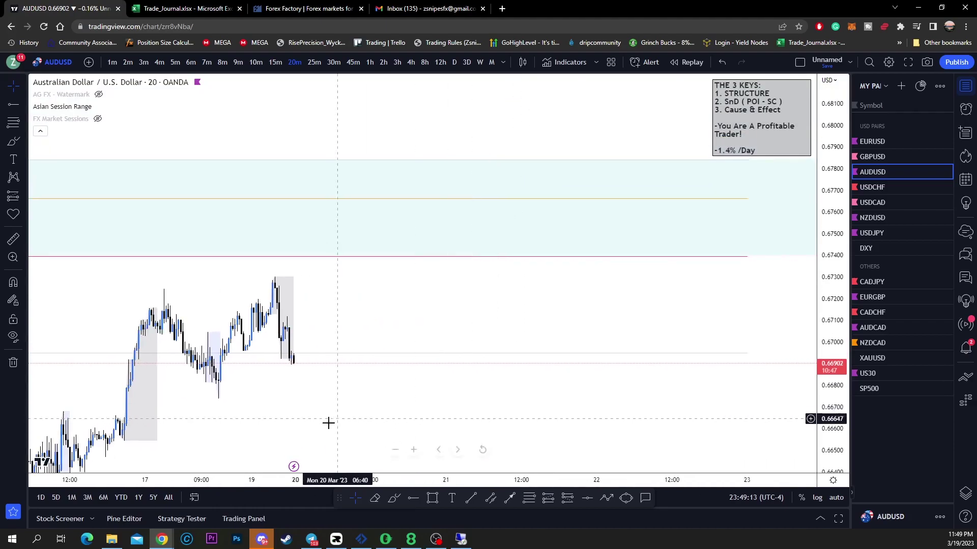
# Step: Brush a projected rise from the current price into the blue zone, a distribution there and a drop out of it, and undo the drawings
pyautogui.click(394, 498)
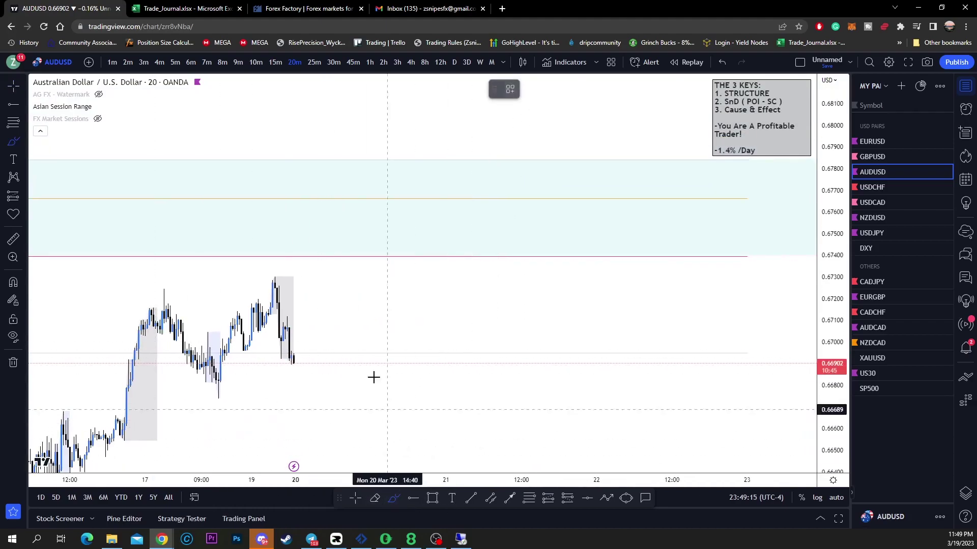
pyautogui.moveTo(297, 354)
pyautogui.mouseDown()
pyautogui.moveTo(340, 252)
pyautogui.moveTo(355, 273)
pyautogui.mouseUp()
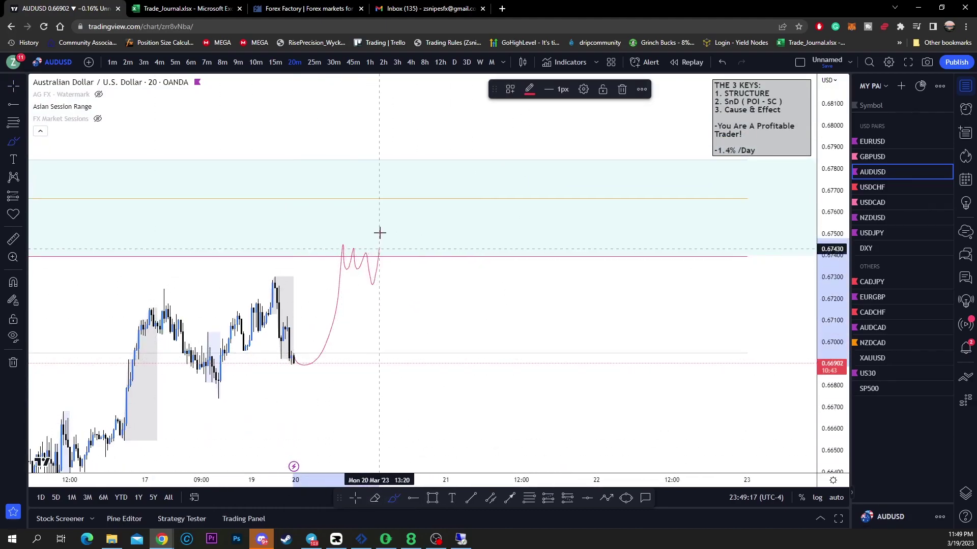
pyautogui.moveTo(399, 236); pyautogui.dragTo(411, 212)
pyautogui.moveTo(432, 250); pyautogui.dragTo(450, 378)
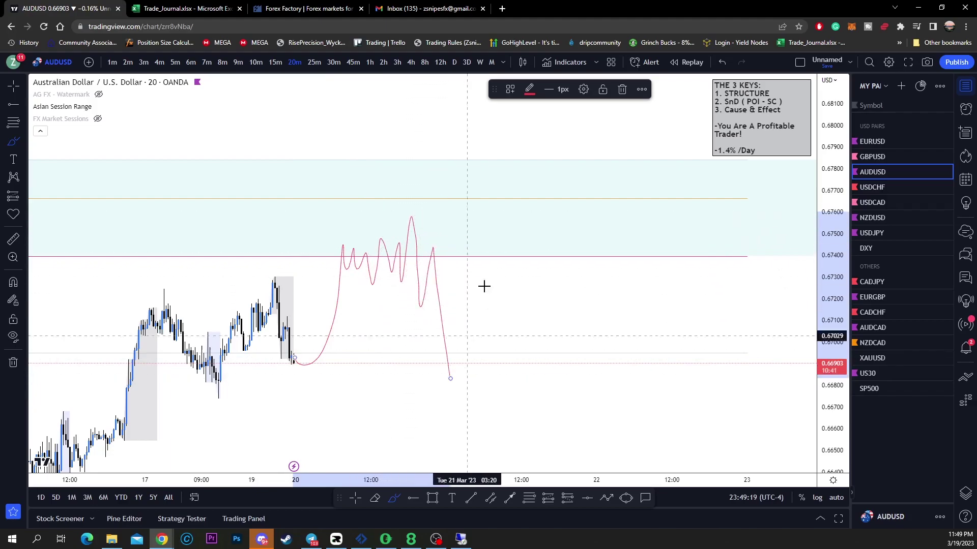
pyautogui.moveTo(486, 271)
pyautogui.mouseDown()
pyautogui.moveTo(477, 248)
pyautogui.moveTo(460, 247)
pyautogui.mouseUp()
pyautogui.press('ctrl')
pyautogui.hotkey('ctrl', 'z')
pyautogui.hotkey('ctrl', 'z')
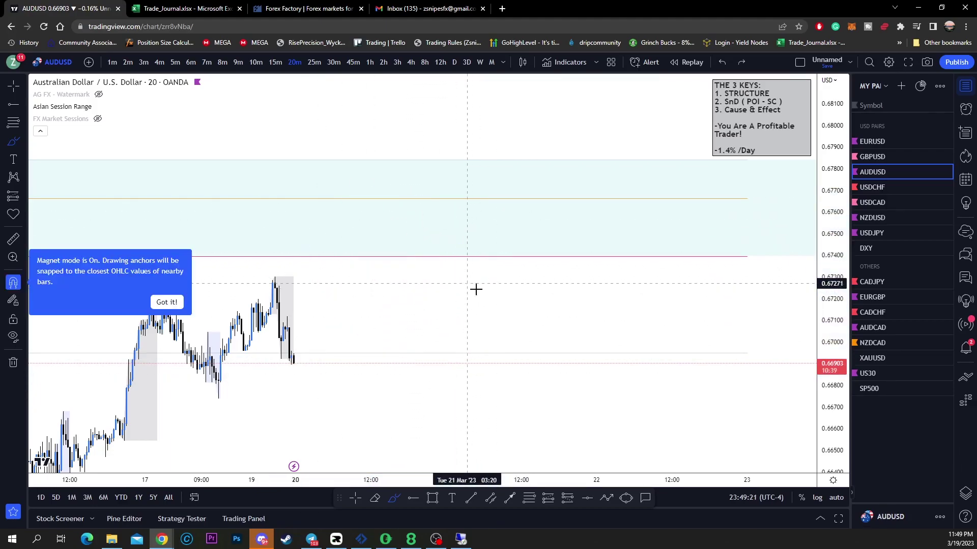
# Step: Examine the AUDUSD 20-minute structure from the early March Re-Distr. range to the current price below the blue zone
pyautogui.scroll(-10, 681, 332)
pyautogui.moveTo(827, 288)
pyautogui.mouseDown()
pyautogui.moveTo(735, 427)
pyautogui.moveTo(554, 388)
pyautogui.mouseUp()
pyautogui.press('Escape')
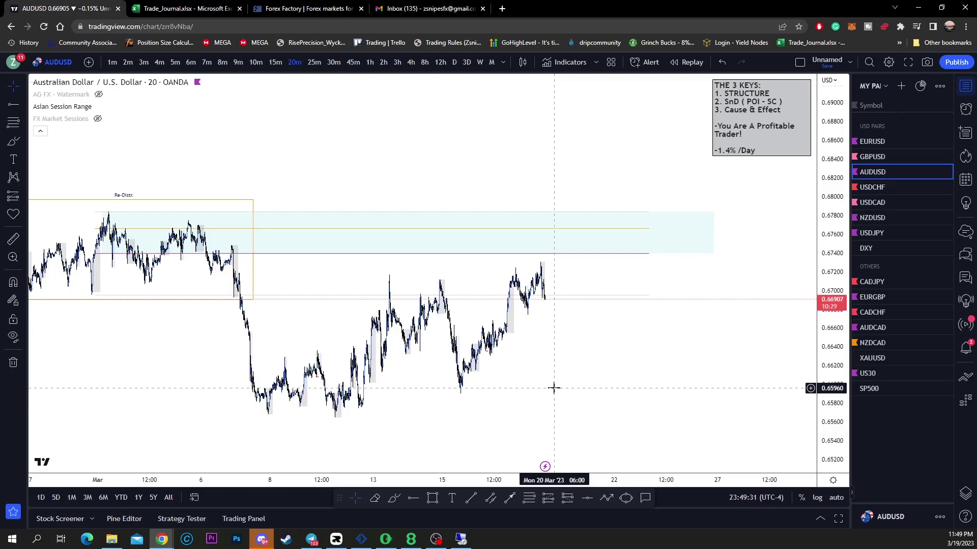
pyautogui.moveTo(616, 378); pyautogui.dragTo(590, 402)
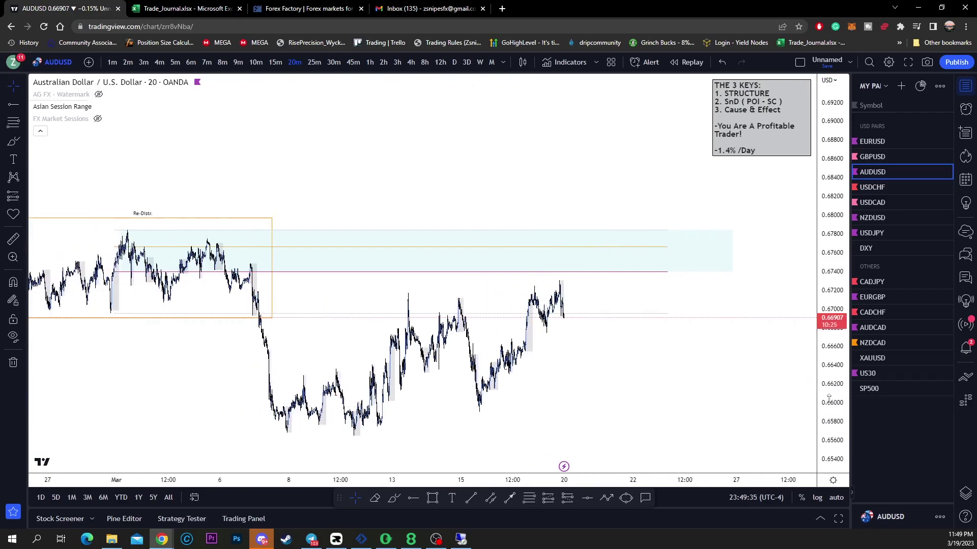
pyautogui.moveTo(831, 394); pyautogui.dragTo(832, 318)
pyautogui.moveTo(755, 393); pyautogui.dragTo(625, 357)
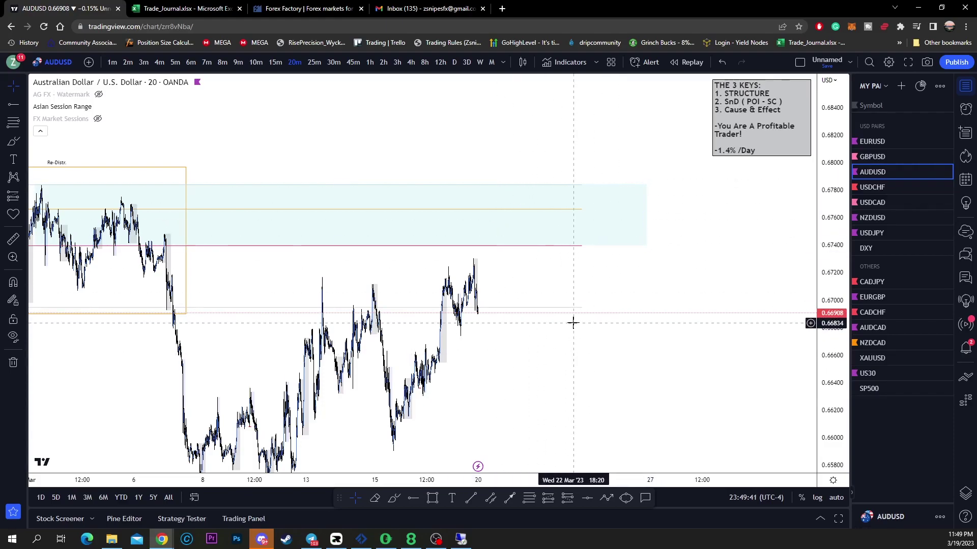
pyautogui.moveTo(833, 228); pyautogui.dragTo(833, 366)
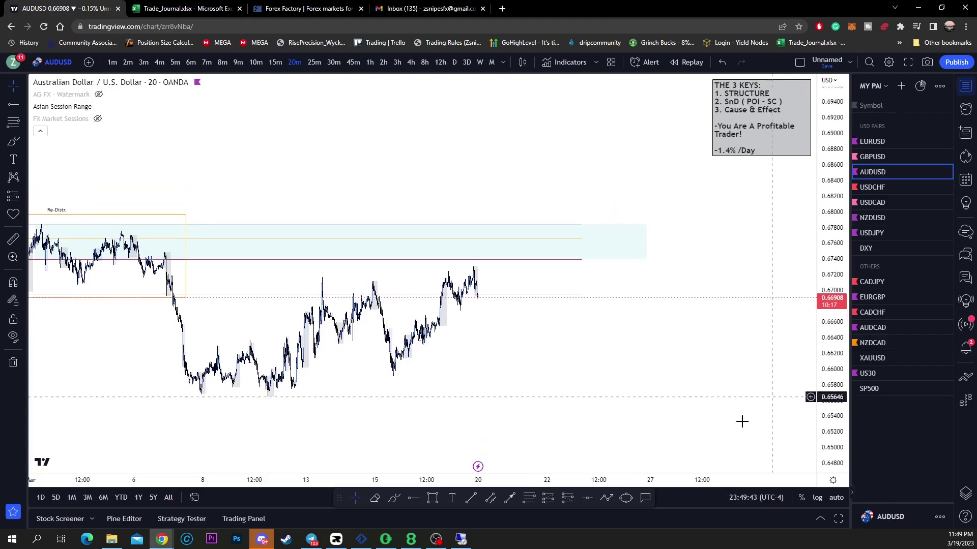
pyautogui.moveTo(710, 393); pyautogui.dragTo(780, 389)
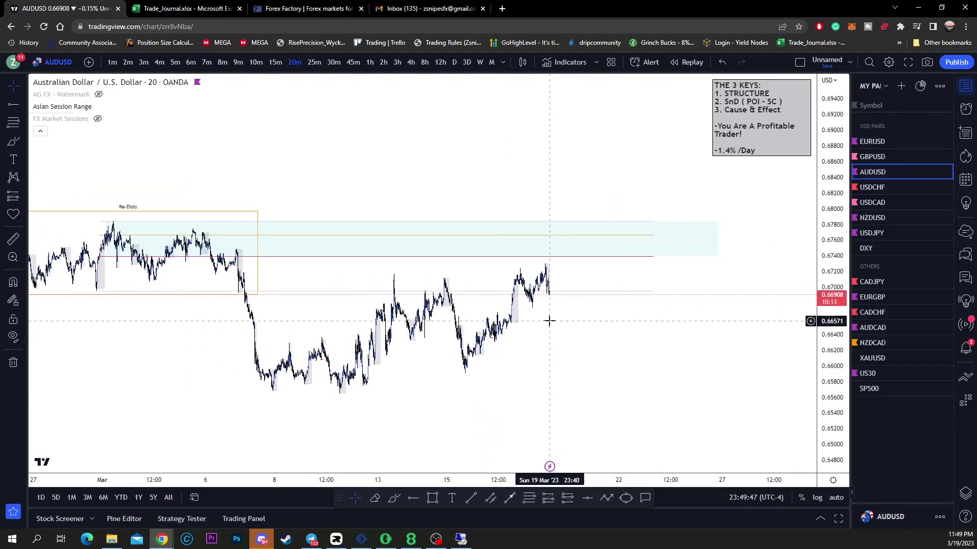
pyautogui.moveTo(821, 344); pyautogui.dragTo(821, 270)
pyautogui.moveTo(564, 367); pyautogui.dragTo(508, 377)
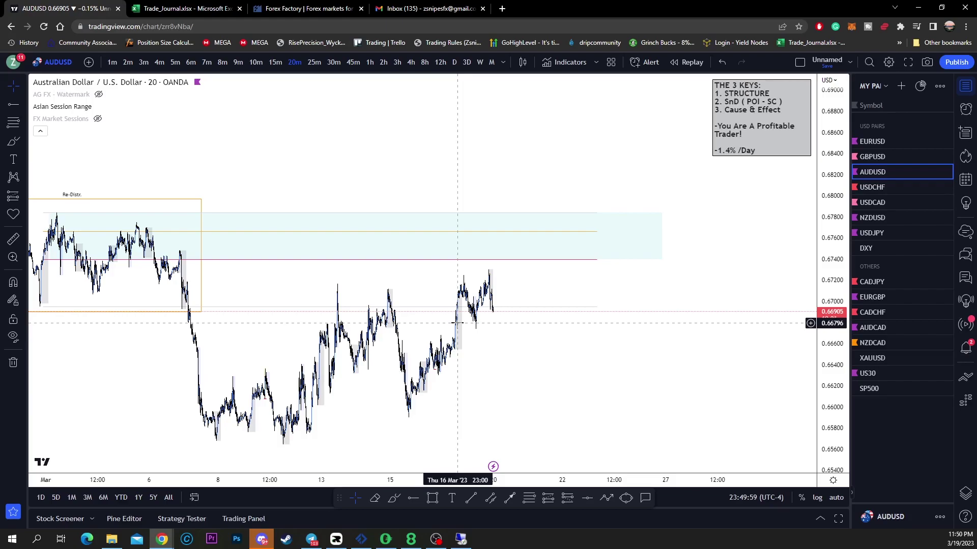
pyautogui.moveTo(495, 333)
pyautogui.mouseDown()
pyautogui.moveTo(577, 336)
pyautogui.moveTo(489, 351)
pyautogui.mouseUp()
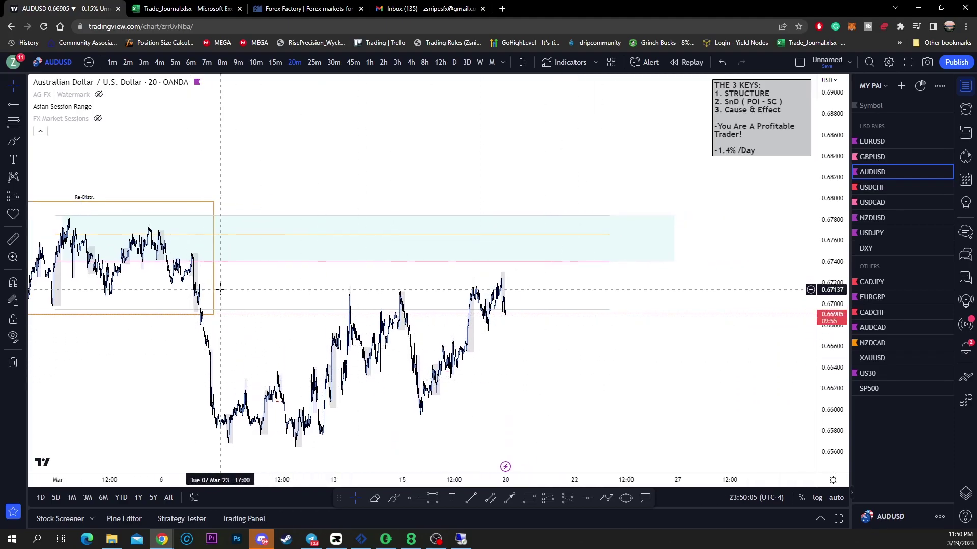
# Step: Brush circles around the 9 and 10 March swing highs and lows, with lines connecting them and rising towards the 13 March high
pyautogui.click(14, 214)
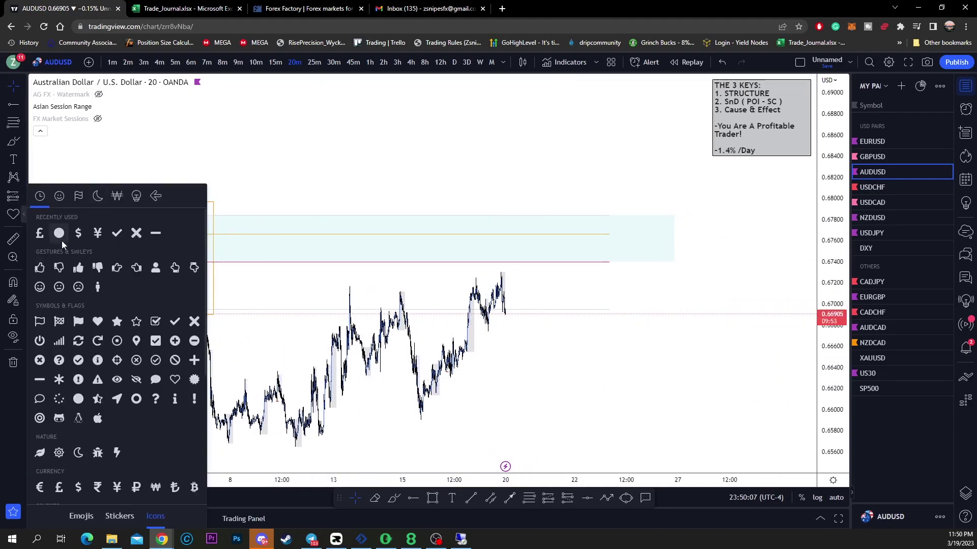
pyautogui.moveTo(578, 424); pyautogui.dragTo(652, 407)
pyautogui.moveTo(831, 407); pyautogui.dragTo(831, 367)
pyautogui.moveTo(738, 369); pyautogui.dragTo(681, 305)
pyautogui.click(392, 501)
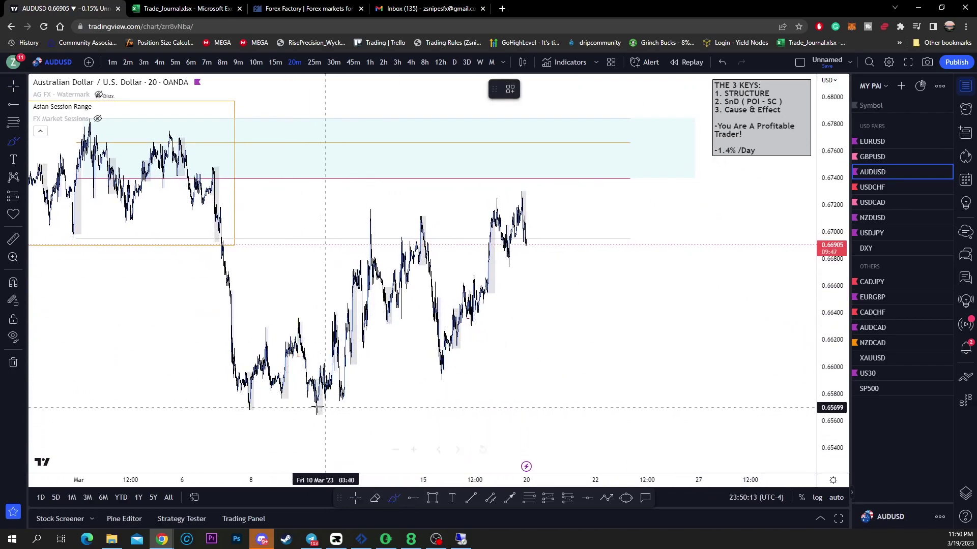
pyautogui.moveTo(295, 321)
pyautogui.mouseDown()
pyautogui.moveTo(322, 407)
pyautogui.moveTo(310, 404)
pyautogui.moveTo(338, 326)
pyautogui.mouseUp()
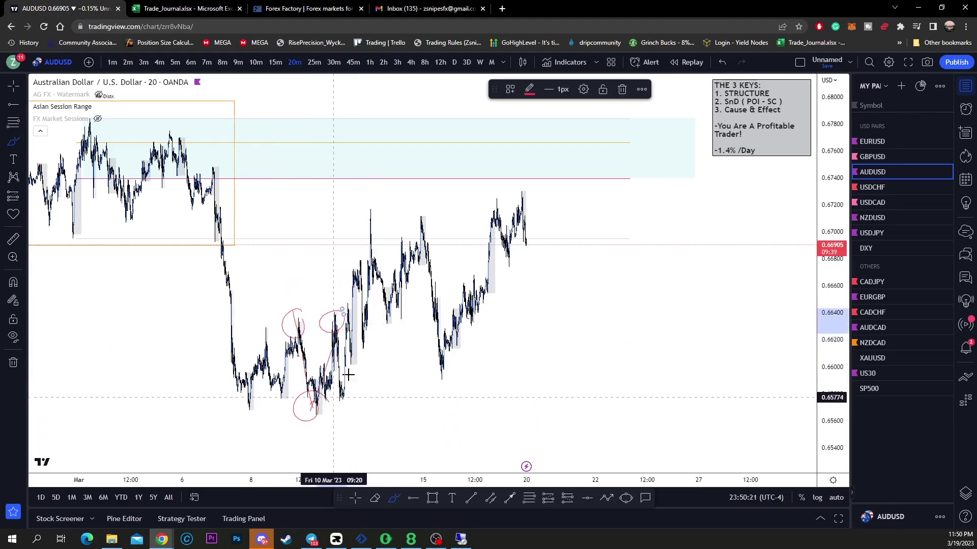
pyautogui.moveTo(349, 377)
pyautogui.mouseDown()
pyautogui.moveTo(353, 411)
pyautogui.moveTo(349, 389)
pyautogui.moveTo(344, 396)
pyautogui.moveTo(379, 225)
pyautogui.mouseUp()
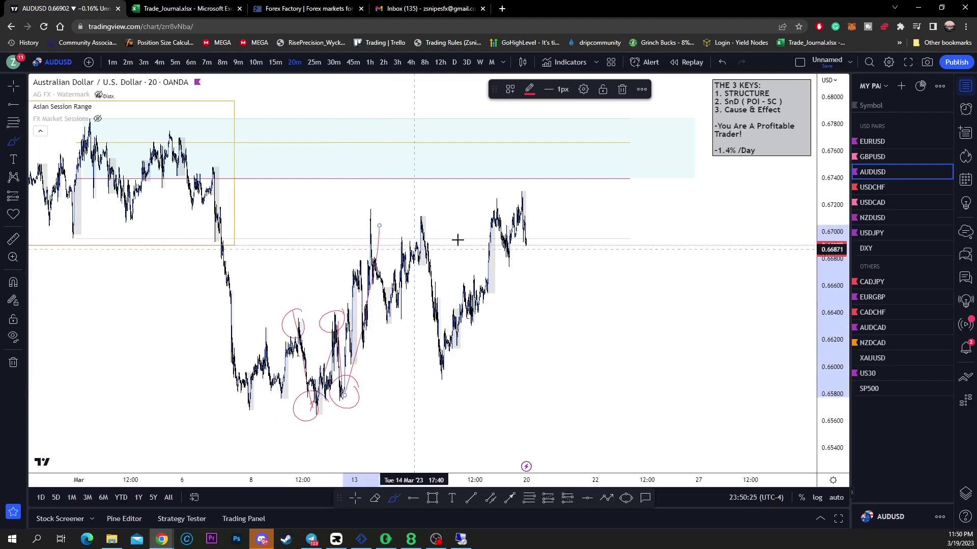
# Step: Replace the last rising line with circled, connected swings up to the 17 March high, and brush a level line beneath the 15 March low
pyautogui.click(622, 89)
pyautogui.moveTo(336, 388)
pyautogui.mouseDown()
pyautogui.moveTo(365, 282)
pyautogui.moveTo(339, 271)
pyautogui.moveTo(356, 351)
pyautogui.moveTo(369, 288)
pyautogui.moveTo(353, 212)
pyautogui.moveTo(376, 212)
pyautogui.moveTo(389, 326)
pyautogui.moveTo(431, 208)
pyautogui.moveTo(392, 239)
pyautogui.moveTo(422, 229)
pyautogui.mouseUp()
pyautogui.hotkey('ctrl', 'z')
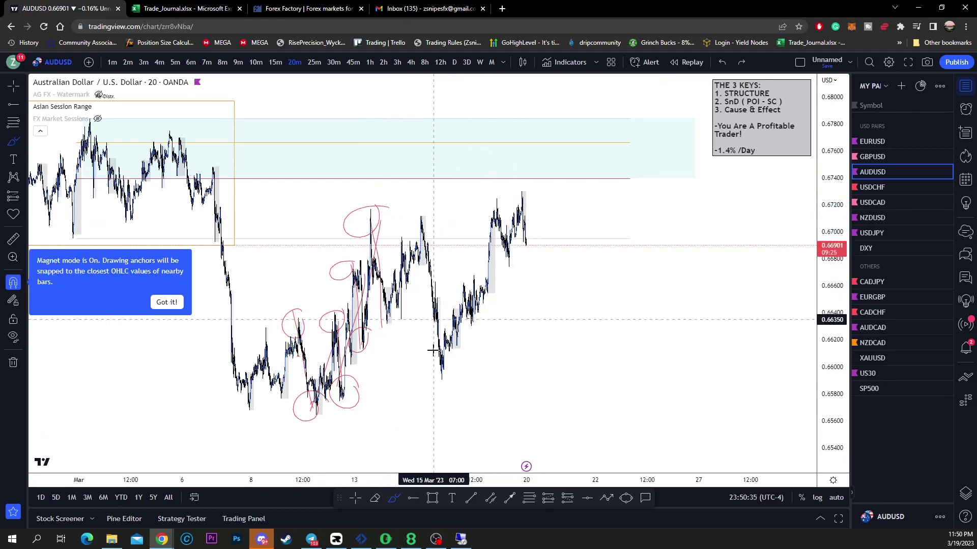
pyautogui.moveTo(373, 209)
pyautogui.mouseDown()
pyautogui.moveTo(445, 379)
pyautogui.moveTo(495, 197)
pyautogui.moveTo(469, 192)
pyautogui.moveTo(510, 194)
pyautogui.mouseUp()
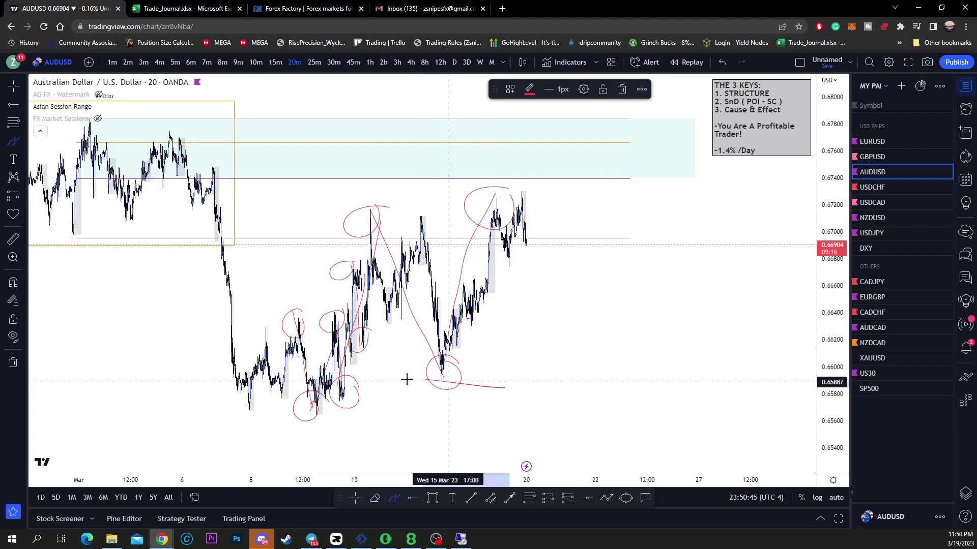
pyautogui.moveTo(406, 380); pyautogui.dragTo(573, 381)
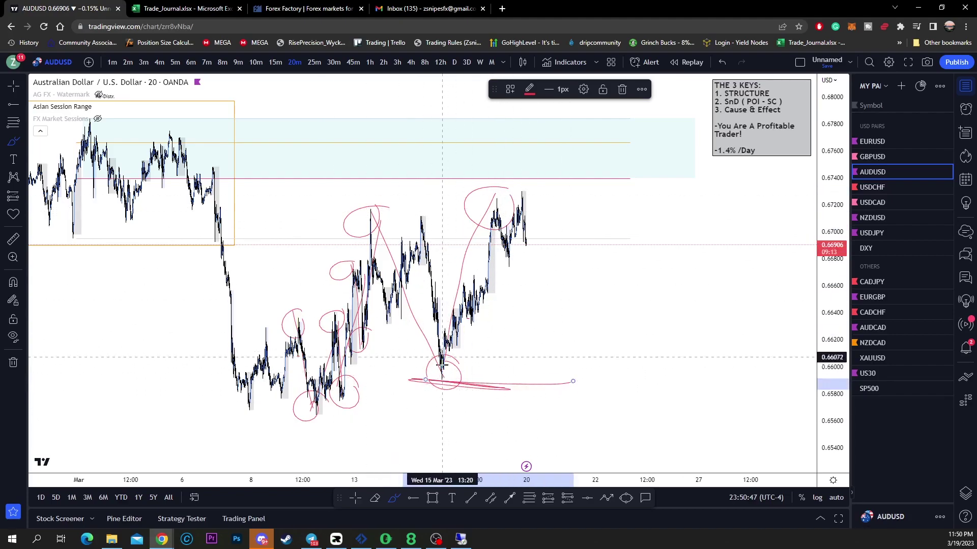
# Step: Brush a projected drop from the current price to about 0.664 and a rise into the blue zone, circle its low, and undo the strokes
pyautogui.moveTo(524, 211); pyautogui.dragTo(531, 316)
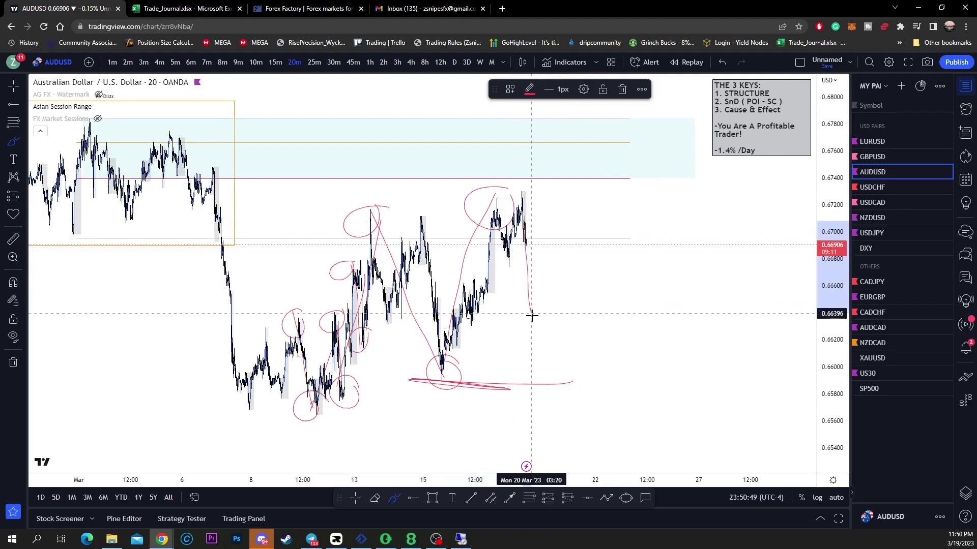
pyautogui.moveTo(571, 281); pyautogui.dragTo(614, 152)
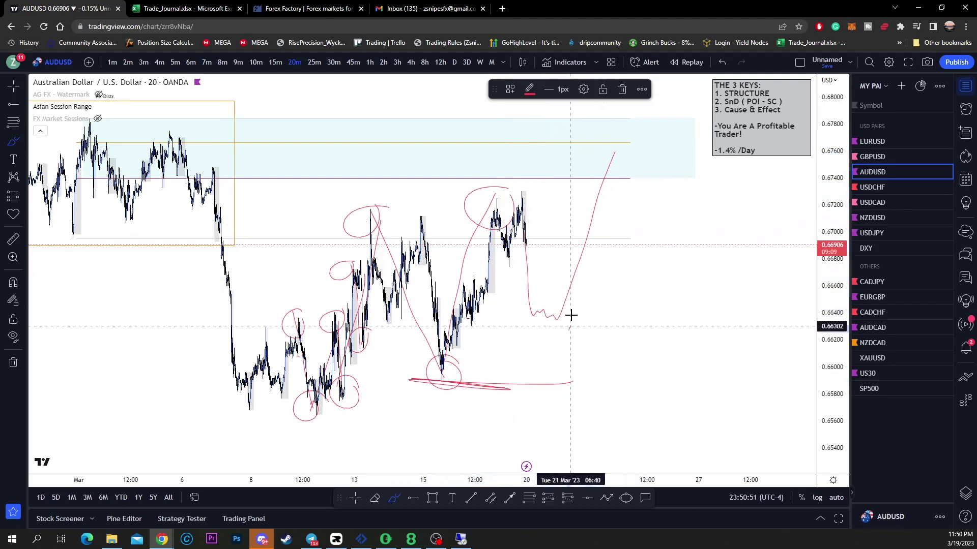
pyautogui.moveTo(569, 329); pyautogui.dragTo(566, 313)
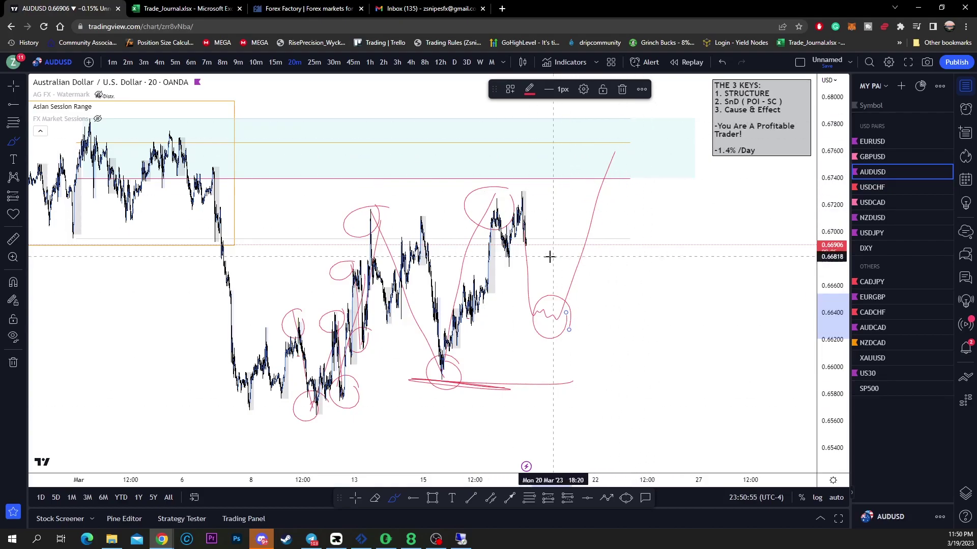
pyautogui.click(623, 91)
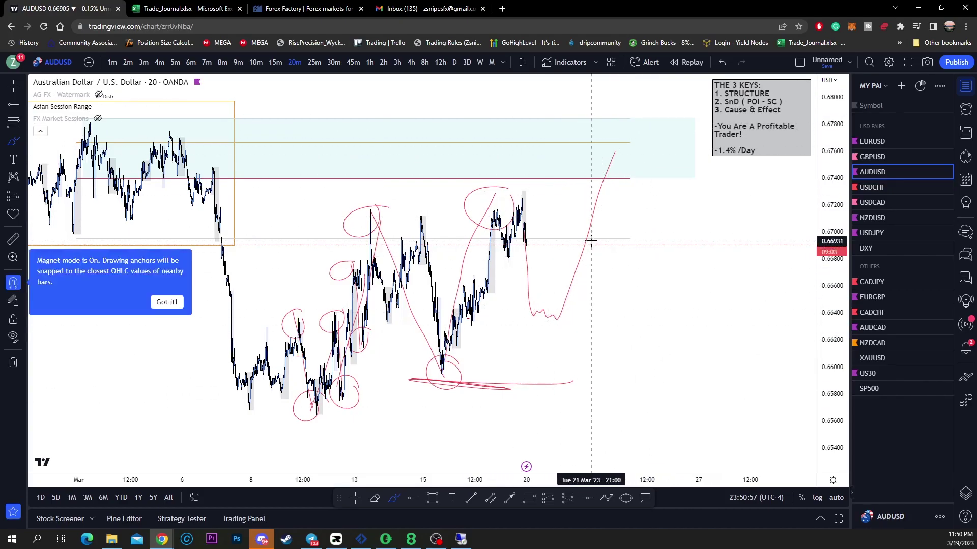
pyautogui.hotkey('ctrl', 'z')
pyautogui.hotkey('ctrl', 'z')
# Step: Brush a projected circled pullback, a rise into the blue zone and a drop through a level near 0.6643, labelled "Choch" by hand
pyautogui.moveTo(525, 245)
pyautogui.mouseDown()
pyautogui.moveTo(541, 286)
pyautogui.moveTo(598, 156)
pyautogui.mouseUp()
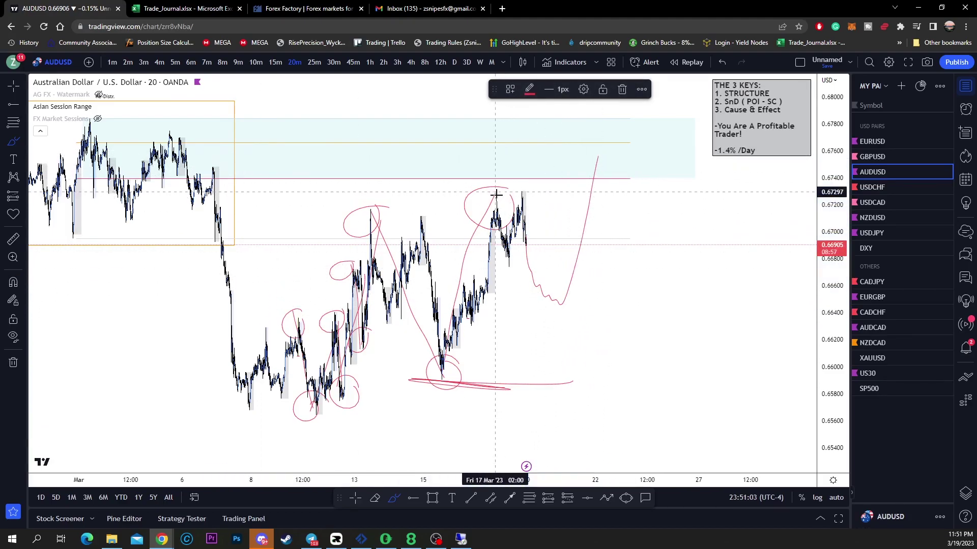
pyautogui.moveTo(580, 293); pyautogui.dragTo(576, 310)
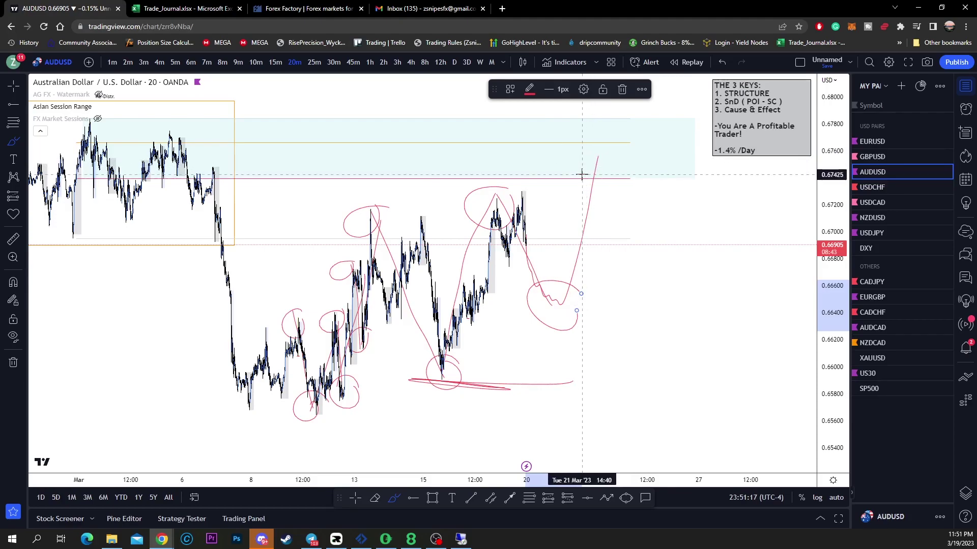
pyautogui.moveTo(582, 174)
pyautogui.mouseDown()
pyautogui.moveTo(604, 200)
pyautogui.moveTo(626, 342)
pyautogui.mouseUp()
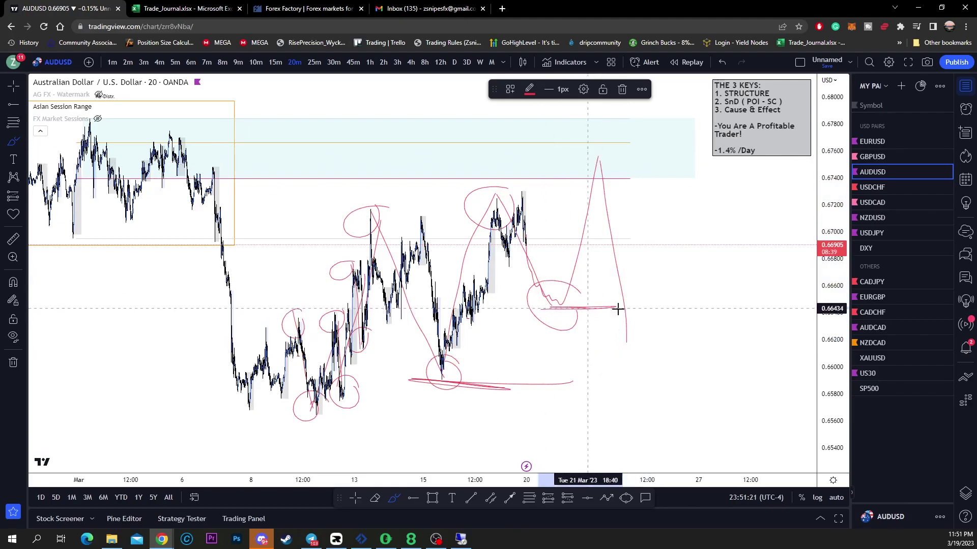
pyautogui.moveTo(545, 322)
pyautogui.mouseDown()
pyautogui.moveTo(530, 338)
pyautogui.moveTo(542, 321)
pyautogui.moveTo(568, 354)
pyautogui.mouseUp()
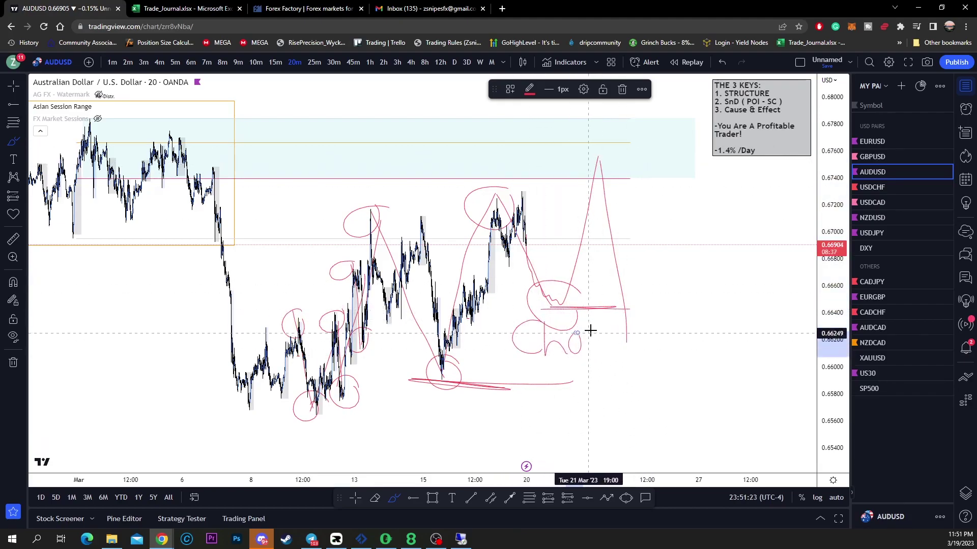
pyautogui.moveTo(595, 322)
pyautogui.mouseDown()
pyautogui.moveTo(597, 345)
pyautogui.moveTo(614, 347)
pyautogui.mouseUp()
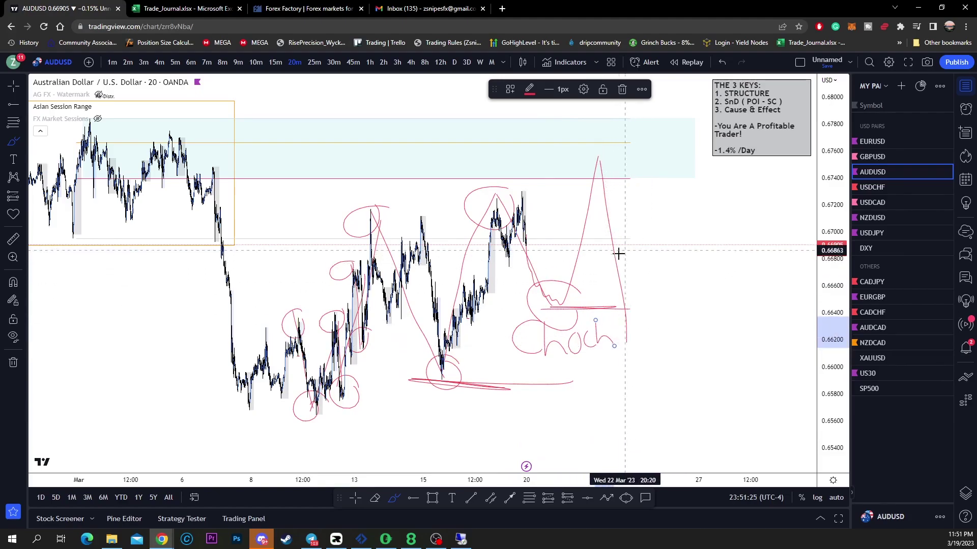
# Step: Brush an ellipse around the projected rise, add a rebound with a distribution after the drop, and undo the rebound and distribution
pyautogui.moveTo(610, 162)
pyautogui.mouseDown()
pyautogui.moveTo(562, 185)
pyautogui.moveTo(550, 284)
pyautogui.moveTo(559, 305)
pyautogui.mouseUp()
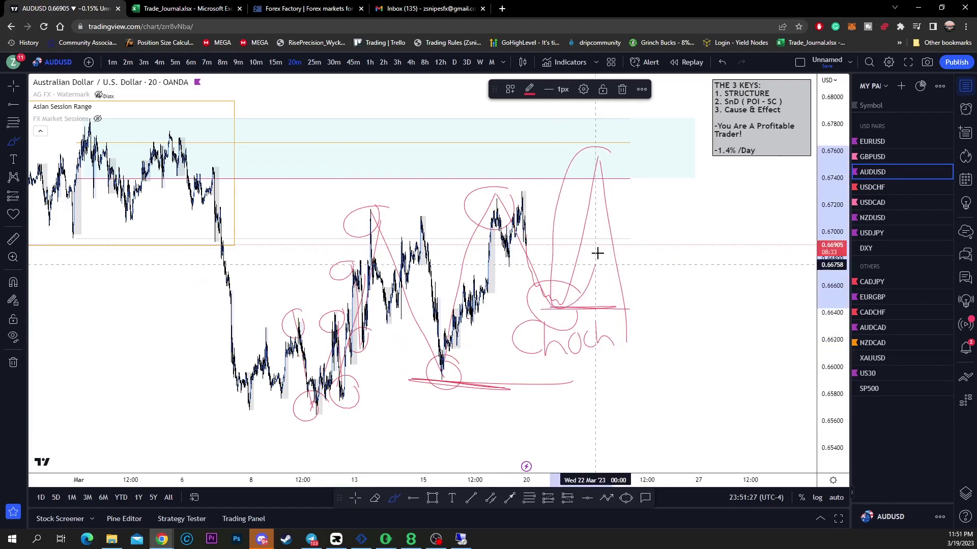
pyautogui.moveTo(624, 337); pyautogui.dragTo(661, 245)
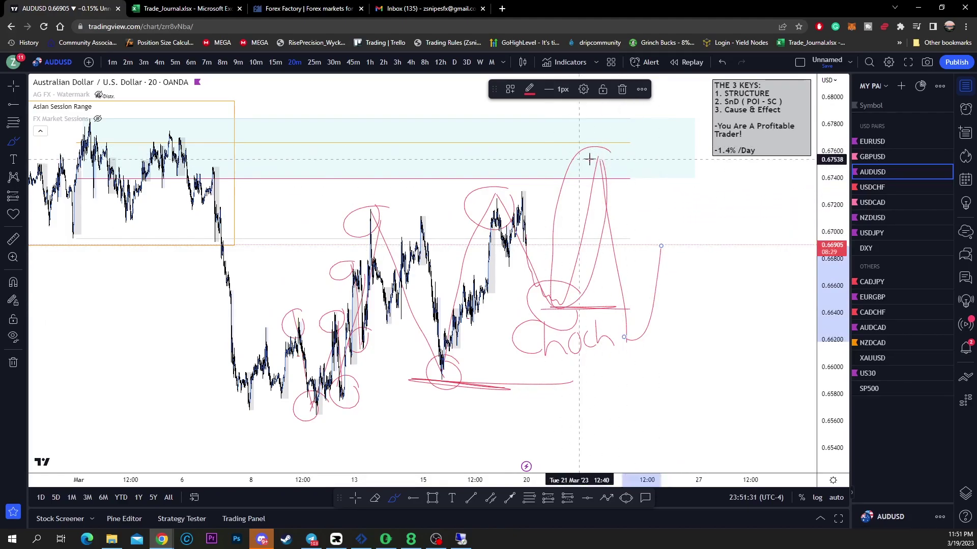
pyautogui.moveTo(663, 246)
pyautogui.mouseDown()
pyautogui.moveTo(678, 235)
pyautogui.moveTo(703, 265)
pyautogui.moveTo(712, 219)
pyautogui.moveTo(731, 253)
pyautogui.moveTo(744, 361)
pyautogui.mouseUp()
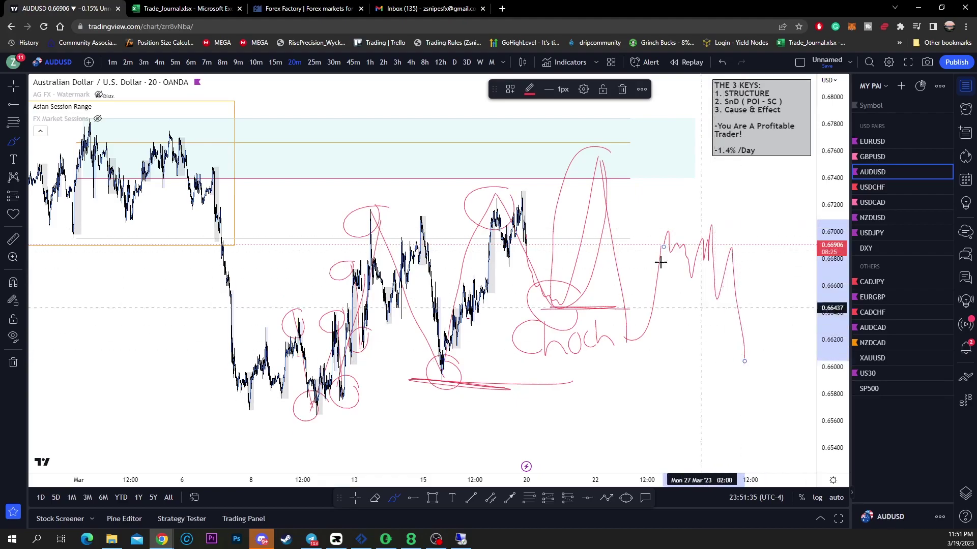
pyautogui.hotkey('ctrl', 'z')
pyautogui.hotkey('ctrl', 'z')
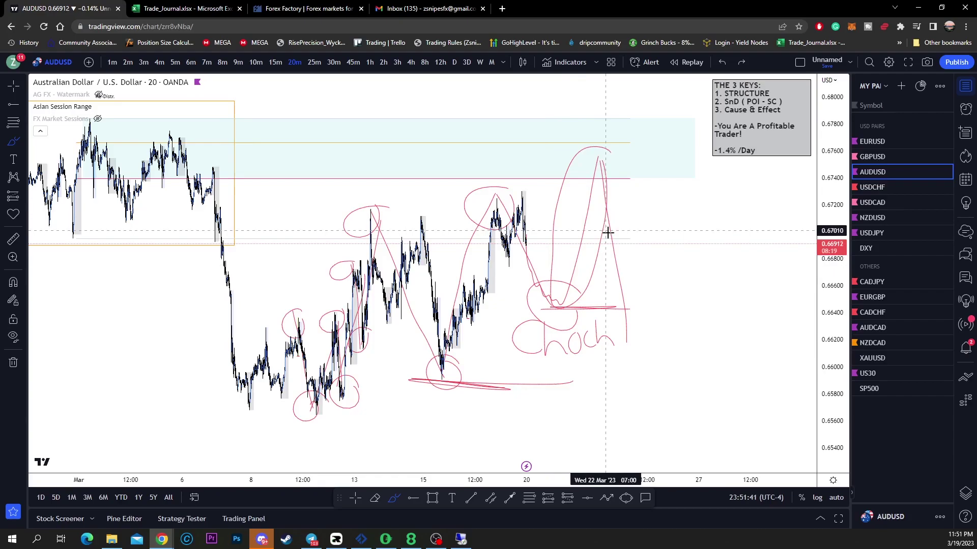
# Step: Undo all the red brush strokes on the AUDUSD chart and leave the Brush tool
pyautogui.moveTo(572, 195); pyautogui.dragTo(782, 208)
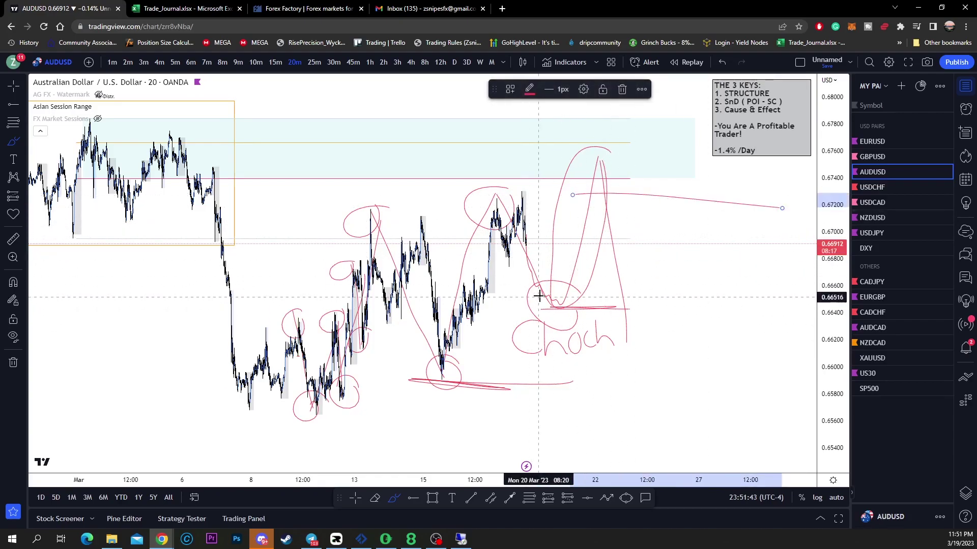
pyautogui.hotkey('ctrl', 'z')
pyautogui.hotkey('ctrl', 'z')
pyautogui.hotkey('ctrl', 'z')
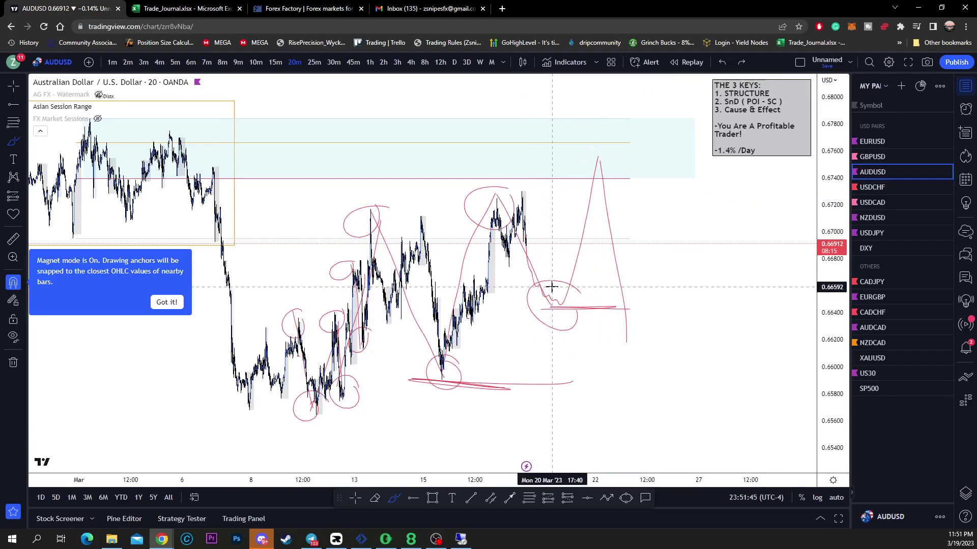
pyautogui.hotkey('ctrl', 'z')
pyautogui.hotkey('ctrl', 'z')
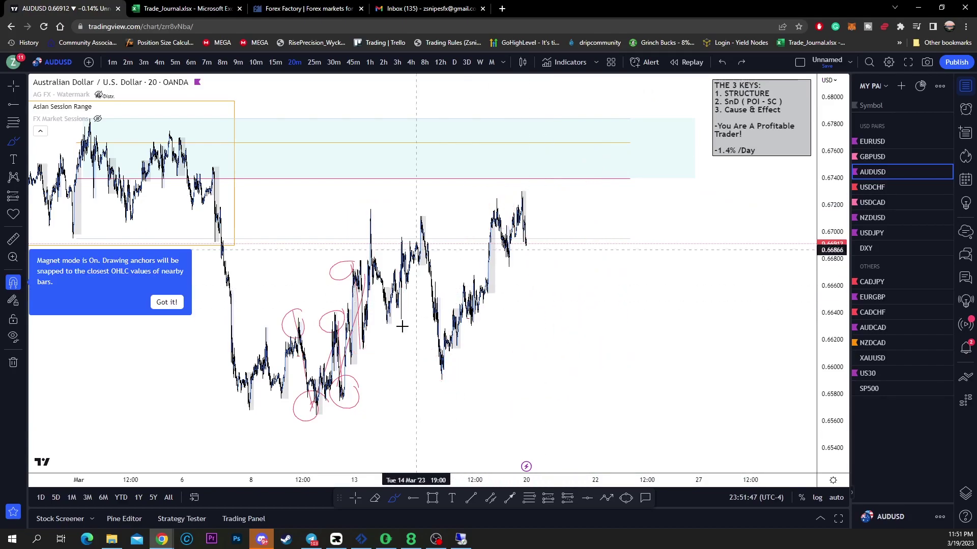
pyautogui.moveTo(261, 384)
pyautogui.mouseDown()
pyautogui.moveTo(527, 279)
pyautogui.moveTo(503, 347)
pyautogui.moveTo(392, 282)
pyautogui.mouseUp()
pyautogui.hotkey('ctrl', 'z')
pyautogui.hotkey('ctrl', 'z')
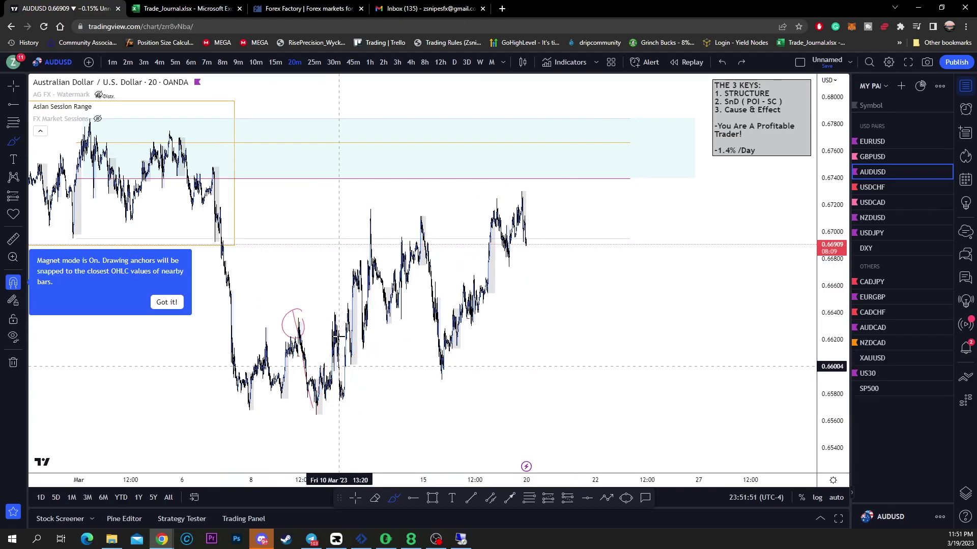
pyautogui.hotkey('ctrl', 'z')
pyautogui.hotkey('ctrl', 'z')
pyautogui.press('Escape')
# Step: Brush connected circles around the 17 March high, the following swing low and the 19 March high, with level lines beneath the swing low
pyautogui.scroll(4, 500, 317)
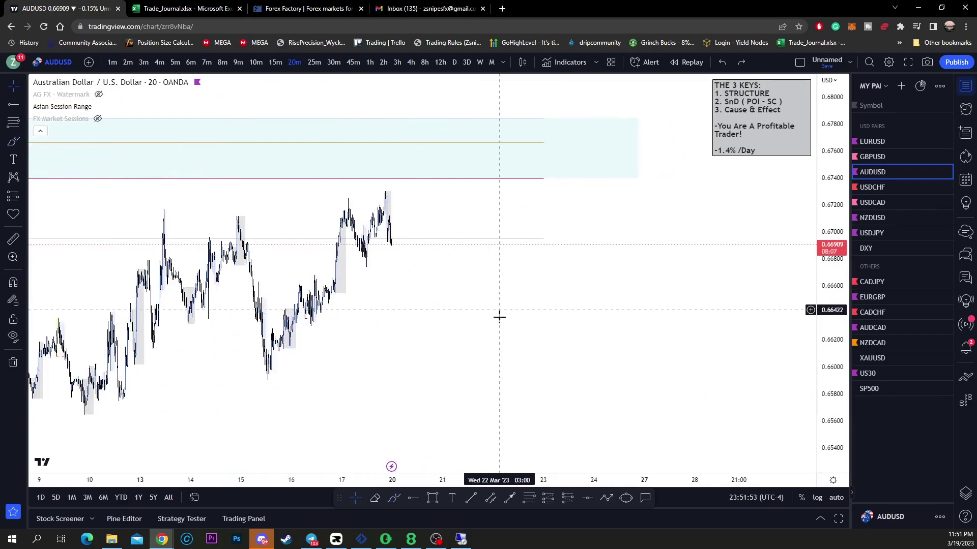
pyautogui.scroll(5, 662, 306)
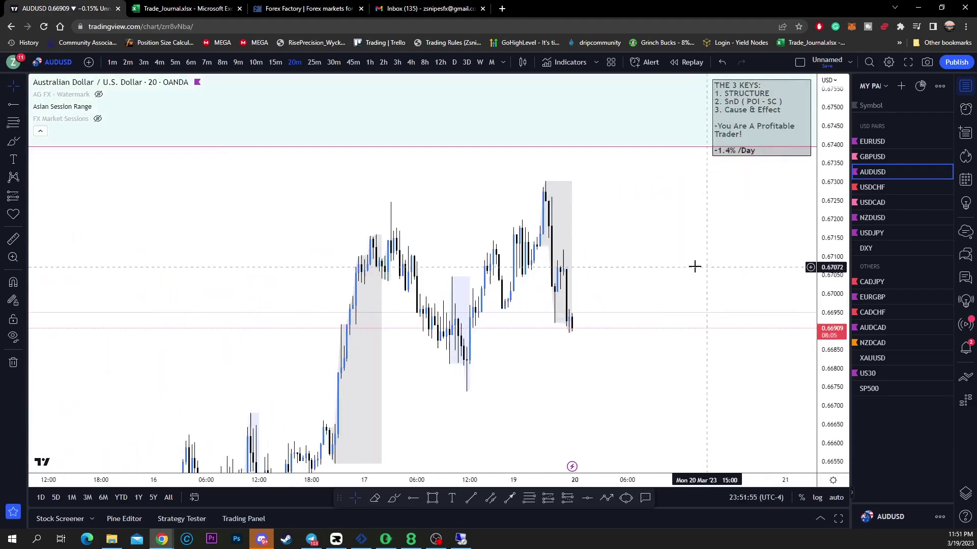
pyautogui.moveTo(694, 266); pyautogui.dragTo(772, 349)
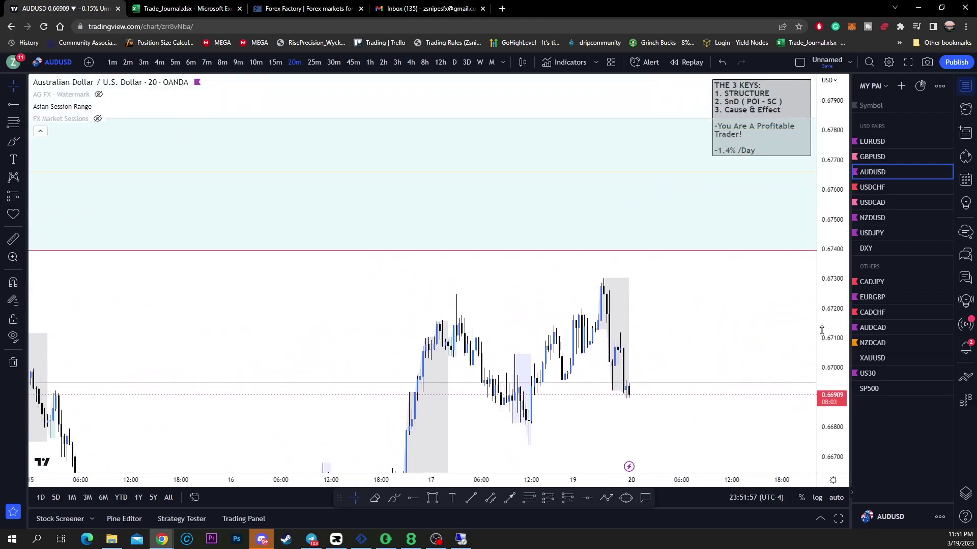
pyautogui.moveTo(763, 244); pyautogui.dragTo(578, 209)
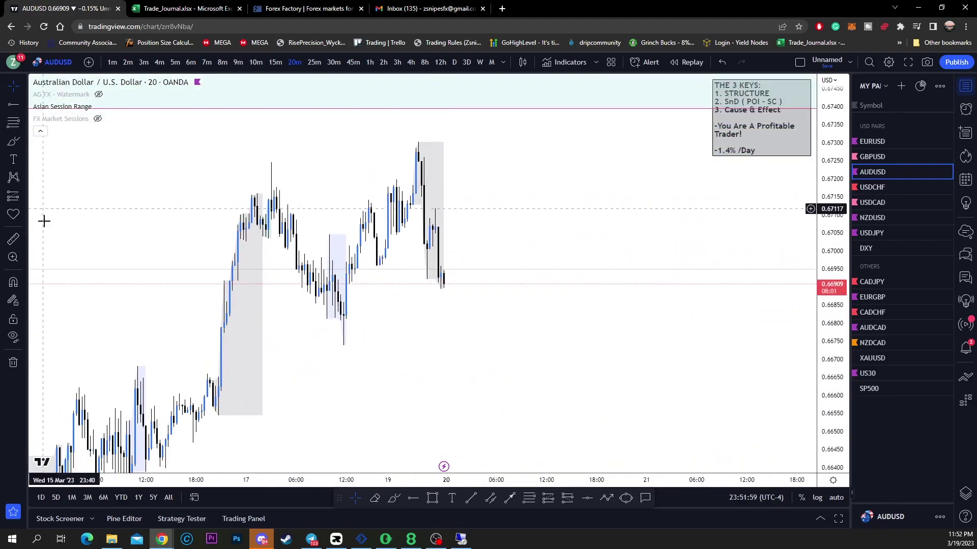
pyautogui.click(394, 500)
pyautogui.moveTo(271, 147)
pyautogui.mouseDown()
pyautogui.moveTo(244, 170)
pyautogui.moveTo(282, 178)
pyautogui.moveTo(335, 329)
pyautogui.moveTo(321, 318)
pyautogui.moveTo(351, 339)
pyautogui.moveTo(430, 133)
pyautogui.mouseUp()
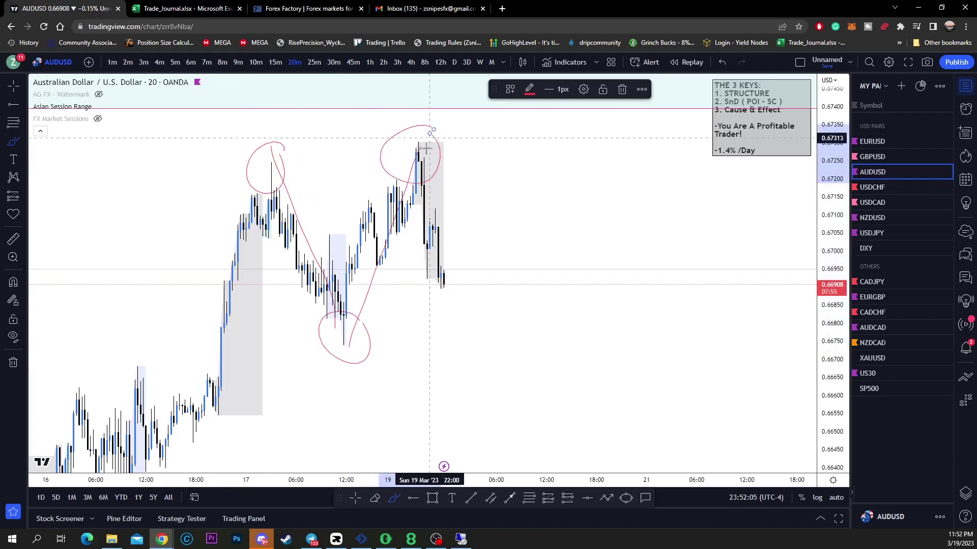
pyautogui.moveTo(309, 349); pyautogui.dragTo(296, 344)
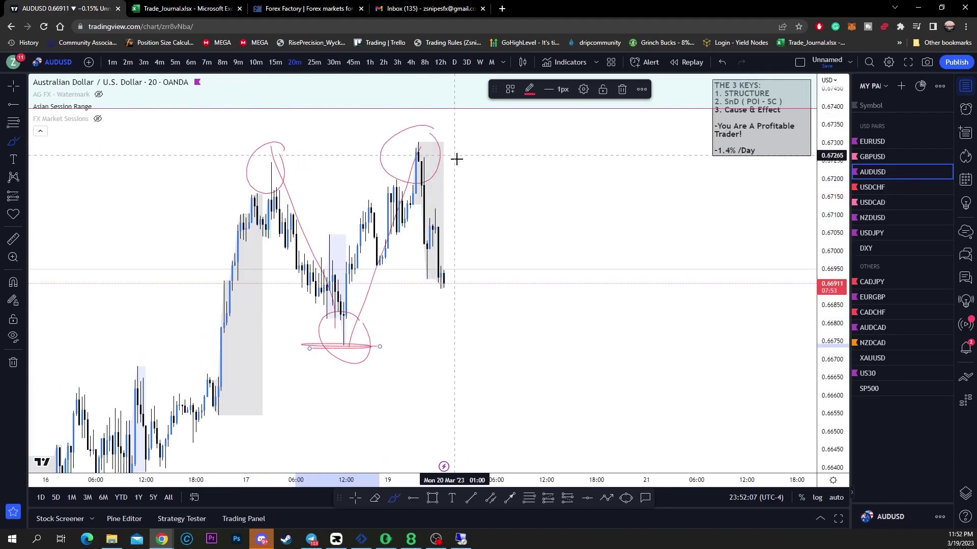
# Step: Brush a line from the 19 March high down to the circled current low, and a projected rise from there to the blue zone's lower edge
pyautogui.moveTo(421, 150)
pyautogui.mouseDown()
pyautogui.moveTo(449, 304)
pyautogui.moveTo(472, 285)
pyautogui.mouseUp()
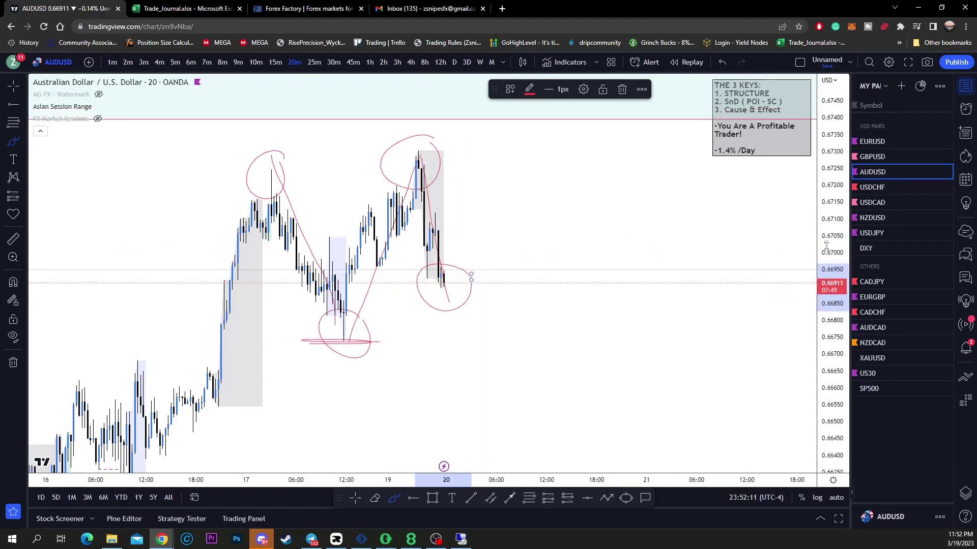
pyautogui.moveTo(667, 268); pyautogui.dragTo(473, 274)
pyautogui.moveTo(422, 382); pyautogui.dragTo(509, 389)
pyautogui.click(394, 498)
pyautogui.moveTo(358, 340)
pyautogui.mouseDown()
pyautogui.moveTo(386, 301)
pyautogui.moveTo(424, 203)
pyautogui.mouseUp()
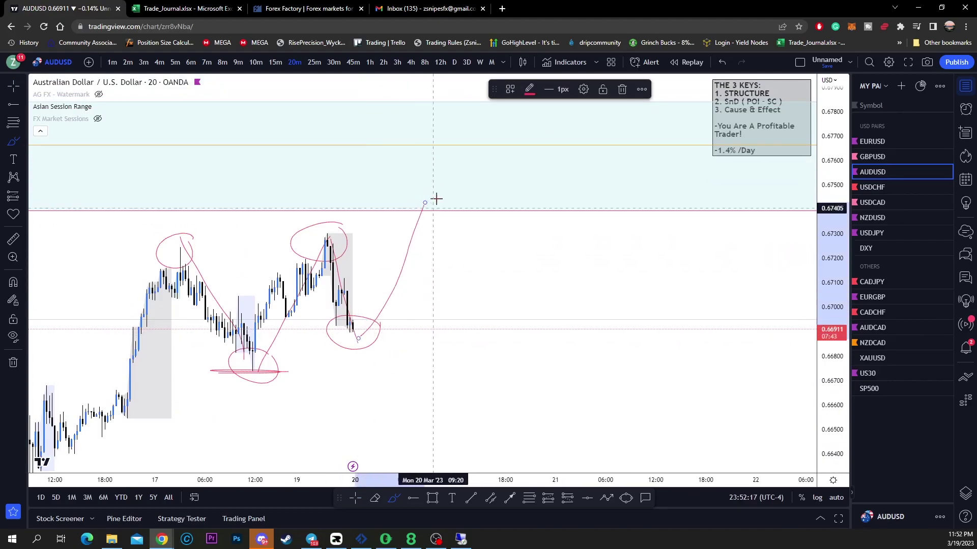
# Step: Brush level lines beneath the current low and a projected drop from the blue zone's lower edge to about 0.667
pyautogui.moveTo(321, 351); pyautogui.dragTo(390, 350)
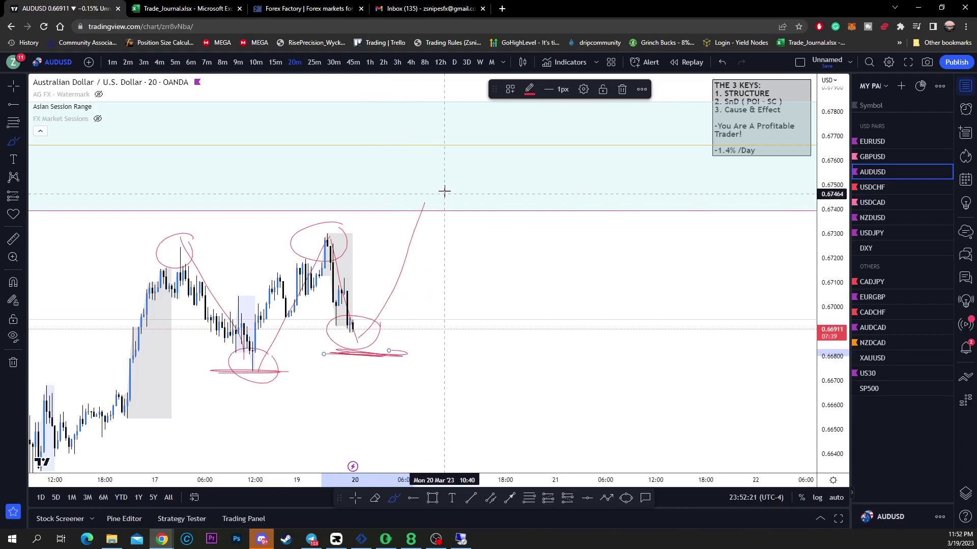
pyautogui.moveTo(426, 207); pyautogui.dragTo(466, 387)
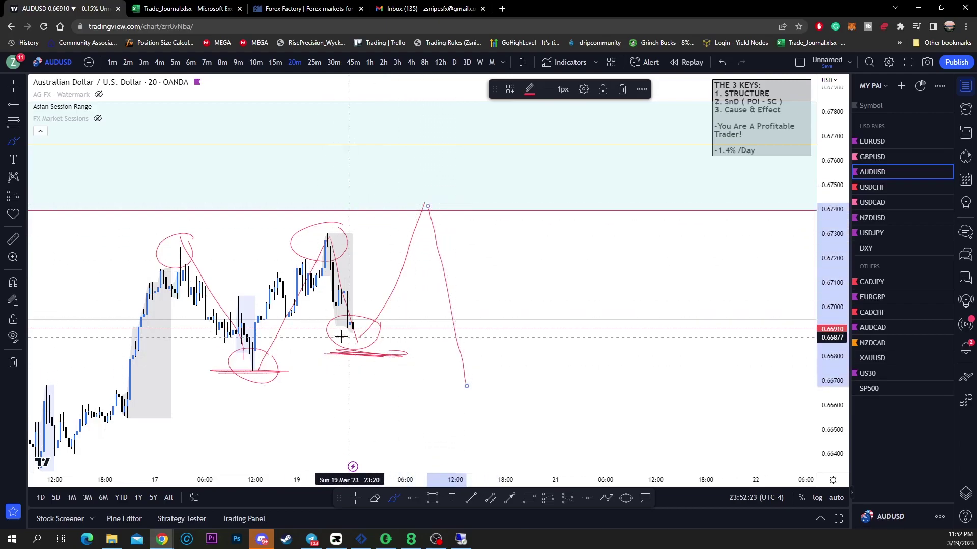
pyautogui.moveTo(332, 338); pyautogui.dragTo(411, 339)
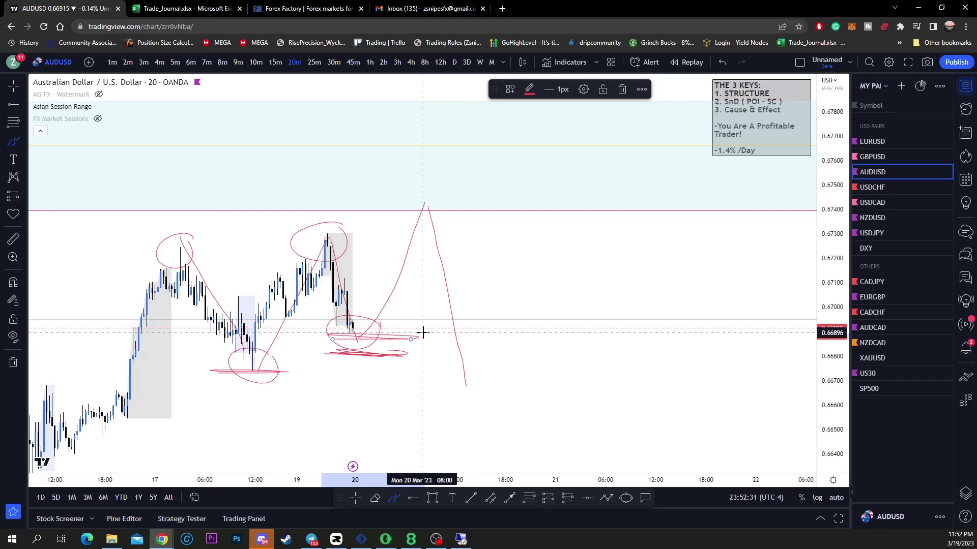
# Step: Handwrite "Choch" with the Brush beneath the level lines under the current low
pyautogui.moveTo(358, 369)
pyautogui.mouseDown()
pyautogui.moveTo(330, 371)
pyautogui.moveTo(347, 391)
pyautogui.mouseUp()
pyautogui.moveTo(360, 350); pyautogui.dragTo(374, 391)
pyautogui.moveTo(387, 365); pyautogui.dragTo(388, 365)
pyautogui.moveTo(405, 362); pyautogui.dragTo(404, 387)
pyautogui.moveTo(410, 352)
pyautogui.mouseDown()
pyautogui.moveTo(411, 376)
pyautogui.moveTo(428, 385)
pyautogui.mouseUp()
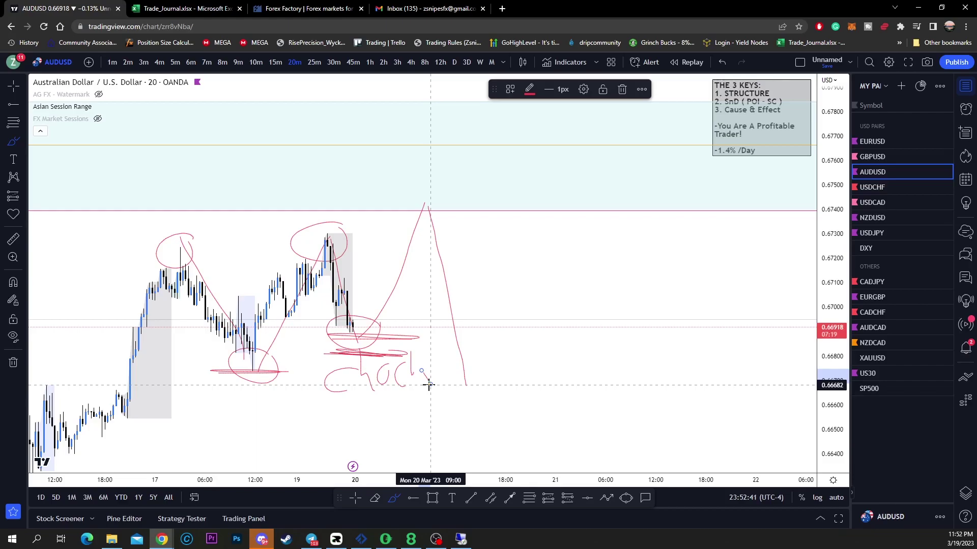
# Step: Undo the handwritten "Choch", the projected drop and the level lines beneath the current low
pyautogui.hotkey('ctrl', 'z')
pyautogui.hotkey('ctrl', 'z')
pyautogui.hotkey('ctrl', 'z')
pyautogui.hotkey('ctrl', 'z')
pyautogui.hotkey('ctrl', 'z')
pyautogui.hotkey('ctrl', 'z')
pyautogui.hotkey('ctrl', 'z')
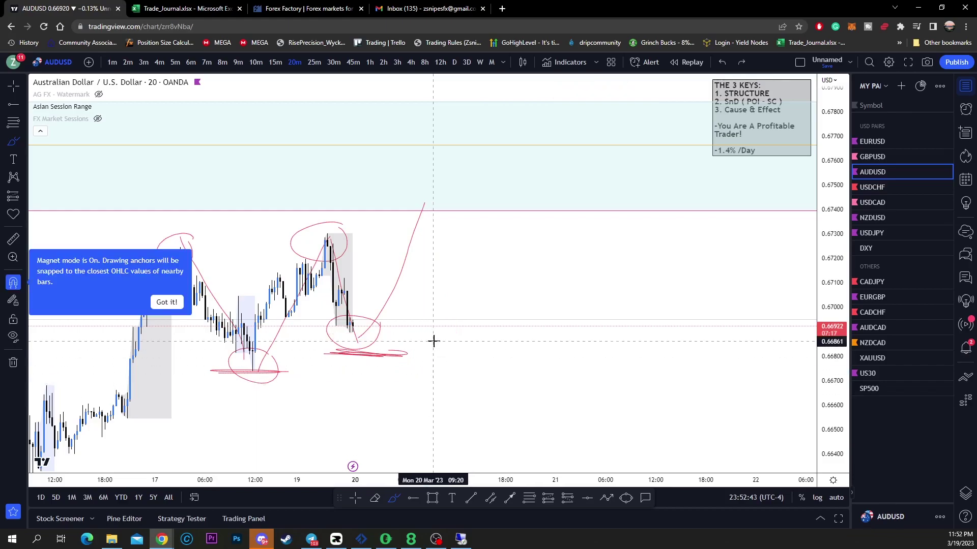
pyautogui.moveTo(265, 326)
pyautogui.mouseDown()
pyautogui.moveTo(270, 336)
pyautogui.moveTo(297, 292)
pyautogui.moveTo(331, 199)
pyautogui.moveTo(349, 192)
pyautogui.moveTo(364, 205)
pyautogui.moveTo(380, 186)
pyautogui.moveTo(398, 191)
pyautogui.moveTo(409, 243)
pyautogui.mouseUp()
pyautogui.hotkey('ctrl', 'z')
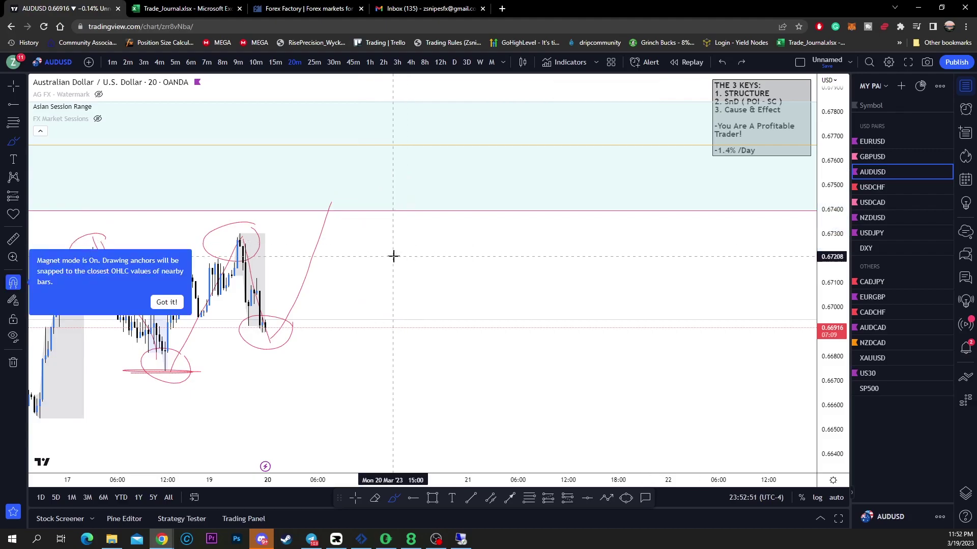
# Step: Brush a projected drop from the blue zone through a level line at the current low, labelled "Choch", with a rebound to about 0.672
pyautogui.moveTo(334, 206); pyautogui.dragTo(371, 371)
pyautogui.moveTo(242, 339); pyautogui.dragTo(362, 340)
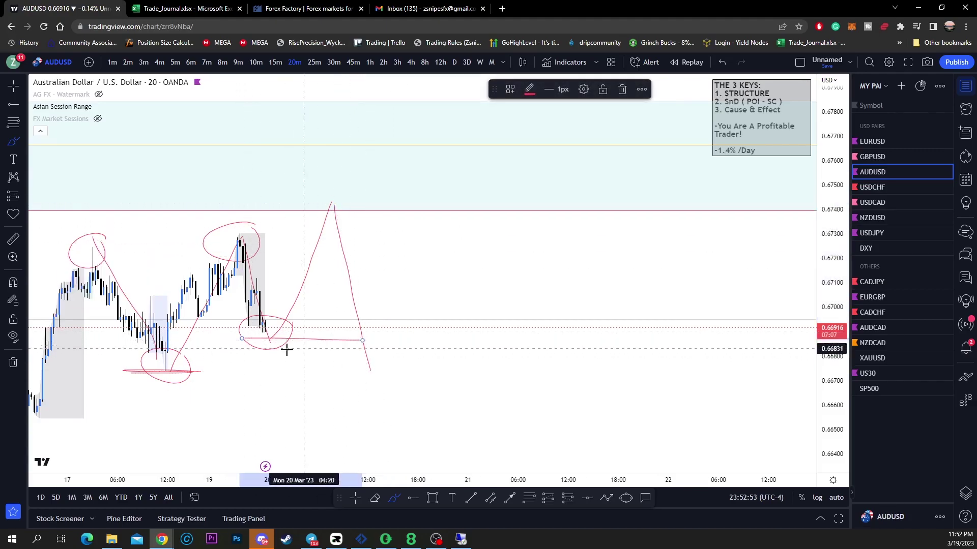
pyautogui.moveTo(277, 348)
pyautogui.mouseDown()
pyautogui.moveTo(282, 370)
pyautogui.moveTo(307, 370)
pyautogui.moveTo(321, 354)
pyautogui.mouseUp()
pyautogui.moveTo(337, 344)
pyautogui.mouseDown()
pyautogui.moveTo(329, 368)
pyautogui.moveTo(366, 362)
pyautogui.moveTo(398, 258)
pyautogui.mouseUp()
# Step: Brush an ellipse around the projected rise, a short line inside the blue zone, and a distribution with a drop after the rebound
pyautogui.moveTo(343, 199); pyautogui.dragTo(260, 294)
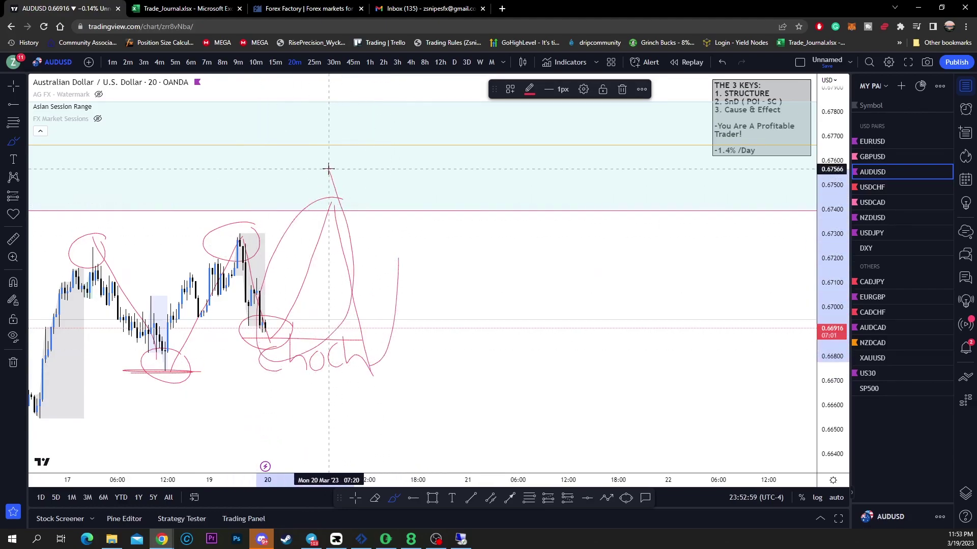
pyautogui.moveTo(328, 170); pyautogui.dragTo(337, 204)
pyautogui.moveTo(394, 266)
pyautogui.mouseDown()
pyautogui.moveTo(412, 268)
pyautogui.moveTo(435, 224)
pyautogui.moveTo(448, 328)
pyautogui.mouseUp()
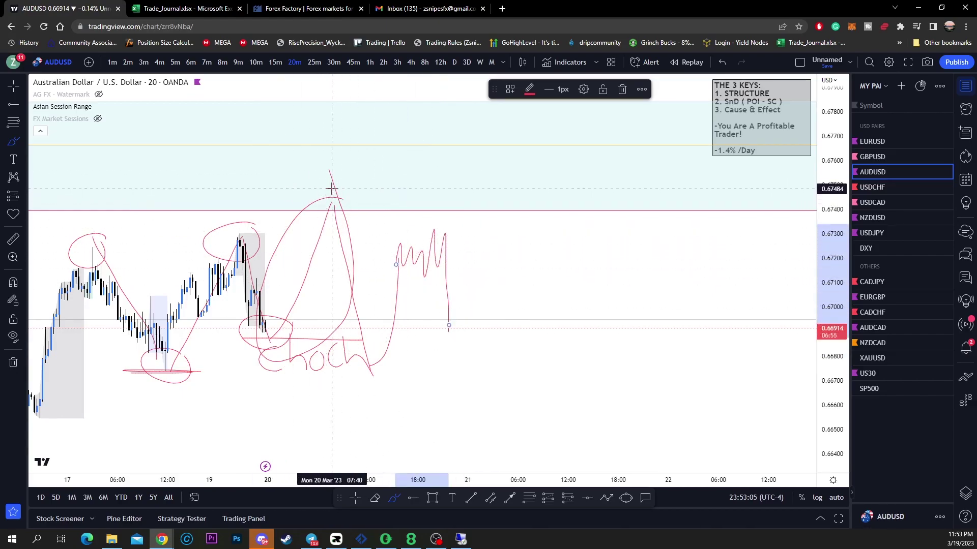
# Step: Undo the distribution, rebound, "Choch" label, level line, ellipse and projected drop and rise drawn from the current low
pyautogui.hotkey('ctrl', 'z')
pyautogui.hotkey('ctrl', 'z')
pyautogui.hotkey('ctrl', 'z')
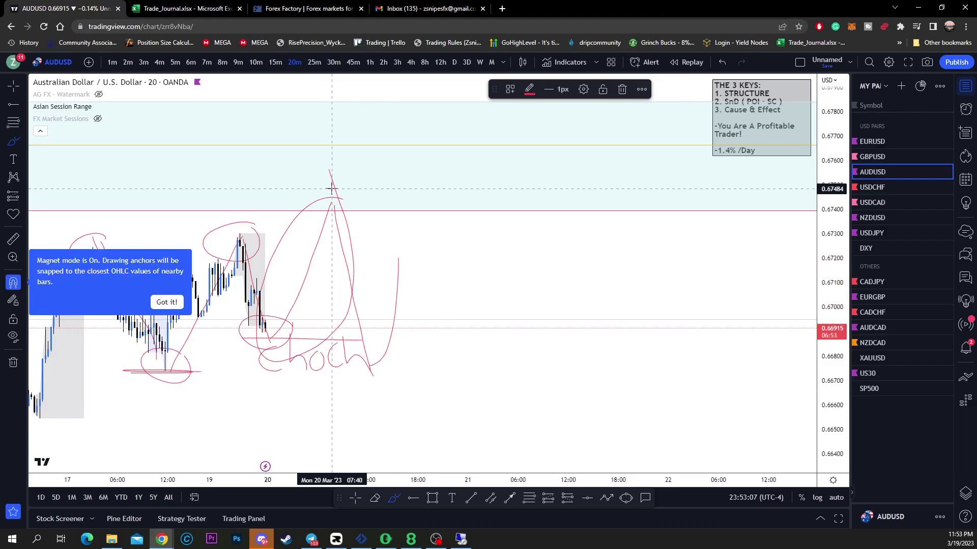
pyautogui.hotkey('ctrl', 'z')
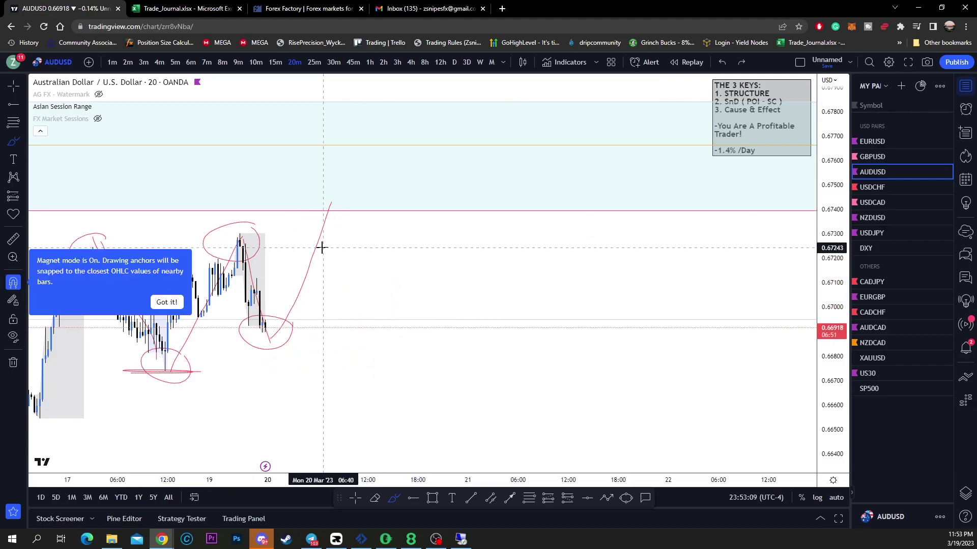
pyautogui.hotkey('ctrl', 'z')
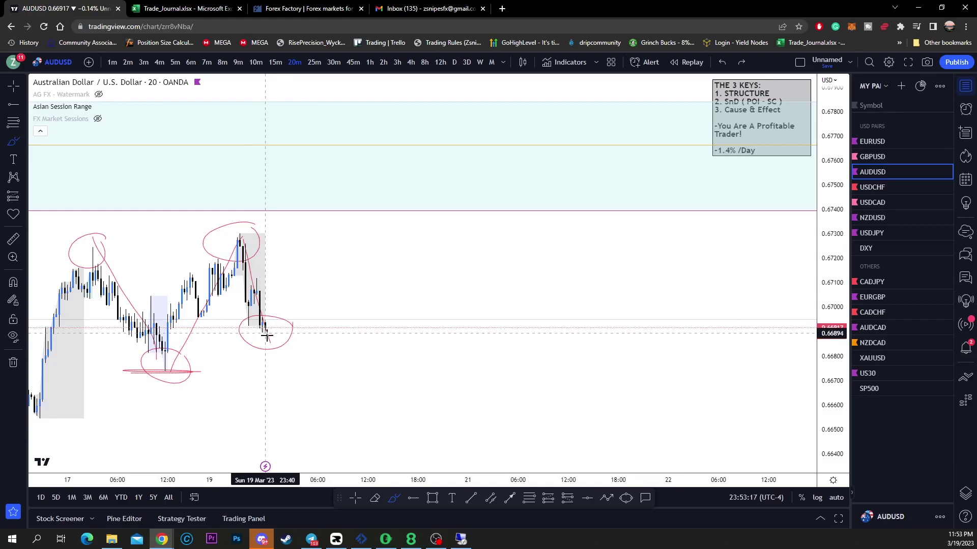
# Step: Brush a rise from the current low into a circled distribution in the blue zone, followed by a stepped drop to about 0.6695
pyautogui.moveTo(271, 342)
pyautogui.mouseDown()
pyautogui.moveTo(323, 190)
pyautogui.moveTo(357, 223)
pyautogui.moveTo(377, 194)
pyautogui.moveTo(383, 203)
pyautogui.moveTo(397, 196)
pyautogui.moveTo(409, 310)
pyautogui.mouseUp()
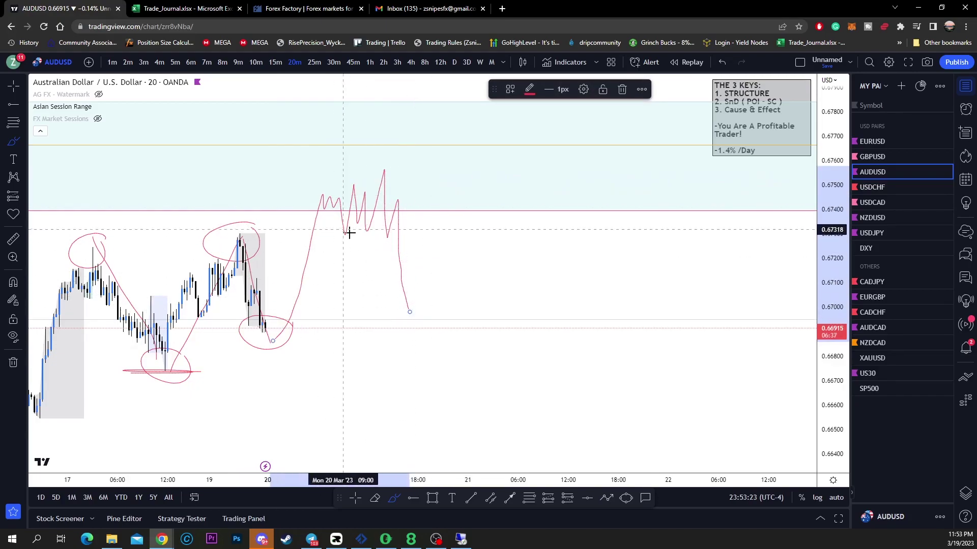
pyautogui.moveTo(315, 238)
pyautogui.mouseDown()
pyautogui.moveTo(405, 251)
pyautogui.moveTo(290, 227)
pyautogui.moveTo(315, 249)
pyautogui.mouseUp()
pyautogui.moveTo(409, 311)
pyautogui.mouseDown()
pyautogui.moveTo(450, 294)
pyautogui.moveTo(454, 320)
pyautogui.mouseUp()
# Step: Brush a level line at the current low and handwrite "Choch" beneath it
pyautogui.moveTo(242, 340); pyautogui.dragTo(442, 342)
pyautogui.moveTo(325, 352)
pyautogui.mouseDown()
pyautogui.moveTo(321, 384)
pyautogui.moveTo(336, 373)
pyautogui.mouseUp()
pyautogui.moveTo(344, 367)
pyautogui.mouseDown()
pyautogui.moveTo(360, 386)
pyautogui.moveTo(379, 371)
pyautogui.moveTo(427, 387)
pyautogui.mouseUp()
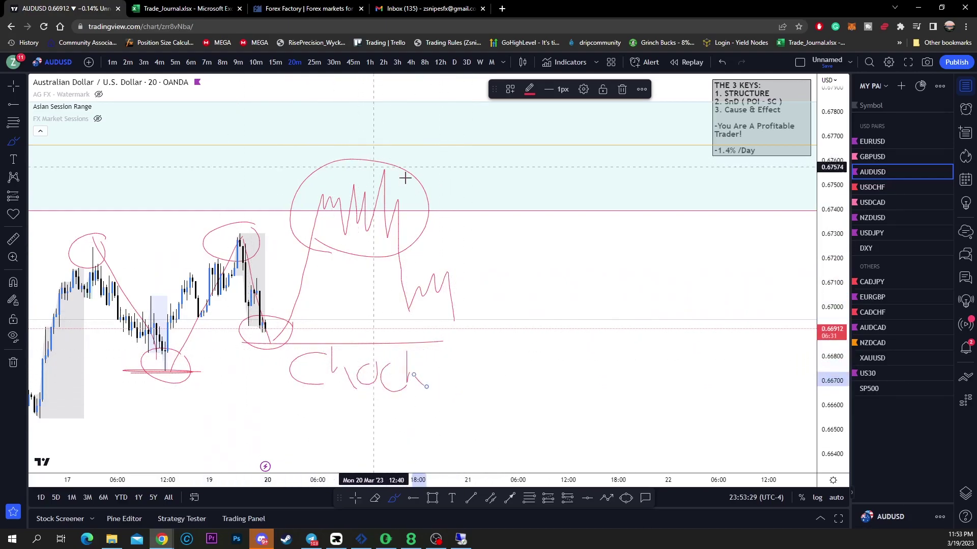
# Step: Brush an arrow pointing at the circled distribution and a projected rise from the end of the drop to about 0.6767
pyautogui.moveTo(432, 177)
pyautogui.mouseDown()
pyautogui.moveTo(421, 185)
pyautogui.moveTo(459, 168)
pyautogui.mouseUp()
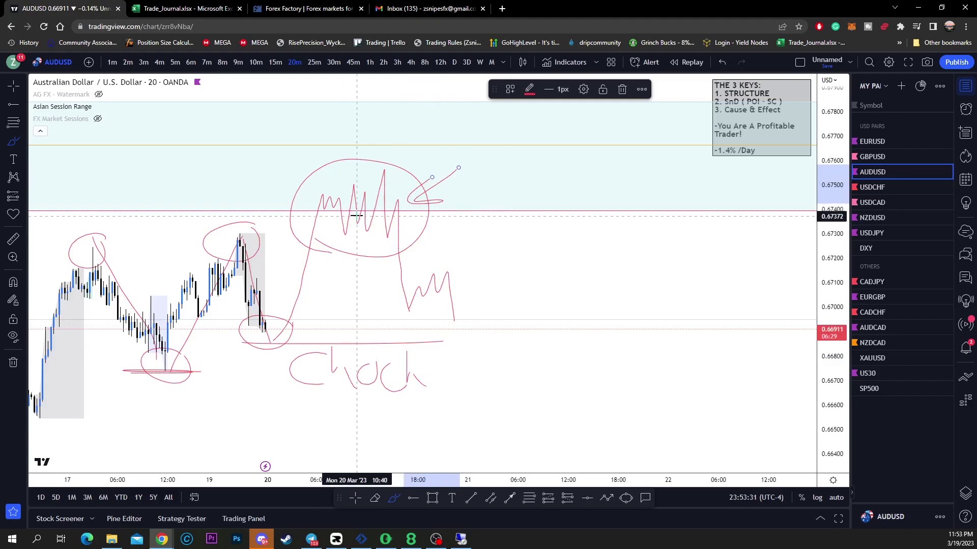
pyautogui.moveTo(454, 319)
pyautogui.mouseDown()
pyautogui.moveTo(514, 216)
pyautogui.moveTo(532, 137)
pyautogui.mouseUp()
pyautogui.click(622, 89)
pyautogui.moveTo(454, 320)
pyautogui.mouseDown()
pyautogui.moveTo(462, 325)
pyautogui.moveTo(529, 143)
pyautogui.mouseUp()
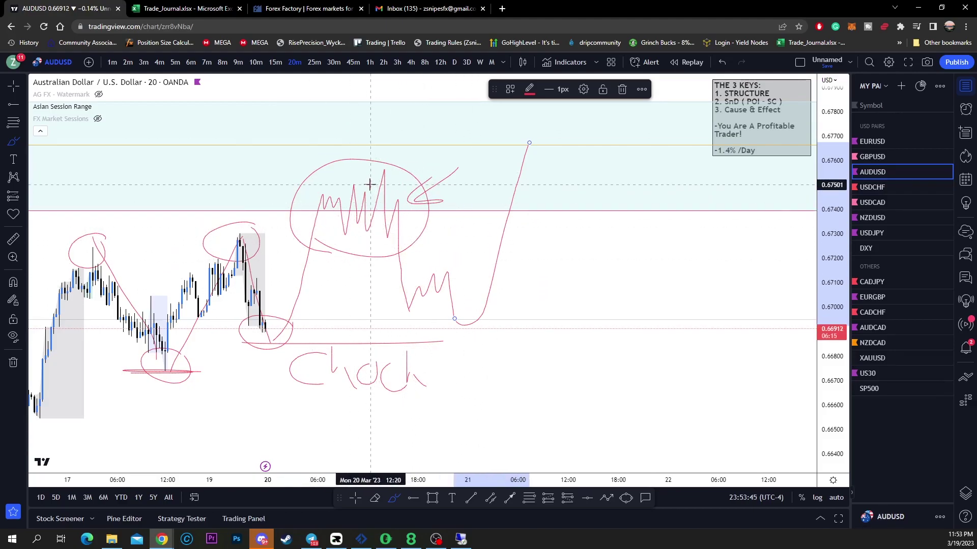
# Step: Undo the projected rise, arrow, "Choch" label, level line, circle and distribution drawn after the current low
pyautogui.hotkey('ctrl', 'z')
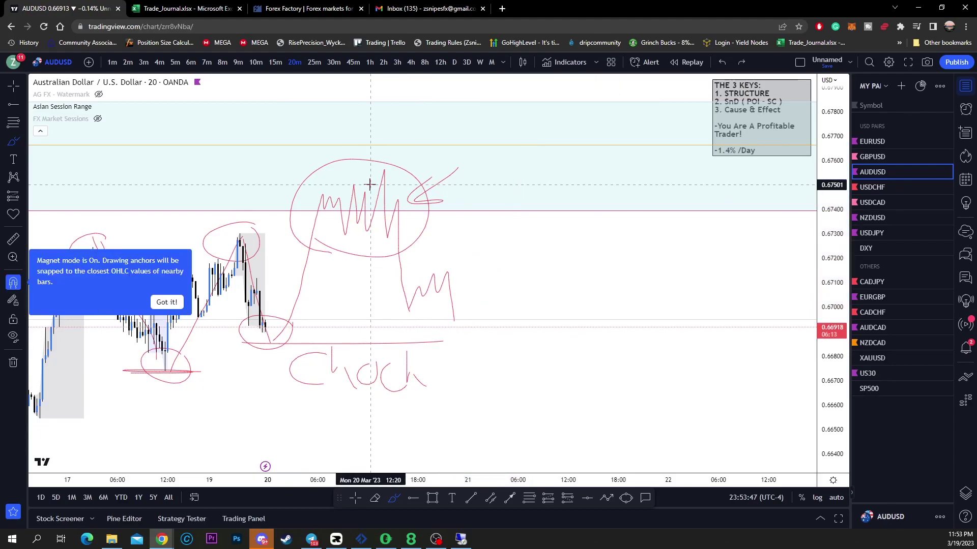
pyautogui.hotkey('ctrl', 'z')
pyautogui.hotkey('ctrl', 'z')
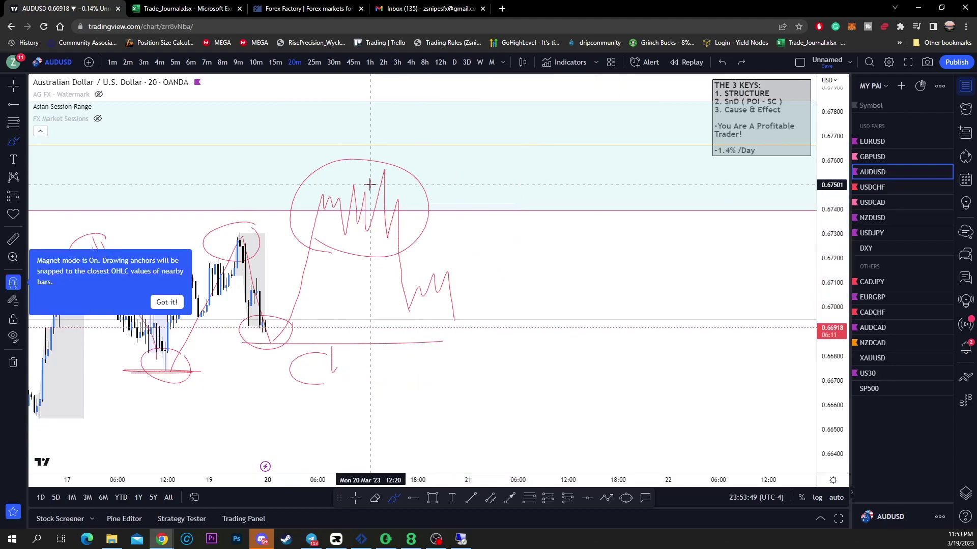
pyautogui.hotkey('ctrl', 'z')
pyautogui.hotkey('ctrl', 'z')
pyautogui.hotkey('ctrl', 'z')
pyautogui.hotkey('ctrl', 'z')
pyautogui.hotkey('ctrl', 'z')
pyautogui.hotkey('ctrl', 'z')
pyautogui.hotkey('ctrl', 'z')
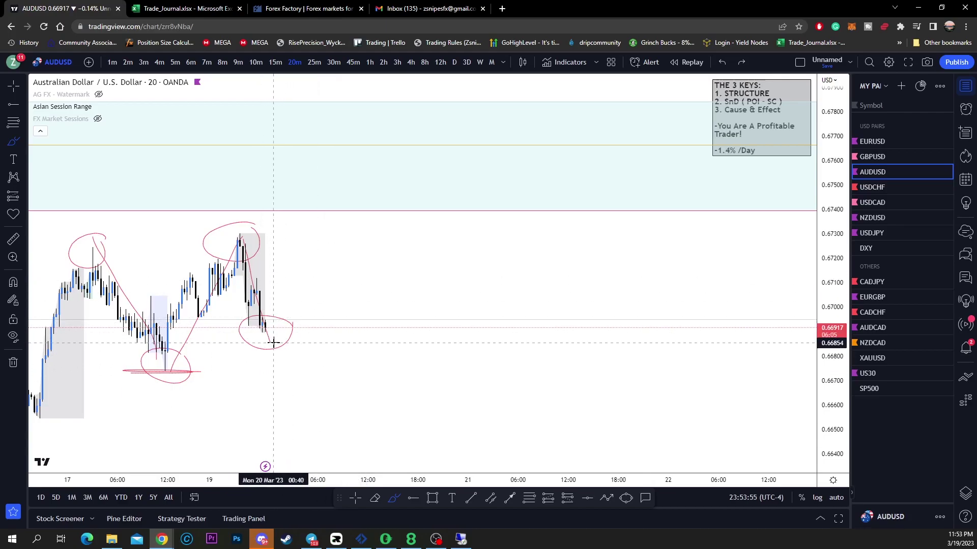
# Step: Brush a rise into a distribution at the blue zone and a drop to about 0.6695, with level lines at the current low labelled "Choch"
pyautogui.moveTo(270, 337)
pyautogui.mouseDown()
pyautogui.moveTo(323, 259)
pyautogui.moveTo(342, 194)
pyautogui.moveTo(367, 226)
pyautogui.moveTo(384, 183)
pyautogui.moveTo(399, 200)
pyautogui.moveTo(406, 185)
pyautogui.moveTo(416, 234)
pyautogui.moveTo(427, 214)
pyautogui.moveTo(451, 321)
pyautogui.mouseUp()
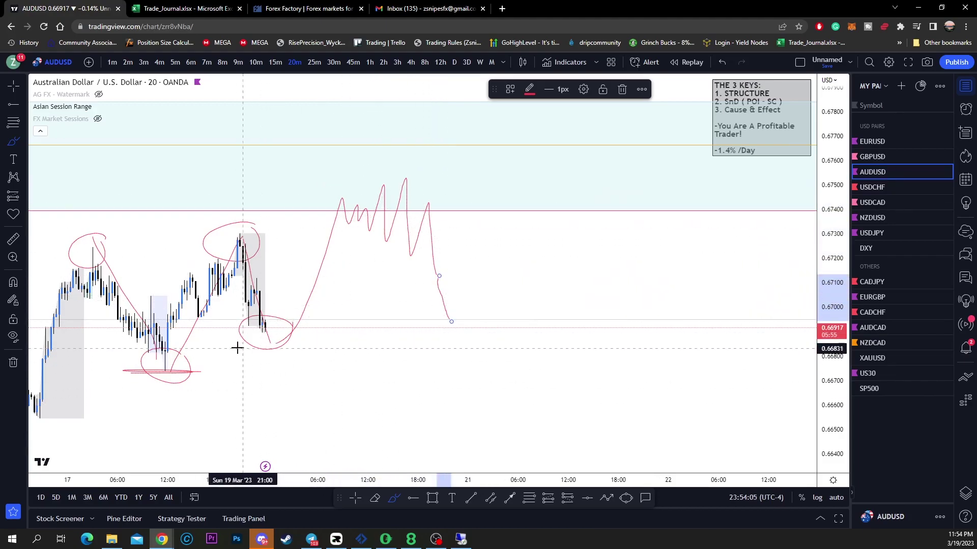
pyautogui.moveTo(232, 347); pyautogui.dragTo(348, 354)
pyautogui.moveTo(340, 359)
pyautogui.mouseDown()
pyautogui.moveTo(307, 390)
pyautogui.moveTo(335, 386)
pyautogui.mouseUp()
pyautogui.moveTo(348, 340); pyautogui.dragTo(365, 388)
pyautogui.moveTo(384, 365); pyautogui.dragTo(414, 395)
pyautogui.moveTo(442, 335); pyautogui.dragTo(473, 397)
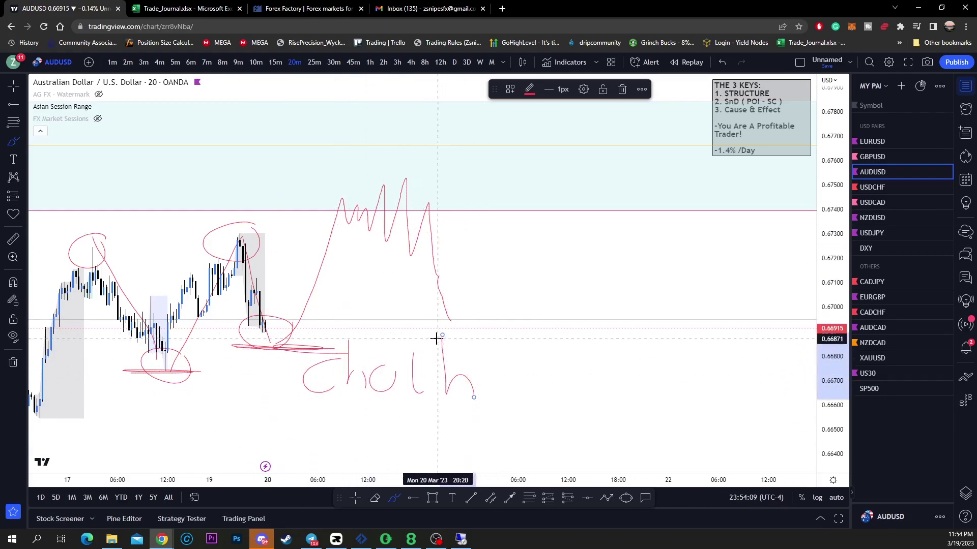
pyautogui.click(451, 319)
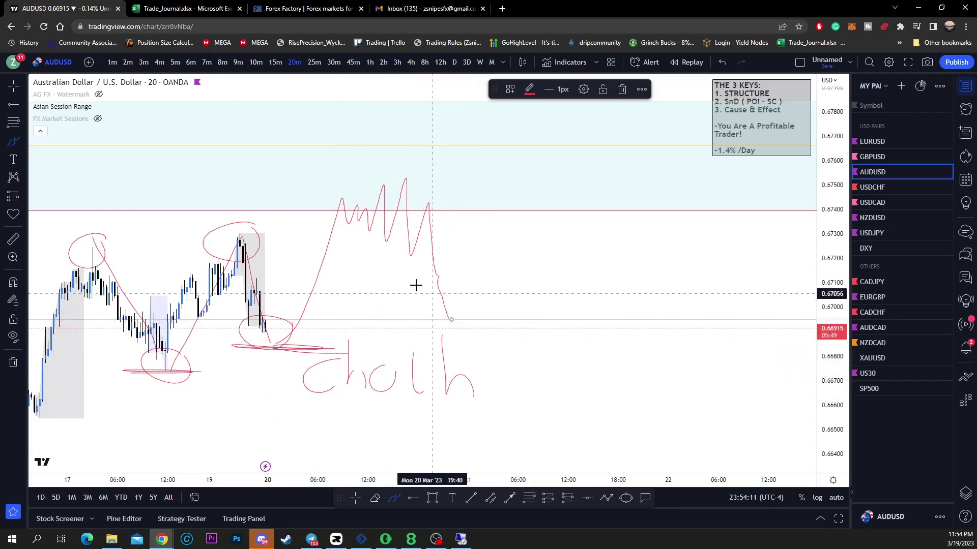
# Step: Sketch two horizontal levels, a pullback path and a circle onto the projected price drop with the brush
pyautogui.moveTo(444, 202); pyautogui.dragTo(315, 178)
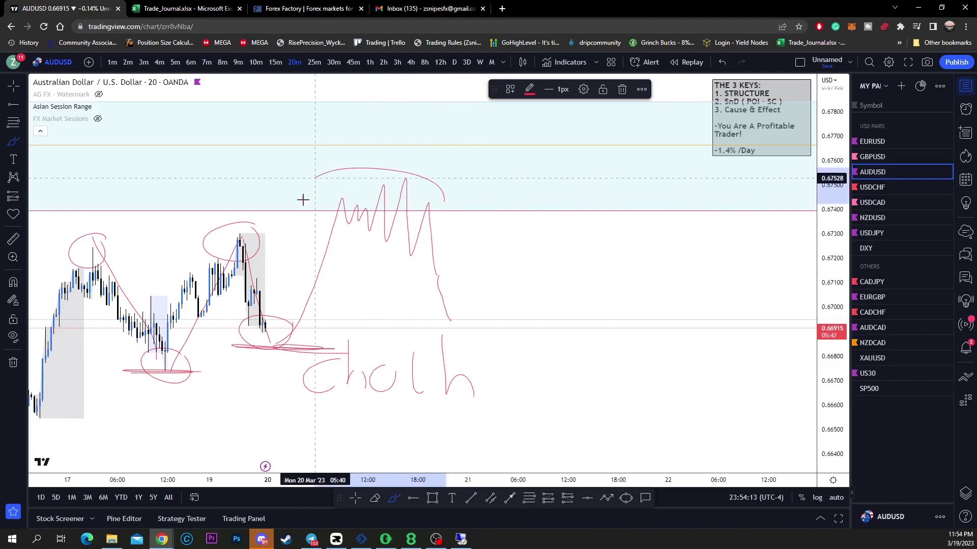
pyautogui.click(621, 89)
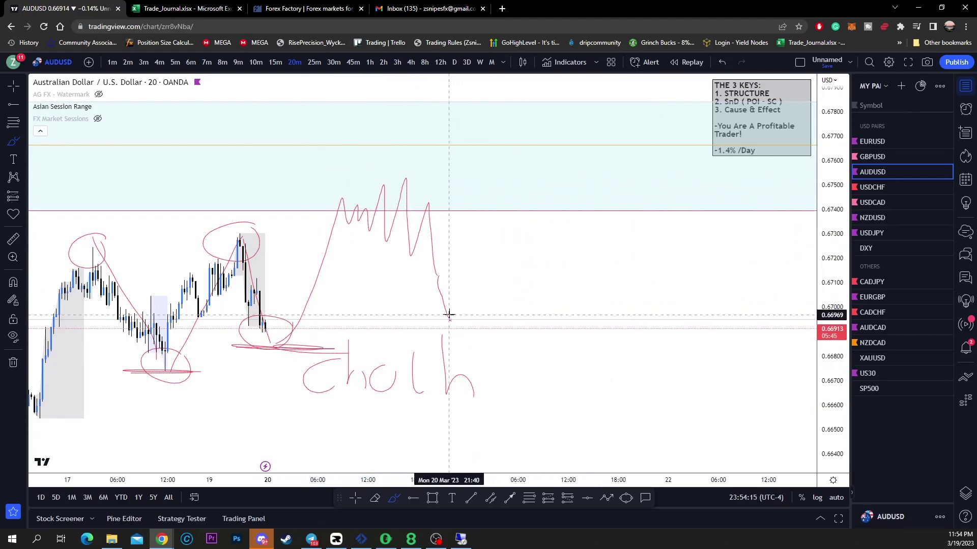
pyautogui.moveTo(449, 316); pyautogui.dragTo(457, 326)
pyautogui.moveTo(398, 254); pyautogui.dragTo(496, 251)
pyautogui.moveTo(420, 201); pyautogui.dragTo(570, 207)
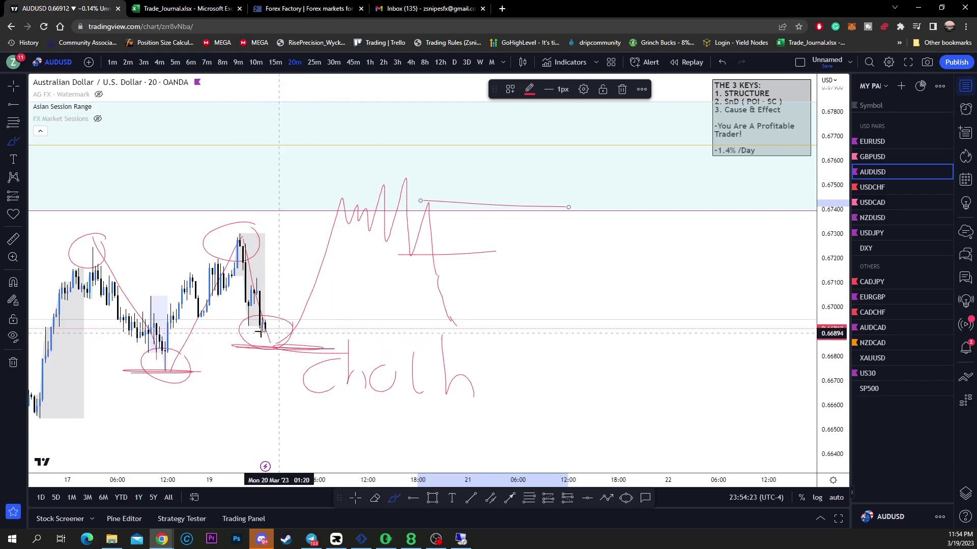
pyautogui.moveTo(451, 321)
pyautogui.mouseDown()
pyautogui.moveTo(482, 319)
pyautogui.moveTo(502, 275)
pyautogui.moveTo(532, 245)
pyautogui.mouseUp()
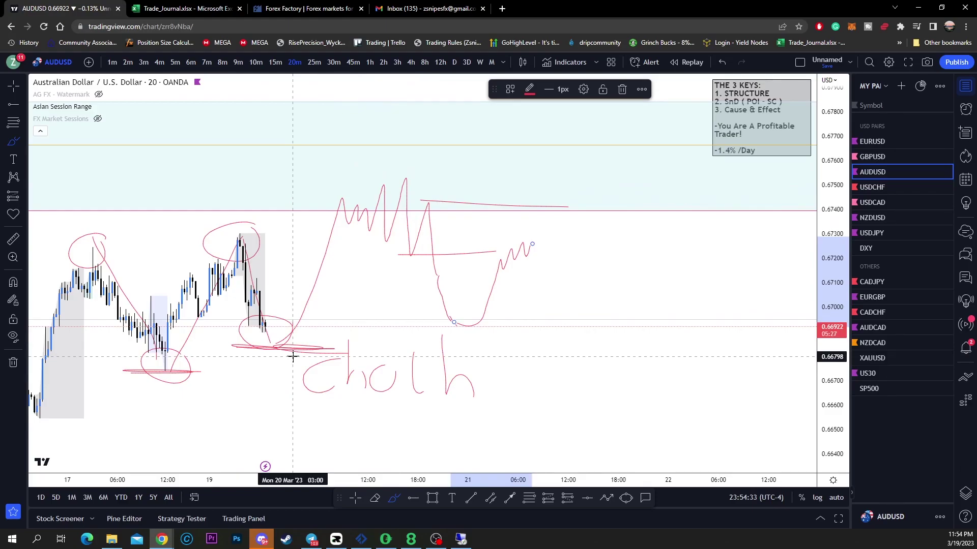
pyautogui.moveTo(472, 187)
pyautogui.mouseDown()
pyautogui.moveTo(368, 275)
pyautogui.moveTo(424, 160)
pyautogui.mouseUp()
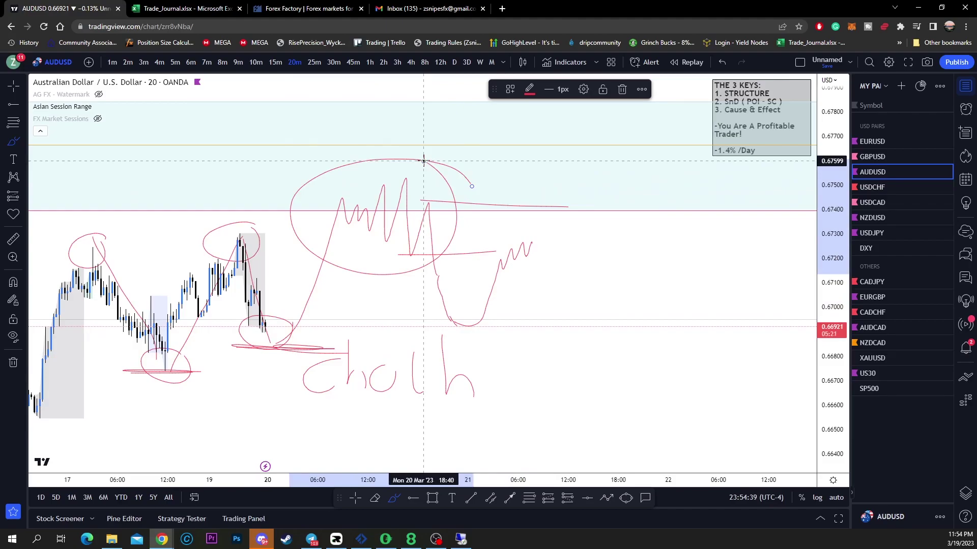
# Step: Undo all the freehand brush annotations on the AUDUSD chart, including the projected path and the handwritten label
pyautogui.press('ctrl')
pyautogui.hotkey('ctrl', 'z')
pyautogui.hotkey('ctrl', 'z')
pyautogui.hotkey('ctrl', 'z')
pyautogui.hotkey('ctrl', 'z')
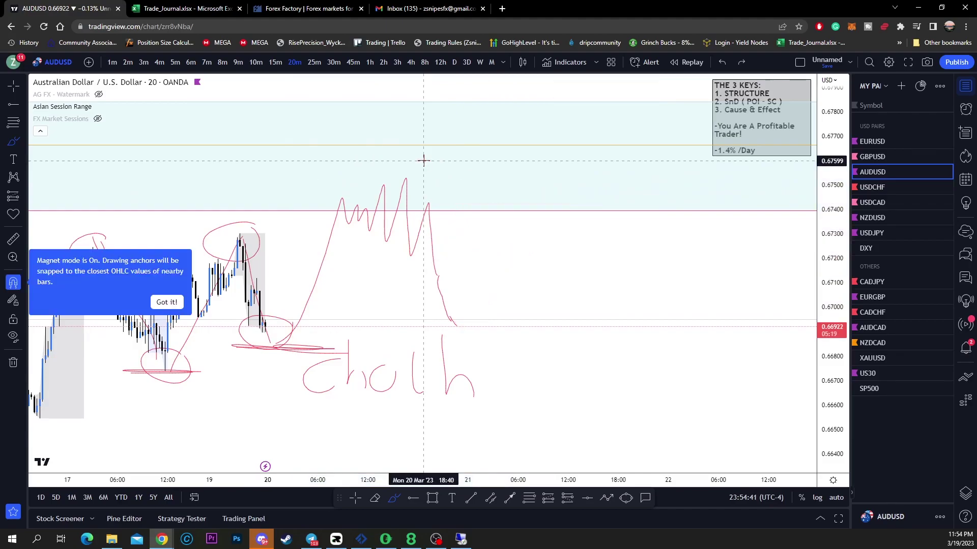
pyautogui.hotkey('ctrl', 'z')
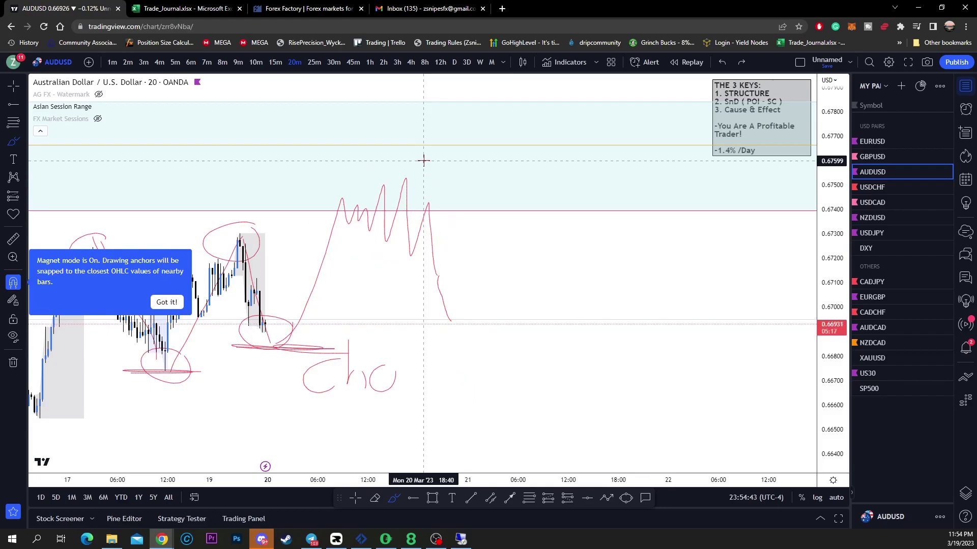
pyautogui.hotkey('ctrl', 'z')
pyautogui.hotkey('ctrl', 'z')
pyautogui.hotkey('ctrl', 'z')
pyautogui.hotkey('ctrl', 'z')
pyautogui.hotkey('ctrl', 'z')
pyautogui.hotkey('ctrl', 'z')
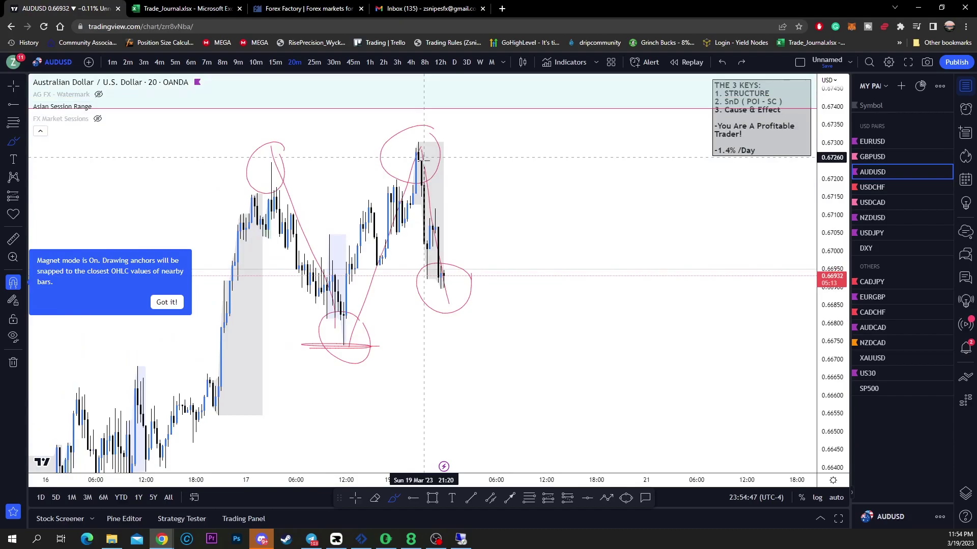
pyautogui.hotkey('ctrl', 'z')
pyautogui.hotkey('ctrl', 'z')
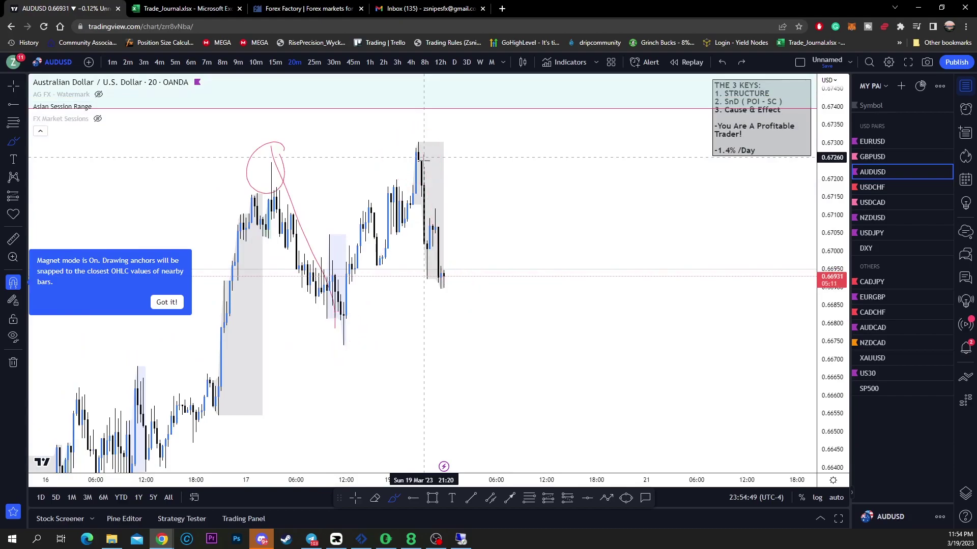
pyautogui.hotkey('ctrl', 'z')
pyautogui.hotkey('ctrl', 'z')
# Step: Circle the 17 March swing high with the brush
pyautogui.press('Escape')
pyautogui.moveTo(457, 217); pyautogui.dragTo(630, 251)
pyautogui.scroll(4, 631, 251)
pyautogui.moveTo(430, 324)
pyautogui.mouseDown()
pyautogui.moveTo(674, 305)
pyautogui.moveTo(506, 343)
pyautogui.mouseUp()
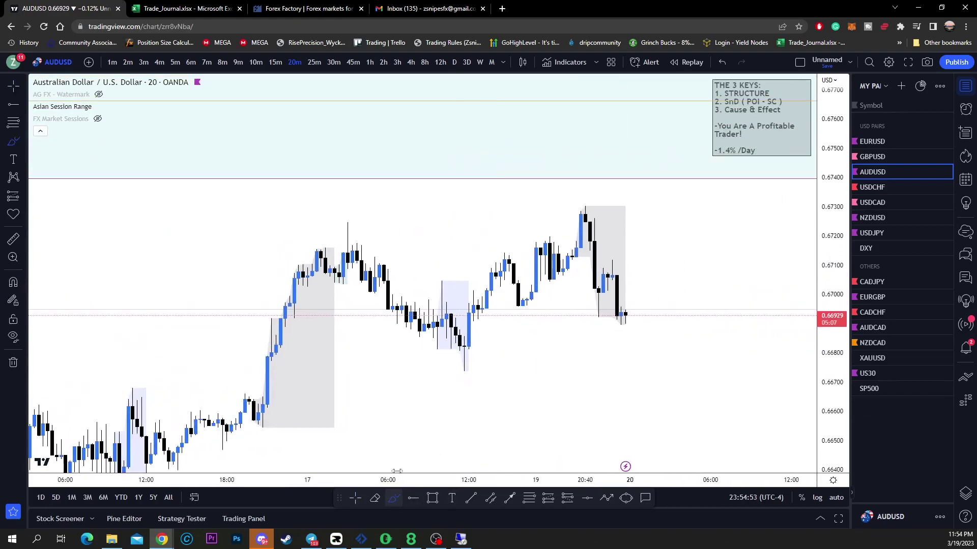
pyautogui.moveTo(294, 270)
pyautogui.mouseDown()
pyautogui.moveTo(307, 184)
pyautogui.moveTo(356, 278)
pyautogui.mouseUp()
# Step: Sketch horizontal levels, the rising leg to the 19 March high and loops around the 17 March swing
pyautogui.scroll(-4, 556, 357)
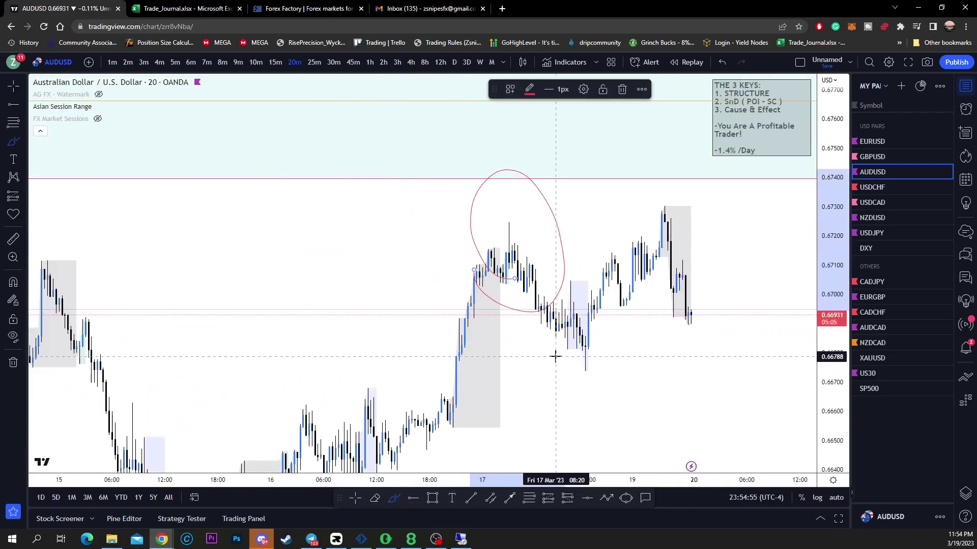
pyautogui.scroll(-6, 556, 357)
pyautogui.moveTo(829, 232); pyautogui.dragTo(829, 381)
pyautogui.press('Escape')
pyautogui.moveTo(758, 356)
pyautogui.mouseDown()
pyautogui.moveTo(686, 376)
pyautogui.moveTo(512, 365)
pyautogui.mouseUp()
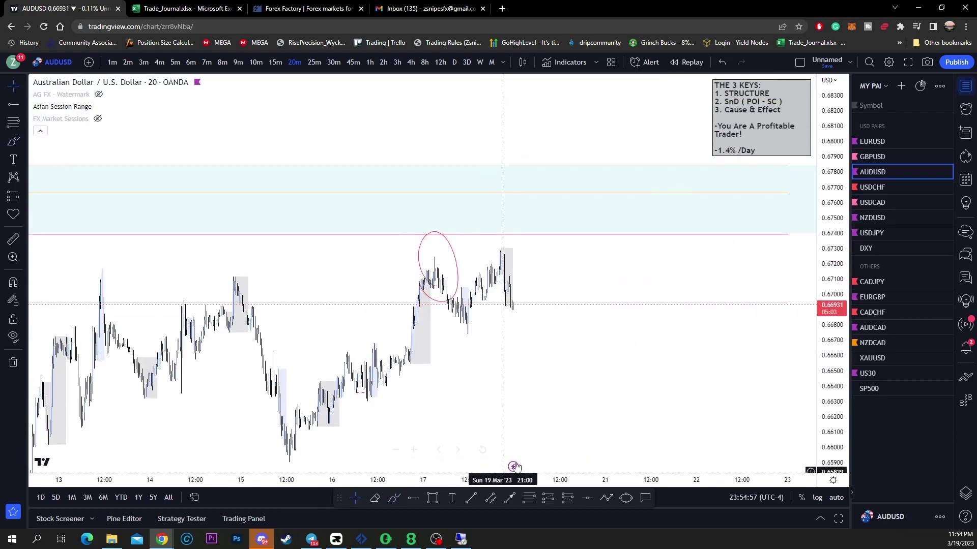
pyautogui.moveTo(514, 467); pyautogui.dragTo(388, 462)
pyautogui.click(395, 498)
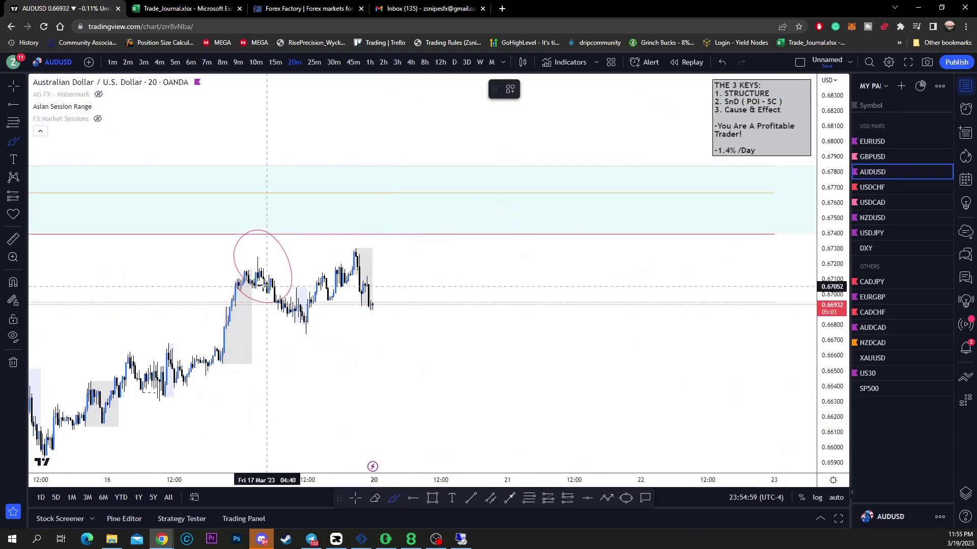
pyautogui.moveTo(265, 262); pyautogui.dragTo(348, 262)
pyautogui.moveTo(301, 322); pyautogui.dragTo(368, 252)
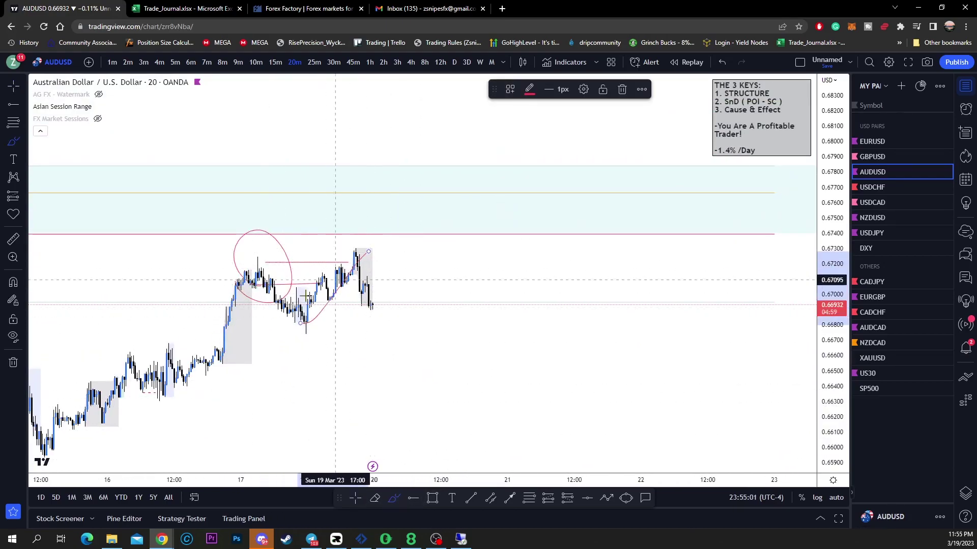
pyautogui.moveTo(203, 286)
pyautogui.mouseDown()
pyautogui.moveTo(299, 255)
pyautogui.moveTo(243, 252)
pyautogui.moveTo(326, 315)
pyautogui.mouseUp()
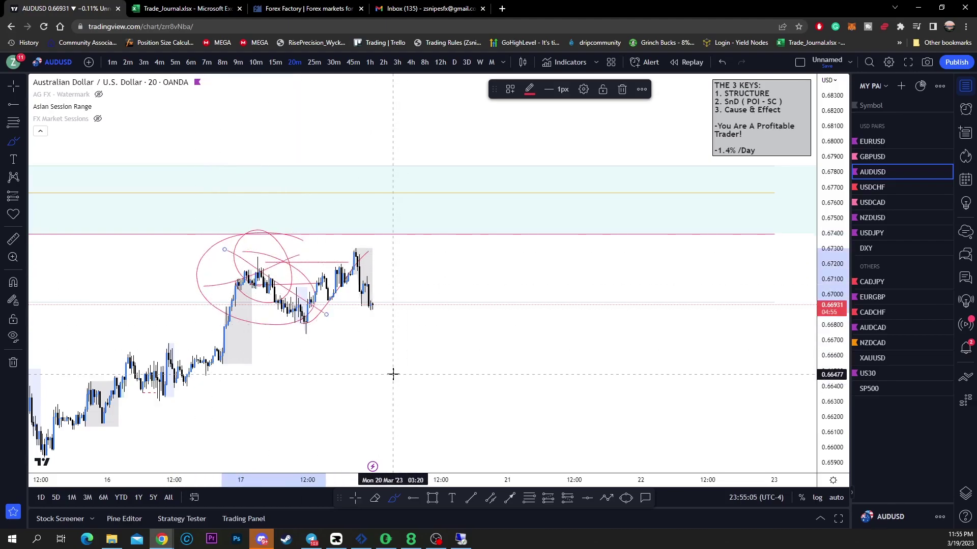
# Step: Undo the brush strokes drawn around the 17 March swing, including its first circle
pyautogui.hotkey('ctrl', 'z')
pyautogui.hotkey('ctrl', 'z')
pyautogui.hotkey('ctrl', 'z')
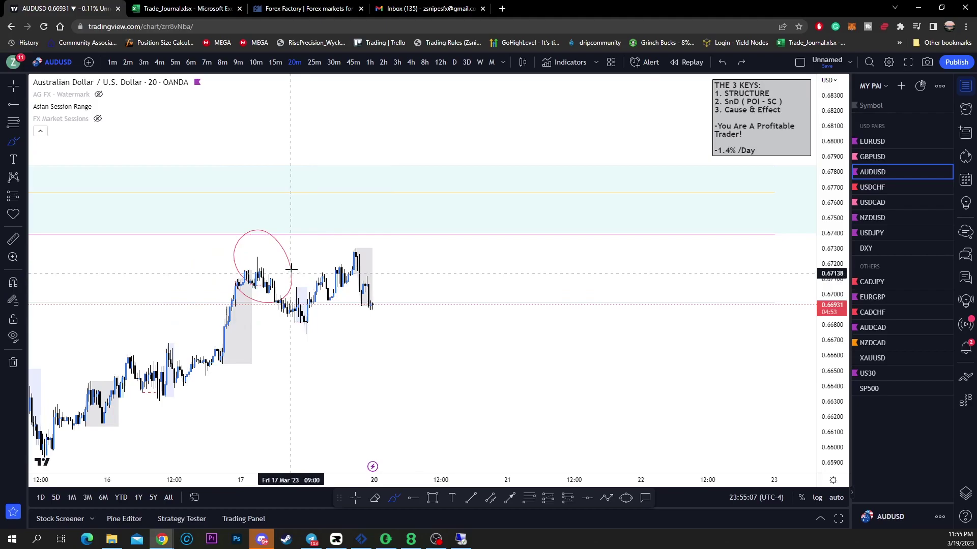
pyautogui.scroll(-3, 290, 275)
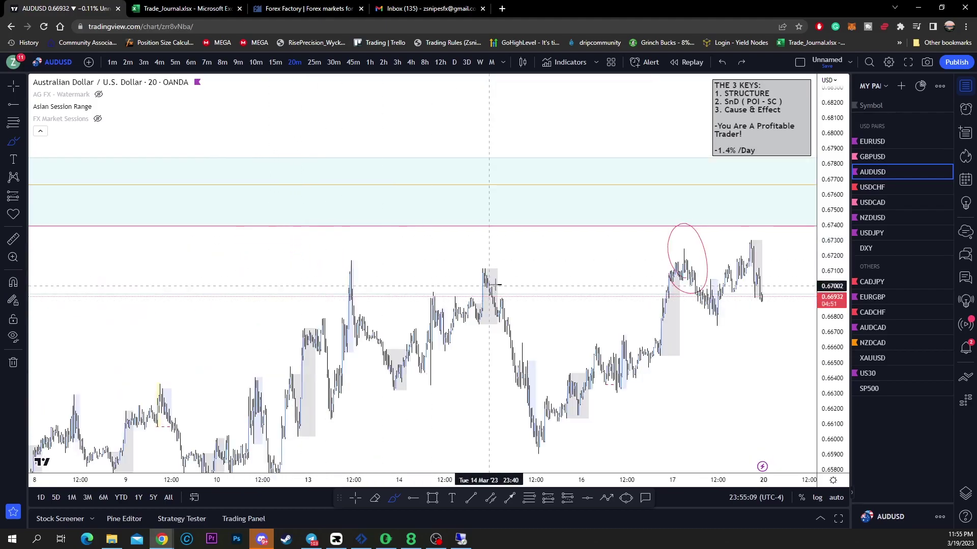
pyautogui.hotkey('ctrl', 'z')
pyautogui.hotkey('ctrl', 'z')
# Step: Draw a wider brush circle around the 17 March high and the dip after it, and undo it
pyautogui.moveTo(714, 232); pyautogui.dragTo(694, 208)
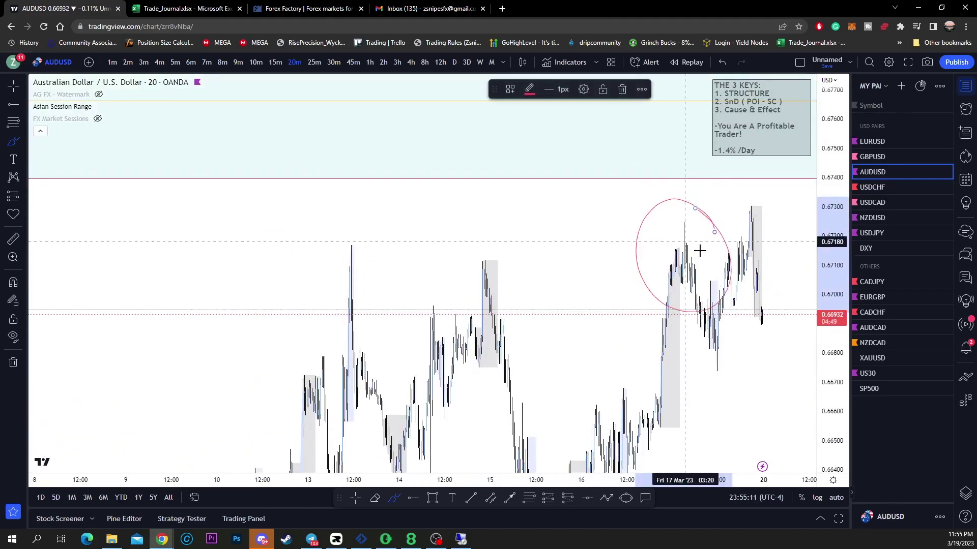
pyautogui.press('ctrl')
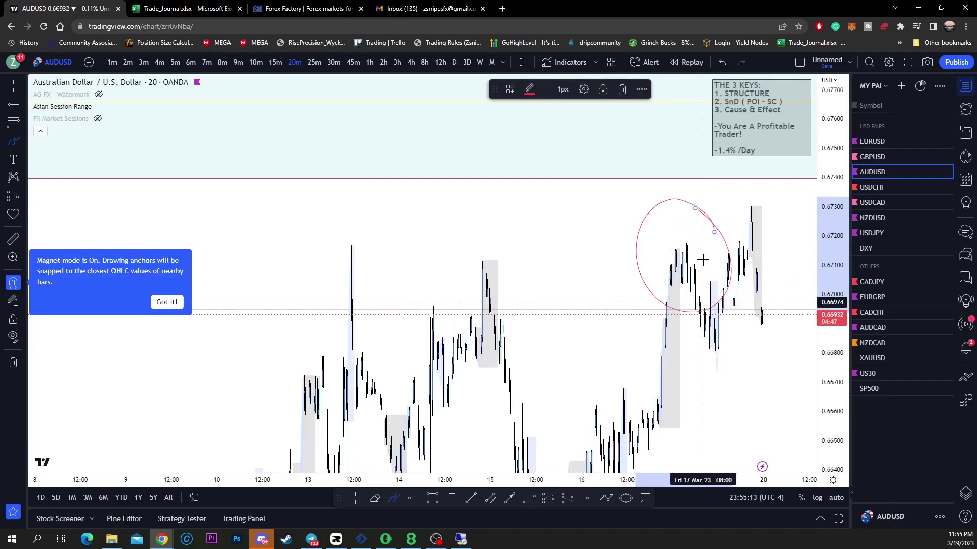
pyautogui.hotkey('ctrl', 'z')
# Step: Examine the February to March decline, the Re-Distr. box and the shaded supply zone above current price
pyautogui.press('Escape')
pyautogui.moveTo(732, 258); pyautogui.dragTo(561, 292)
pyautogui.scroll(-3, 781, 231)
pyautogui.moveTo(801, 173); pyautogui.dragTo(760, 332)
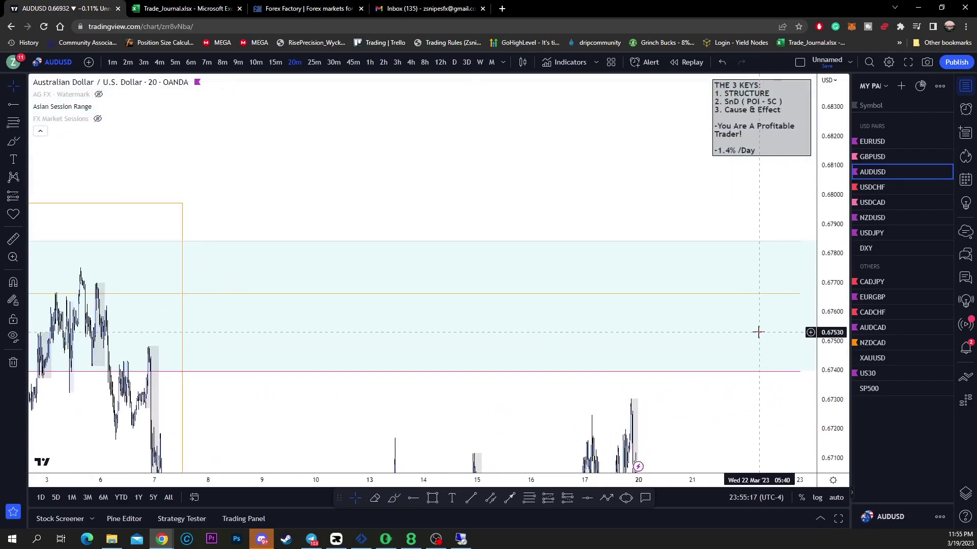
pyautogui.scroll(-5, 733, 224)
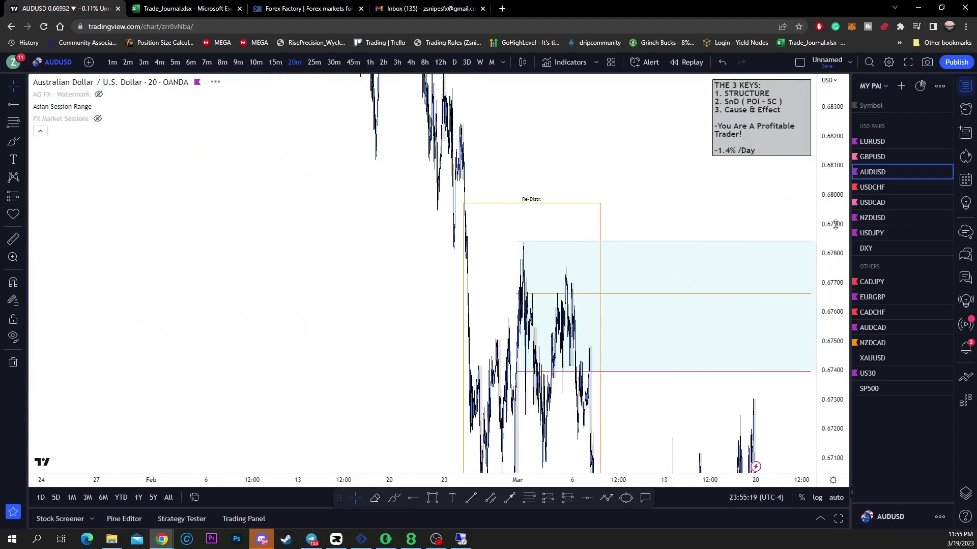
pyautogui.doubleClick(835, 224)
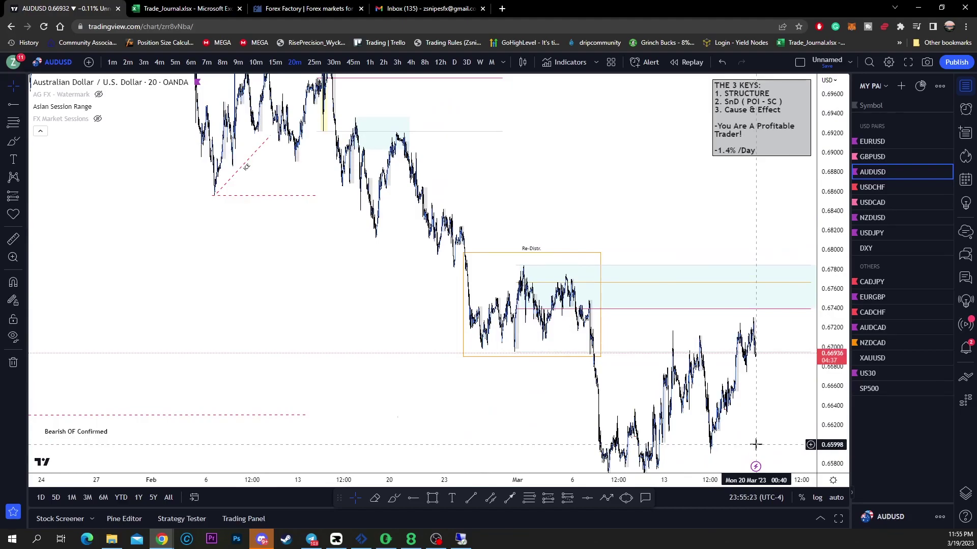
pyautogui.moveTo(702, 182); pyautogui.dragTo(562, 200)
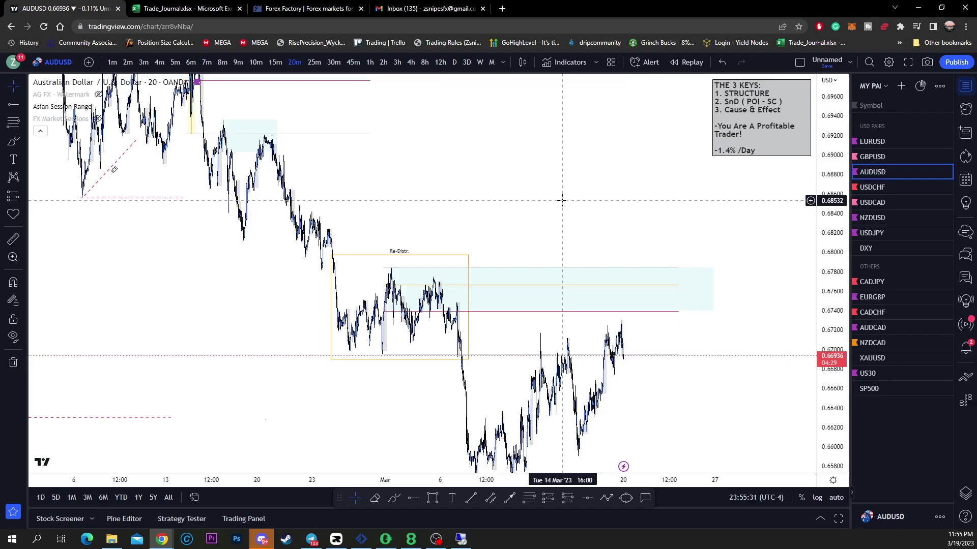
pyautogui.moveTo(814, 264); pyautogui.dragTo(813, 315)
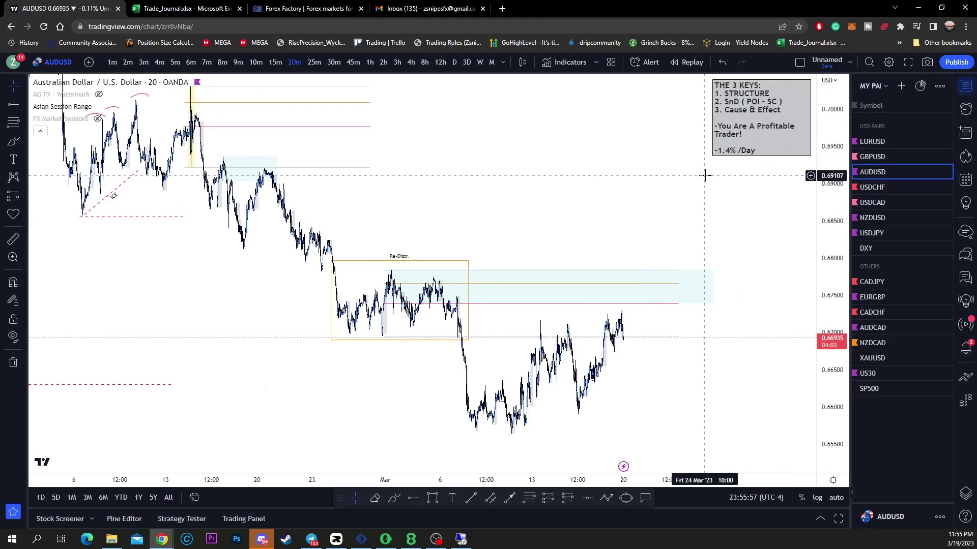
pyautogui.moveTo(704, 174); pyautogui.dragTo(657, 177)
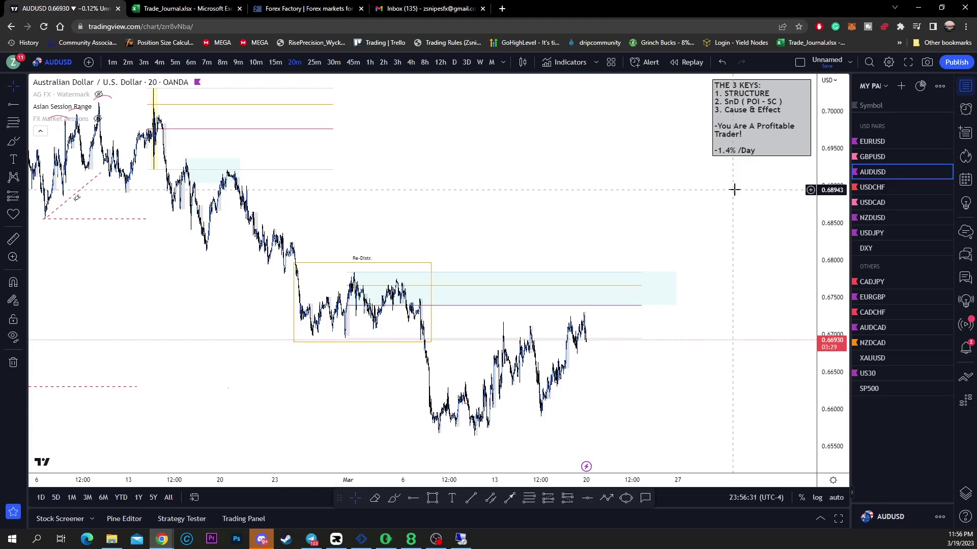
# Step: Switch the AUDUSD chart to the 2h timeframe and frame the Re-Distr. box with the March price action
pyautogui.click(383, 62)
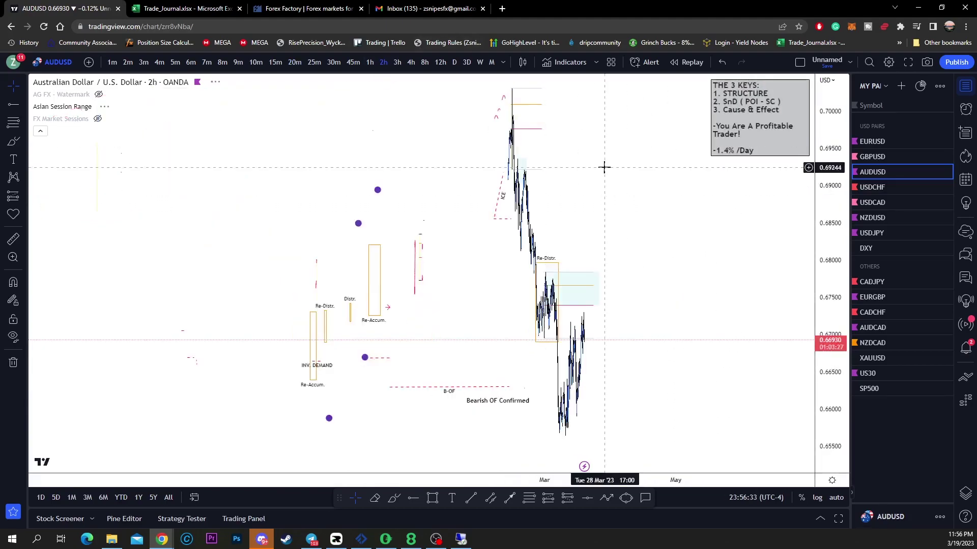
pyautogui.scroll(4, 534, 346)
pyautogui.moveTo(483, 365); pyautogui.dragTo(712, 376)
pyautogui.scroll(4, 534, 397)
pyautogui.moveTo(483, 403); pyautogui.dragTo(830, 285)
pyautogui.moveTo(516, 431); pyautogui.dragTo(591, 402)
pyautogui.scroll(4, 539, 400)
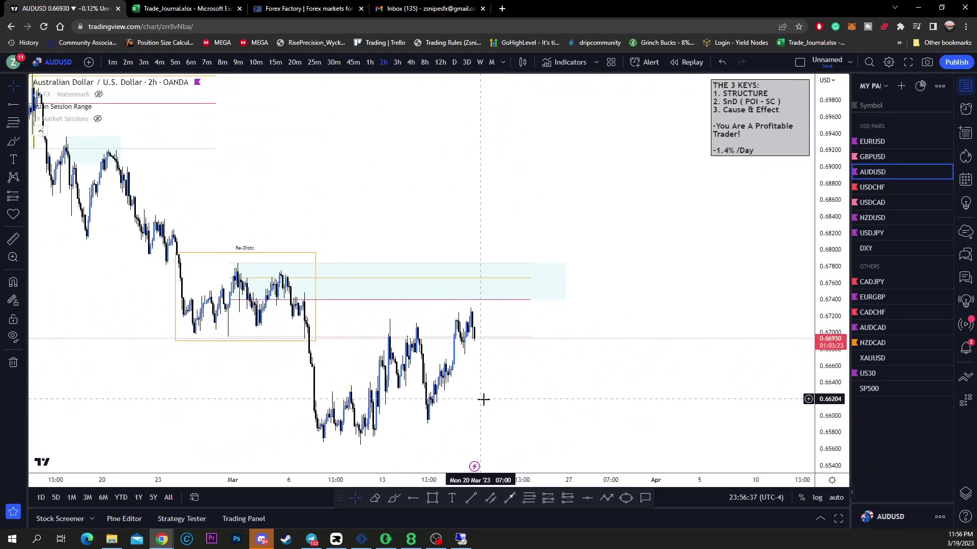
pyautogui.moveTo(539, 372); pyautogui.dragTo(628, 327)
# Step: Try circling the Re-Distr. box with the brush twice, deleting each circle
pyautogui.click(393, 497)
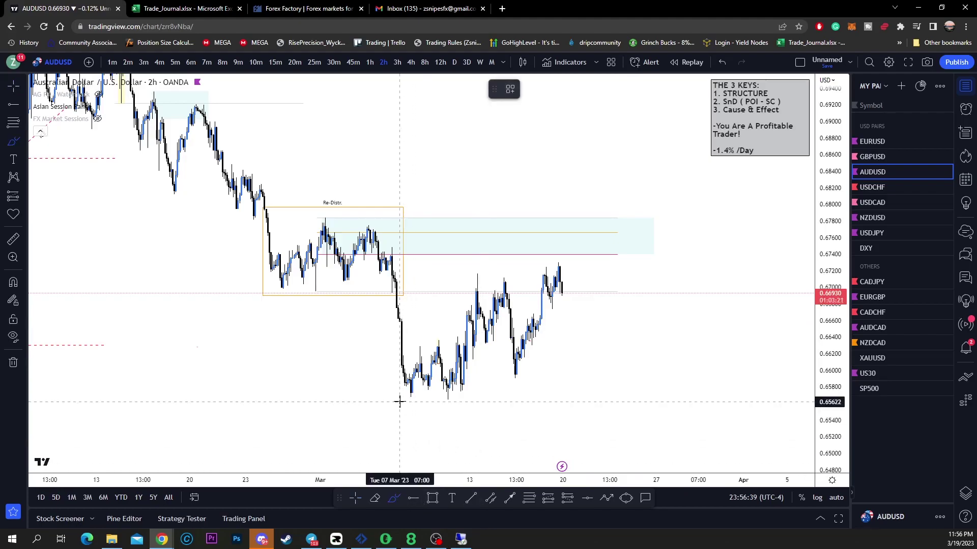
pyautogui.moveTo(442, 245); pyautogui.dragTo(404, 188)
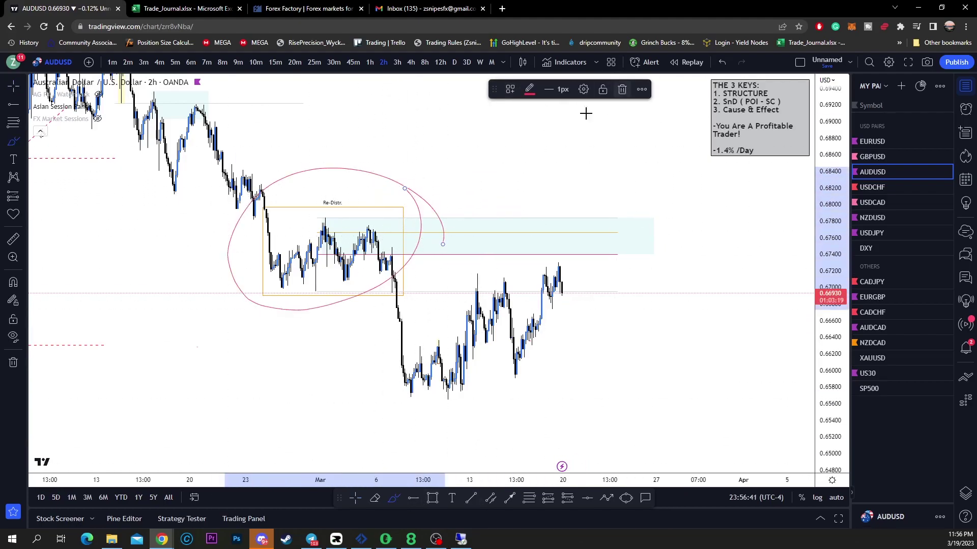
pyautogui.click(622, 89)
pyautogui.moveTo(447, 247)
pyautogui.mouseDown()
pyautogui.moveTo(237, 268)
pyautogui.moveTo(434, 206)
pyautogui.mouseUp()
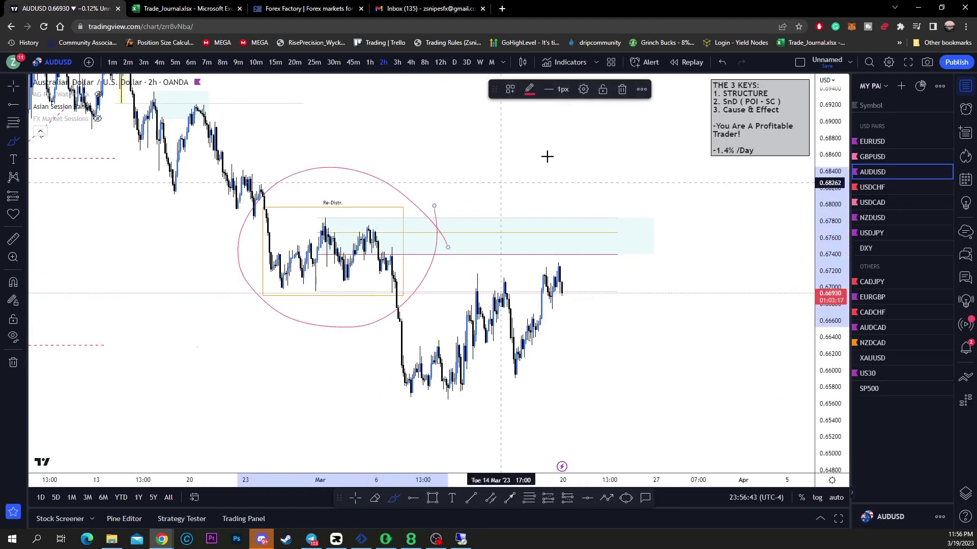
pyautogui.click(622, 89)
# Step: Mark the Re-Distr. box with a brush arrow and a circle, and trace the drop to the March low
pyautogui.moveTo(473, 129)
pyautogui.mouseDown()
pyautogui.moveTo(432, 203)
pyautogui.moveTo(403, 181)
pyautogui.mouseUp()
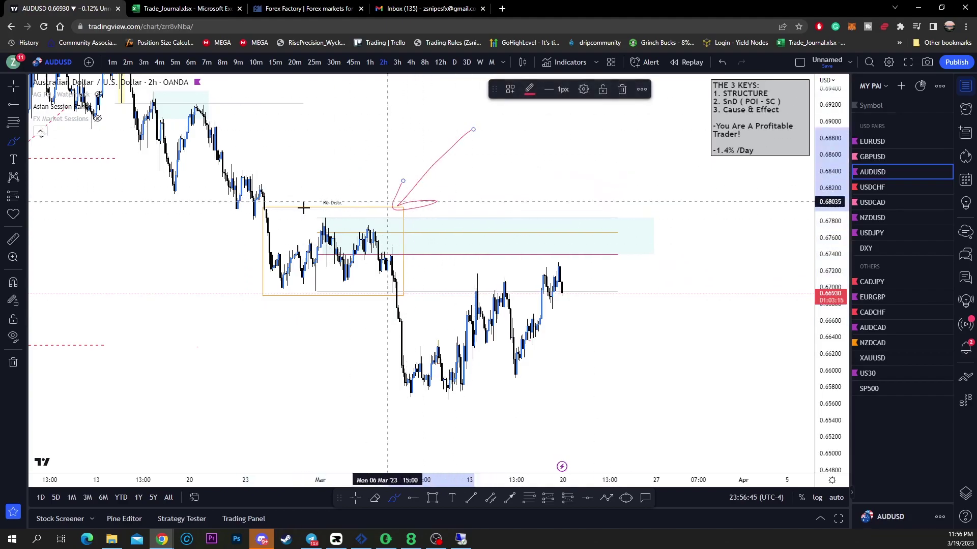
pyautogui.scroll(-3, 402, 213)
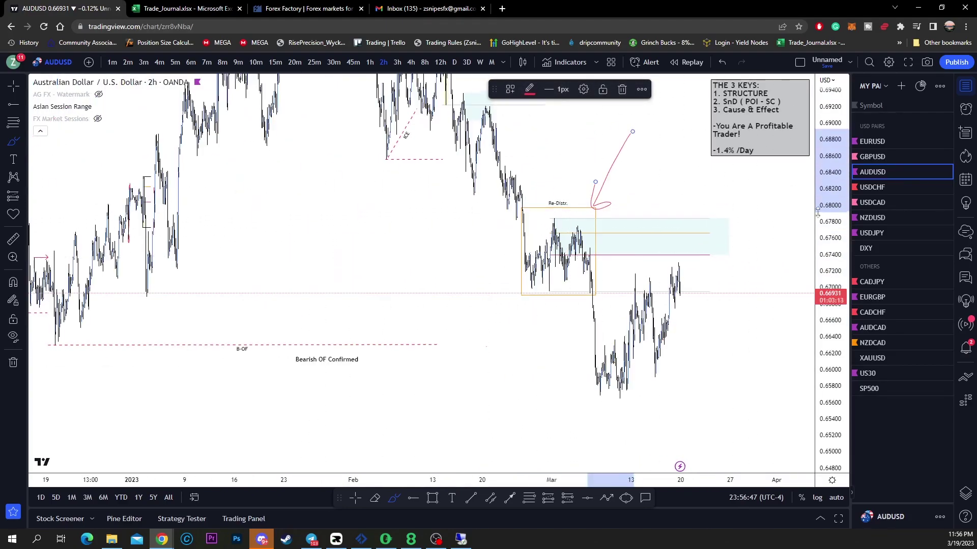
pyautogui.moveTo(818, 212); pyautogui.dragTo(818, 278)
pyautogui.scroll(4, 606, 288)
pyautogui.scroll(2, 422, 254)
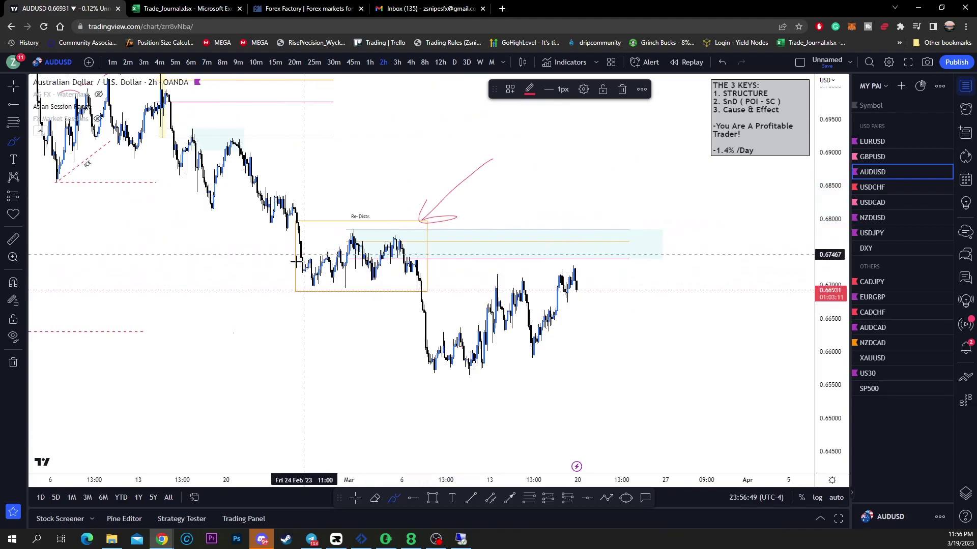
pyautogui.scroll(-5, 290, 254)
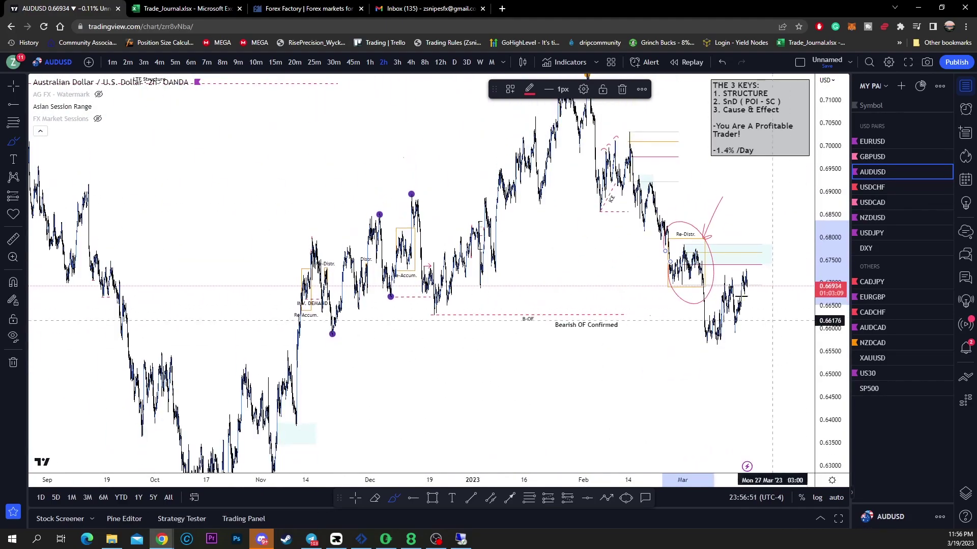
pyautogui.moveTo(691, 251); pyautogui.dragTo(710, 351)
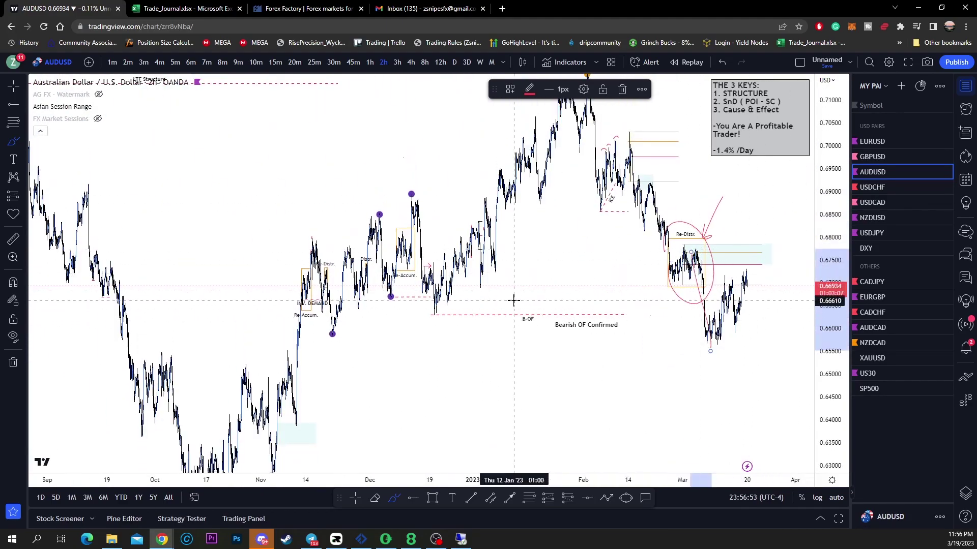
# Step: Brush a line along the B-OF low, then mark the shaded supply zone with an arrow and a circle
pyautogui.moveTo(509, 315); pyautogui.dragTo(389, 312)
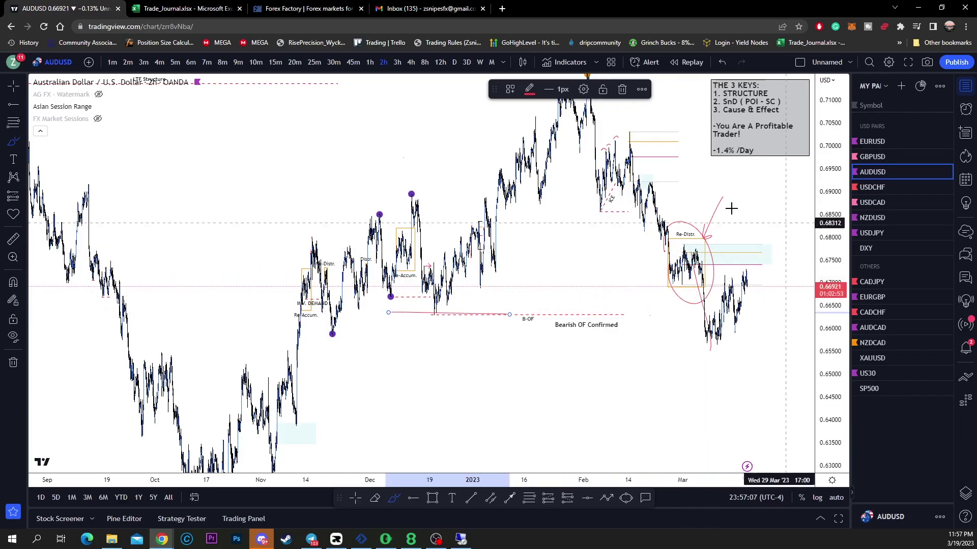
pyautogui.moveTo(716, 244); pyautogui.dragTo(771, 214)
pyautogui.moveTo(836, 161); pyautogui.dragTo(832, 265)
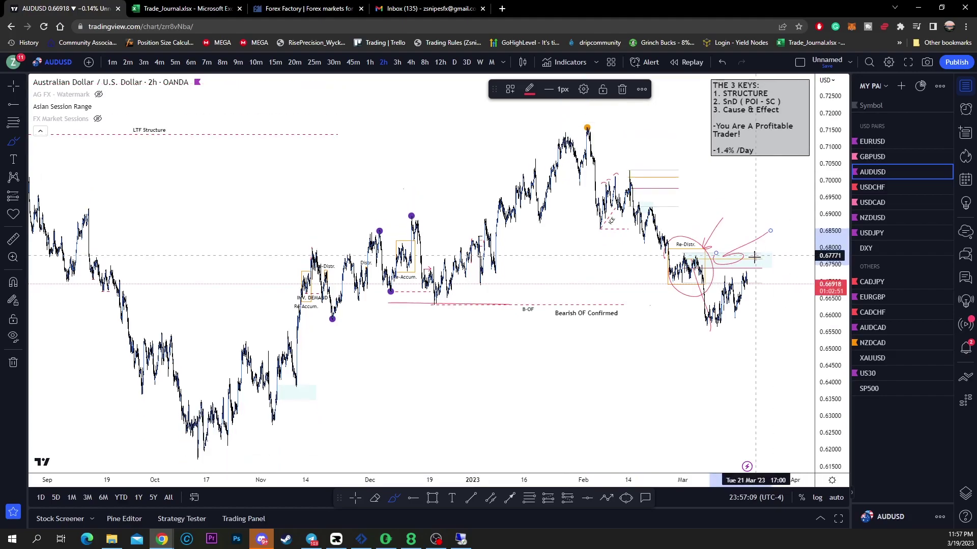
pyautogui.scroll(3, 754, 259)
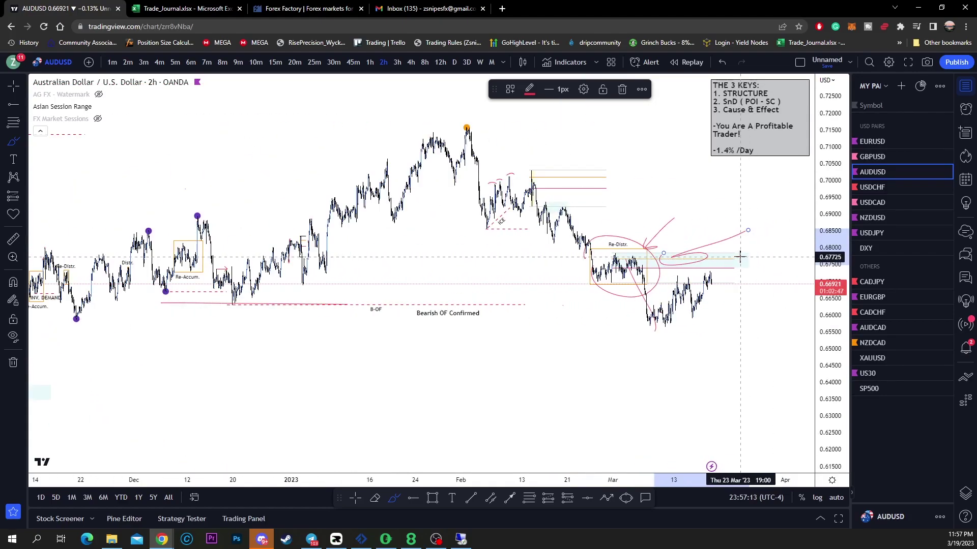
# Step: Undo all the brush marks around the Re-Distr. box, the supply zone and the B-OF low, and put the brush away
pyautogui.hotkey('ctrl', 'z')
pyautogui.hotkey('ctrl', 'z')
pyautogui.hotkey('ctrl', 'z')
pyautogui.hotkey('ctrl', 'z')
pyautogui.hotkey('ctrl', 'z')
pyautogui.hotkey('ctrl', 'z')
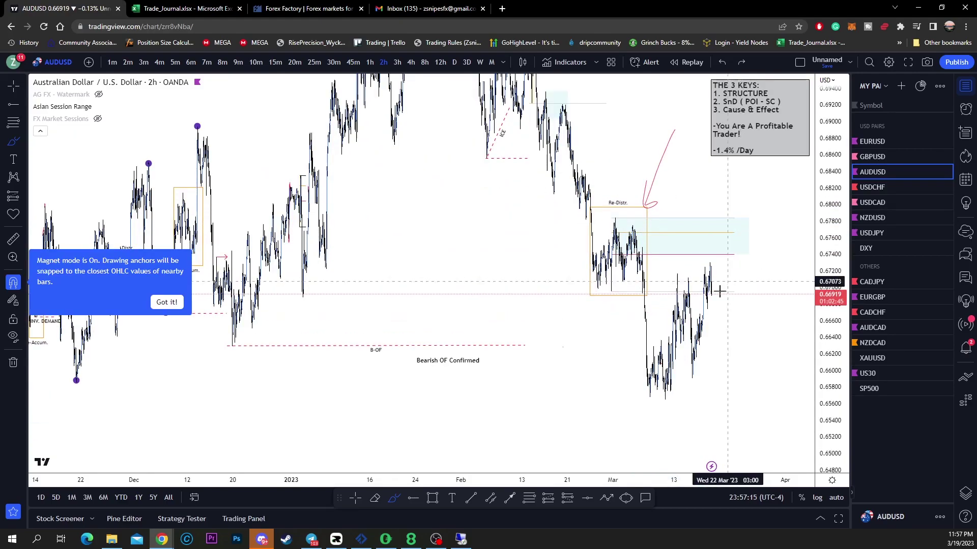
pyautogui.hotkey('ctrl', 'z')
pyautogui.hotkey('ctrl', 'z')
pyautogui.press('Escape')
# Step: Brush a price schematic in empty chart space showing a drop, range, rally, second range and selloff, with two horizontal lines bounding the upper range
pyautogui.moveTo(748, 314); pyautogui.dragTo(448, 377)
pyautogui.moveTo(631, 221)
pyautogui.mouseDown()
pyautogui.moveTo(384, 311)
pyautogui.moveTo(253, 244)
pyautogui.mouseUp()
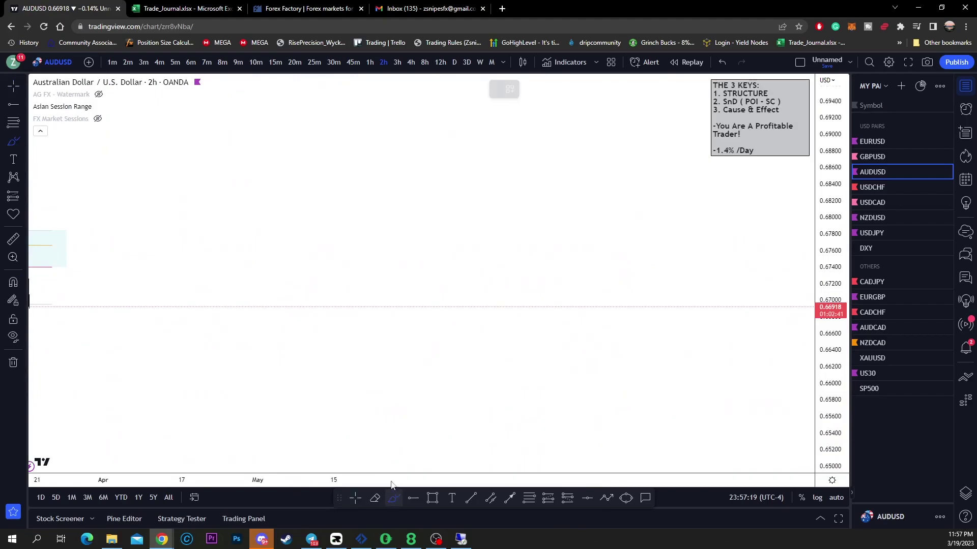
pyautogui.moveTo(292, 215)
pyautogui.mouseDown()
pyautogui.moveTo(319, 340)
pyautogui.moveTo(331, 321)
pyautogui.moveTo(351, 331)
pyautogui.moveTo(392, 385)
pyautogui.mouseUp()
pyautogui.moveTo(413, 344); pyautogui.dragTo(441, 317)
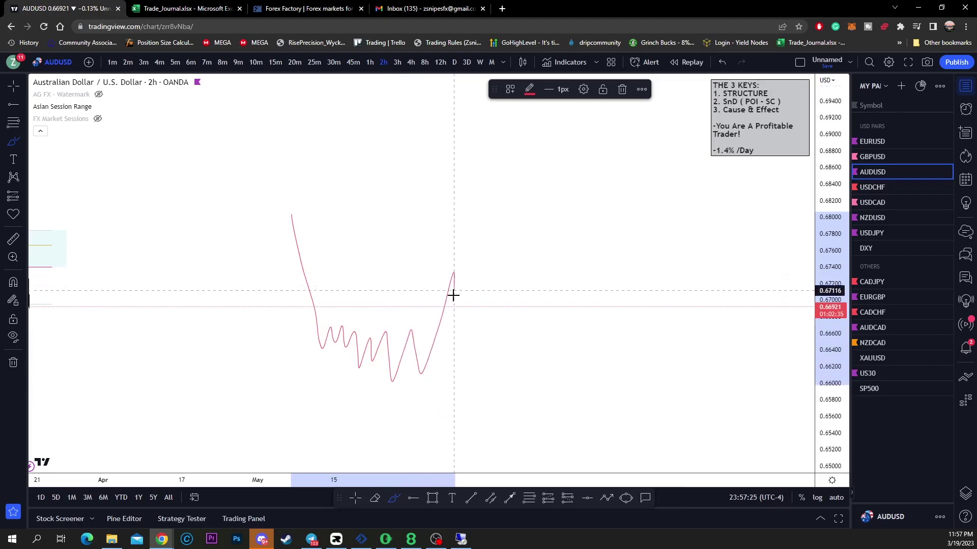
pyautogui.moveTo(510, 257); pyautogui.dragTo(522, 409)
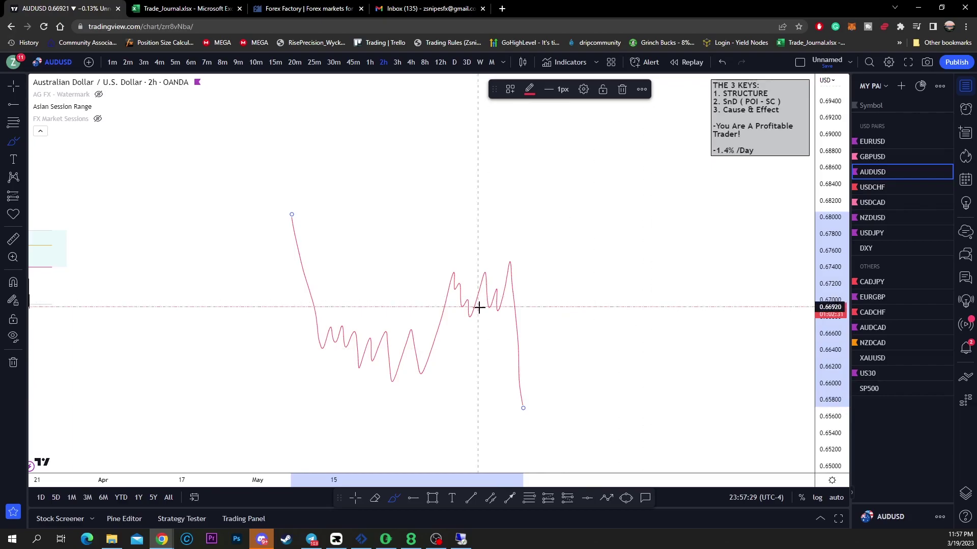
pyautogui.moveTo(496, 314); pyautogui.dragTo(632, 314)
pyautogui.moveTo(500, 264); pyautogui.dragTo(583, 263)
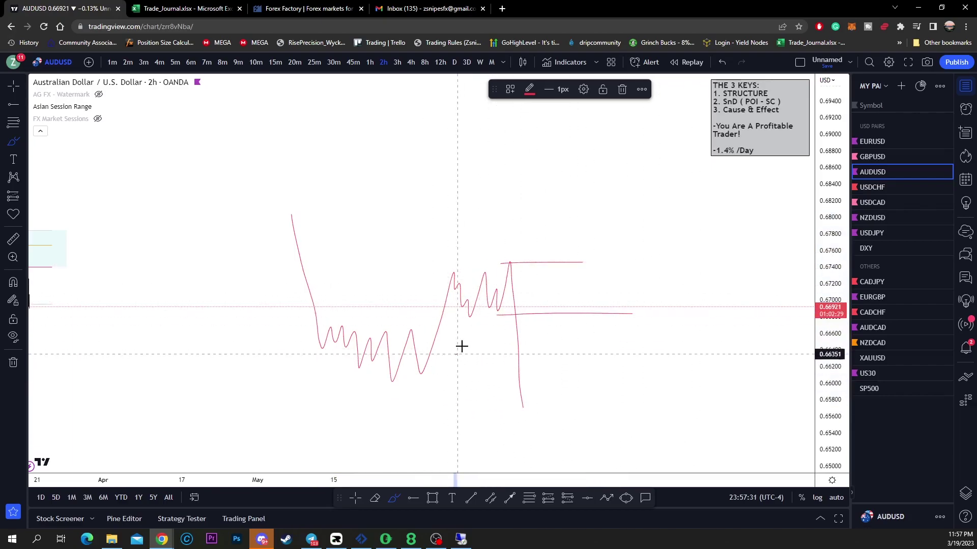
# Step: Circle the schematic's lower range, underline its lows, label it "buyers", and add an upward arrow and a line at the lowest low
pyautogui.moveTo(460, 345); pyautogui.dragTo(436, 308)
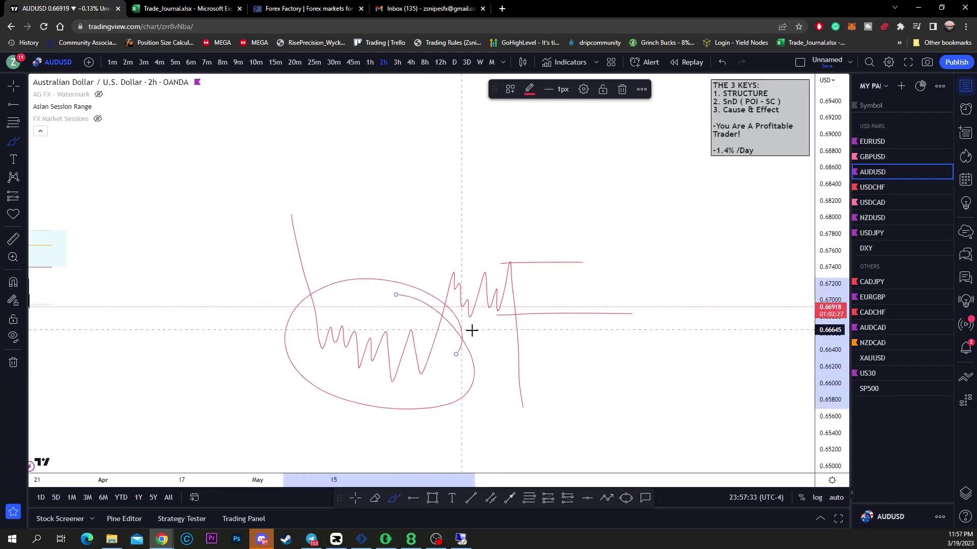
pyautogui.moveTo(304, 354); pyautogui.dragTo(406, 398)
pyautogui.moveTo(404, 386); pyautogui.dragTo(437, 393)
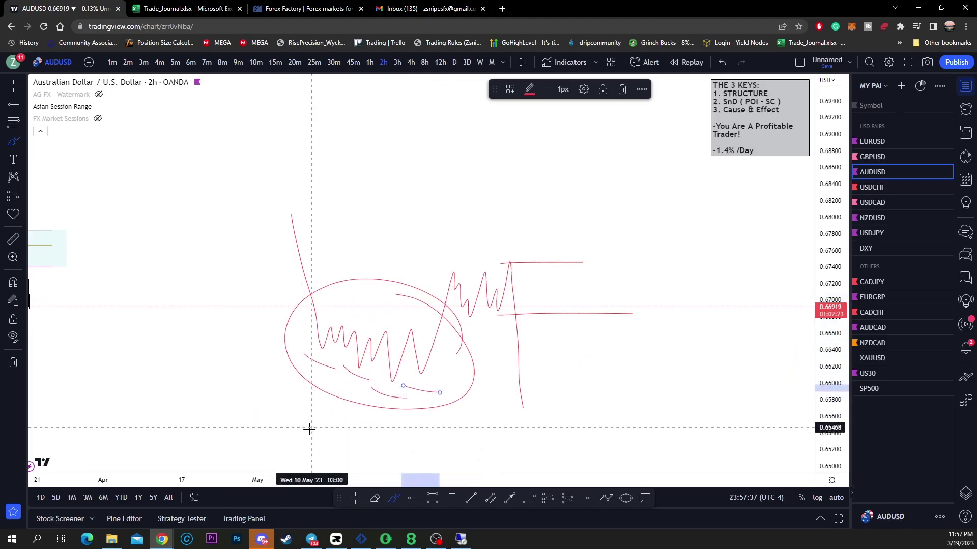
pyautogui.moveTo(307, 383)
pyautogui.mouseDown()
pyautogui.moveTo(305, 410)
pyautogui.moveTo(361, 408)
pyautogui.mouseUp()
pyautogui.moveTo(371, 443)
pyautogui.mouseDown()
pyautogui.moveTo(384, 422)
pyautogui.moveTo(429, 414)
pyautogui.moveTo(469, 431)
pyautogui.mouseUp()
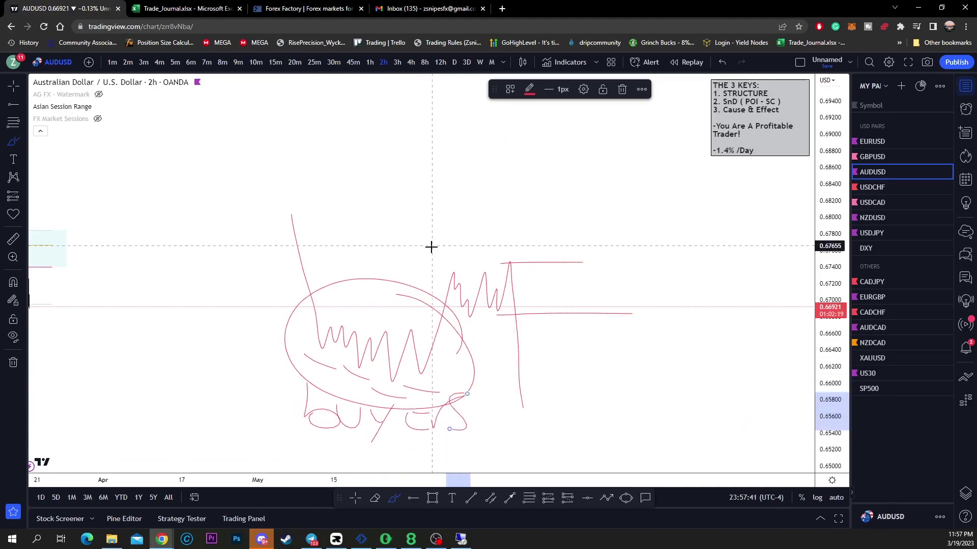
pyautogui.moveTo(430, 247)
pyautogui.mouseDown()
pyautogui.moveTo(464, 159)
pyautogui.moveTo(429, 173)
pyautogui.mouseUp()
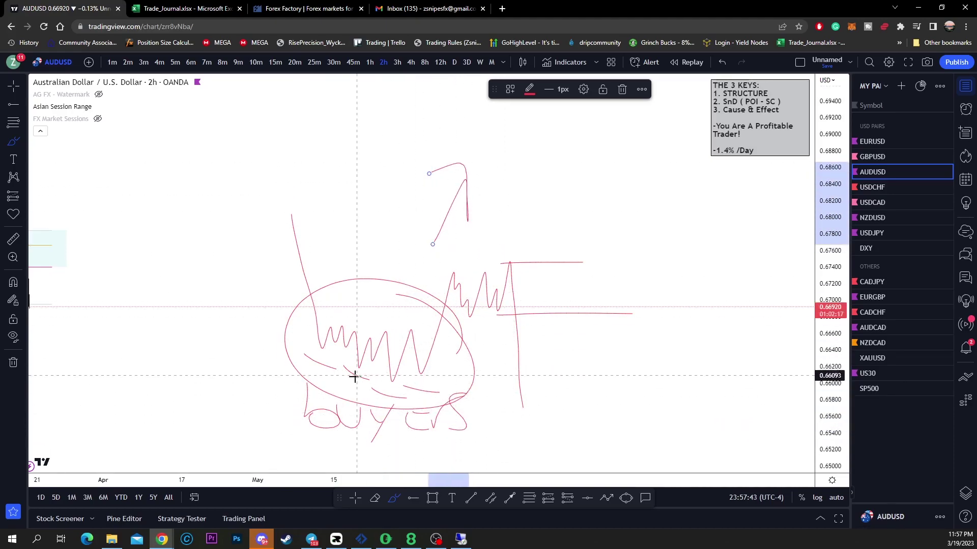
pyautogui.moveTo(349, 381); pyautogui.dragTo(472, 381)
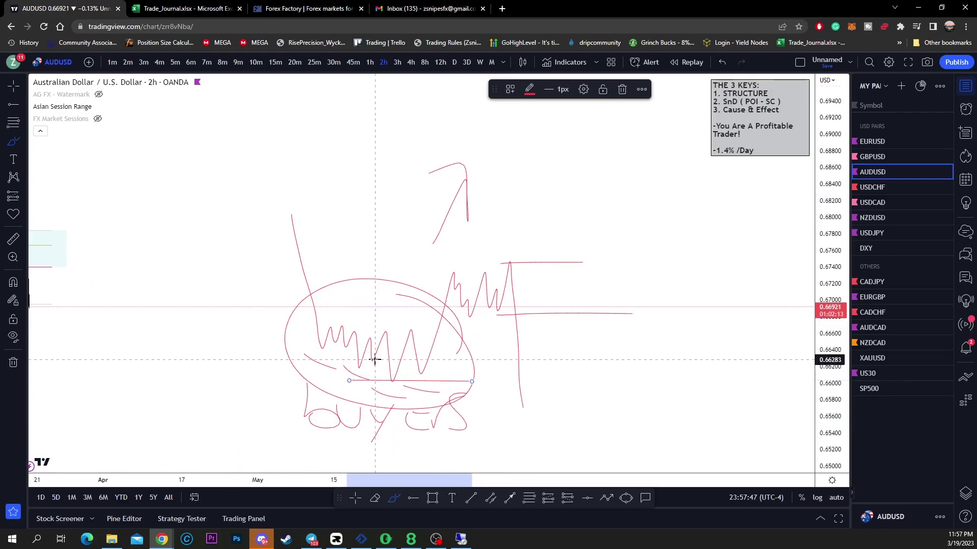
# Step: Point arrows at the schematic's upper zone and lower range, and extend the price path back into the zone and down again
pyautogui.moveTo(605, 161)
pyautogui.mouseDown()
pyautogui.moveTo(567, 246)
pyautogui.moveTo(543, 228)
pyautogui.mouseUp()
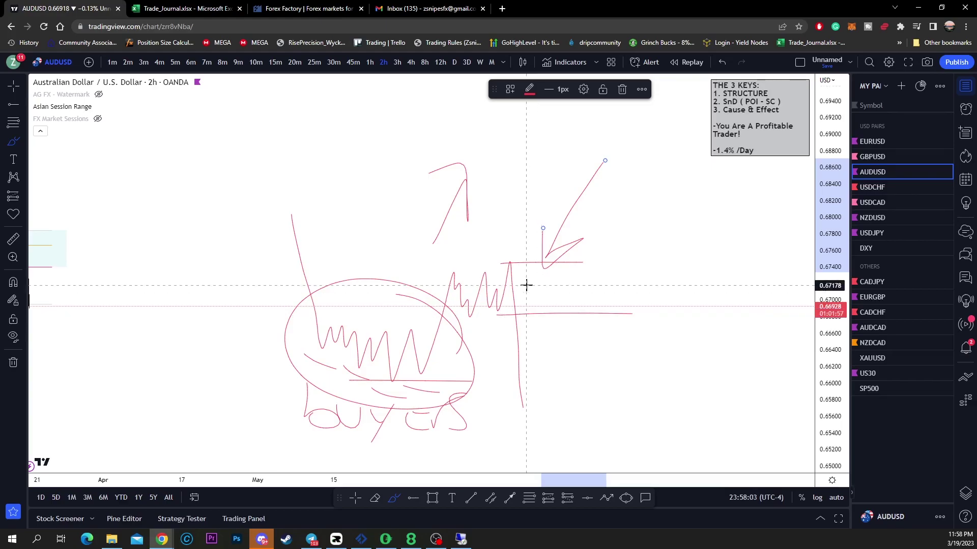
pyautogui.moveTo(519, 401)
pyautogui.mouseDown()
pyautogui.moveTo(563, 349)
pyautogui.moveTo(577, 297)
pyautogui.moveTo(624, 377)
pyautogui.mouseUp()
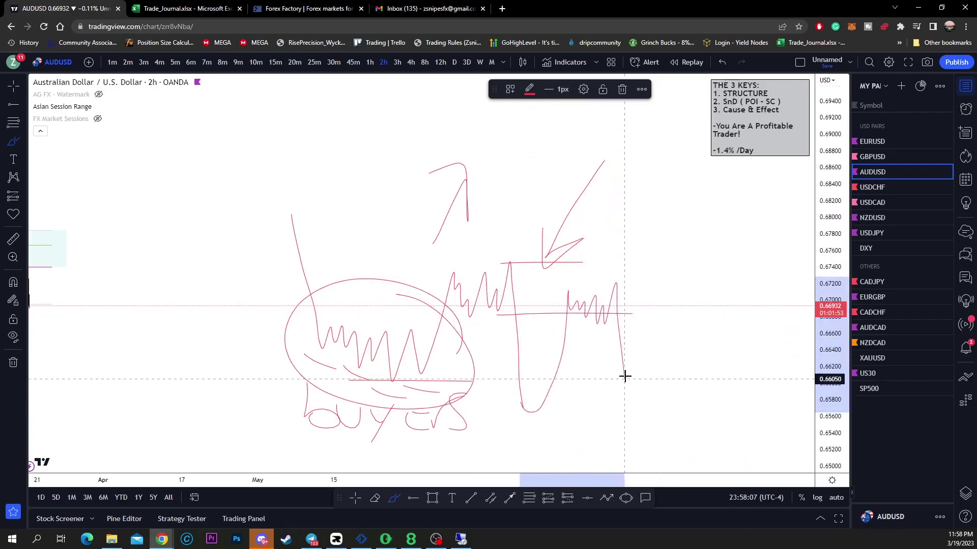
pyautogui.moveTo(495, 319); pyautogui.dragTo(442, 365)
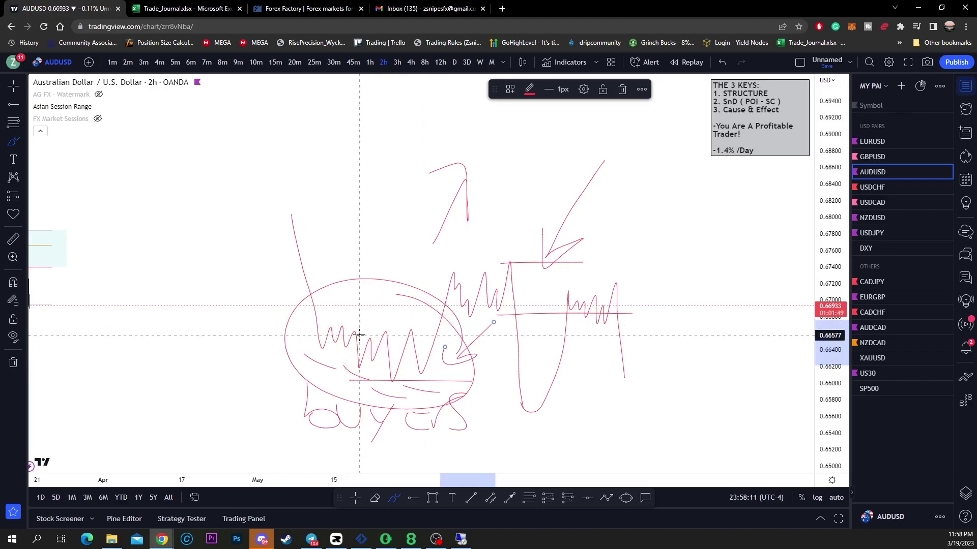
# Step: Undo every brush stroke of the schematic and bring the AUDUSD price action with the Re-Distr. box back into view
pyautogui.hotkey('ctrl', 'z')
pyautogui.hotkey('ctrl', 'z')
pyautogui.hotkey('ctrl', 'z')
pyautogui.hotkey('ctrl', 'z')
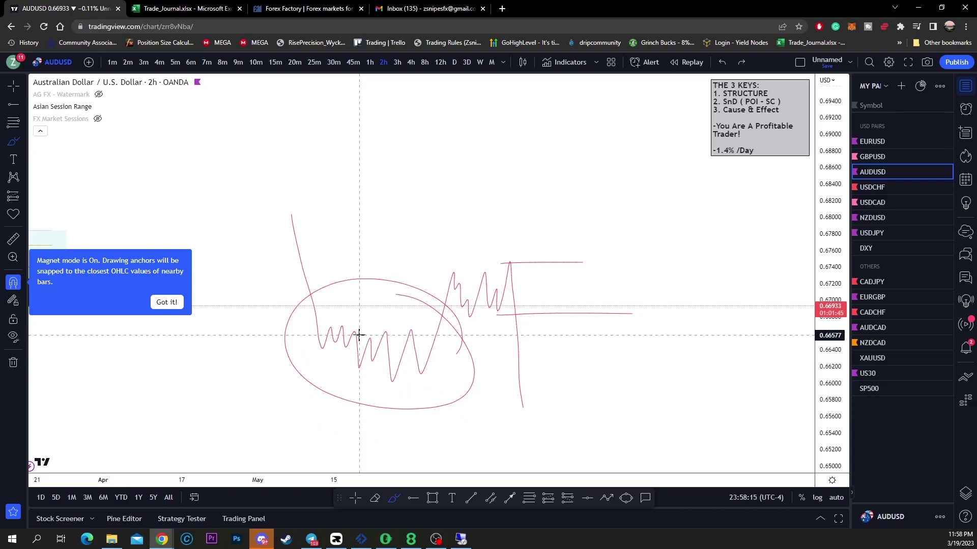
pyautogui.hotkey('ctrl', 'z')
pyautogui.hotkey('ctrl', 'z')
pyautogui.hotkey('ctrl', 'z')
pyautogui.hotkey('ctrl', 'z')
pyautogui.press('Escape')
pyautogui.scroll(-5, 457, 325)
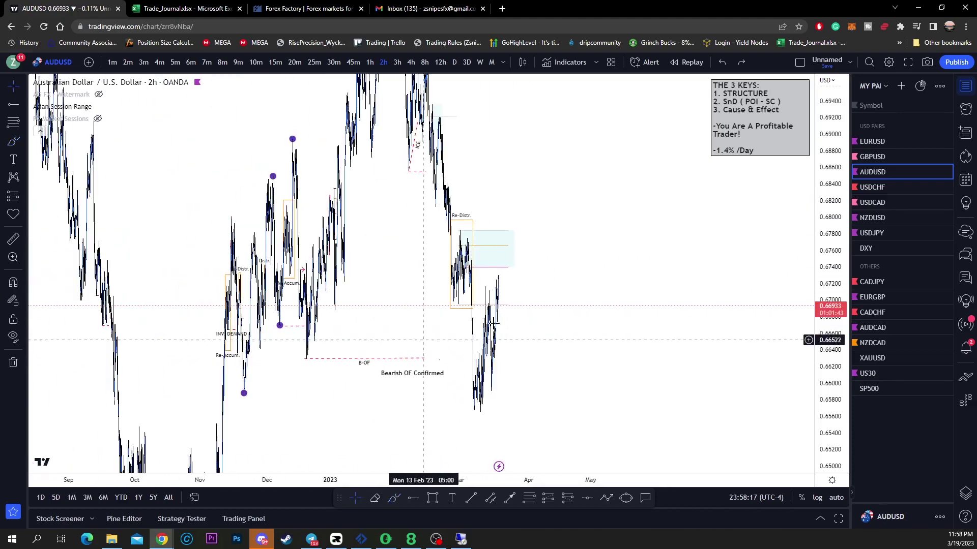
pyautogui.scroll(4, 630, 362)
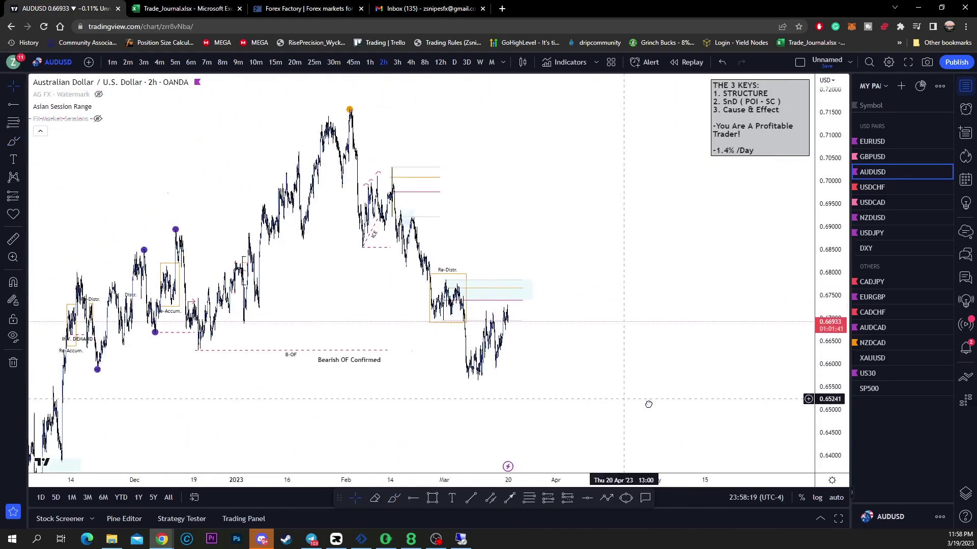
pyautogui.moveTo(649, 405); pyautogui.dragTo(673, 408)
pyautogui.scroll(5, 649, 405)
pyautogui.moveTo(346, 336); pyautogui.dragTo(549, 336)
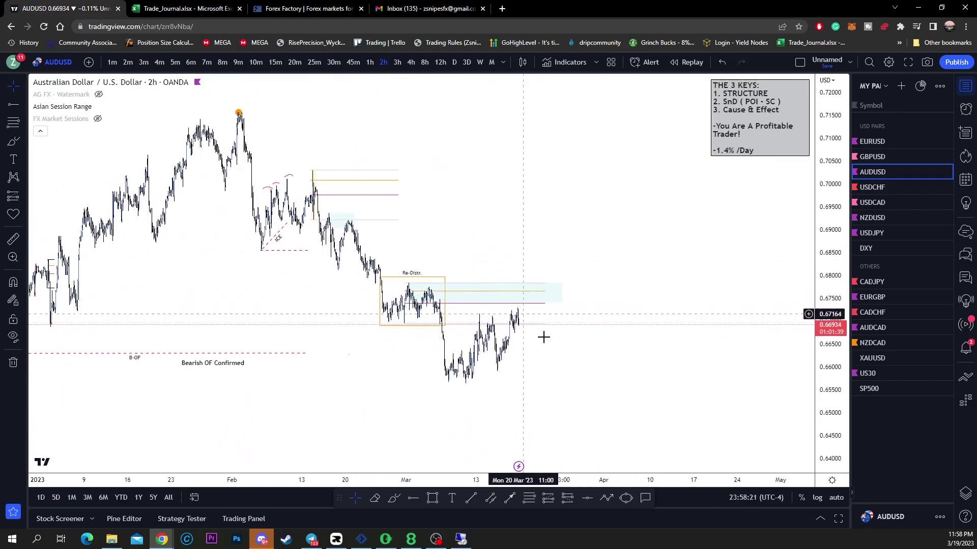
# Step: Switch the chart to USDCAD and frame the 30-minute price action from about 6 to 20 March
pyautogui.click(888, 199)
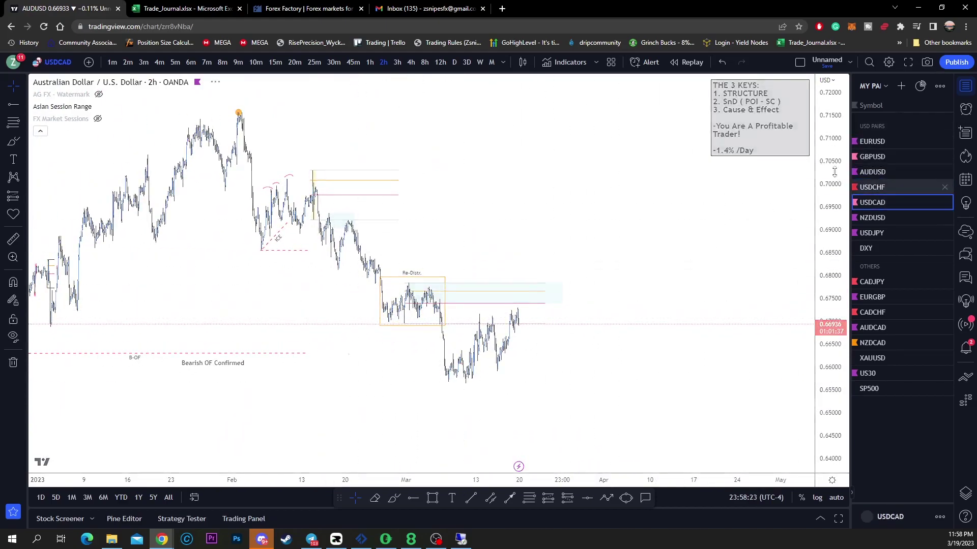
pyautogui.scroll(-5, 676, 343)
pyautogui.scroll(8, 676, 344)
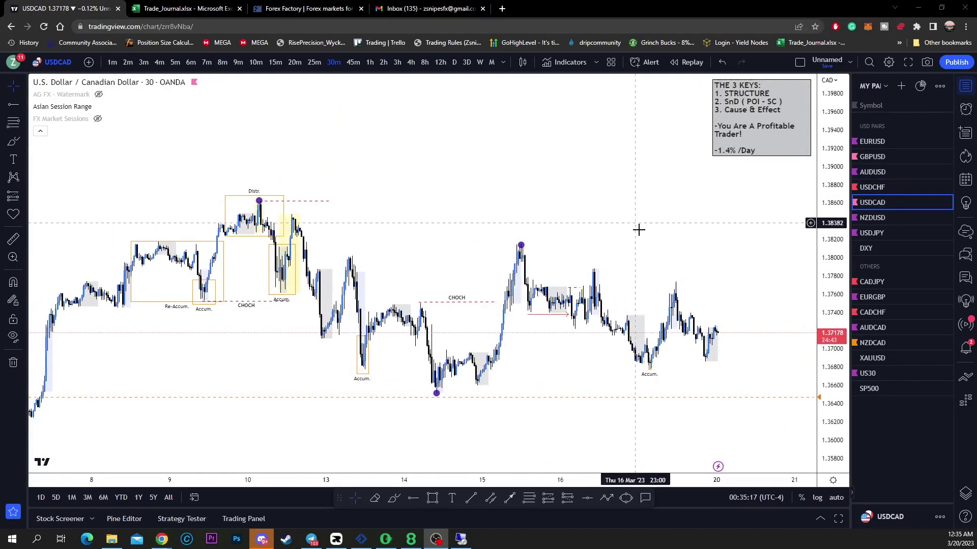
pyautogui.scroll(-1, 680, 230)
pyautogui.moveTo(686, 220); pyautogui.dragTo(616, 206)
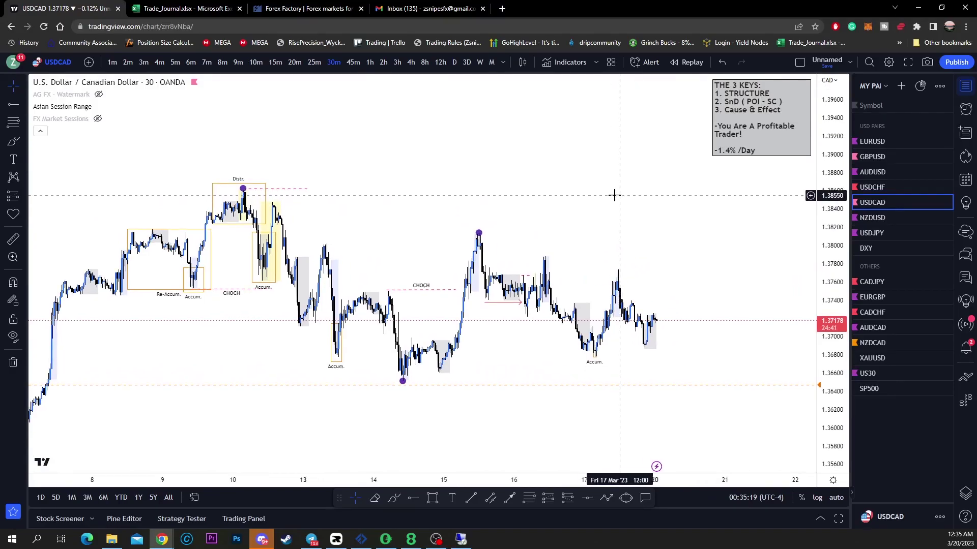
pyautogui.scroll(-1, 636, 183)
pyautogui.scroll(-1, 600, 372)
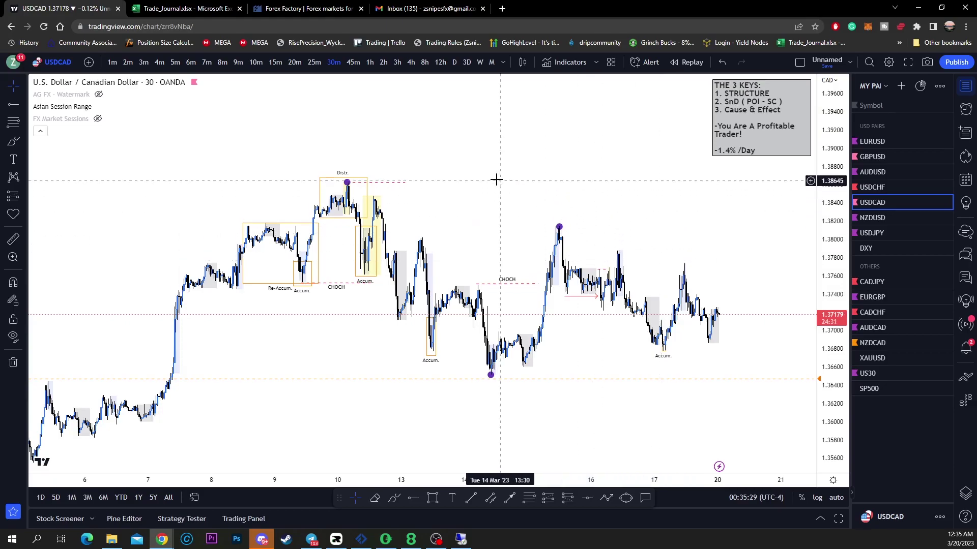
pyautogui.moveTo(497, 181); pyautogui.dragTo(438, 266)
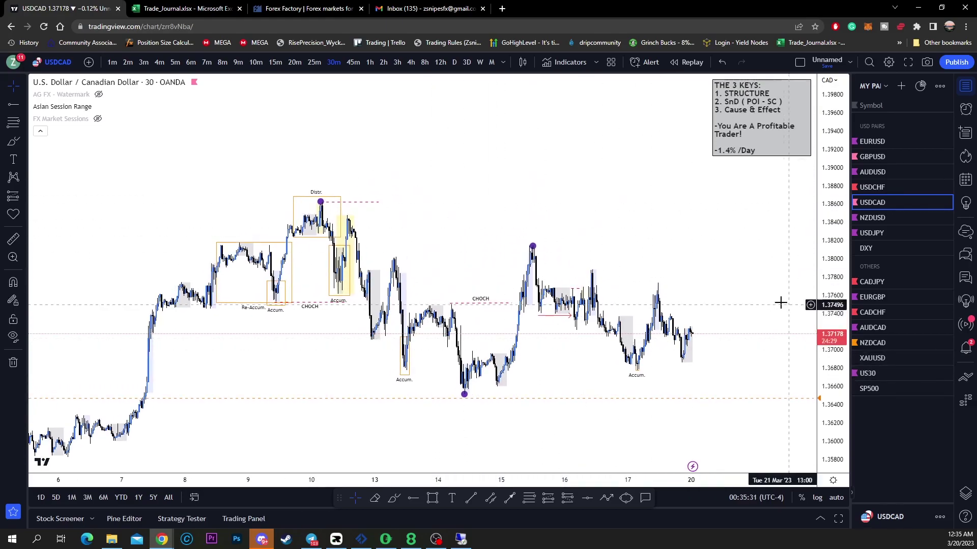
pyautogui.moveTo(766, 322); pyautogui.dragTo(816, 321)
pyautogui.moveTo(834, 354); pyautogui.dragTo(679, 269)
pyautogui.moveTo(829, 260); pyautogui.dragTo(829, 304)
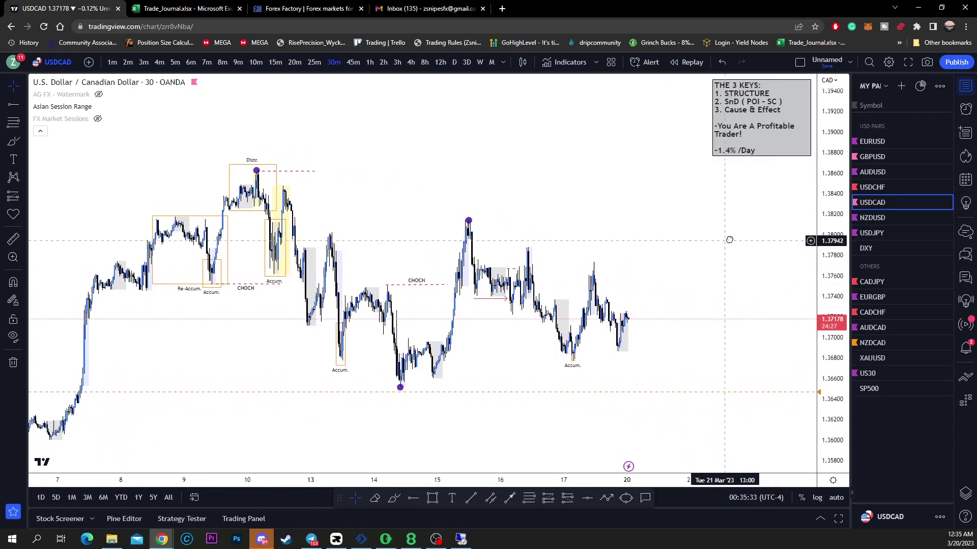
pyautogui.moveTo(728, 240); pyautogui.dragTo(770, 265)
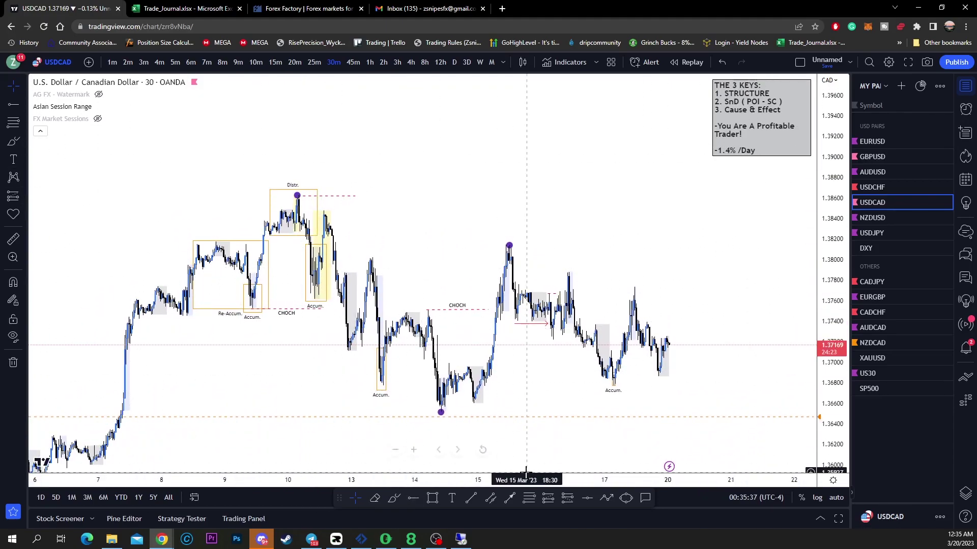
# Step: Brush circles on the 13 March low, the Re-Accum. low and the Distr. high, line the Re-Accum. highs, and trace the rise and drop
pyautogui.click(396, 500)
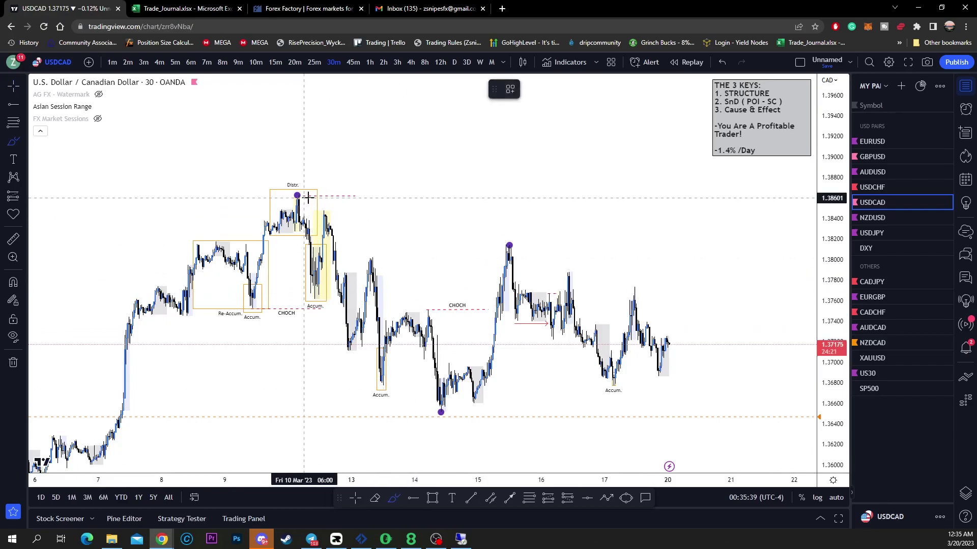
pyautogui.moveTo(354, 334)
pyautogui.mouseDown()
pyautogui.moveTo(335, 340)
pyautogui.moveTo(355, 341)
pyautogui.mouseUp()
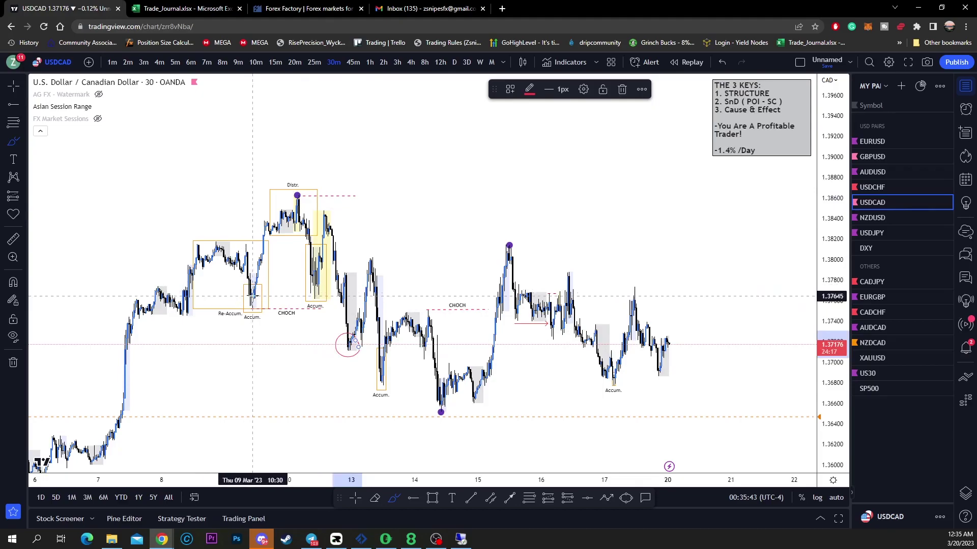
pyautogui.moveTo(249, 287)
pyautogui.mouseDown()
pyautogui.moveTo(231, 311)
pyautogui.moveTo(299, 196)
pyautogui.mouseUp()
pyautogui.moveTo(196, 237); pyautogui.dragTo(247, 240)
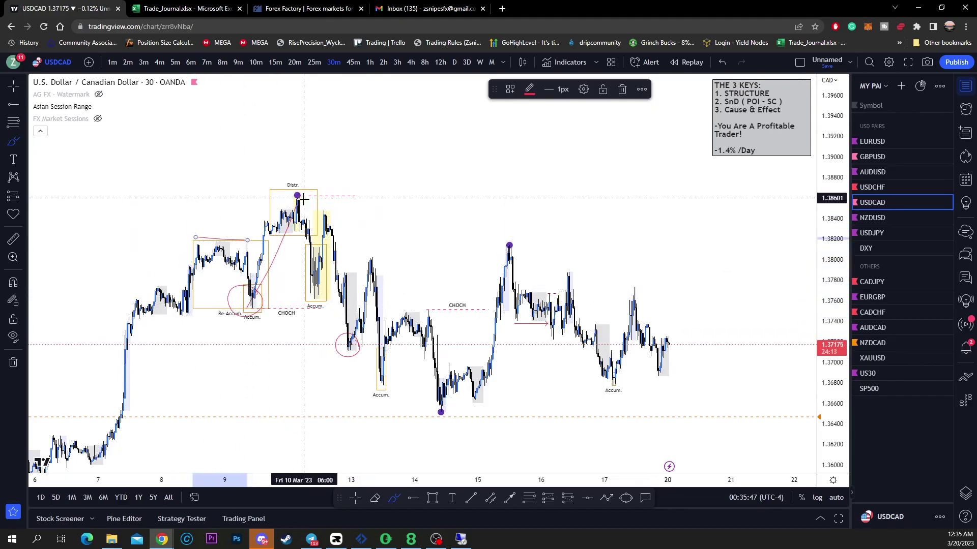
pyautogui.moveTo(303, 201)
pyautogui.mouseDown()
pyautogui.moveTo(304, 188)
pyautogui.moveTo(352, 340)
pyautogui.moveTo(316, 289)
pyautogui.moveTo(322, 301)
pyautogui.mouseUp()
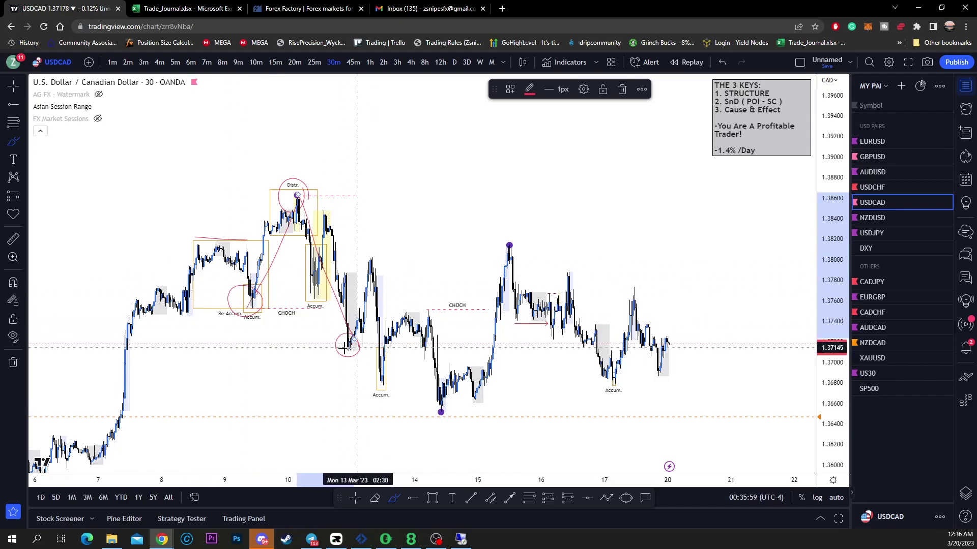
# Step: Circle the following swing highs and lows and trace the price legs between them up to the 15 March high
pyautogui.moveTo(354, 337)
pyautogui.mouseDown()
pyautogui.moveTo(377, 251)
pyautogui.moveTo(386, 273)
pyautogui.moveTo(378, 254)
pyautogui.mouseUp()
pyautogui.moveTo(371, 255)
pyautogui.mouseDown()
pyautogui.moveTo(394, 383)
pyautogui.moveTo(441, 300)
pyautogui.moveTo(433, 308)
pyautogui.mouseUp()
pyautogui.moveTo(449, 398); pyautogui.dragTo(459, 415)
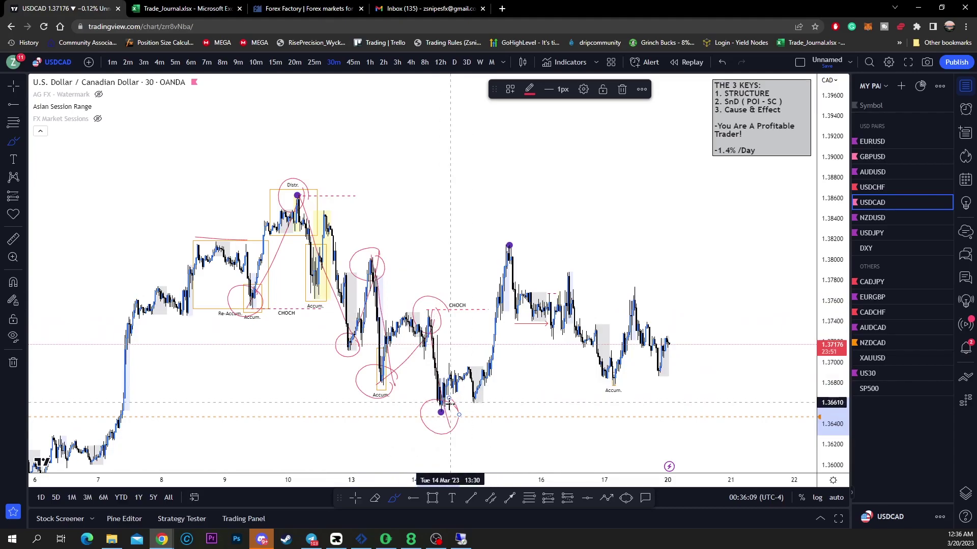
pyautogui.moveTo(449, 407); pyautogui.dragTo(517, 238)
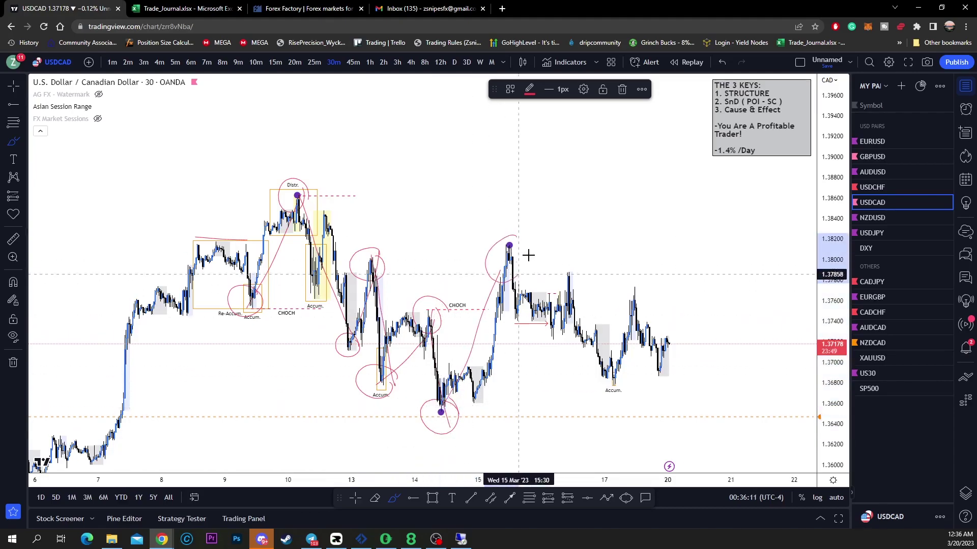
# Step: Undo the USDCAD brush strokes back to the circle on the 13 March low
pyautogui.hotkey('ctrl', 'z')
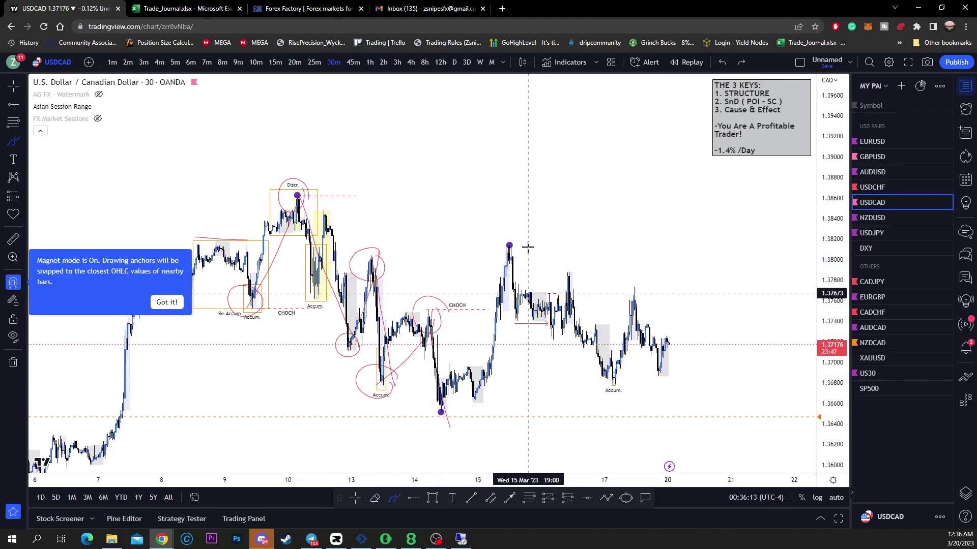
pyautogui.hotkey('ctrl', 'z')
pyautogui.hotkey('ctrl', 'z')
pyautogui.hotkey('ctrl', 'z')
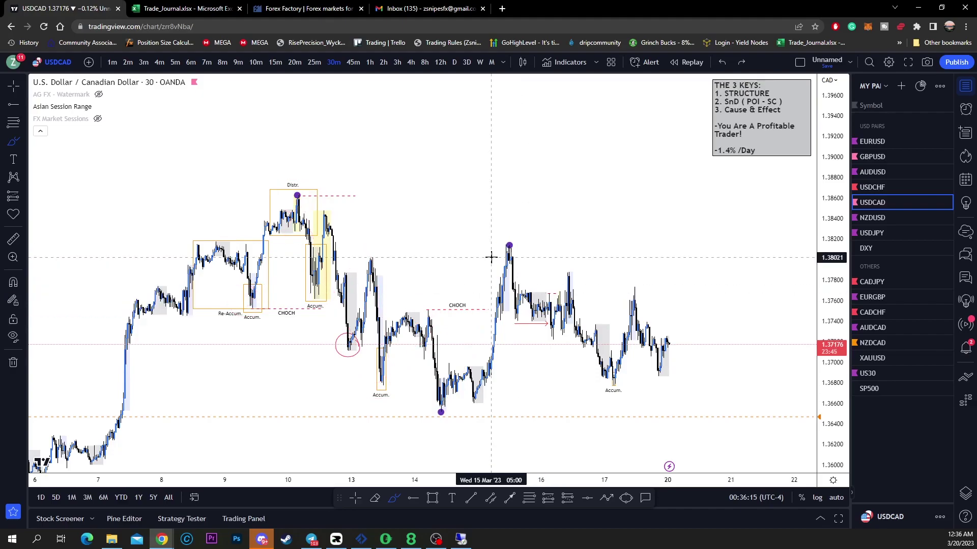
# Step: Brush circles around the 14 March low and the 15 March high, trace the rise between them, and undo the strokes
pyautogui.moveTo(453, 411); pyautogui.dragTo(444, 398)
pyautogui.moveTo(444, 407)
pyautogui.mouseDown()
pyautogui.moveTo(501, 308)
pyautogui.moveTo(511, 265)
pyautogui.mouseUp()
pyautogui.moveTo(528, 245)
pyautogui.mouseDown()
pyautogui.moveTo(526, 256)
pyautogui.moveTo(513, 251)
pyautogui.mouseUp()
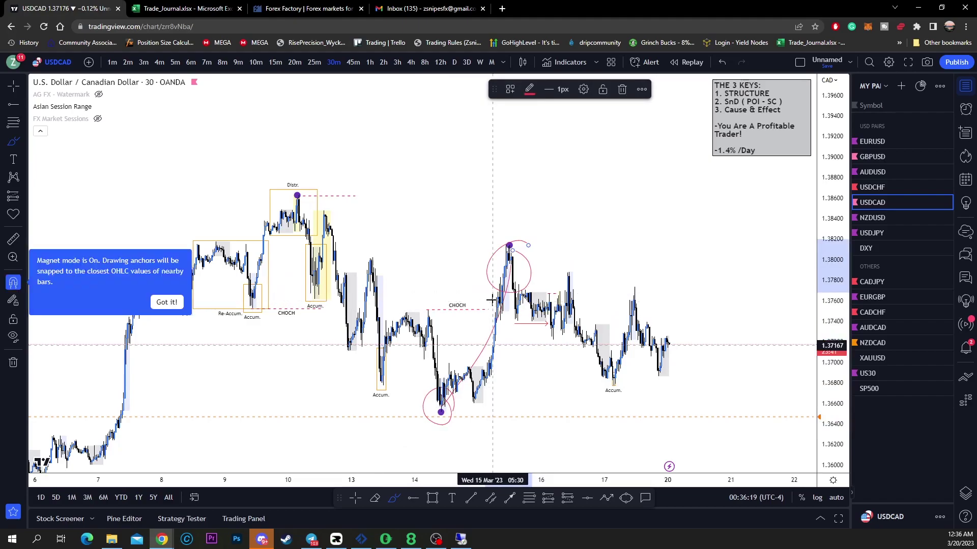
pyautogui.hotkey('ctrl', 'z')
# Step: Examine the wider USDCAD 30-minute price history from early February to 20 March around the mid-March swings
pyautogui.scroll(-3, 620, 375)
pyautogui.scroll(-4, 620, 375)
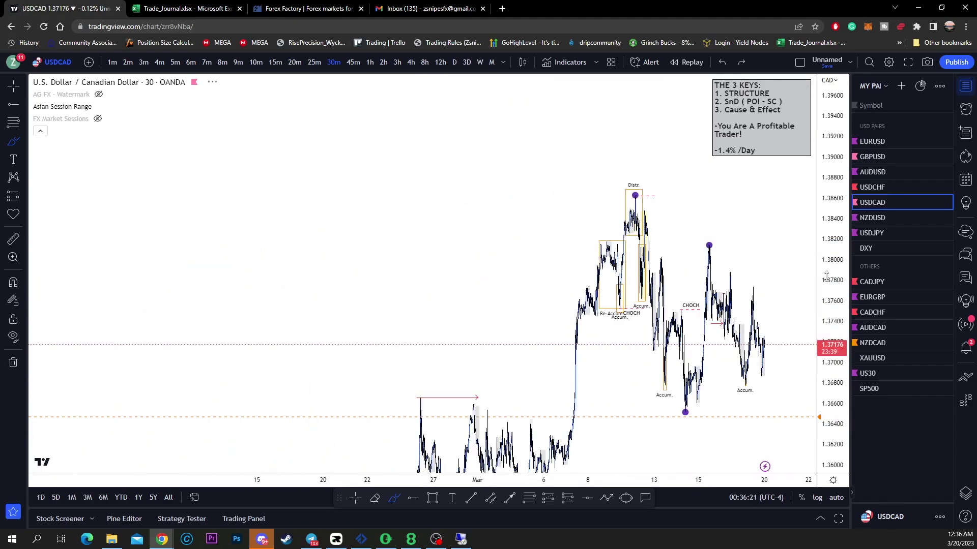
pyautogui.moveTo(622, 348)
pyautogui.mouseDown()
pyautogui.moveTo(398, 327)
pyautogui.moveTo(497, 397)
pyautogui.moveTo(475, 310)
pyautogui.mouseUp()
pyautogui.hotkey('ctrl', 'z')
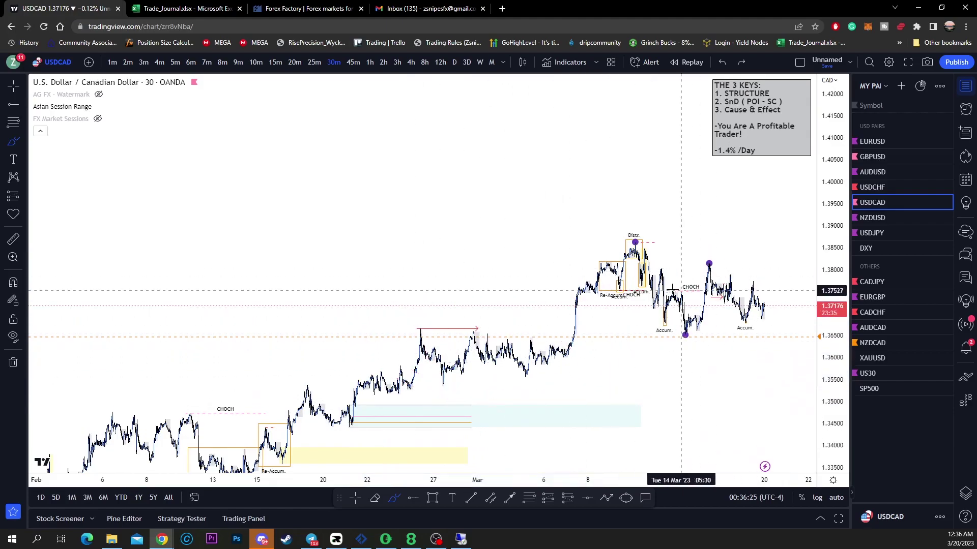
pyautogui.moveTo(687, 297); pyautogui.dragTo(690, 316)
pyautogui.hotkey('ctrl', 'z')
pyautogui.scroll(2, 705, 343)
pyautogui.scroll(5, 705, 343)
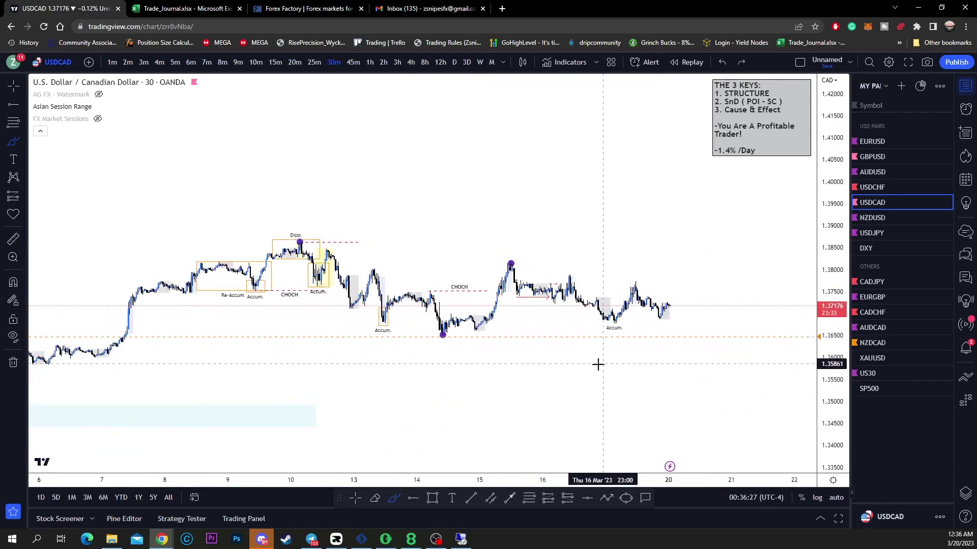
# Step: Draw a Fib retracement from the 14 March low at about 1.3651 up to the CHOCH level, extending right past 20 March
pyautogui.scroll(-5, 601, 364)
pyautogui.moveTo(829, 394); pyautogui.dragTo(824, 262)
pyautogui.moveTo(762, 226); pyautogui.dragTo(755, 206)
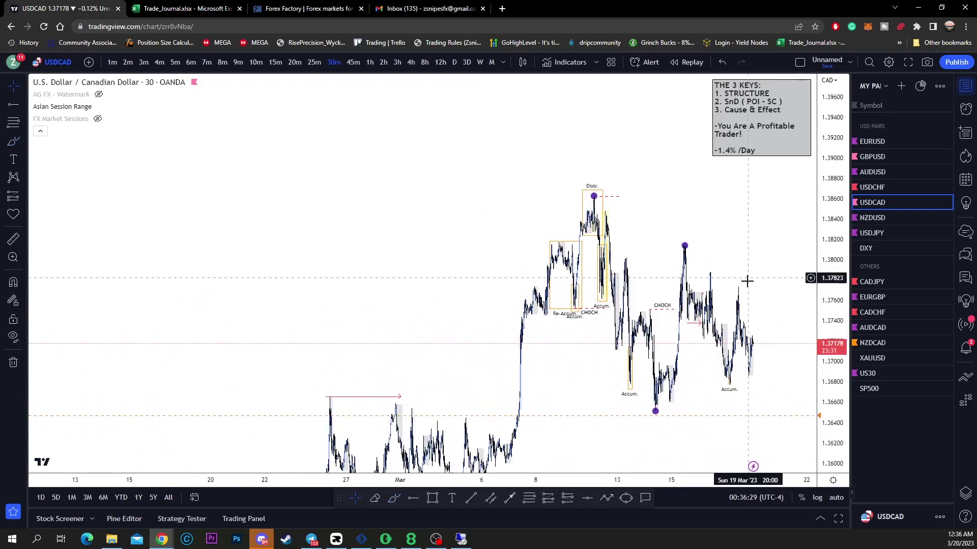
pyautogui.press('Escape')
pyautogui.scroll(5, 747, 282)
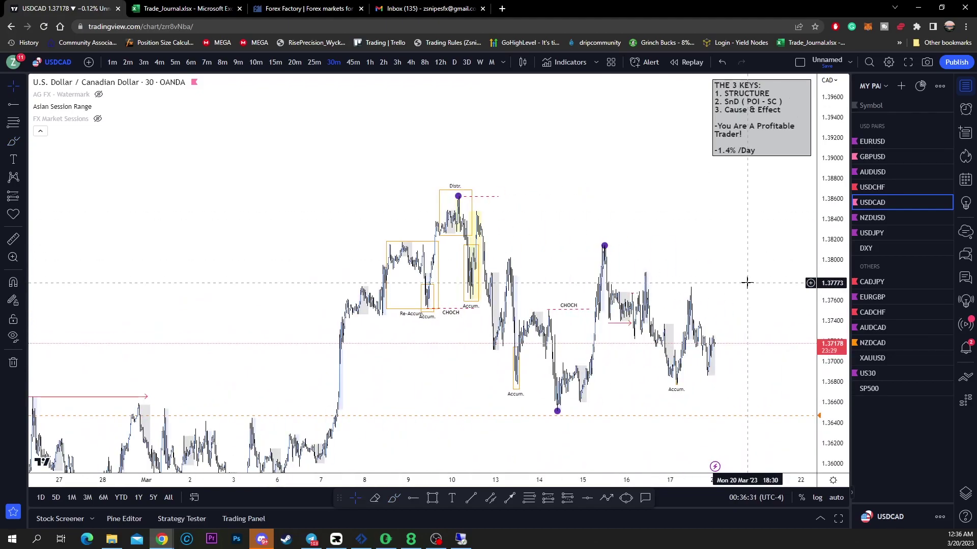
pyautogui.scroll(2, 682, 292)
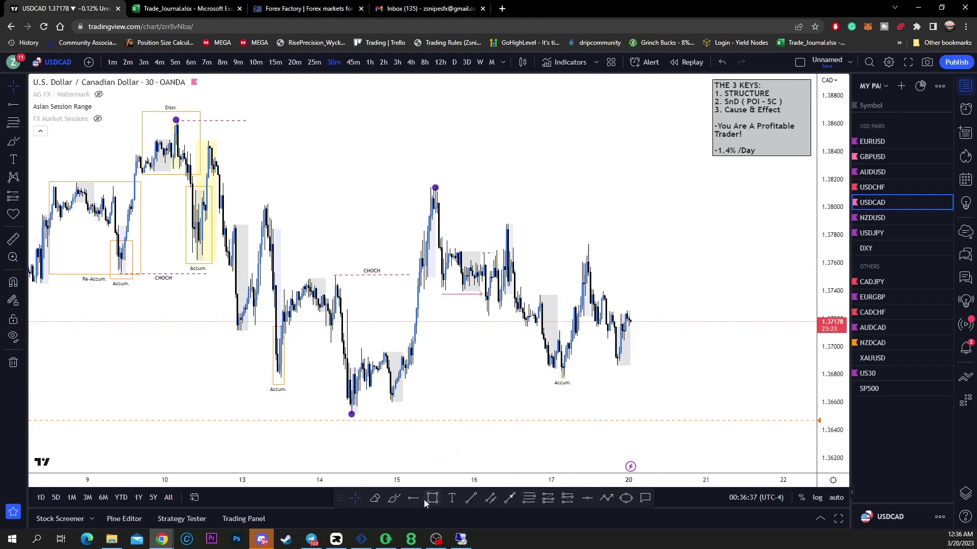
pyautogui.click(529, 501)
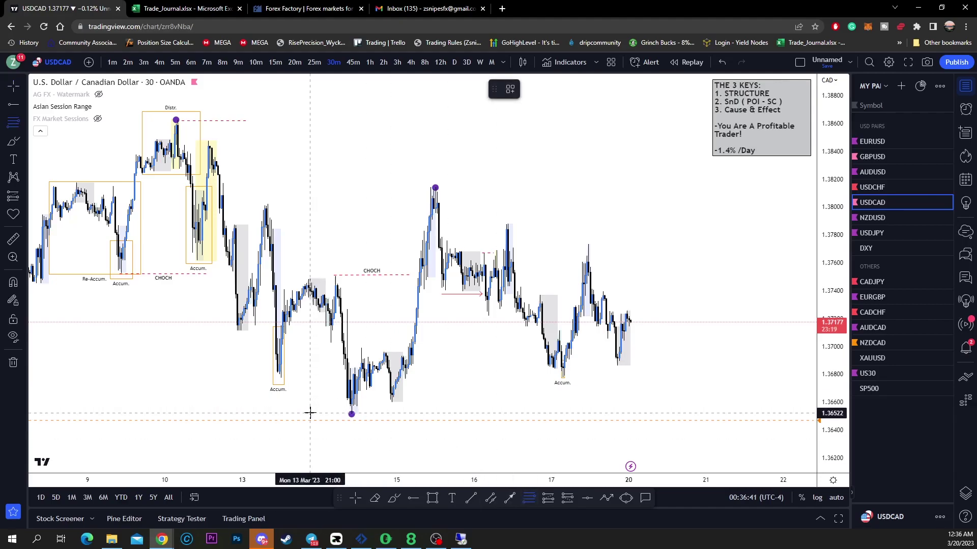
pyautogui.click(304, 414)
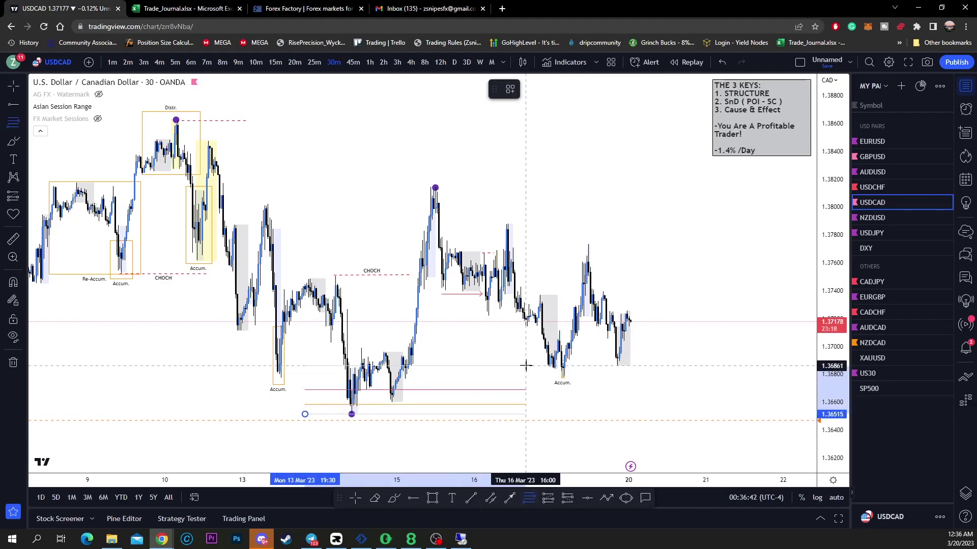
pyautogui.click(690, 274)
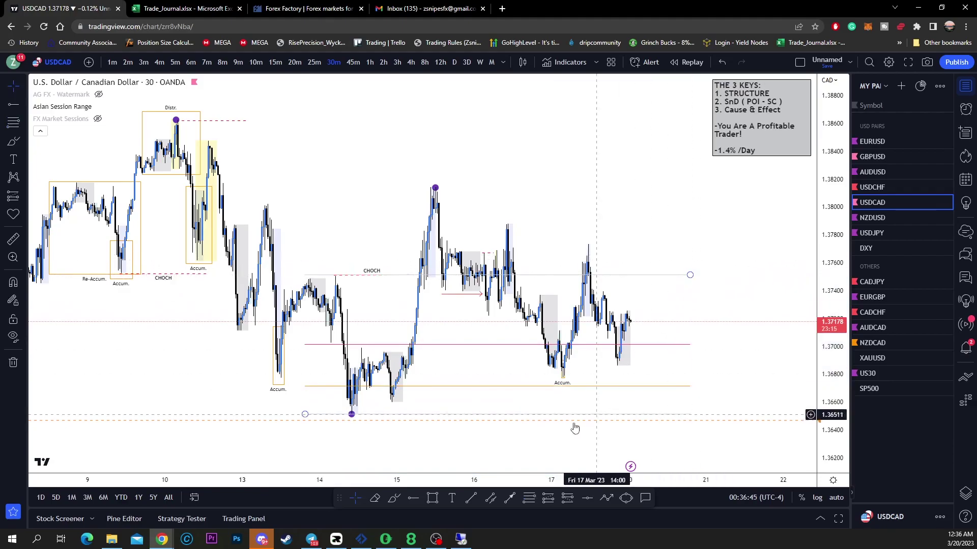
# Step: Brush a circle around the 17 March Accum. low and delete it
pyautogui.moveTo(599, 358); pyautogui.dragTo(581, 333)
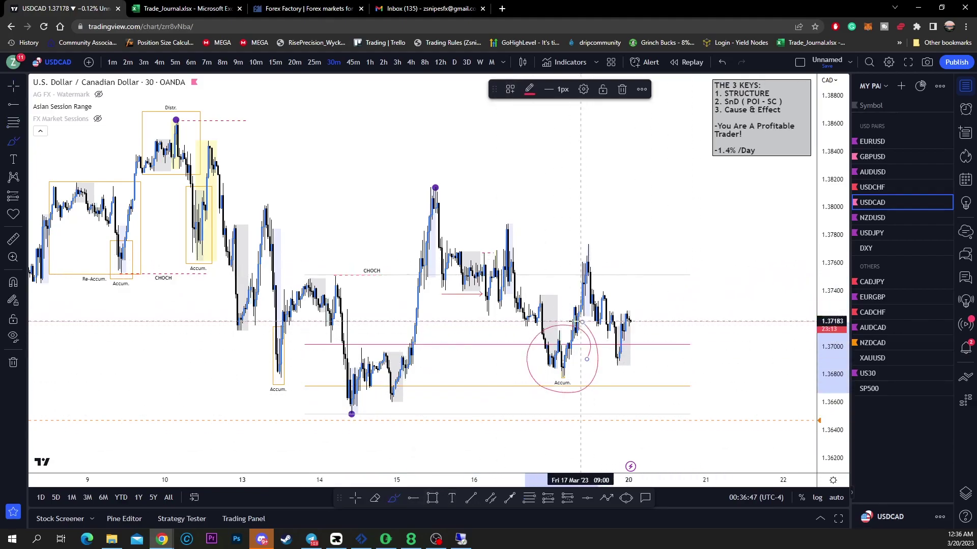
pyautogui.click(621, 90)
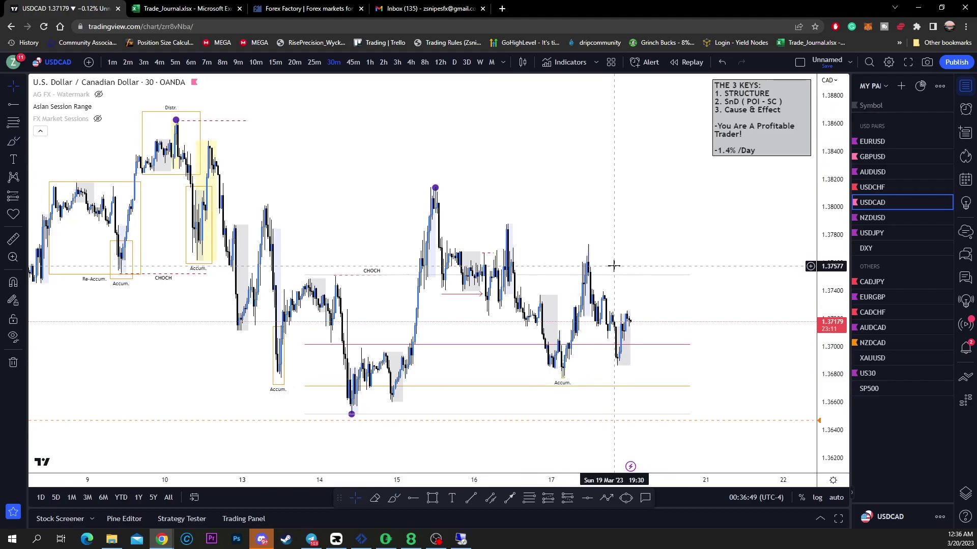
pyautogui.hotkey('ctrl', 'z')
# Step: Switch USDCAD to the 5-minute timeframe and bring the 17 March Accum. box into view
pyautogui.click(175, 62)
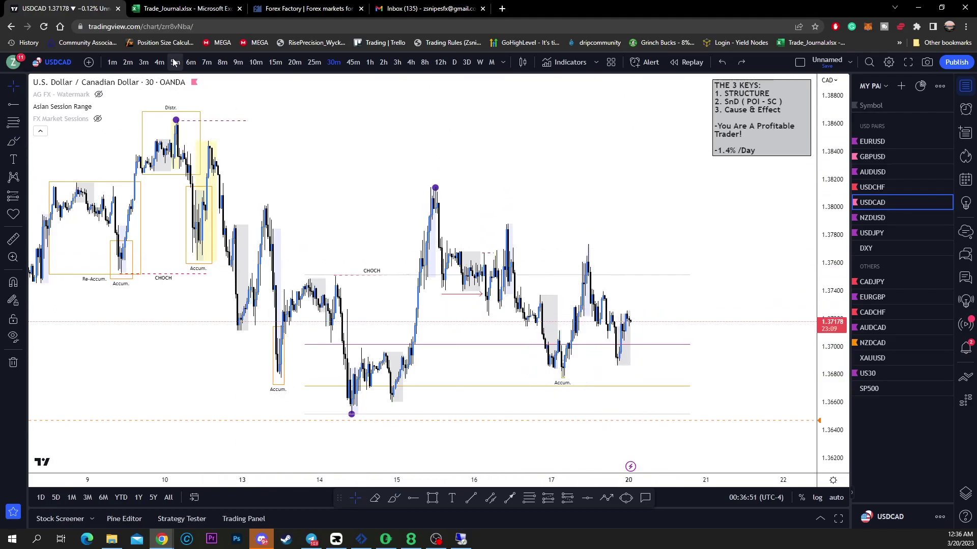
pyautogui.scroll(5, 694, 257)
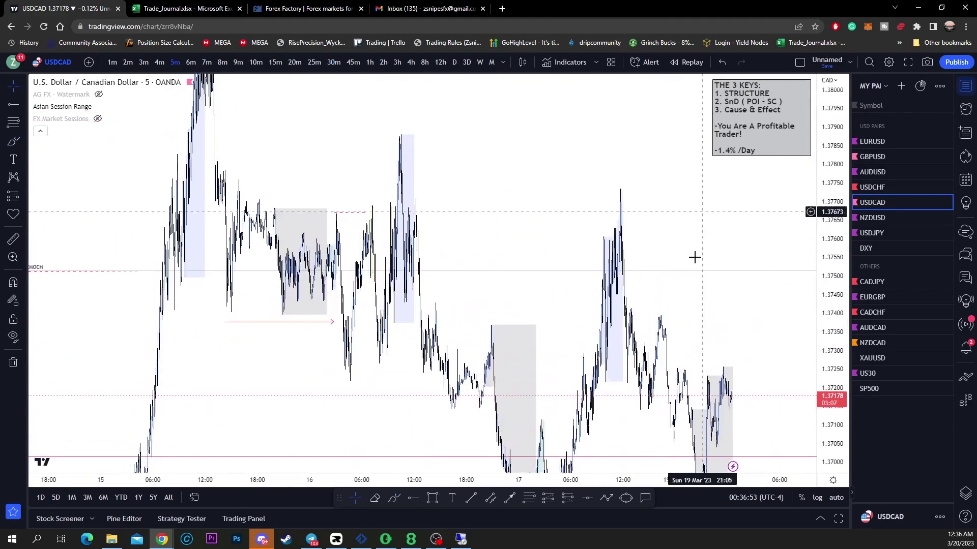
pyautogui.moveTo(400, 246); pyautogui.dragTo(551, 245)
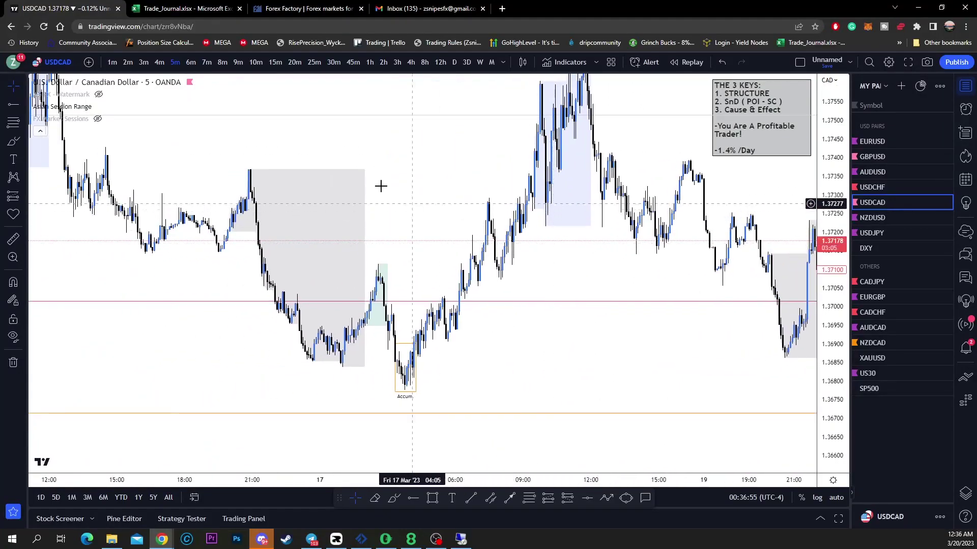
# Step: Switch to the 1-minute timeframe and frame the 17 March Accum. box between about 03:15 and 04:15 close up
pyautogui.click(112, 63)
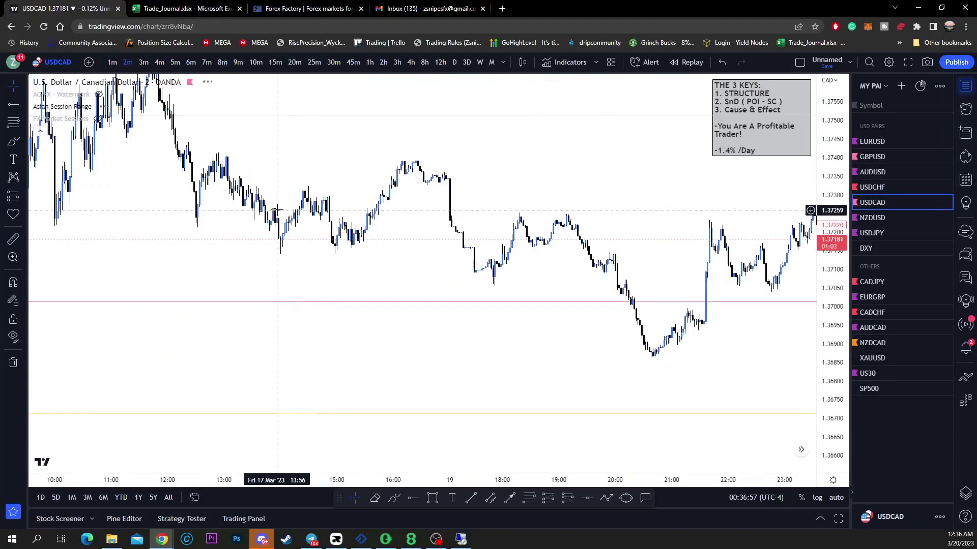
pyautogui.scroll(-4, 305, 219)
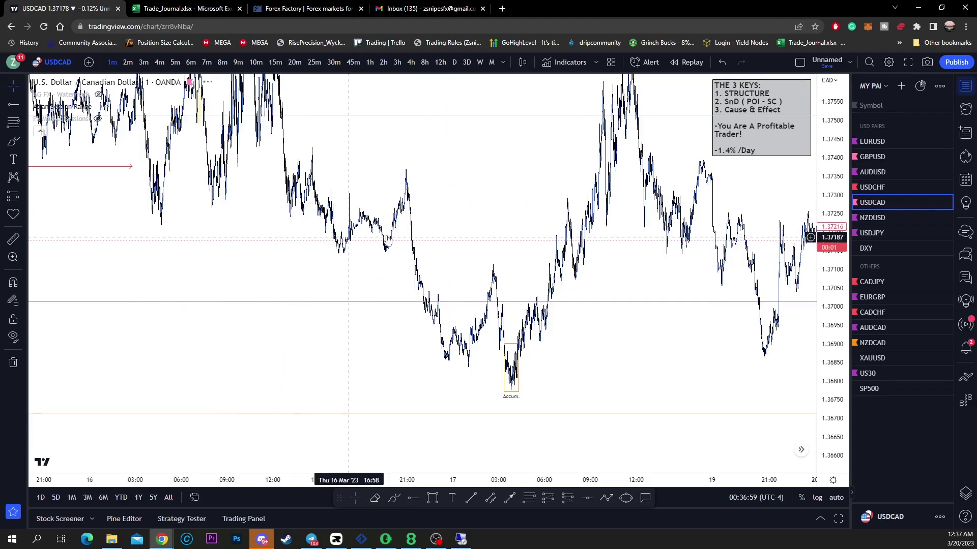
pyautogui.moveTo(386, 209); pyautogui.dragTo(602, 231)
pyautogui.scroll(7, 481, 235)
pyautogui.scroll(3, 437, 259)
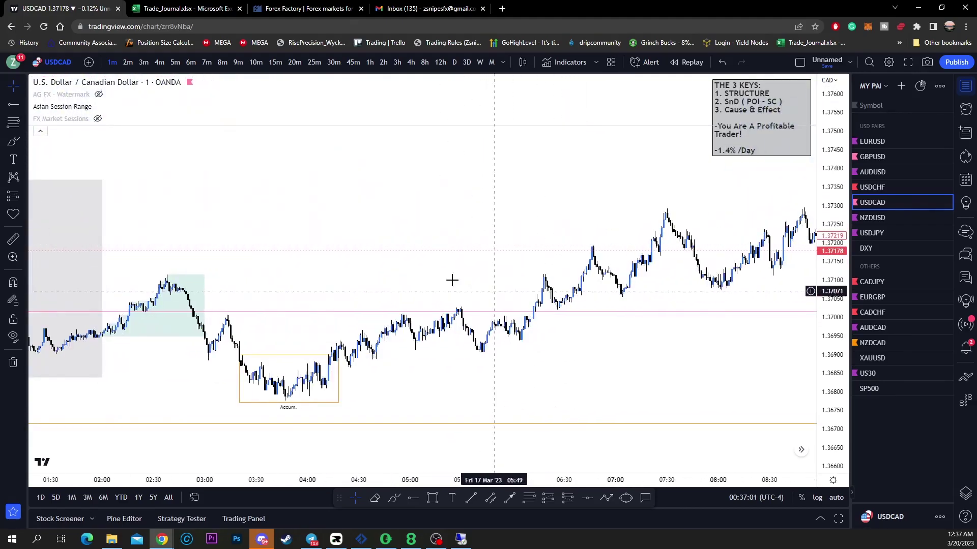
pyautogui.moveTo(452, 280); pyautogui.dragTo(629, 252)
pyautogui.scroll(4, 610, 336)
pyautogui.moveTo(650, 458); pyautogui.dragTo(819, 341)
pyautogui.moveTo(833, 394); pyautogui.dragTo(832, 278)
pyautogui.moveTo(688, 355); pyautogui.dragTo(584, 324)
pyautogui.scroll(1, 586, 319)
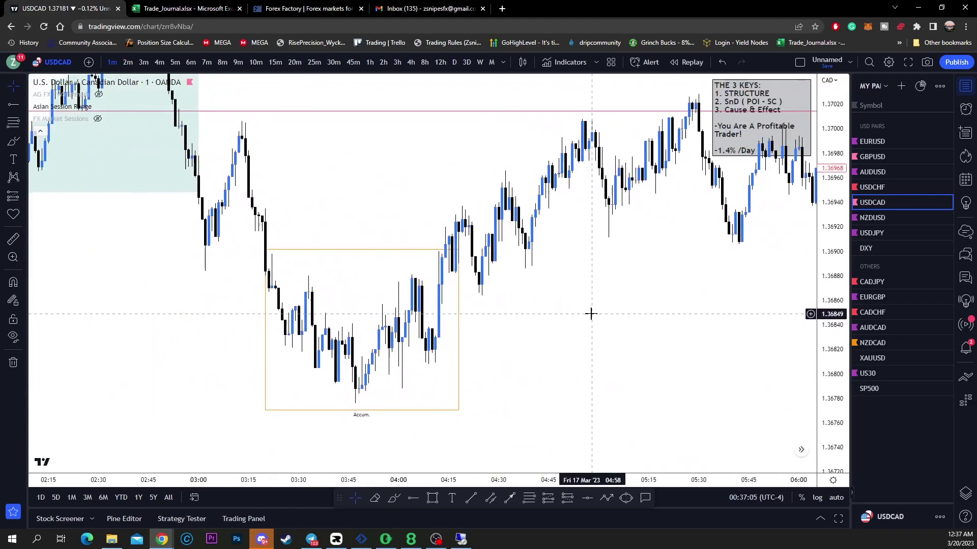
# Step: Brush marks under the descending lows in the Accum. box, circle the lowest swing, trace the downward spike, and line the range's highs and lows
pyautogui.click(393, 497)
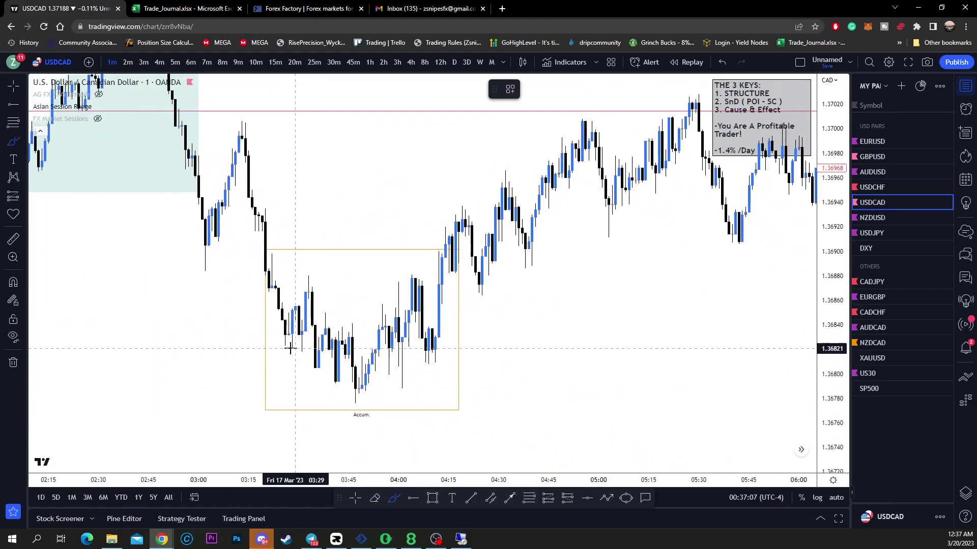
pyautogui.moveTo(284, 349)
pyautogui.mouseDown()
pyautogui.moveTo(301, 356)
pyautogui.moveTo(316, 383)
pyautogui.mouseUp()
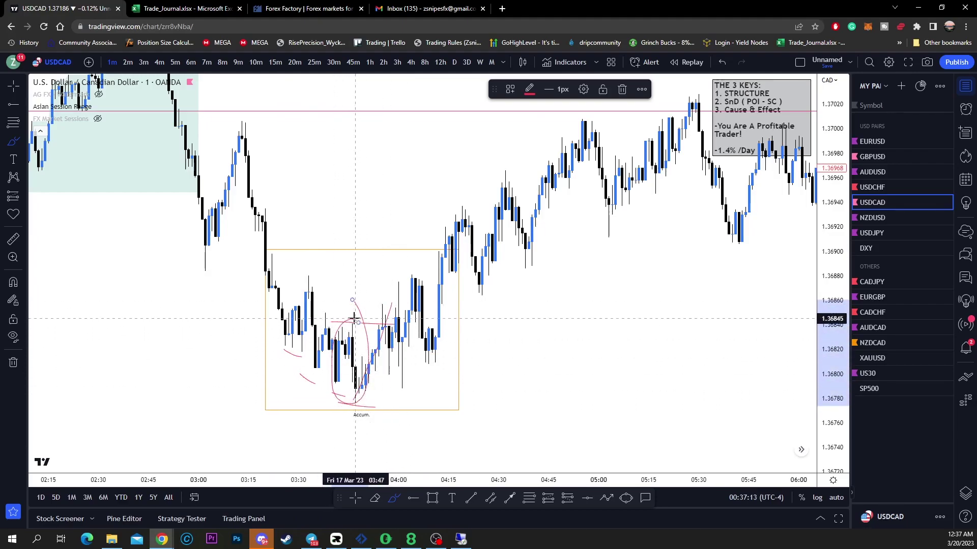
pyautogui.moveTo(396, 283); pyautogui.dragTo(399, 351)
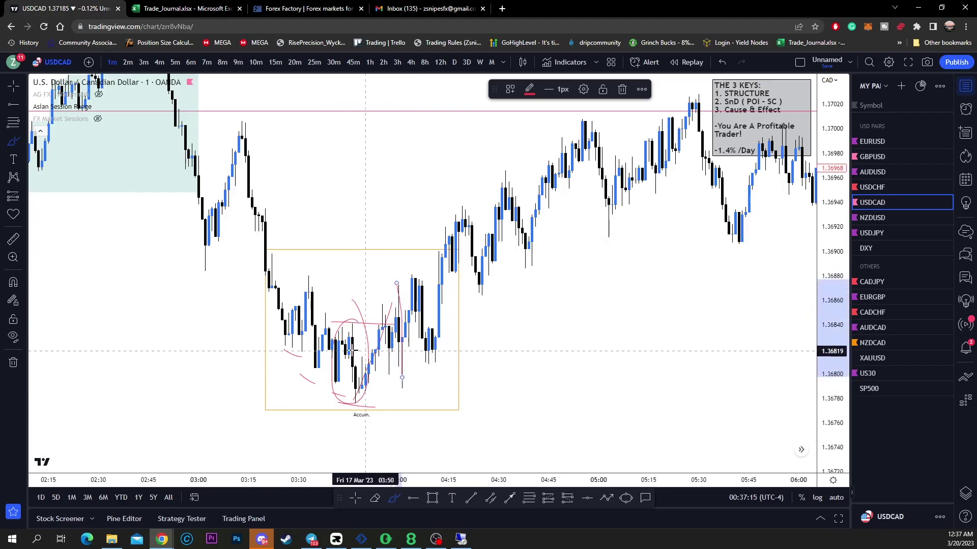
pyautogui.moveTo(333, 318); pyautogui.dragTo(421, 336)
pyautogui.moveTo(329, 413); pyautogui.dragTo(416, 404)
pyautogui.press('Escape')
# Step: Brush a circle around the 17 March consolidation from about 04:30 to 06:30 after the Accum. range
pyautogui.scroll(-5, 621, 362)
pyautogui.moveTo(684, 344); pyautogui.dragTo(423, 424)
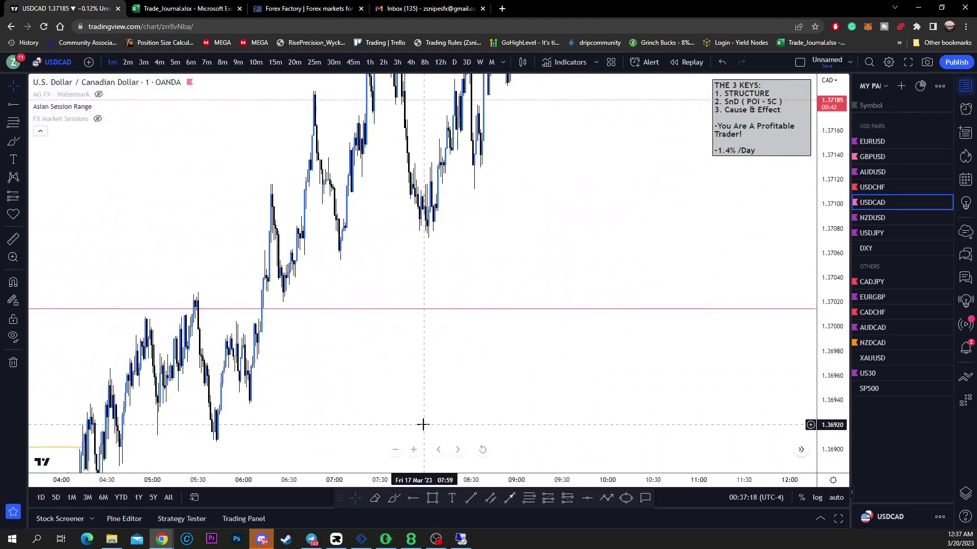
pyautogui.click(395, 498)
pyautogui.moveTo(295, 301); pyautogui.dragTo(284, 266)
# Step: Undo all brush strokes on the 1-minute chart in and after the 17 March Accum. box
pyautogui.scroll(-8, 397, 387)
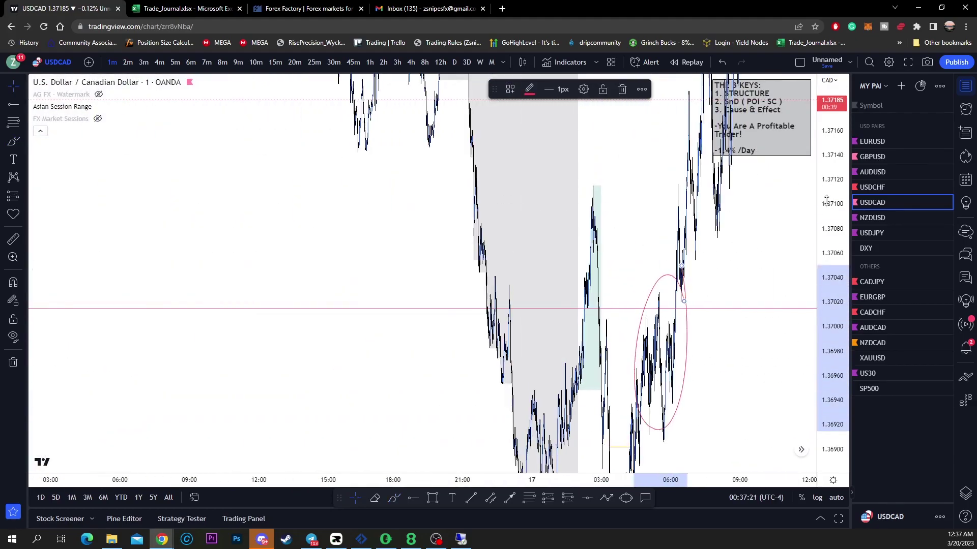
pyautogui.moveTo(826, 200); pyautogui.dragTo(825, 455)
pyautogui.rightClick(731, 306)
pyautogui.moveTo(652, 209); pyautogui.dragTo(306, 390)
pyautogui.scroll(-4, 562, 403)
pyautogui.moveTo(704, 297); pyautogui.dragTo(721, 86)
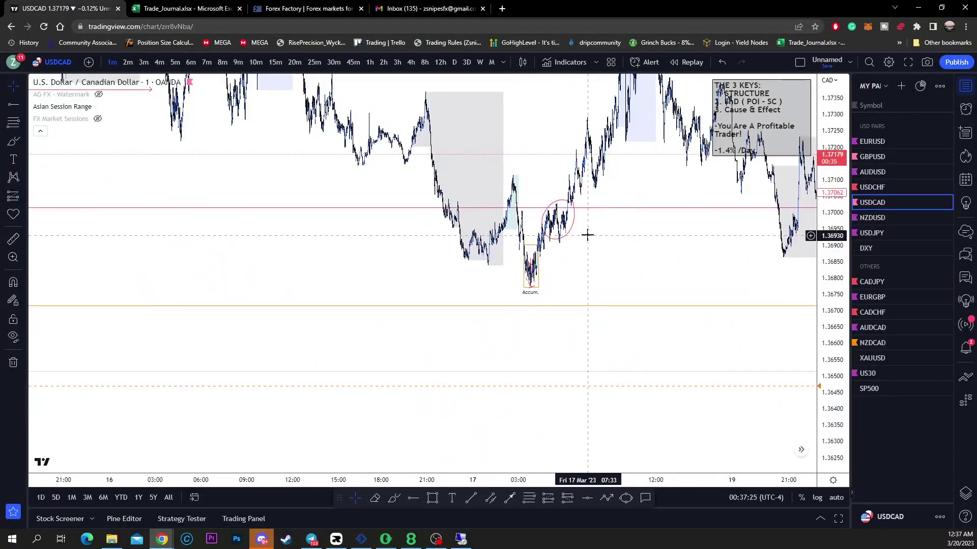
pyautogui.hotkey('ctrl', 'z')
pyautogui.hotkey('ctrl', 'z')
pyautogui.hotkey('ctrl', 'z')
pyautogui.hotkey('ctrl', 'z')
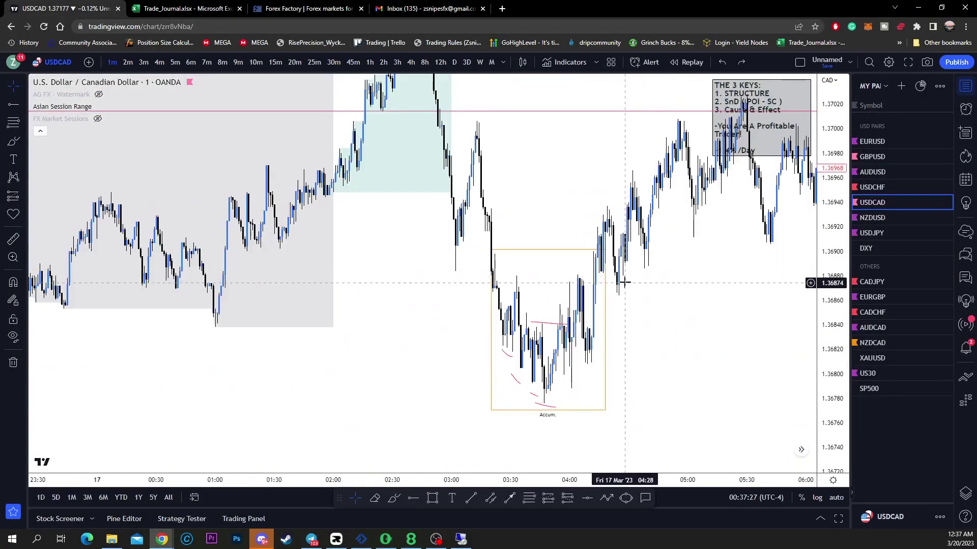
pyautogui.hotkey('ctrl', 'z')
pyautogui.hotkey('ctrl', 'z')
pyautogui.hotkey('ctrl', 'z')
pyautogui.hotkey('ctrl', 'z')
pyautogui.hotkey('ctrl', 'z')
pyautogui.hotkey('ctrl', 'z')
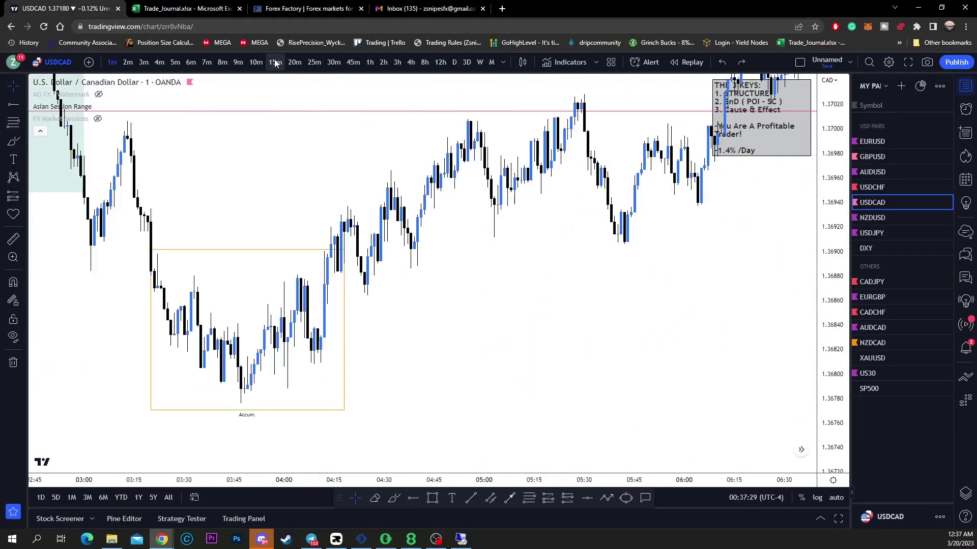
# Step: Switch USDCAD to the 15-minute timeframe and frame the price action from about 14 to 20 March
pyautogui.click(275, 62)
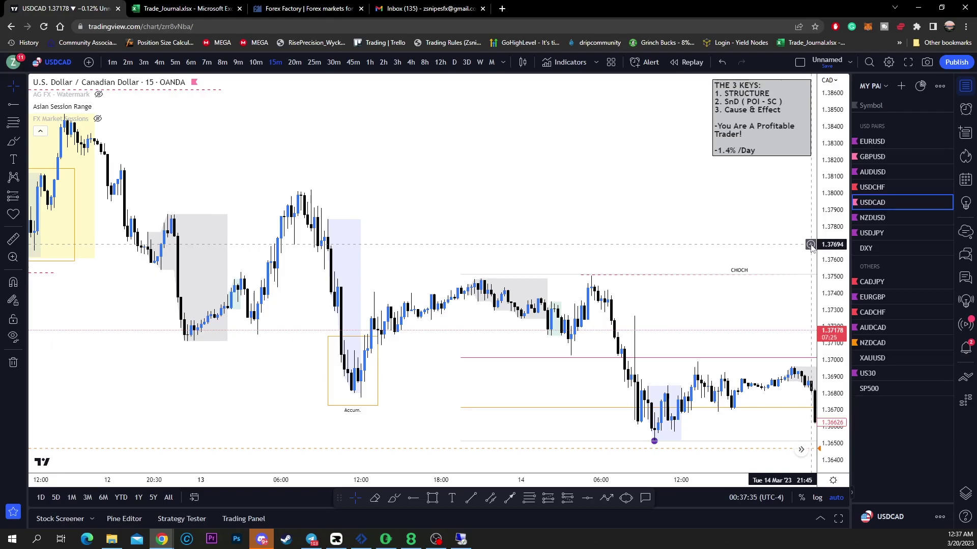
pyautogui.moveTo(690, 213); pyautogui.dragTo(543, 200)
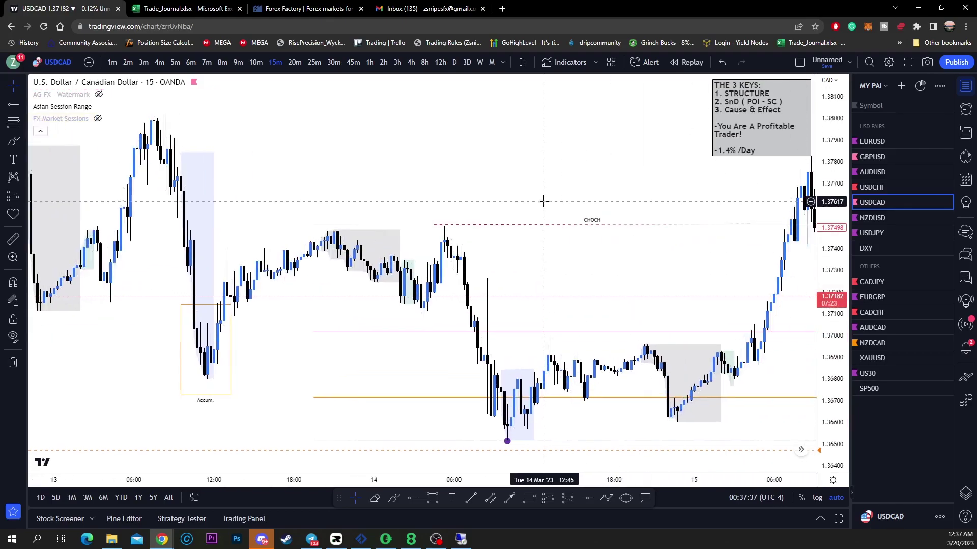
pyautogui.scroll(-6, 630, 174)
pyautogui.moveTo(624, 175); pyautogui.dragTo(374, 165)
pyautogui.scroll(-5, 473, 196)
pyautogui.moveTo(606, 204); pyautogui.dragTo(356, 168)
pyautogui.scroll(5, 567, 405)
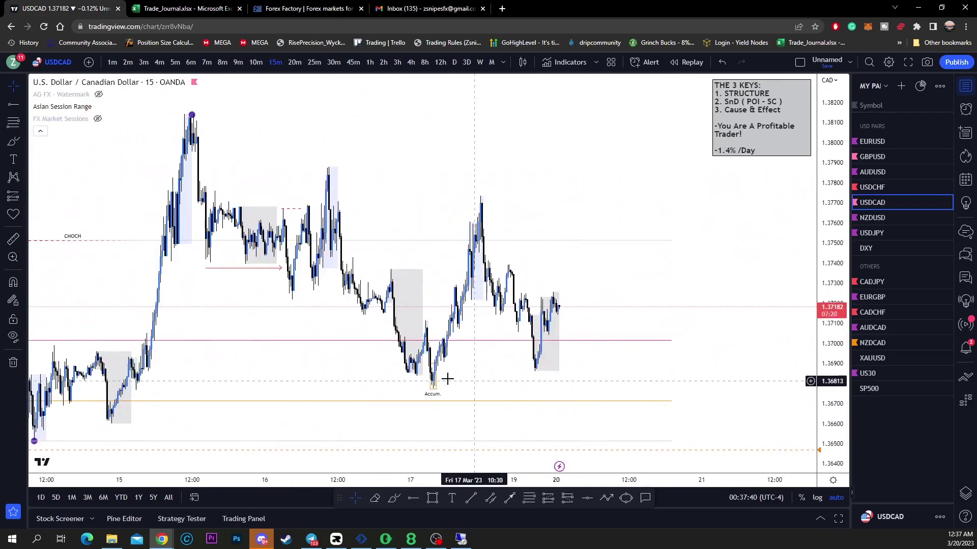
# Step: Brush a line above the 15 March high and a circle around the 17 March Accum. low, and undo both
pyautogui.click(397, 497)
pyautogui.scroll(-3, 482, 192)
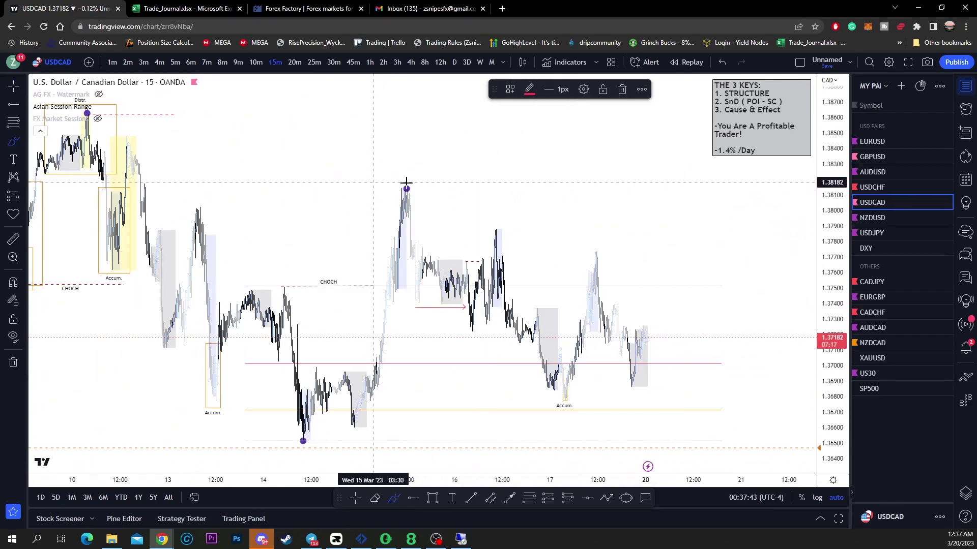
pyautogui.moveTo(375, 182); pyautogui.dragTo(466, 179)
pyautogui.moveTo(577, 373)
pyautogui.mouseDown()
pyautogui.moveTo(537, 359)
pyautogui.moveTo(586, 374)
pyautogui.mouseUp()
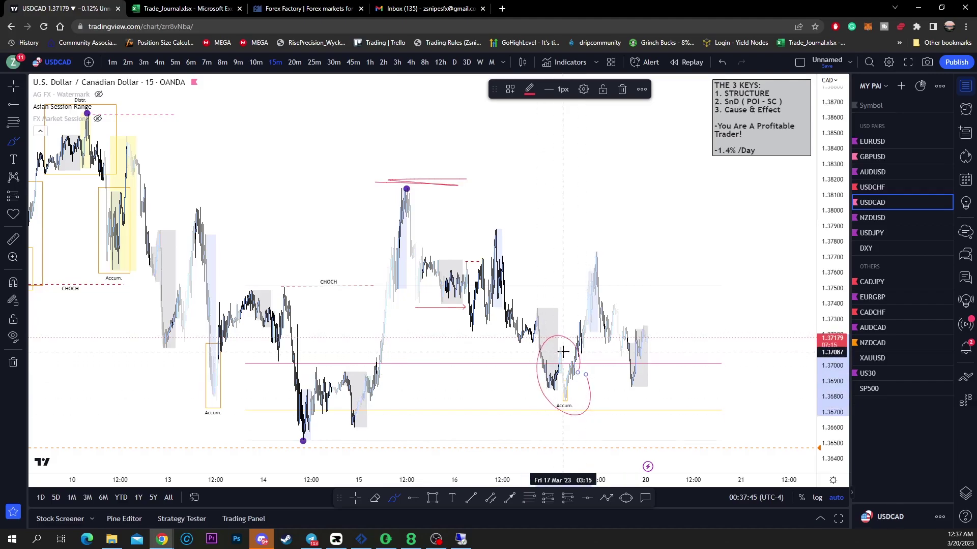
pyautogui.hotkey('ctrl', 'z')
pyautogui.hotkey('ctrl', 'z')
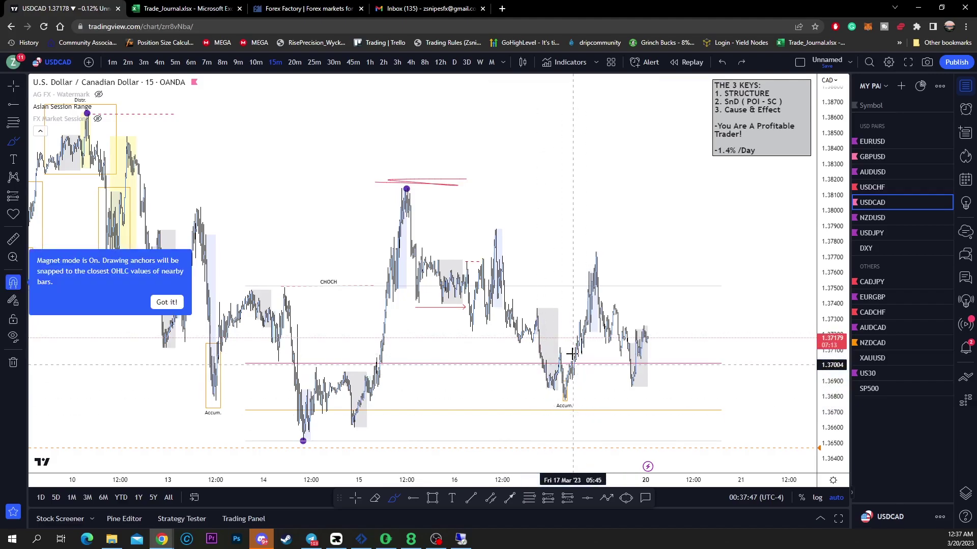
# Step: Brush a projected zigzag path from the current price down to the lower Fib level and up to about 1.3775 with an arrowhead
pyautogui.scroll(-3, 642, 291)
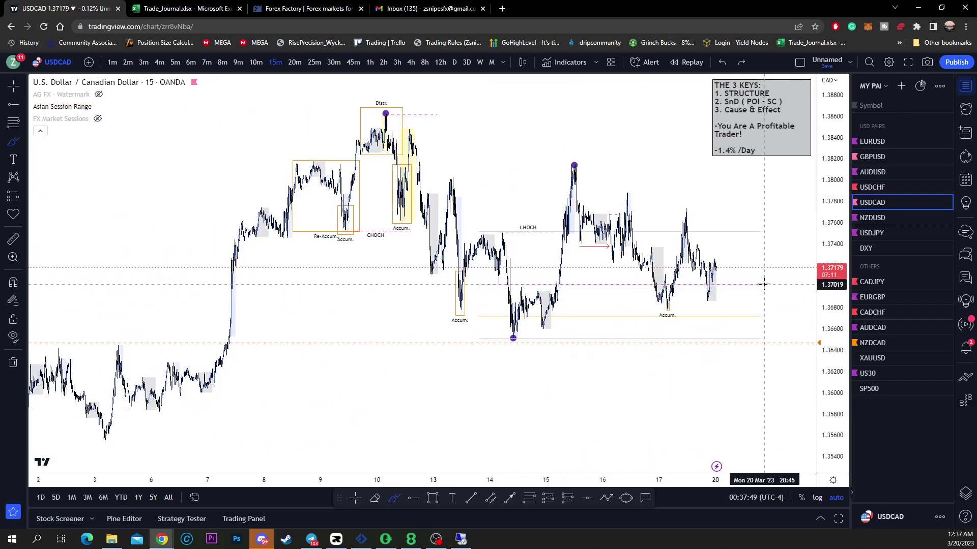
pyautogui.moveTo(720, 256)
pyautogui.mouseDown()
pyautogui.moveTo(731, 290)
pyautogui.moveTo(791, 199)
pyautogui.mouseUp()
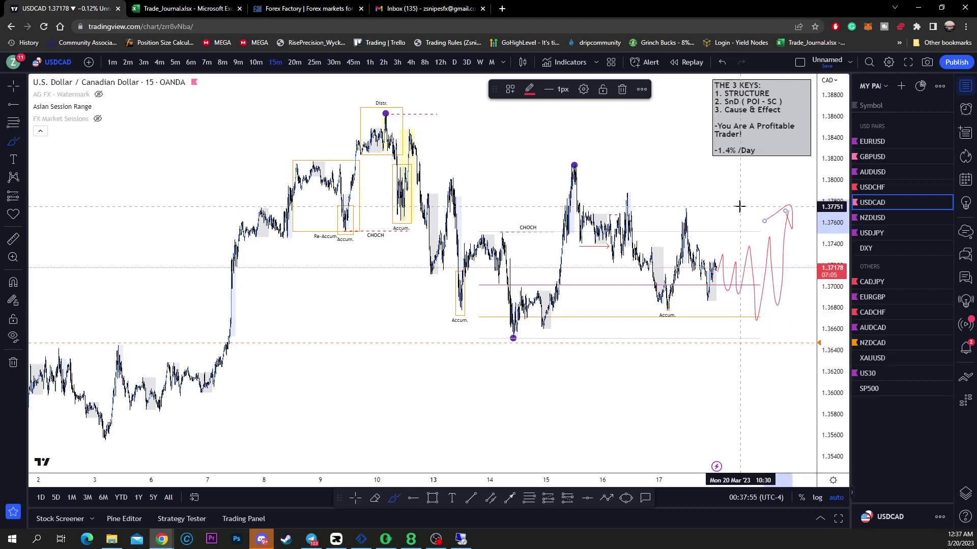
# Step: Brush circles around the 14 March low and 15 March high with a connecting line, and undo them with the projected zigzag
pyautogui.moveTo(524, 326)
pyautogui.mouseDown()
pyautogui.moveTo(529, 346)
pyautogui.moveTo(498, 331)
pyautogui.moveTo(551, 186)
pyautogui.moveTo(576, 192)
pyautogui.mouseUp()
pyautogui.click(496, 334)
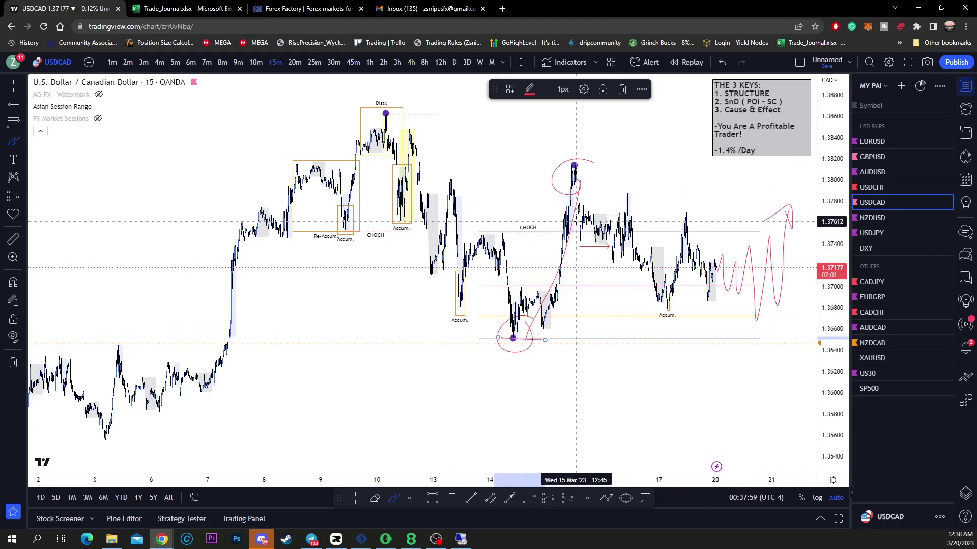
pyautogui.hotkey('ctrl', 'z')
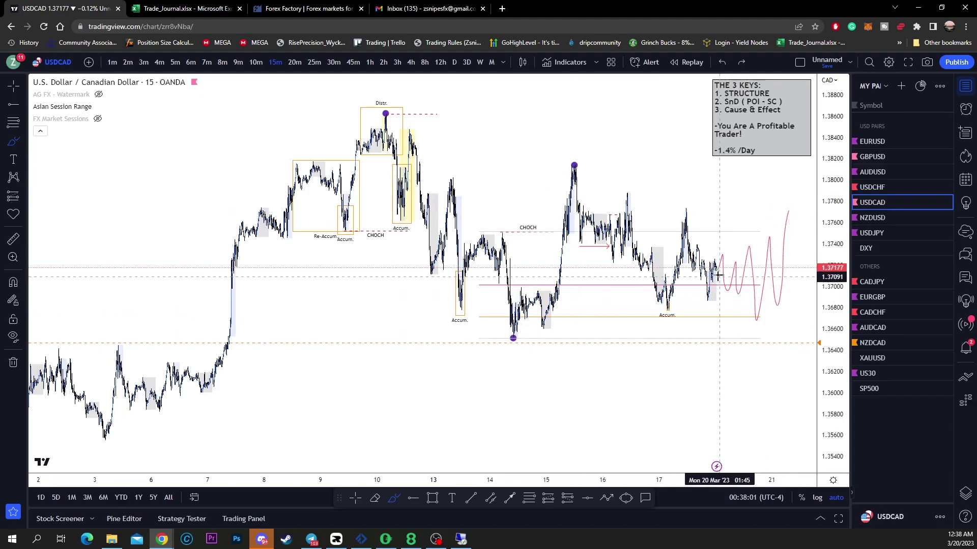
pyautogui.hotkey('ctrl', 'z')
# Step: Brush a projected drop below the 14 March low and an ellipse around the late-February to early-March range, and undo the strokes
pyautogui.moveTo(717, 267); pyautogui.dragTo(739, 357)
pyautogui.moveTo(485, 337); pyautogui.dragTo(599, 342)
pyautogui.scroll(-5, 529, 170)
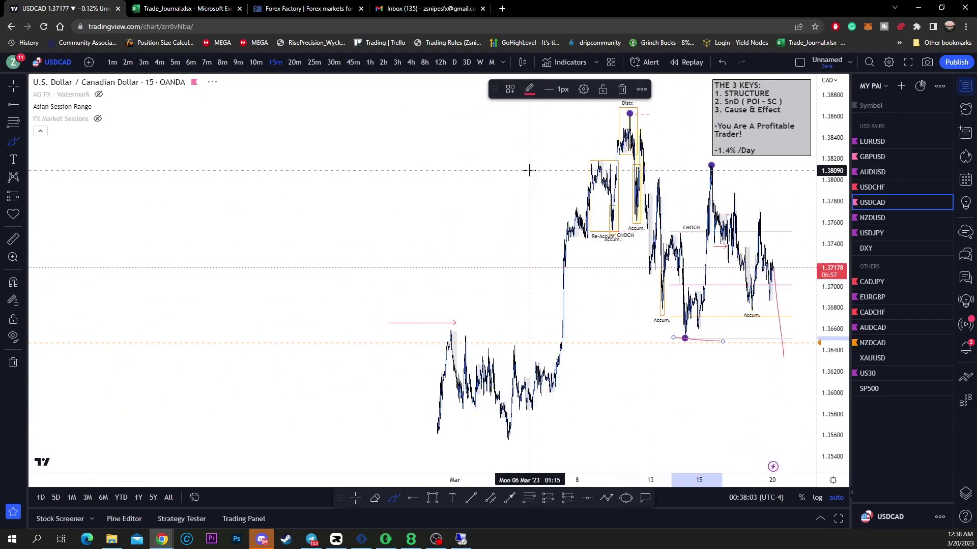
pyautogui.scroll(-5, 529, 170)
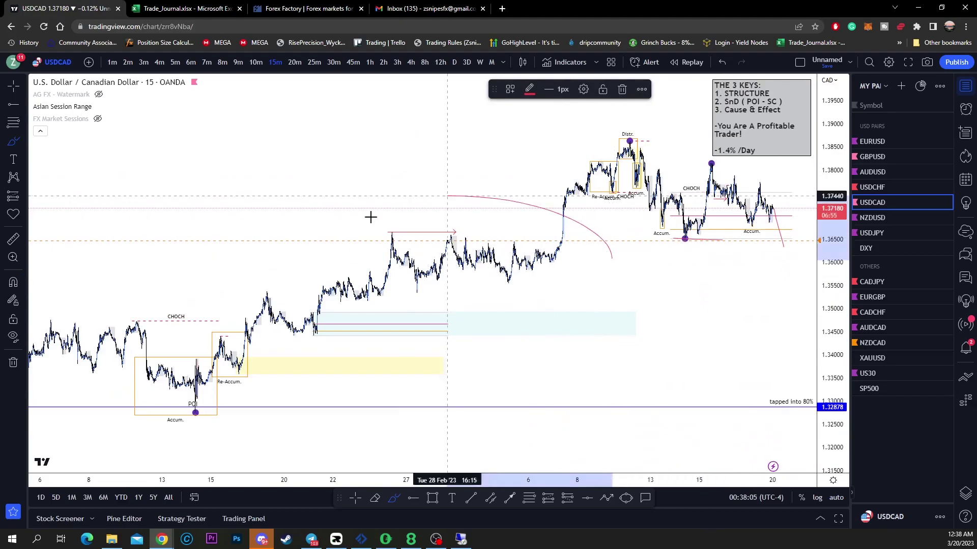
pyautogui.moveTo(371, 217); pyautogui.dragTo(612, 258)
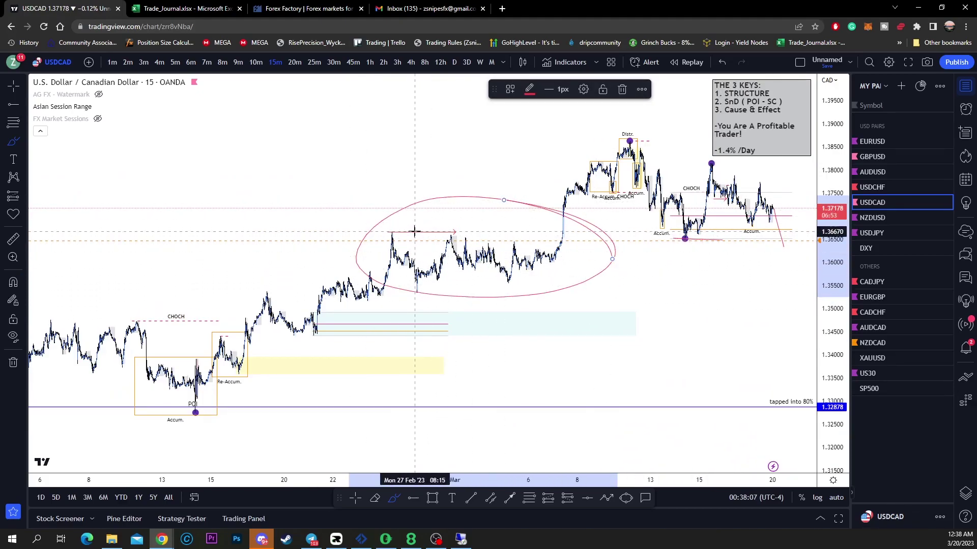
pyautogui.hotkey('ctrl', 'z')
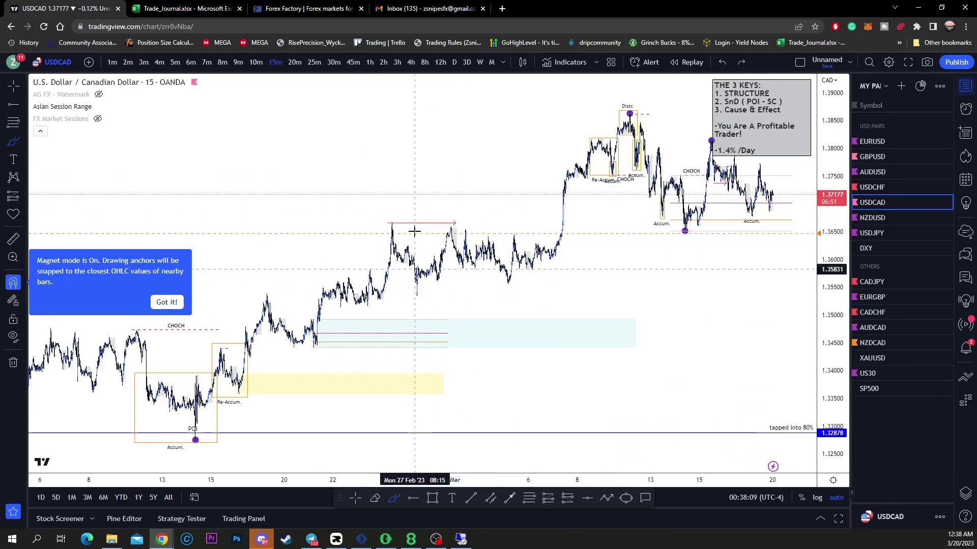
pyautogui.hotkey('ctrl', 'z')
pyautogui.scroll(-4, 754, 309)
pyautogui.moveTo(740, 347); pyautogui.dragTo(589, 320)
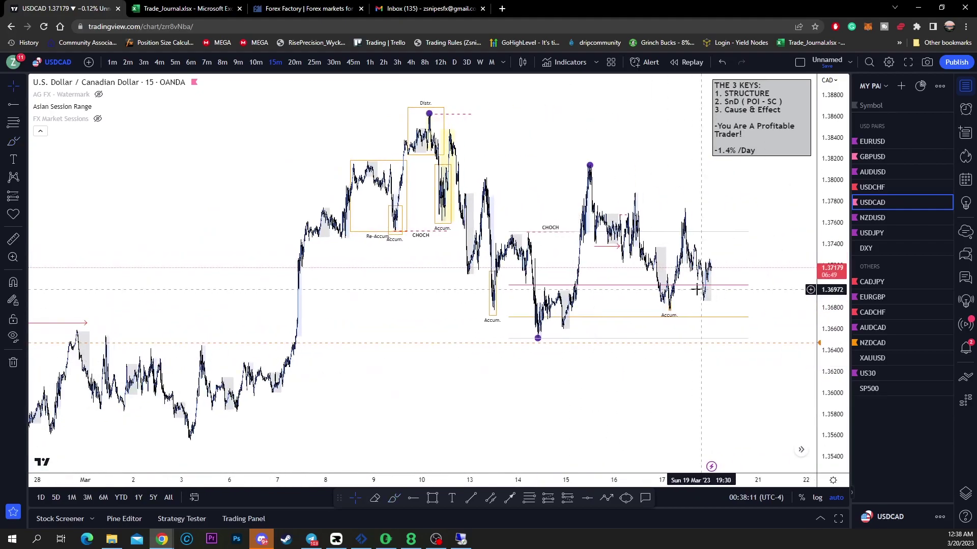
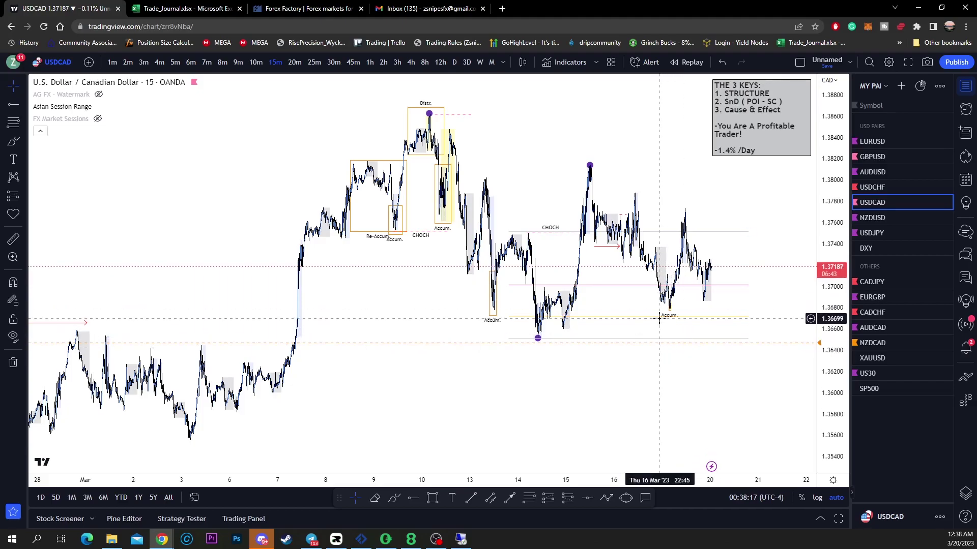
# Step: Switch the chart to NZDUSD on the 1-hour timeframe and frame the price action from December to March
pyautogui.scroll(-3, 642, 310)
pyautogui.scroll(-2, 628, 338)
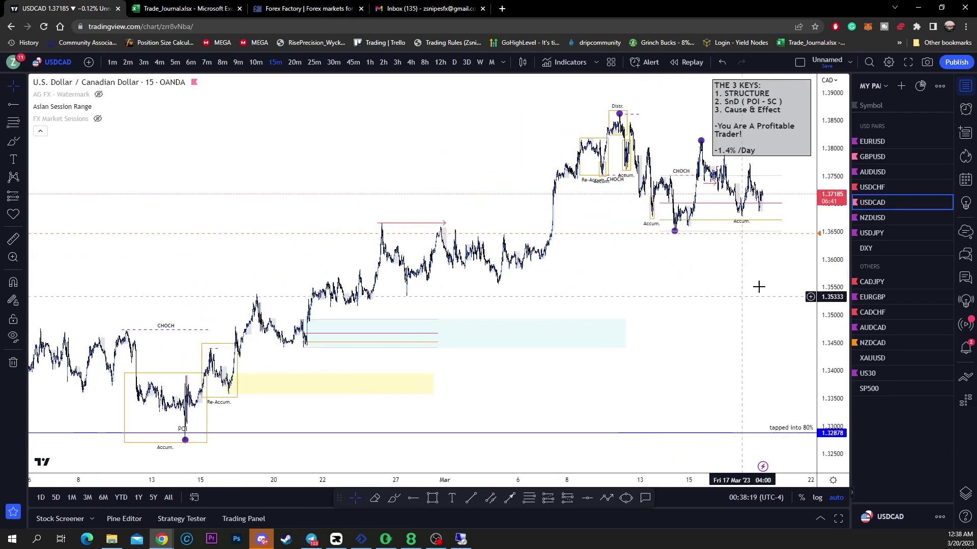
pyautogui.click(884, 219)
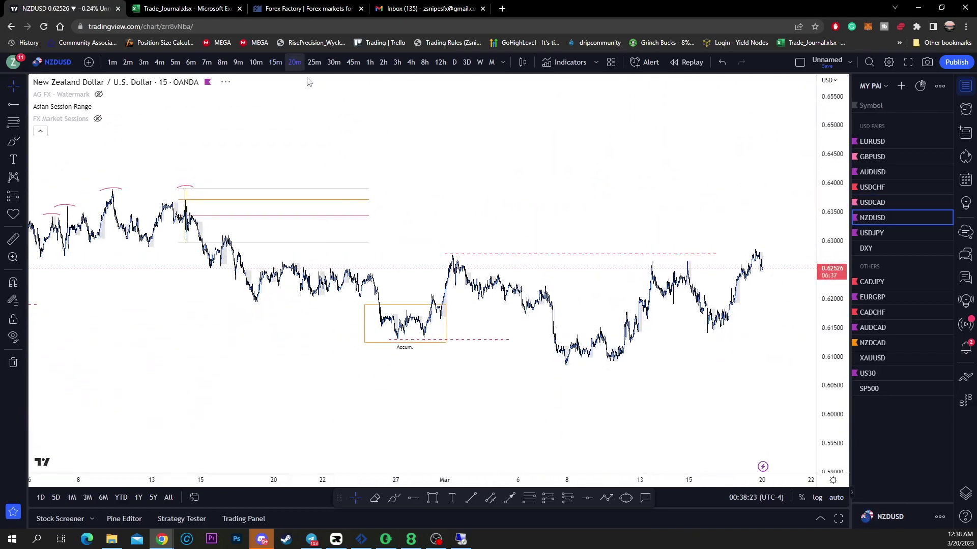
pyautogui.click(370, 62)
pyautogui.scroll(-2, 636, 219)
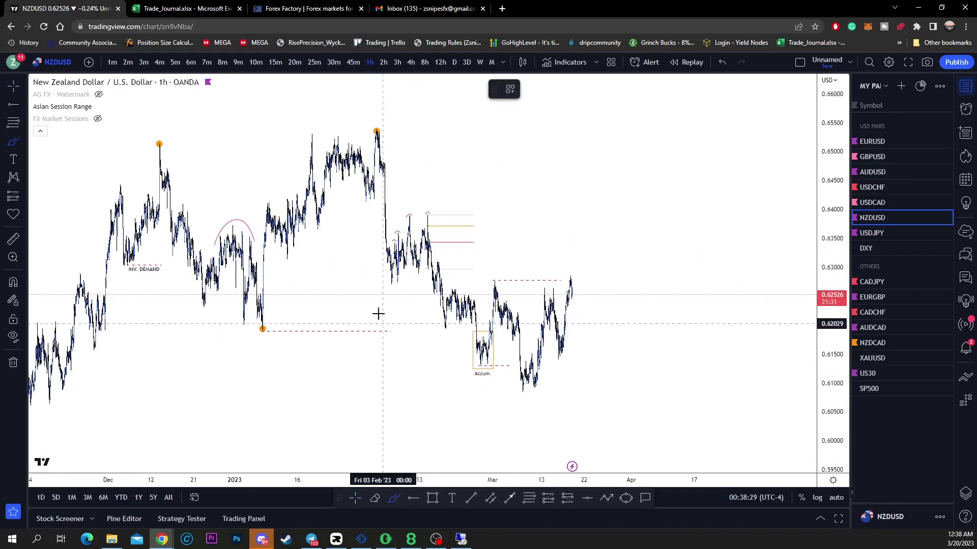
# Step: Brush an ellipse around the Accum. area, a line at the early-March high and a downtrend line, and undo both lines
pyautogui.moveTo(365, 277)
pyautogui.mouseDown()
pyautogui.moveTo(477, 275)
pyautogui.moveTo(460, 349)
pyautogui.moveTo(497, 273)
pyautogui.moveTo(545, 279)
pyautogui.mouseUp()
pyautogui.click(622, 90)
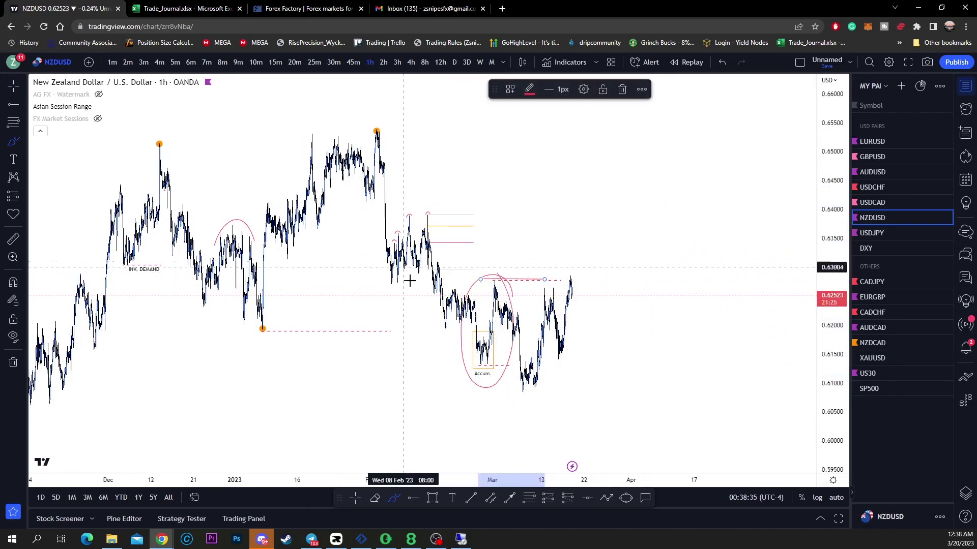
pyautogui.click(376, 131)
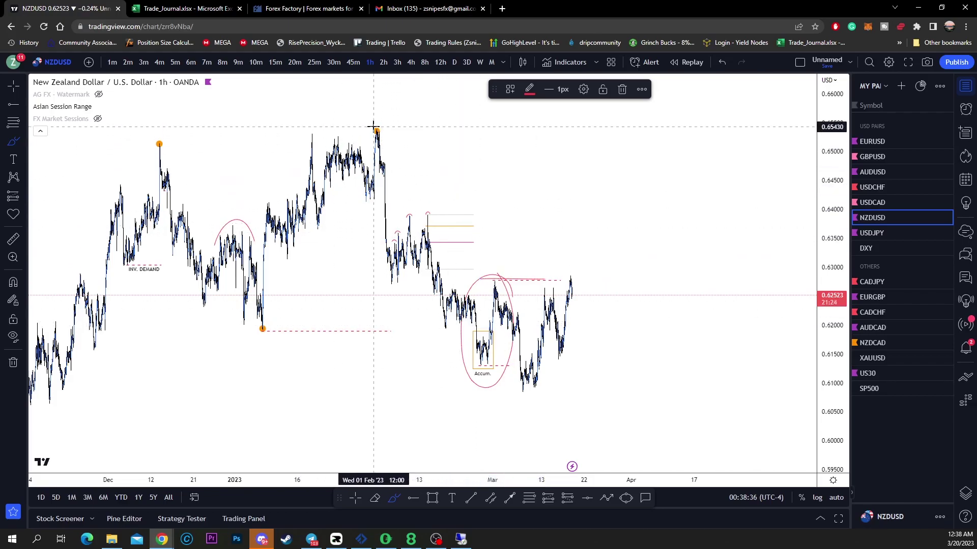
pyautogui.click(523, 391)
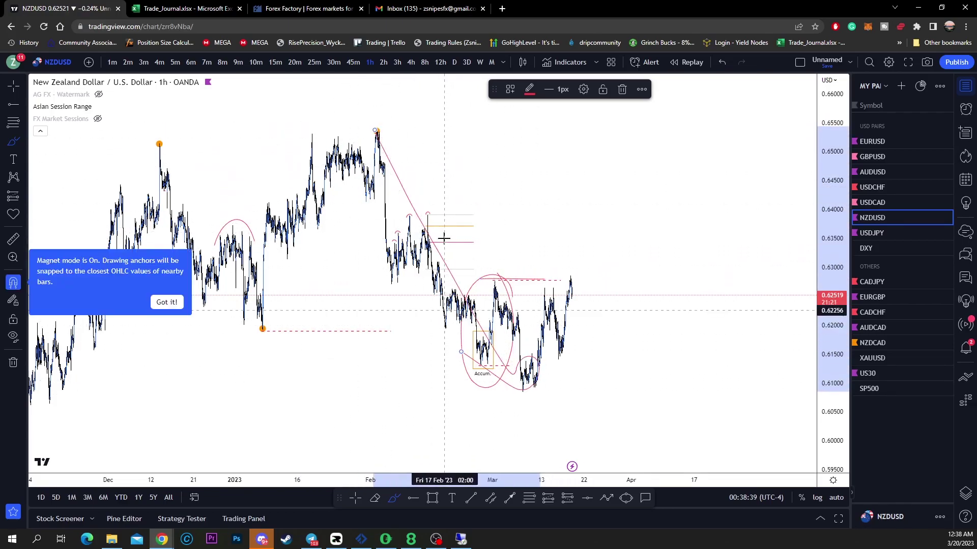
pyautogui.hotkey('ctrl', 'z')
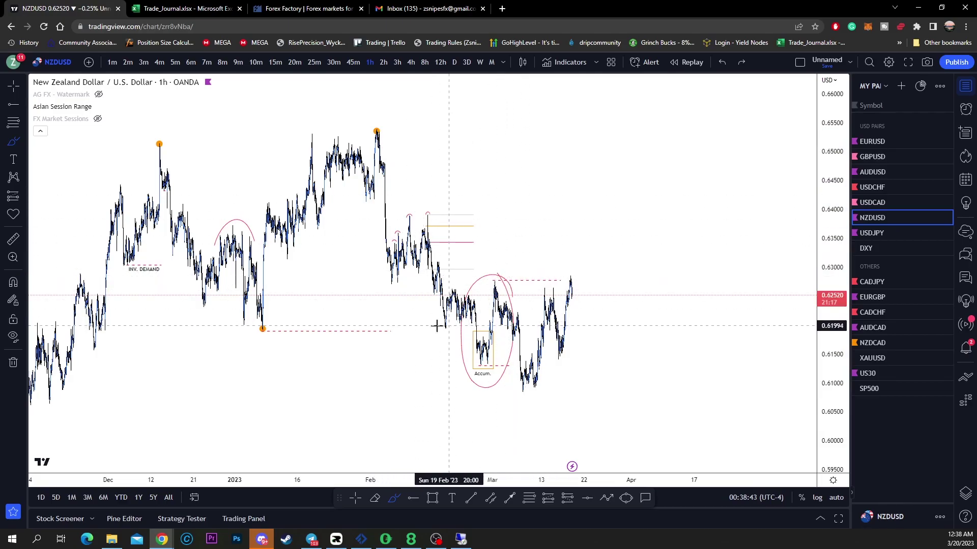
# Step: Brush circles around the January and mid-February ranges, cross out the early-March high and underline the early-January low
pyautogui.moveTo(455, 238); pyautogui.dragTo(440, 240)
pyautogui.moveTo(385, 118); pyautogui.dragTo(365, 213)
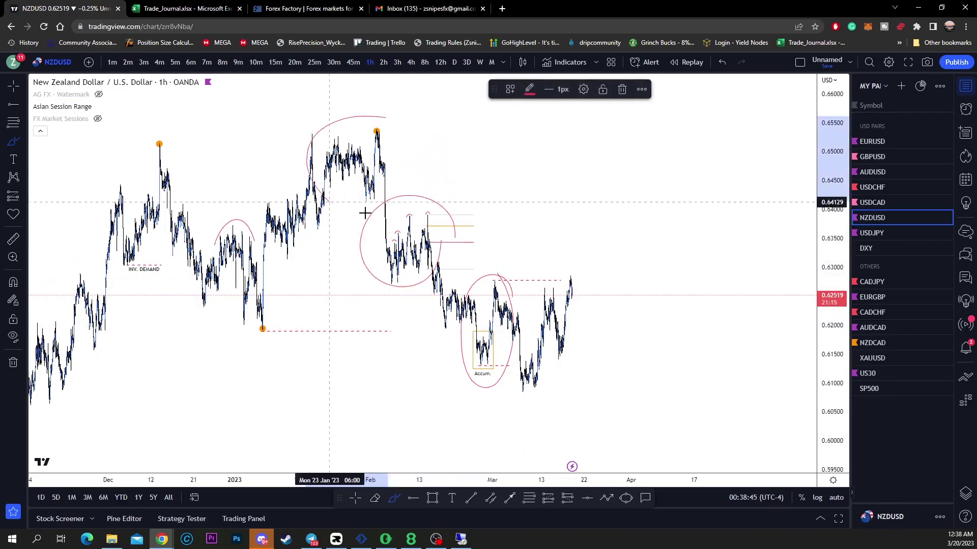
pyautogui.click(365, 212)
pyautogui.moveTo(512, 275)
pyautogui.mouseDown()
pyautogui.moveTo(468, 293)
pyautogui.moveTo(526, 307)
pyautogui.mouseUp()
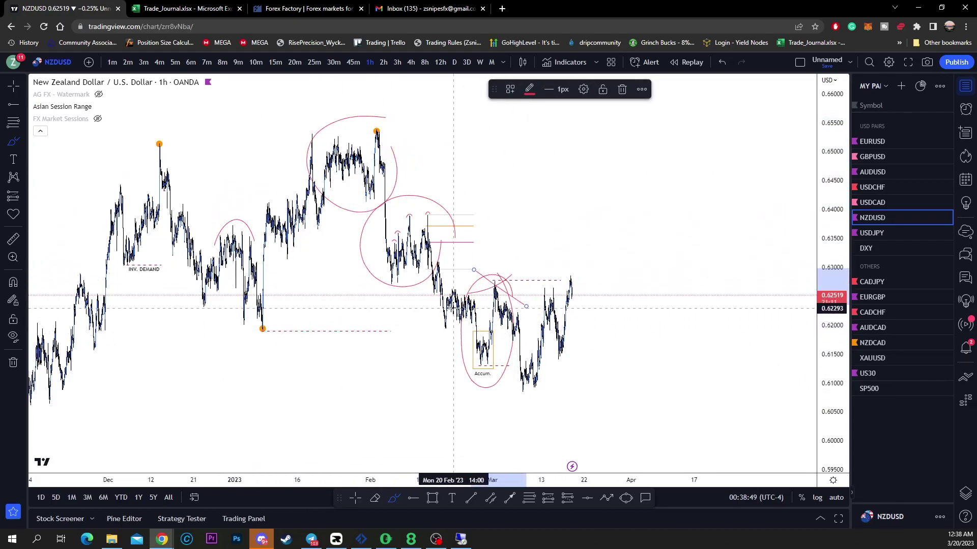
pyautogui.click(275, 331)
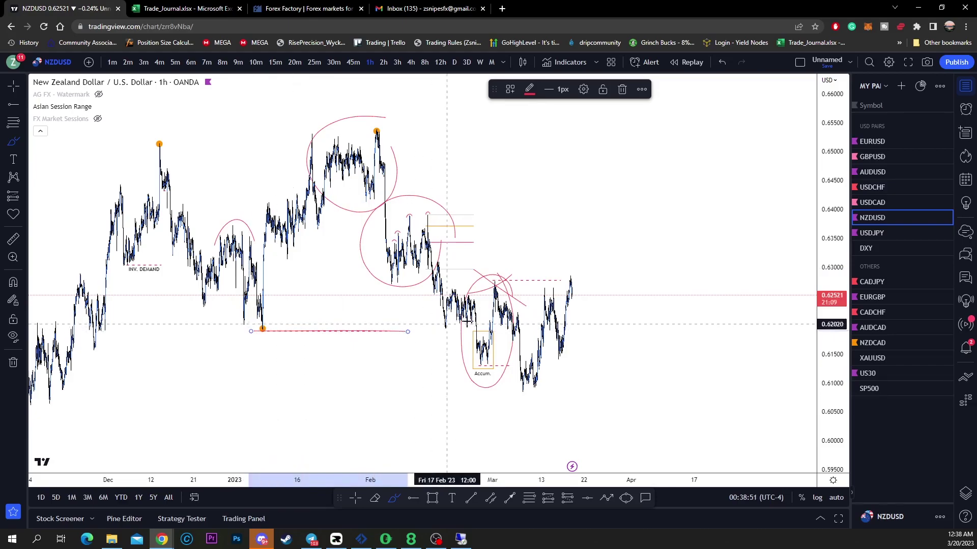
# Step: Brush a projected zigzag from the Accum. box down to about 0.6010 and back up, with cross marks at its highs
pyautogui.moveTo(460, 297); pyautogui.dragTo(493, 366)
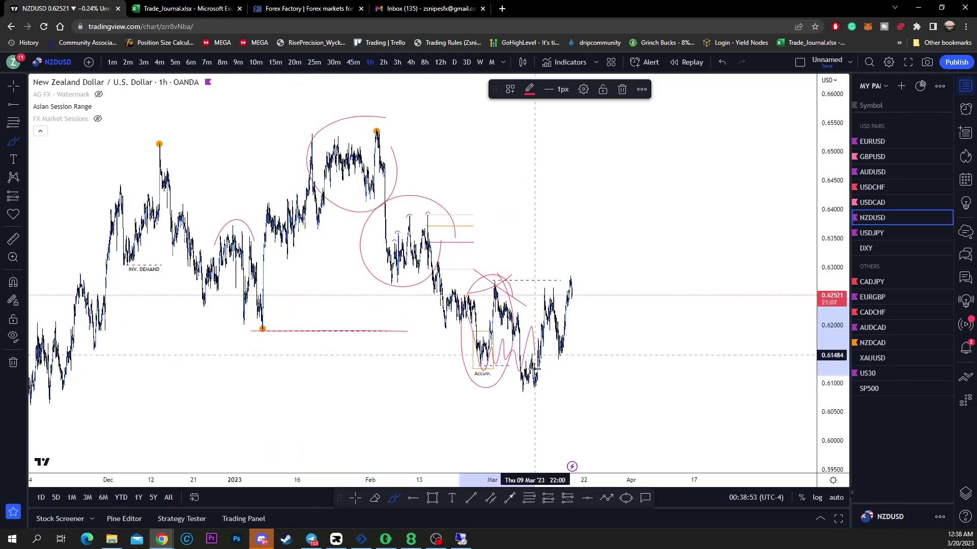
pyautogui.moveTo(549, 381); pyautogui.dragTo(580, 426)
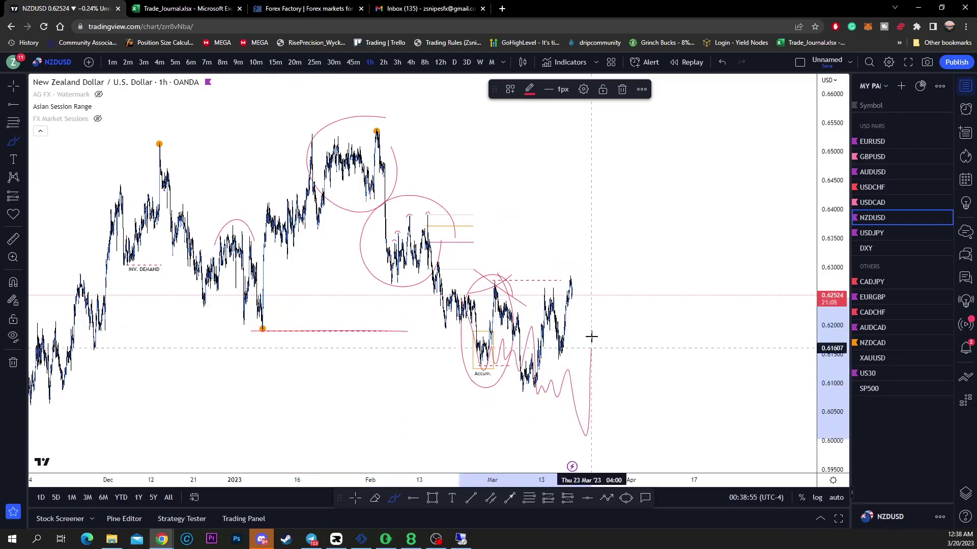
pyautogui.moveTo(591, 336); pyautogui.dragTo(591, 338)
pyautogui.moveTo(558, 371)
pyautogui.mouseDown()
pyautogui.moveTo(606, 373)
pyautogui.moveTo(558, 385)
pyautogui.mouseUp()
pyautogui.moveTo(556, 354); pyautogui.dragTo(586, 377)
pyautogui.moveTo(540, 303)
pyautogui.mouseDown()
pyautogui.moveTo(519, 324)
pyautogui.moveTo(557, 341)
pyautogui.mouseUp()
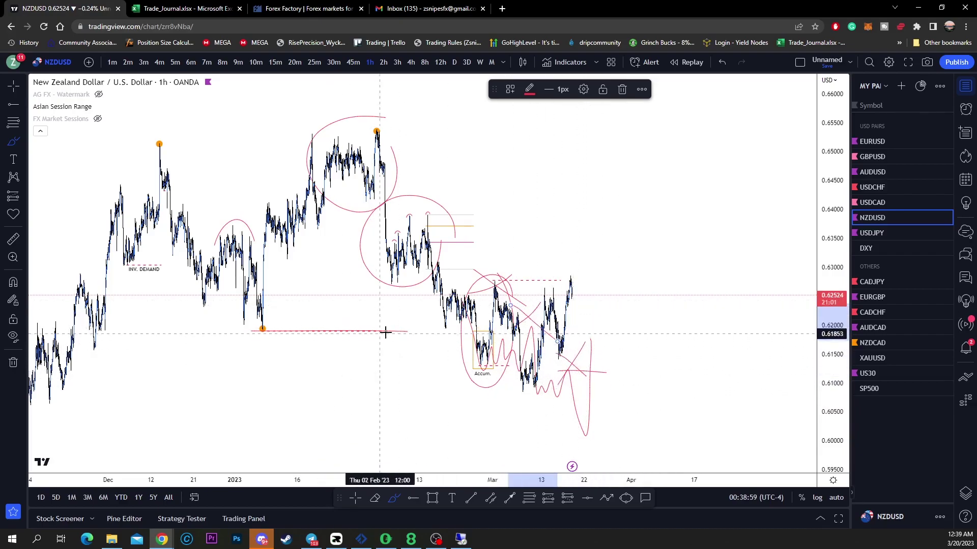
# Step: Brush circles around the supply ranges and the projected low, a downtrend line from the February high and a curve under the low
pyautogui.moveTo(452, 232); pyautogui.dragTo(443, 214)
pyautogui.moveTo(423, 139)
pyautogui.mouseDown()
pyautogui.moveTo(334, 114)
pyautogui.moveTo(367, 110)
pyautogui.mouseUp()
pyautogui.moveTo(580, 293)
pyautogui.mouseDown()
pyautogui.moveTo(521, 242)
pyautogui.moveTo(468, 254)
pyautogui.mouseUp()
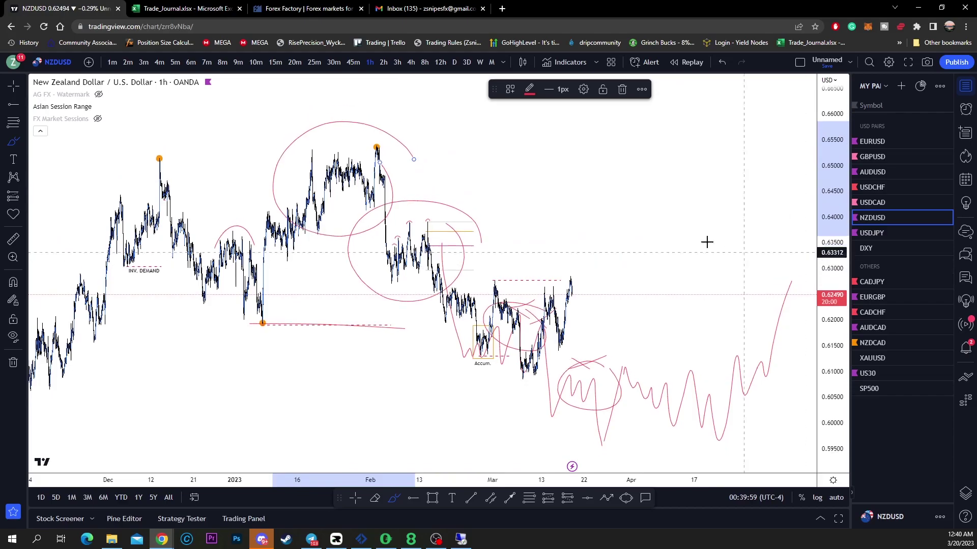
pyautogui.moveTo(385, 145)
pyautogui.mouseDown()
pyautogui.moveTo(386, 136)
pyautogui.moveTo(373, 140)
pyautogui.moveTo(574, 416)
pyautogui.mouseUp()
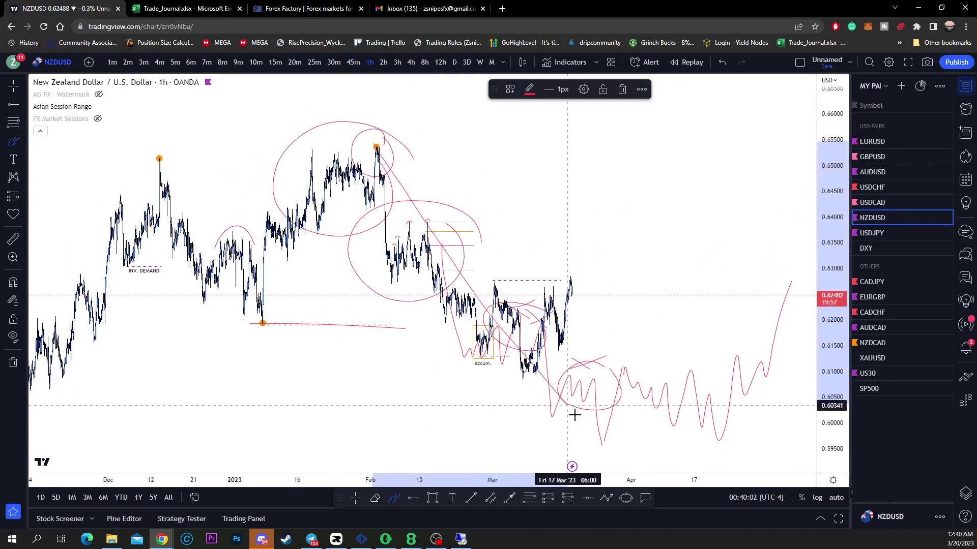
pyautogui.moveTo(632, 433)
pyautogui.mouseDown()
pyautogui.moveTo(594, 409)
pyautogui.moveTo(631, 419)
pyautogui.mouseUp()
pyautogui.moveTo(513, 412); pyautogui.dragTo(662, 437)
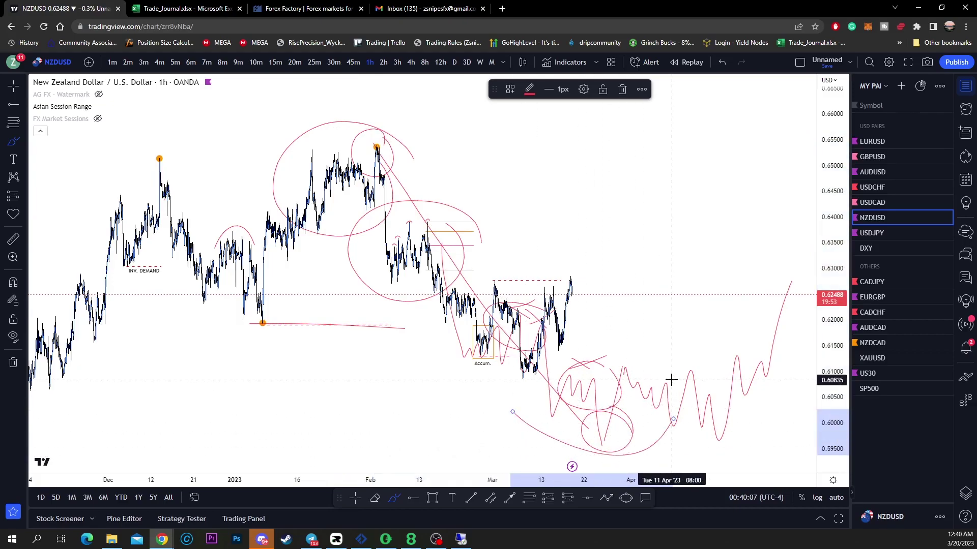
# Step: Undo all brush strokes on the NZDUSD 1-hour chart and leave the Brush tool
pyautogui.hotkey('ctrl', 'z')
pyautogui.hotkey('ctrl', 'z')
pyautogui.hotkey('ctrl', 'z')
pyautogui.hotkey('ctrl', 'z')
pyautogui.hotkey('ctrl', 'z')
pyautogui.hotkey('ctrl', 'z')
pyautogui.hotkey('ctrl', 'z')
pyautogui.hotkey('ctrl', 'z')
pyautogui.hotkey('ctrl', 'z')
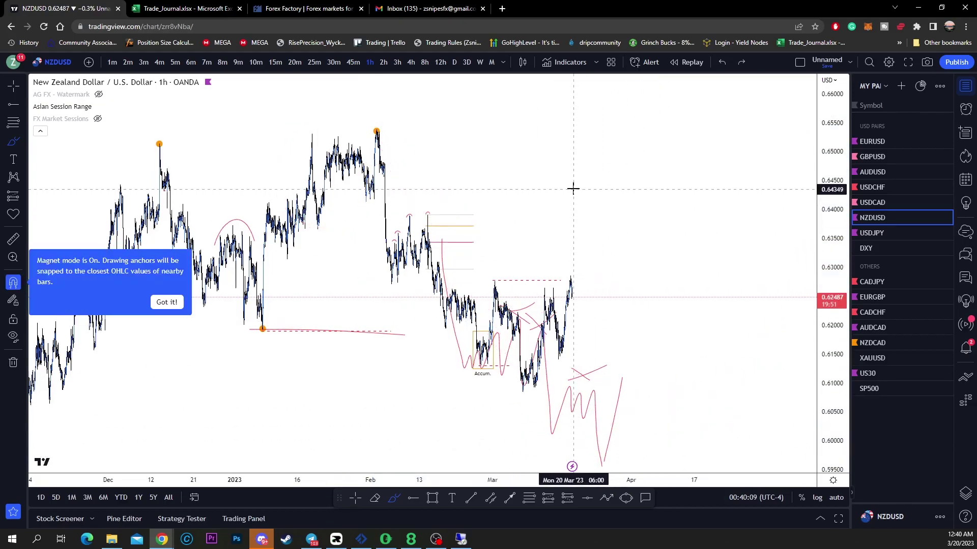
pyautogui.hotkey('ctrl', 'z')
pyautogui.hotkey('ctrl', 'z')
pyautogui.hotkey('ctrl', 'z')
pyautogui.hotkey('ctrl', 'z')
pyautogui.hotkey('ctrl', 'z')
pyautogui.hotkey('ctrl', 'z')
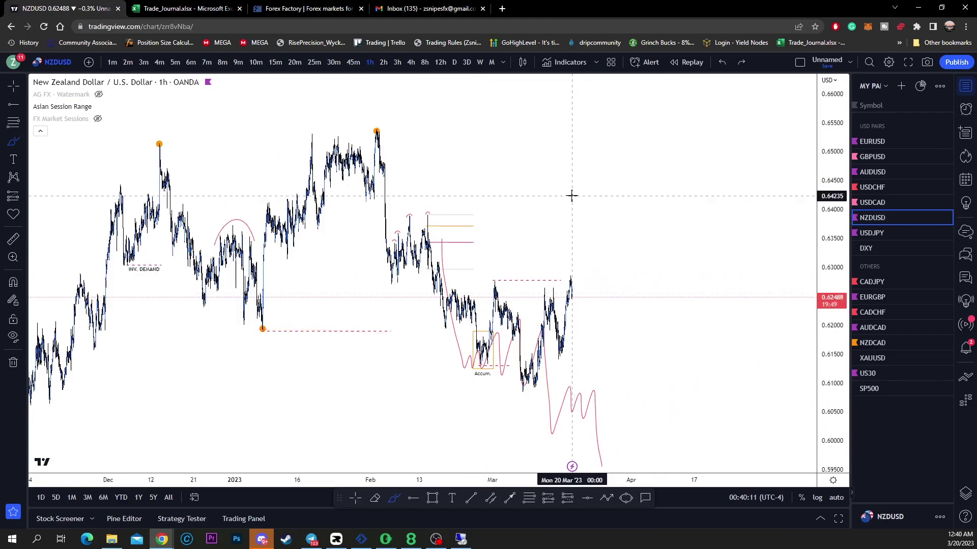
pyautogui.press('Escape')
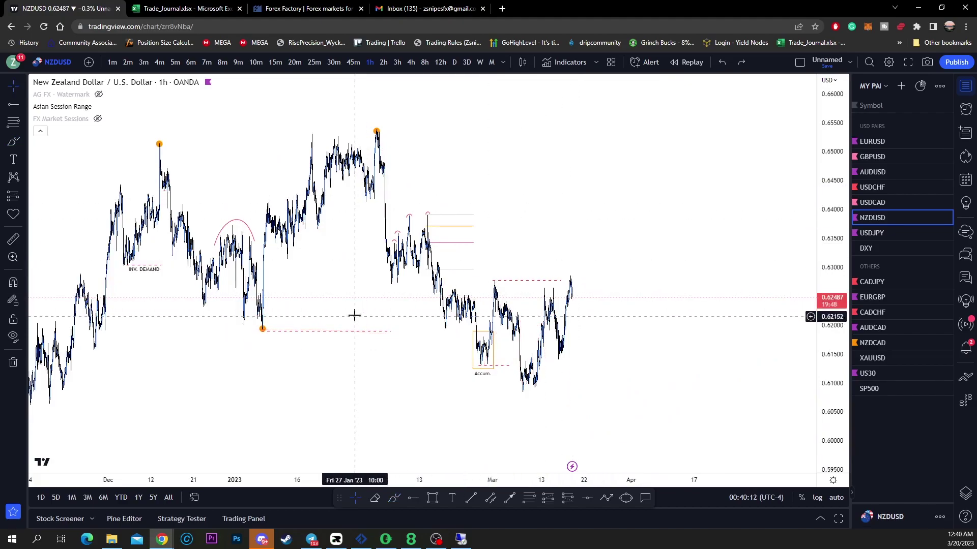
# Step: Place a copy of the orange circle marker from the early-February high just below the 8 March low
pyautogui.click(377, 131)
pyautogui.moveTo(378, 131)
pyautogui.mouseDown()
pyautogui.moveTo(552, 387)
pyautogui.moveTo(528, 397)
pyautogui.mouseUp()
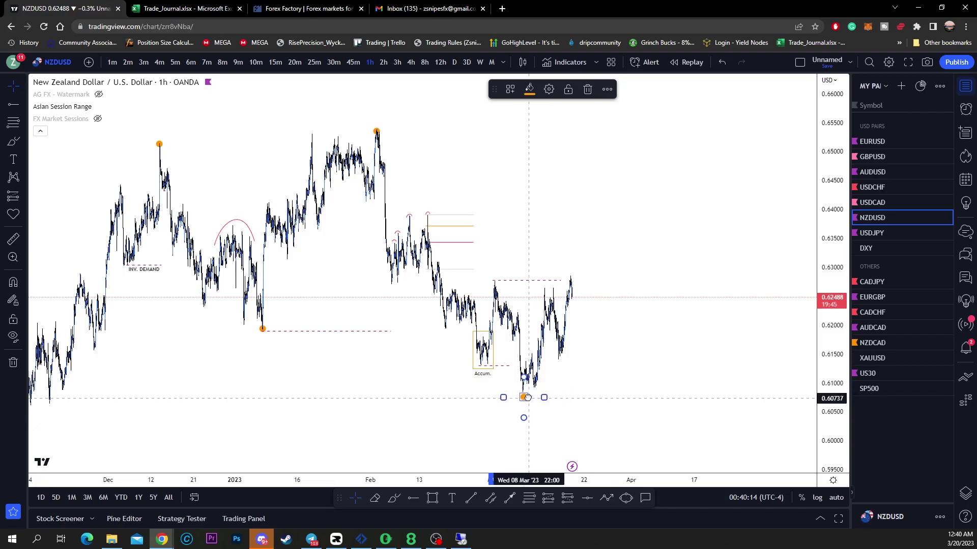
pyautogui.click(554, 374)
# Step: Brush a curve beneath the March low and circles around the mid-February and January ranges, and undo all three
pyautogui.click(394, 498)
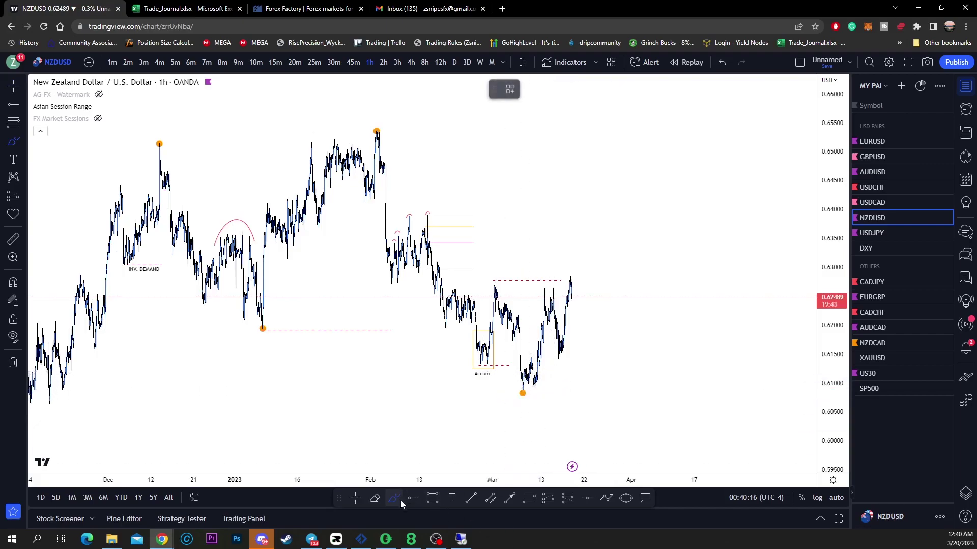
pyautogui.click(421, 338)
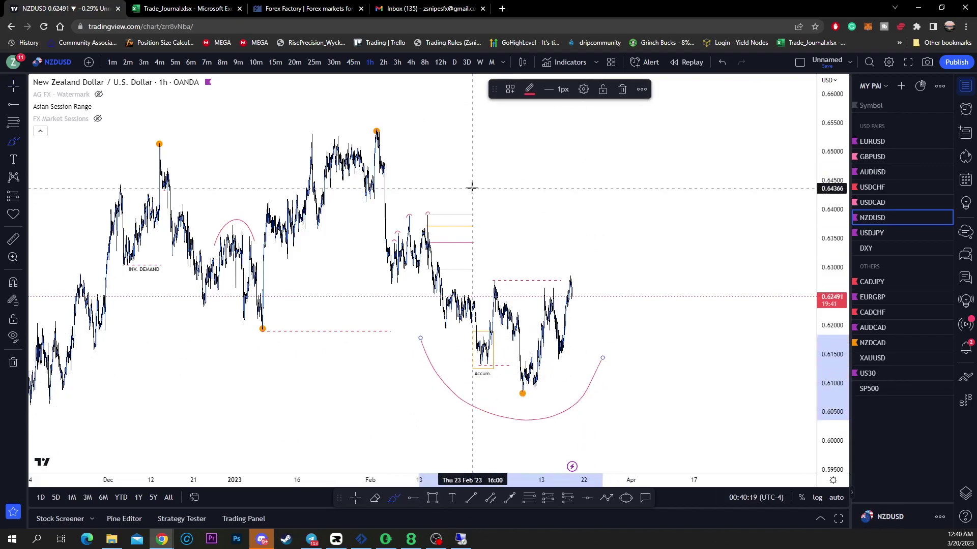
pyautogui.moveTo(481, 234)
pyautogui.mouseDown()
pyautogui.moveTo(458, 190)
pyautogui.moveTo(384, 262)
pyautogui.moveTo(480, 214)
pyautogui.mouseUp()
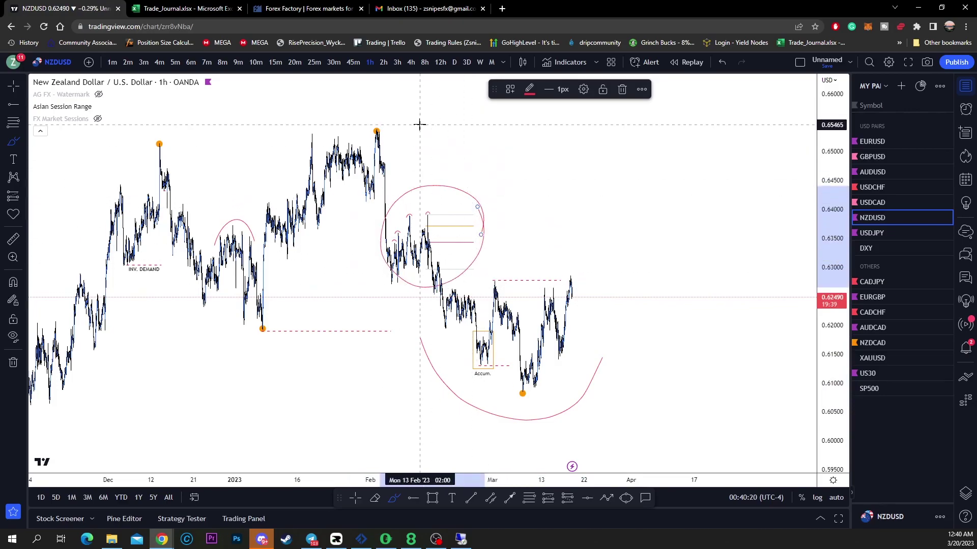
pyautogui.moveTo(419, 124)
pyautogui.mouseDown()
pyautogui.moveTo(284, 178)
pyautogui.moveTo(411, 122)
pyautogui.mouseUp()
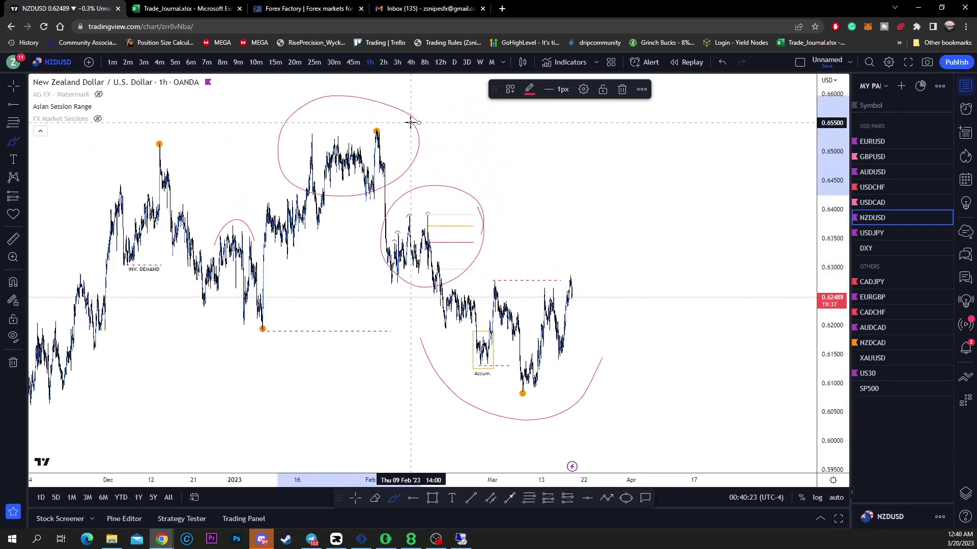
pyautogui.hotkey('ctrl', 'z')
pyautogui.hotkey('ctrl', 'z')
pyautogui.hotkey('ctrl', 'z')
# Step: Draw a yellow rectangle over the mid-February supply zone from about 0.6300 to 0.6390, extended past the current price
pyautogui.scroll(4, 617, 257)
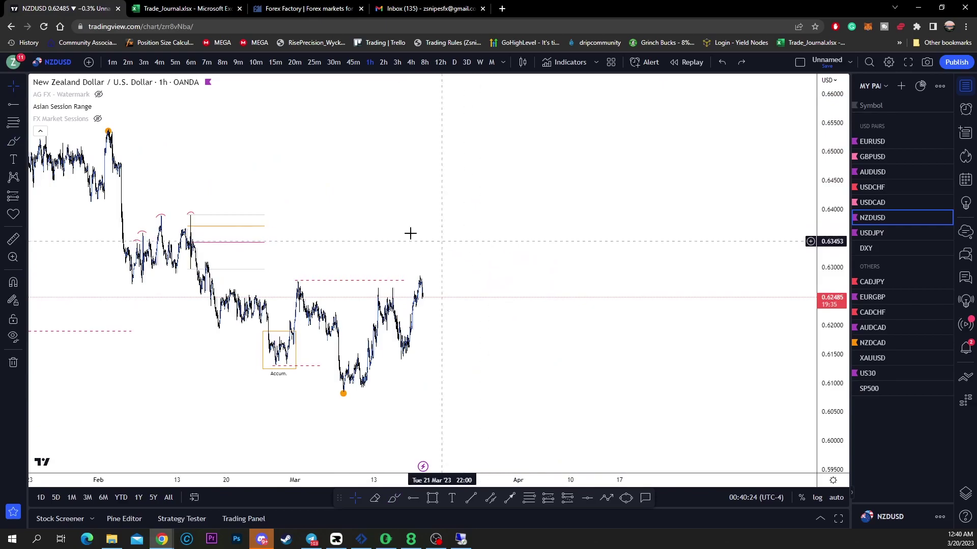
pyautogui.moveTo(406, 234); pyautogui.dragTo(641, 254)
pyautogui.scroll(5, 547, 293)
pyautogui.scroll(-6, 529, 290)
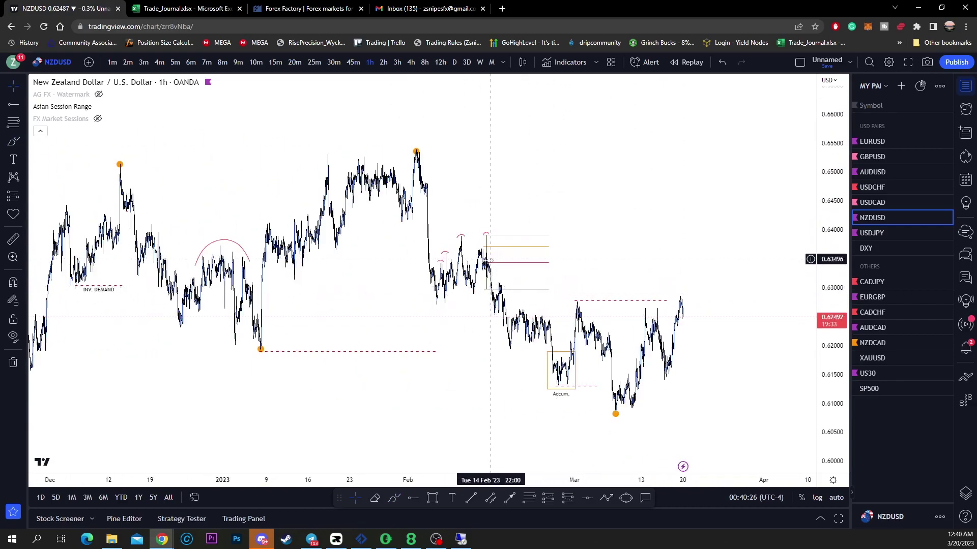
pyautogui.moveTo(485, 263); pyautogui.dragTo(797, 270)
pyautogui.moveTo(675, 181); pyautogui.dragTo(590, 184)
pyautogui.scroll(-3, 549, 316)
pyautogui.moveTo(674, 367); pyautogui.dragTo(504, 363)
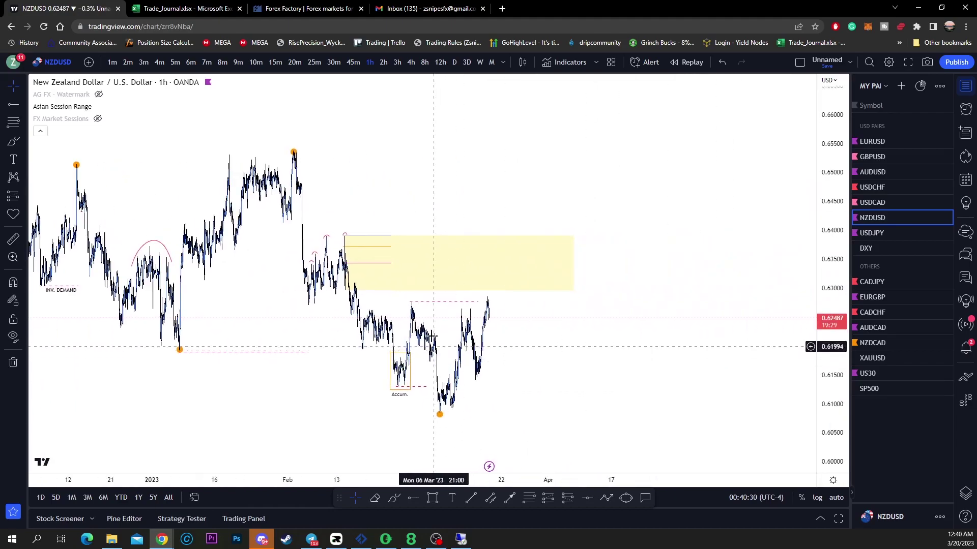
# Step: Draw a green rectangle over the upper half of the yellow supply zone, from about 0.6343 to 0.6390, matching its length
pyautogui.click(394, 498)
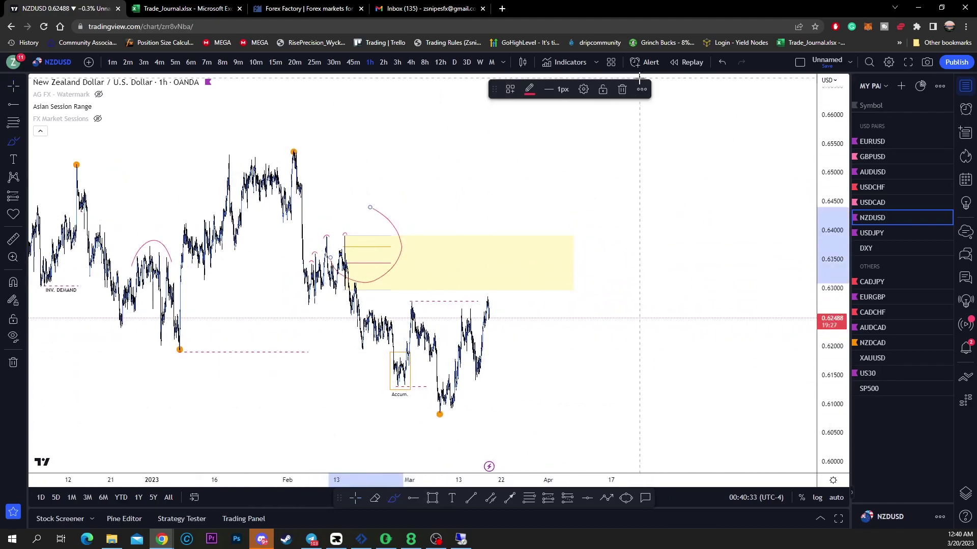
pyautogui.press('Escape')
pyautogui.click(437, 500)
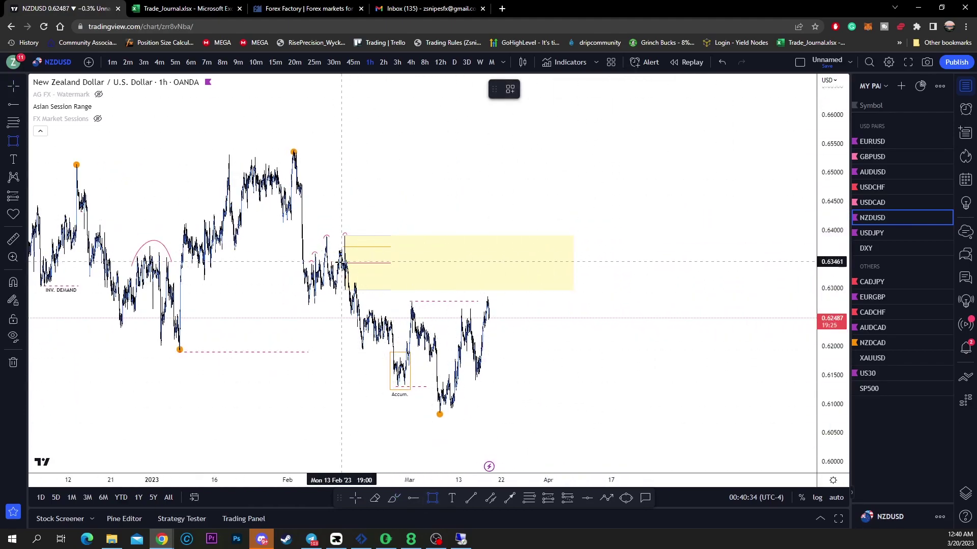
pyautogui.moveTo(345, 263)
pyautogui.mouseDown()
pyautogui.moveTo(460, 234)
pyautogui.moveTo(561, 237)
pyautogui.moveTo(601, 218)
pyautogui.mouseUp()
pyautogui.click(572, 236)
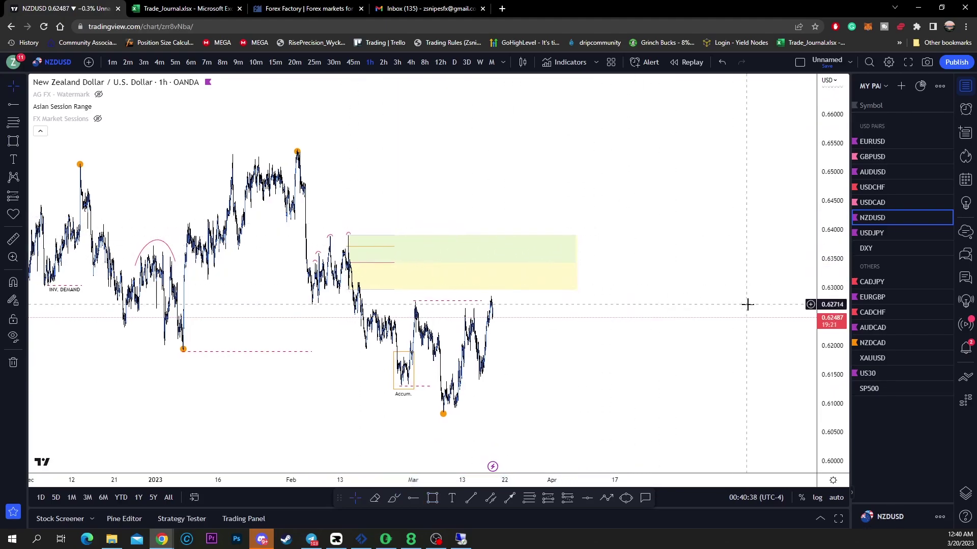
# Step: Add a price alert on NZDUSD just beneath the yellow supply zone, at about 0.6293
pyautogui.click(811, 293)
pyautogui.click(697, 308)
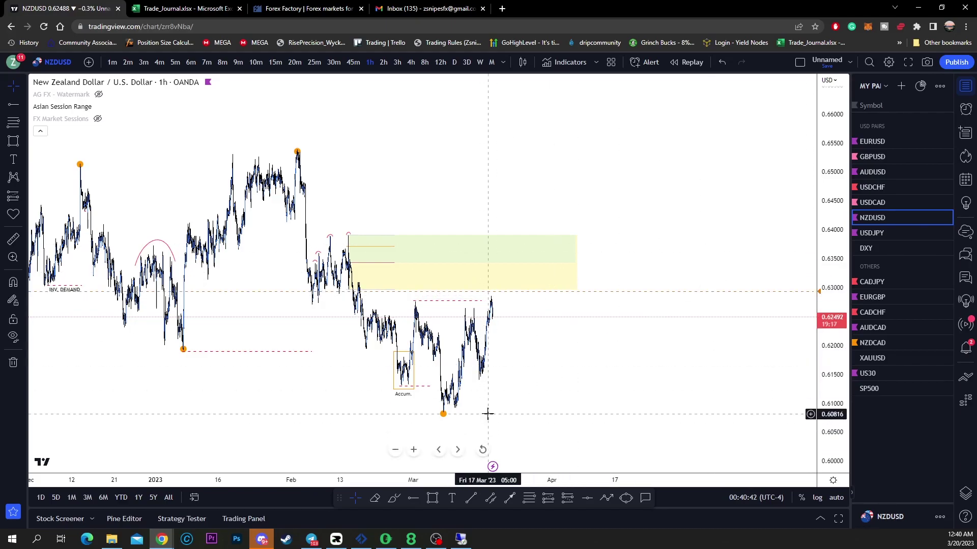
# Step: Brush a stroke around the start of the NZDUSD supply zone and undo it
pyautogui.click(394, 497)
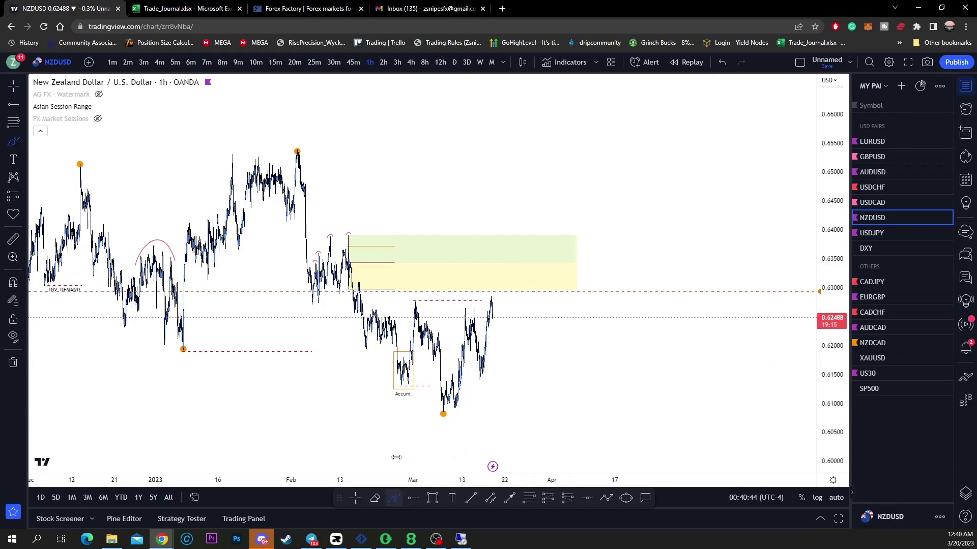
pyautogui.moveTo(365, 246); pyautogui.dragTo(360, 225)
pyautogui.hotkey('ctrl', 'z')
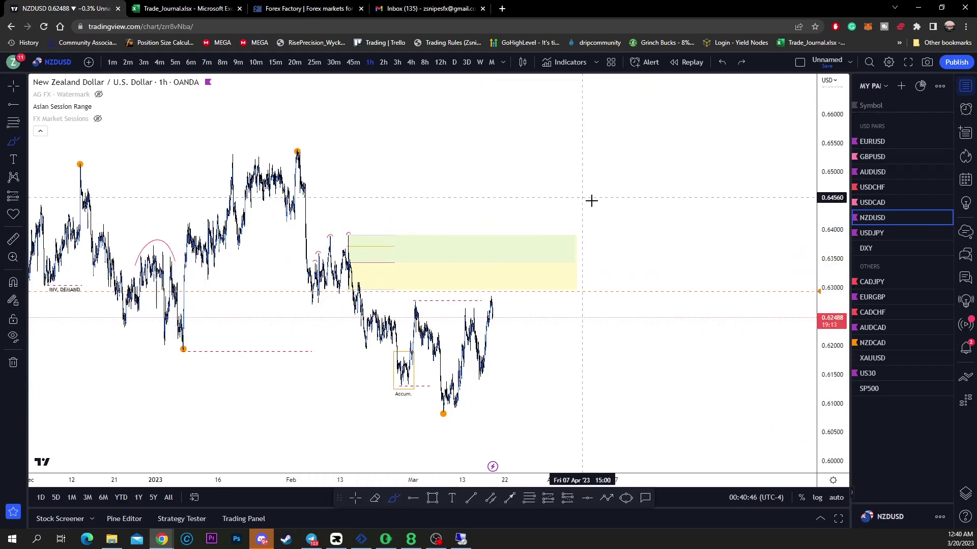
# Step: Open the USDJPY chart on the 25-minute timeframe
pyautogui.click(889, 237)
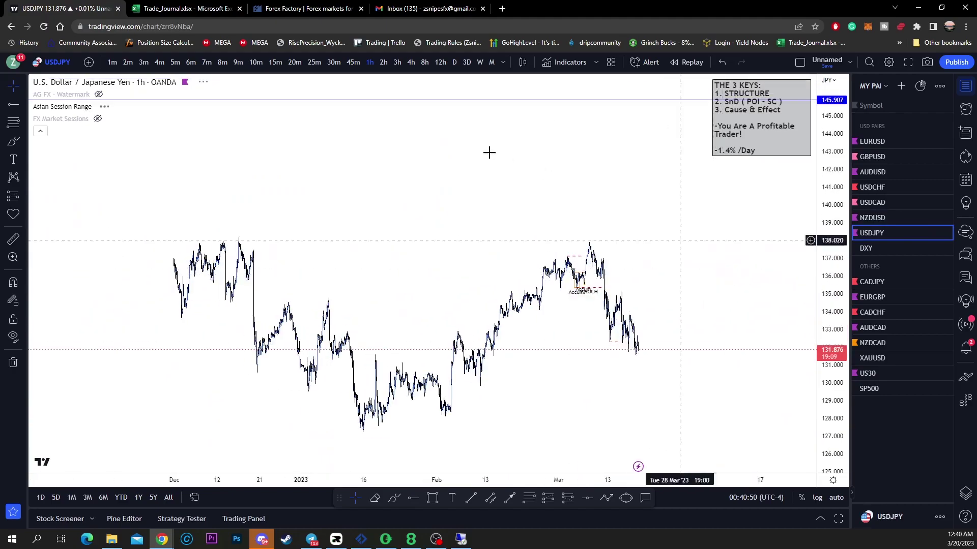
pyautogui.click(314, 62)
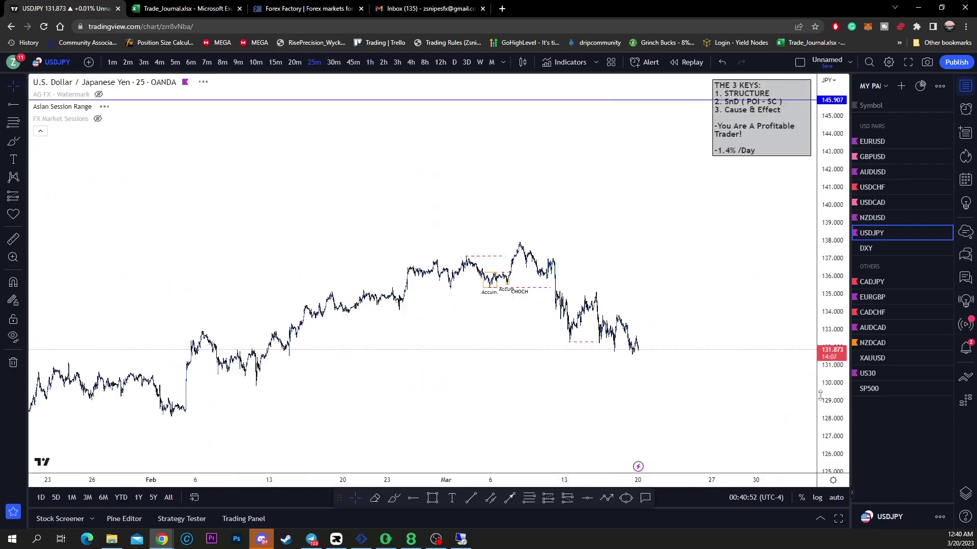
pyautogui.scroll(5, 728, 273)
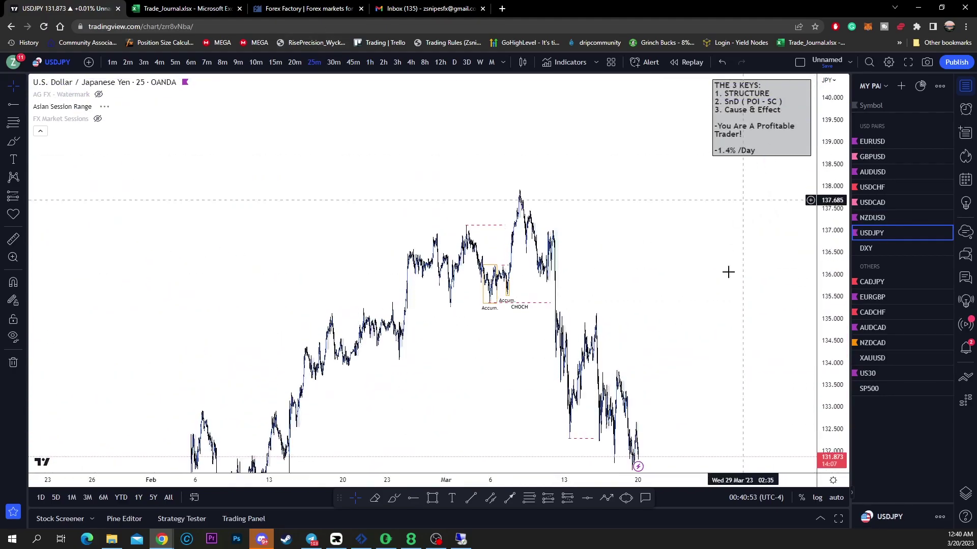
# Step: Brush circles around the late-February to March top range and the mid-March pullback, deleting each one
pyautogui.click(393, 498)
pyautogui.moveTo(232, 271); pyautogui.dragTo(272, 271)
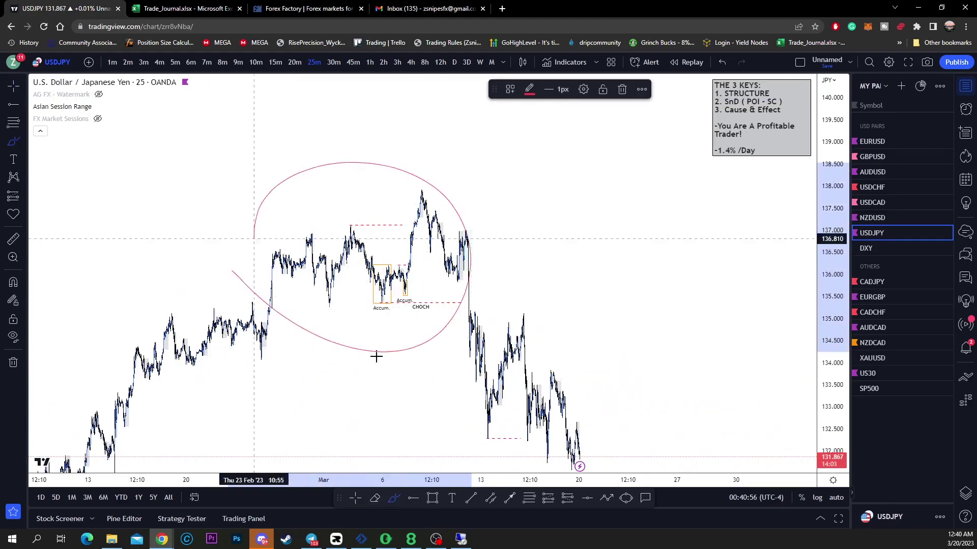
pyautogui.press('Delete')
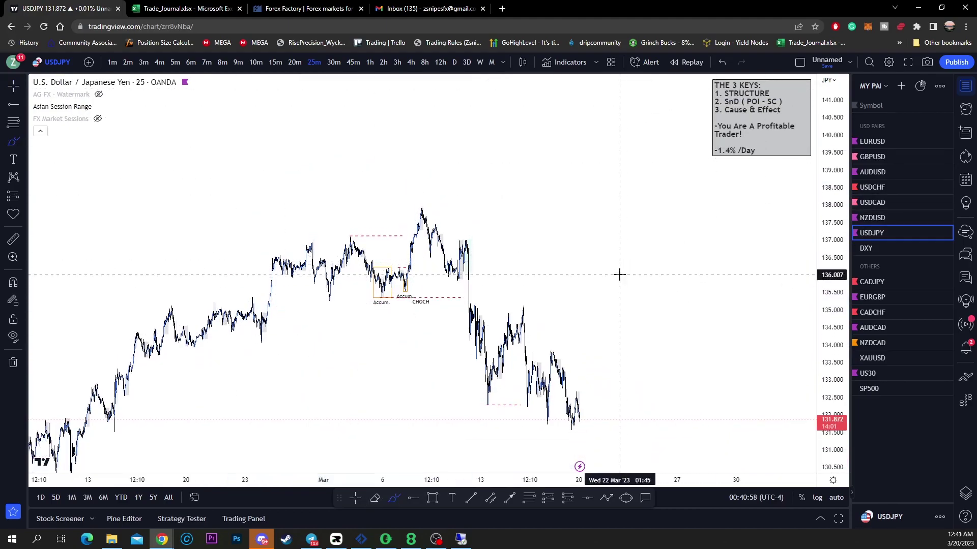
pyautogui.moveTo(544, 314)
pyautogui.mouseDown()
pyautogui.moveTo(520, 299)
pyautogui.moveTo(535, 307)
pyautogui.moveTo(523, 284)
pyautogui.mouseUp()
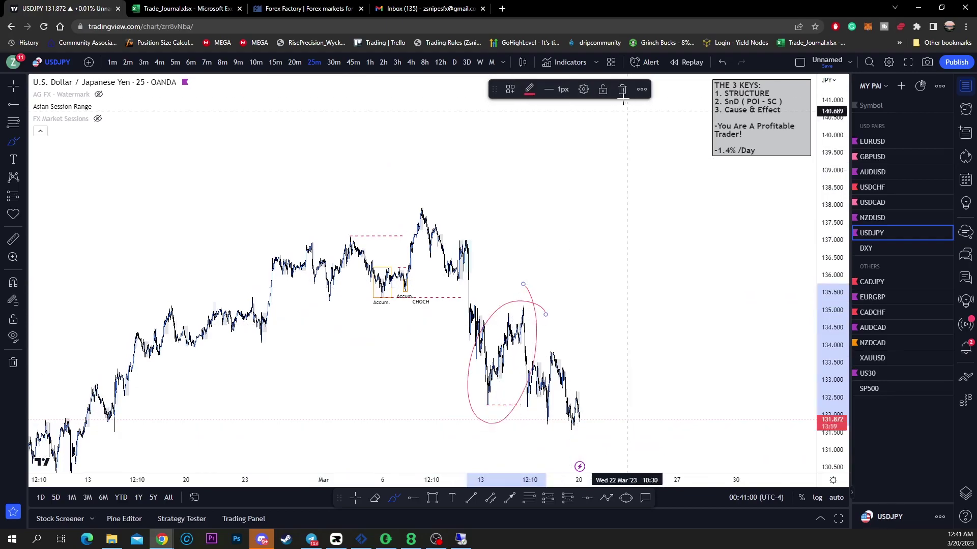
pyautogui.click(622, 93)
# Step: Brush a circle around the latest USDJPY swing and two lines above it at about 134 and 135, and undo all three
pyautogui.moveTo(568, 374); pyautogui.dragTo(564, 343)
pyautogui.moveTo(523, 310); pyautogui.dragTo(554, 309)
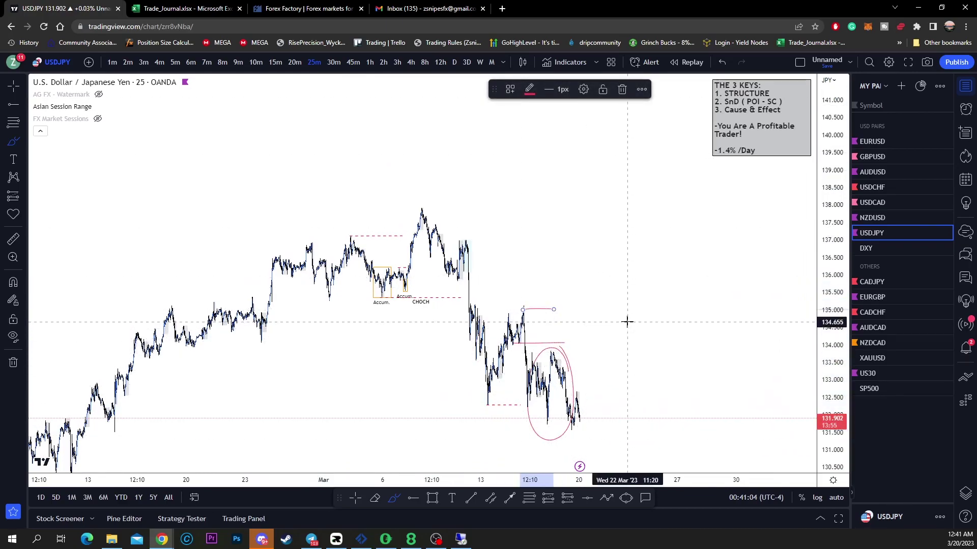
pyautogui.hotkey('ctrl', 'z')
pyautogui.hotkey('ctrl', 'z')
pyautogui.hotkey('ctrl', 'z')
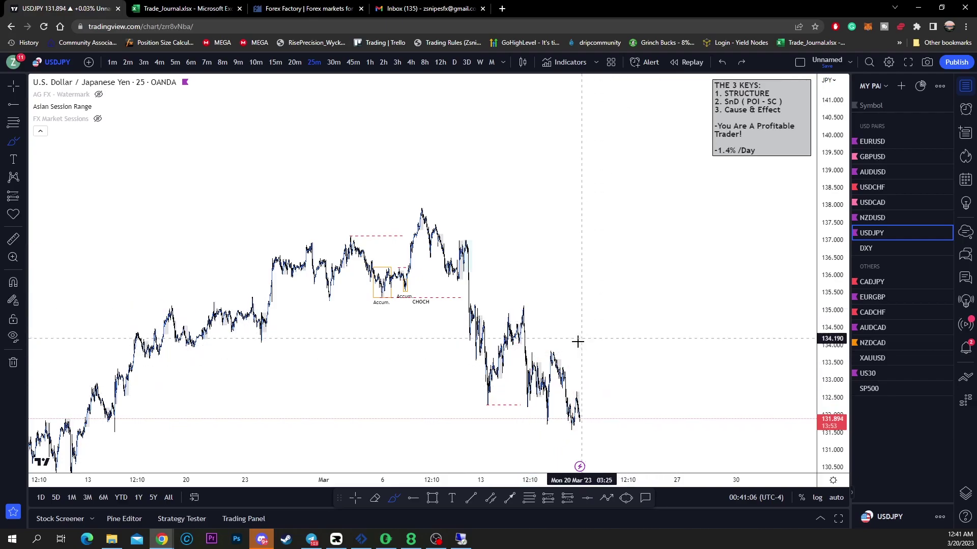
# Step: Brush crossing strokes over the last two USDJPY lower highs, plus a stroke near the accumulation boxes that is undone
pyautogui.hotkey('ctrl', 'y')
pyautogui.hotkey('ctrl', 'y')
pyautogui.hotkey('ctrl', 'y')
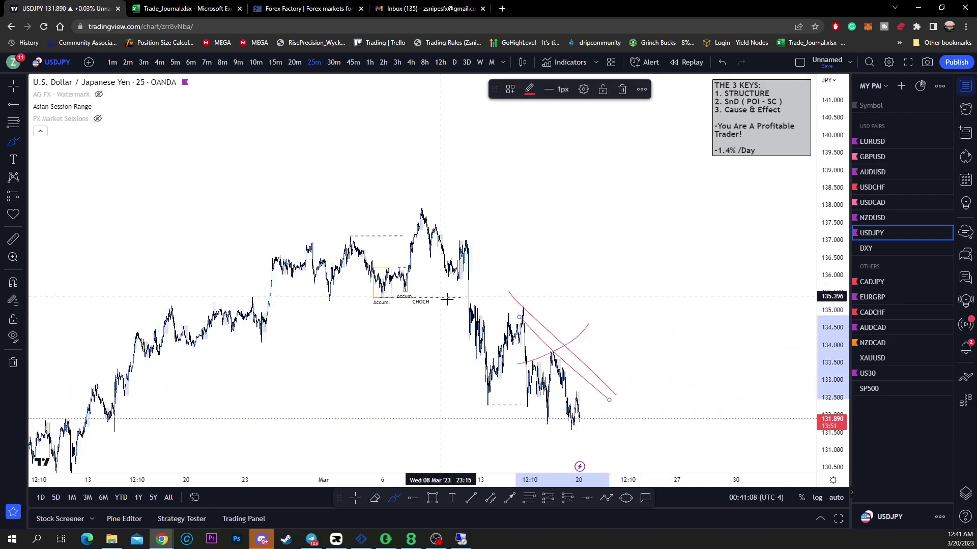
pyautogui.moveTo(399, 299); pyautogui.dragTo(421, 283)
pyautogui.hotkey('ctrl', 'z')
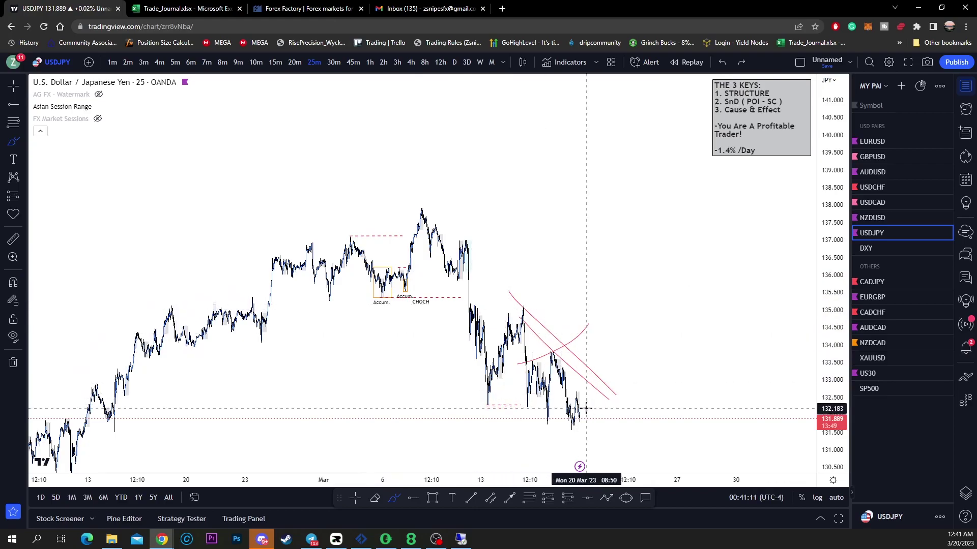
# Step: Brush a projected rally to about 136, two lines bounding the supply before the March drop, and a circle around the top range
pyautogui.moveTo(585, 421)
pyautogui.mouseDown()
pyautogui.moveTo(590, 362)
pyautogui.moveTo(614, 353)
pyautogui.moveTo(636, 272)
pyautogui.mouseUp()
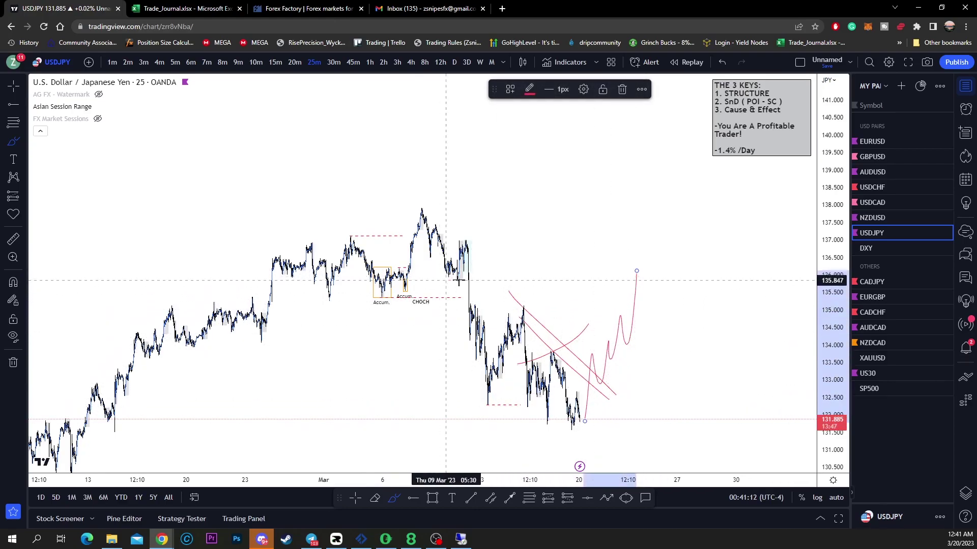
pyautogui.moveTo(450, 280); pyautogui.dragTo(530, 278)
pyautogui.moveTo(443, 239); pyautogui.dragTo(541, 249)
pyautogui.moveTo(430, 170); pyautogui.dragTo(360, 197)
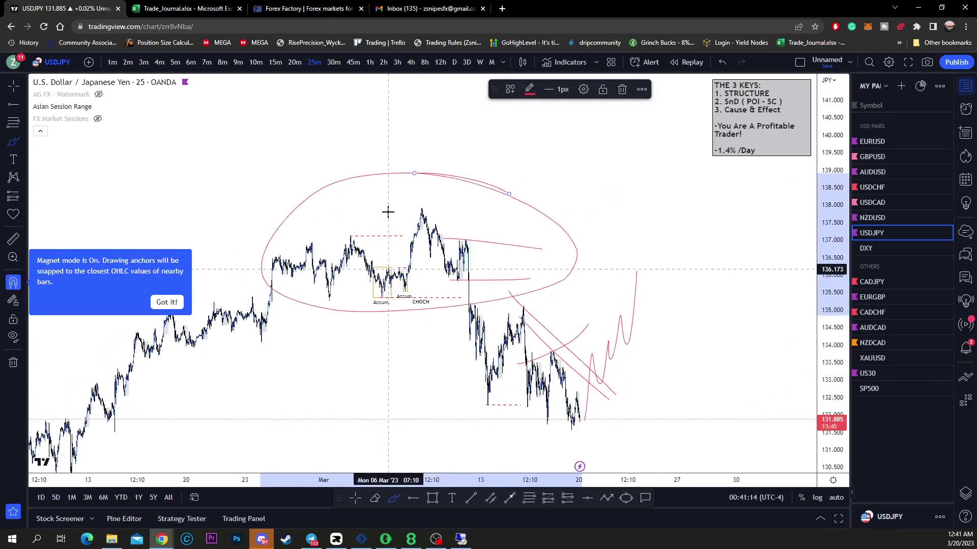
# Step: Undo all brush strokes on the USDJPY 25-minute chart and leave the Brush tool
pyautogui.hotkey('ctrl', 'z')
pyautogui.hotkey('ctrl', 'z')
pyautogui.hotkey('ctrl', 'z')
pyautogui.hotkey('ctrl', 'z')
pyautogui.hotkey('ctrl', 'z')
pyautogui.hotkey('ctrl', 'z')
pyautogui.hotkey('ctrl', 'z')
pyautogui.press('Escape')
# Step: Brush a projected path from the current price up to about 133.3 and down to about 130.5
pyautogui.scroll(8, 540, 331)
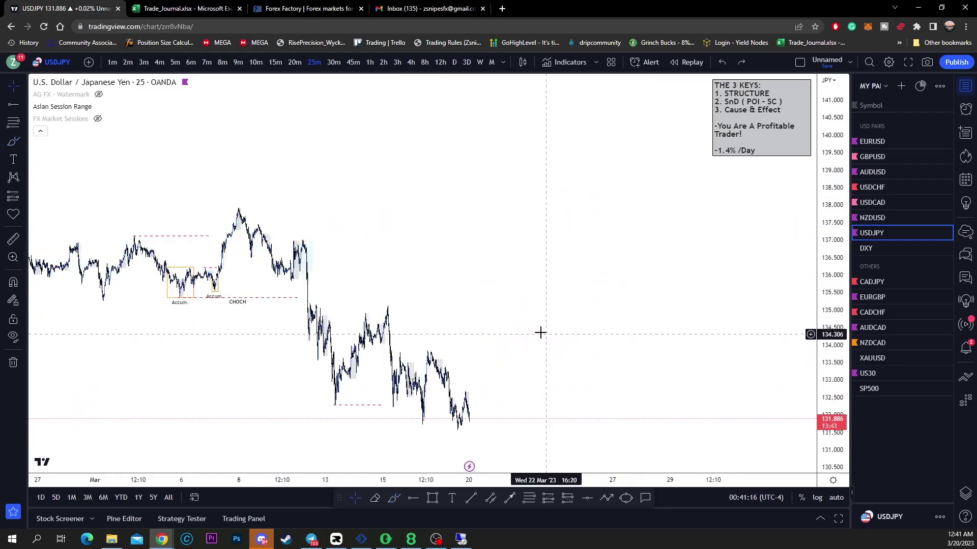
pyautogui.moveTo(463, 337); pyautogui.dragTo(688, 347)
pyautogui.scroll(5, 796, 410)
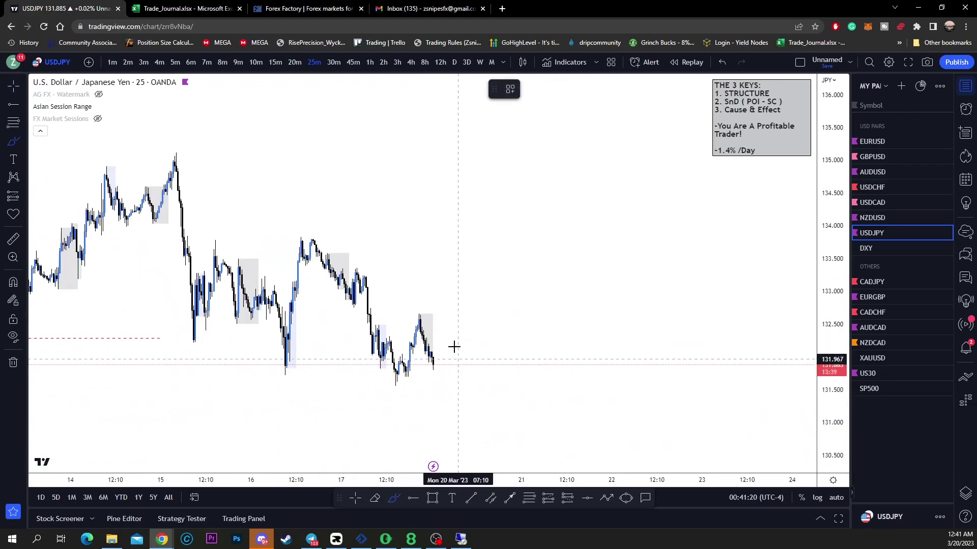
pyautogui.moveTo(432, 358); pyautogui.dragTo(447, 342)
pyautogui.moveTo(470, 319)
pyautogui.mouseDown()
pyautogui.moveTo(485, 293)
pyautogui.moveTo(523, 275)
pyautogui.mouseUp()
pyautogui.moveTo(531, 313); pyautogui.dragTo(545, 389)
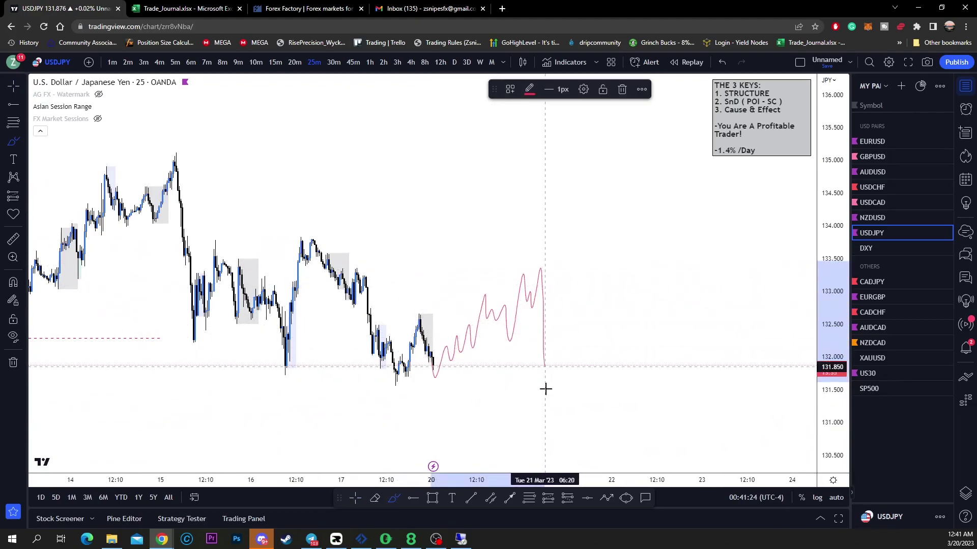
pyautogui.moveTo(567, 434); pyautogui.dragTo(570, 451)
# Step: Brush lines beneath the recent low, at about 132.25 and over the projected top, plus a further pullback and decline after the path
pyautogui.moveTo(367, 390); pyautogui.dragTo(475, 404)
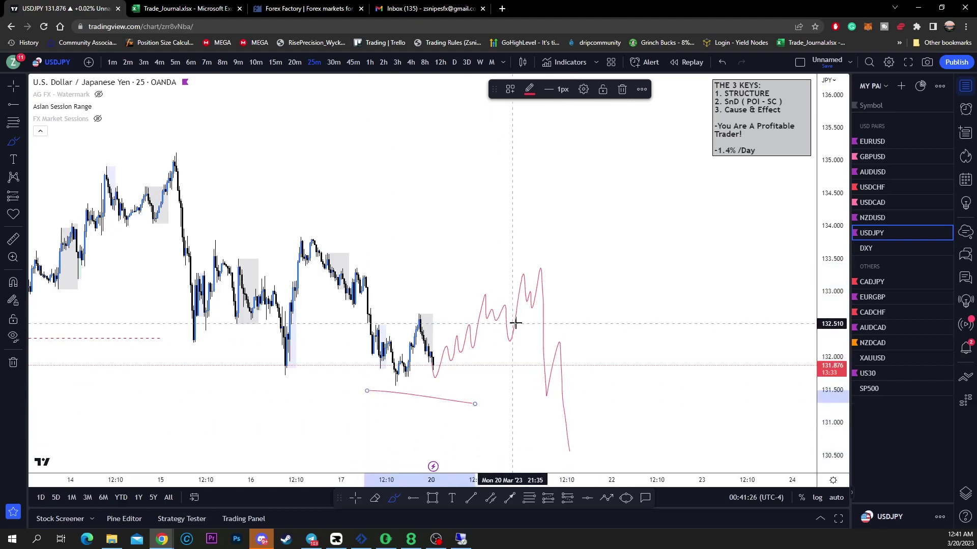
pyautogui.moveTo(497, 340); pyautogui.dragTo(583, 339)
pyautogui.moveTo(514, 274); pyautogui.dragTo(621, 307)
pyautogui.moveTo(570, 440)
pyautogui.mouseDown()
pyautogui.moveTo(582, 429)
pyautogui.moveTo(638, 440)
pyautogui.mouseUp()
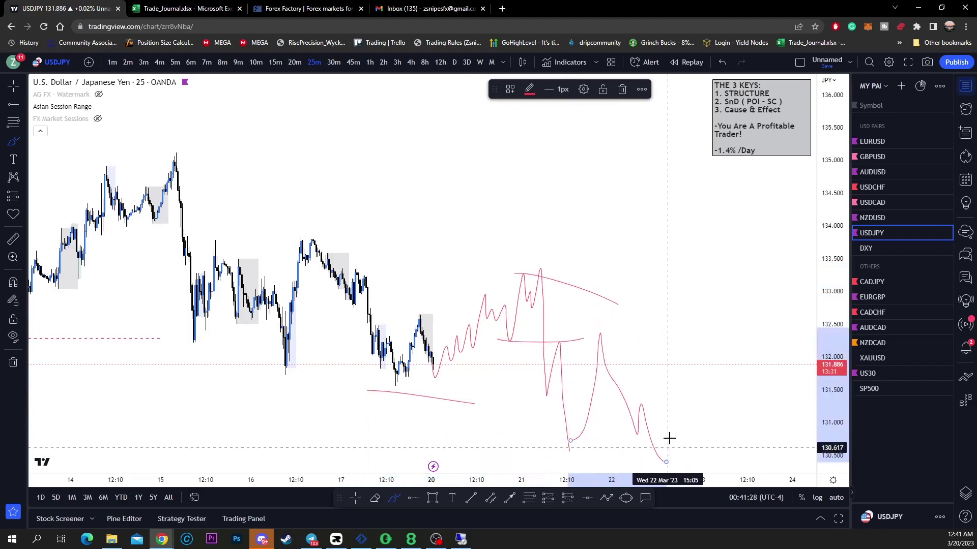
# Step: Undo the projected path, its guide lines and the further decline on USDJPY
pyautogui.hotkey('ctrl', 'z')
pyautogui.hotkey('ctrl', 'z')
pyautogui.hotkey('ctrl', 'z')
pyautogui.hotkey('ctrl', 'z')
pyautogui.hotkey('ctrl', 'z')
pyautogui.hotkey('ctrl', 'z')
pyautogui.hotkey('ctrl', 'z')
# Step: Brush crosses over the two latest USDJPY lower highs, near 135.1 and 133.8
pyautogui.scroll(-3, 775, 272)
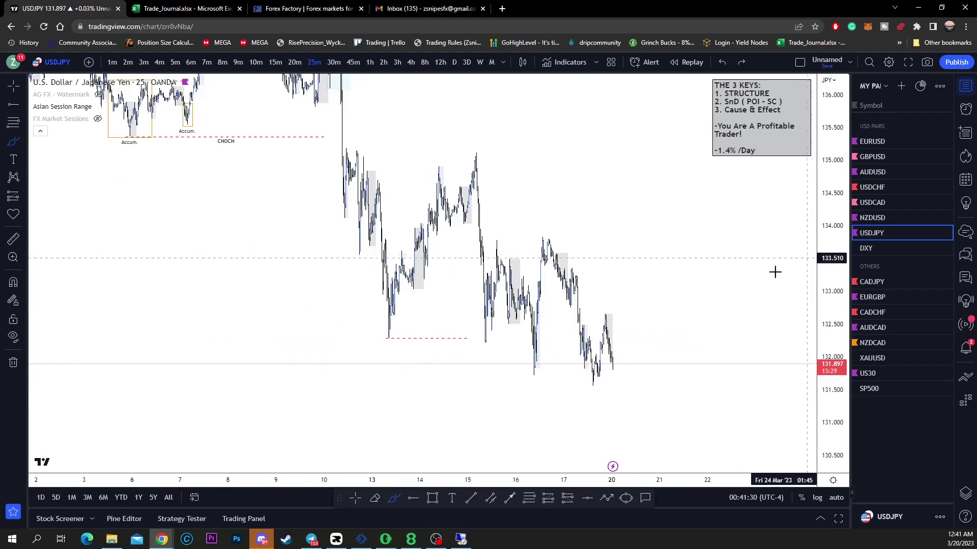
pyautogui.moveTo(511, 239); pyautogui.dragTo(577, 217)
pyautogui.moveTo(508, 213); pyautogui.dragTo(592, 262)
pyautogui.moveTo(498, 123); pyautogui.dragTo(444, 157)
pyautogui.moveTo(457, 128); pyautogui.dragTo(497, 152)
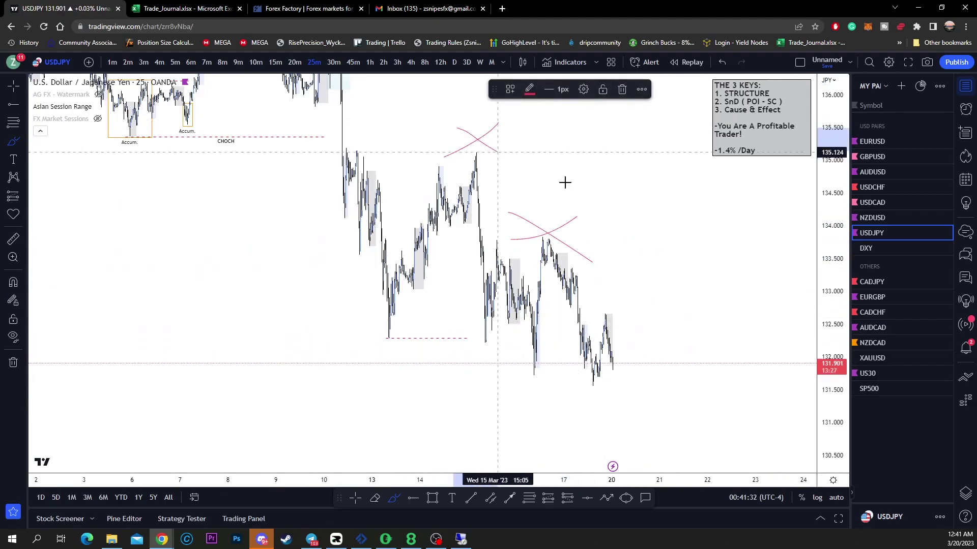
# Step: Brush an arc over the late-February to mid-March top range and undo all strokes on USDJPY
pyautogui.scroll(-5, 564, 182)
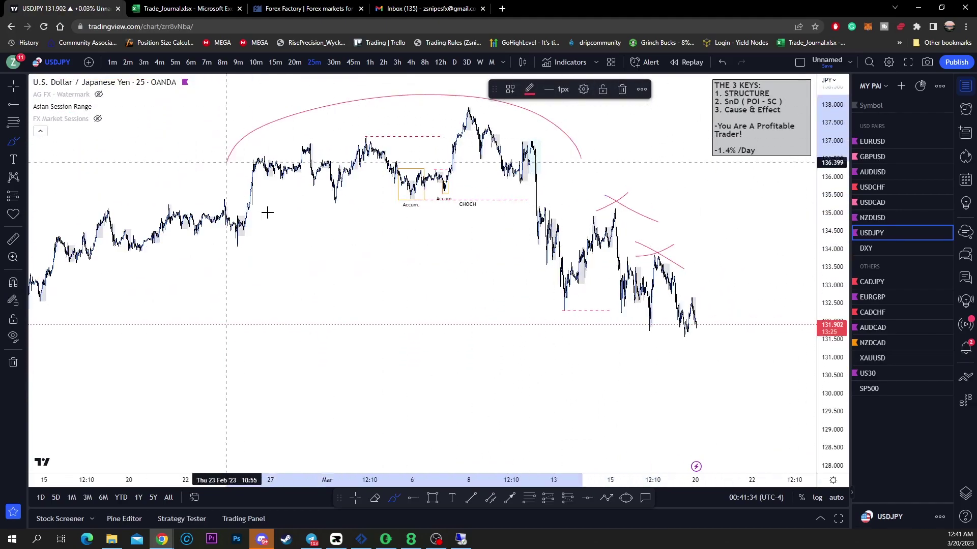
pyautogui.moveTo(267, 212); pyautogui.dragTo(609, 179)
pyautogui.hotkey('ctrl', 'z')
pyautogui.hotkey('ctrl', 'z')
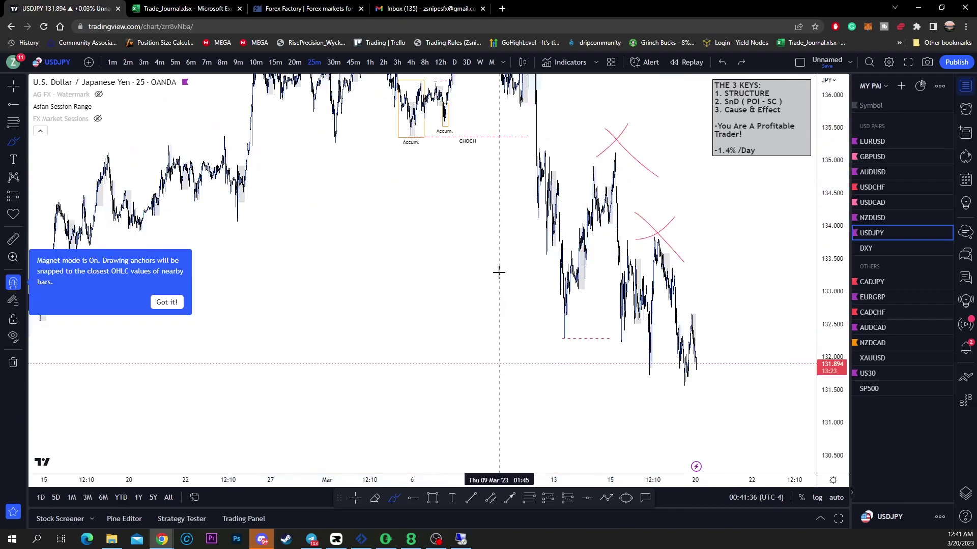
pyautogui.scroll(-3, 506, 255)
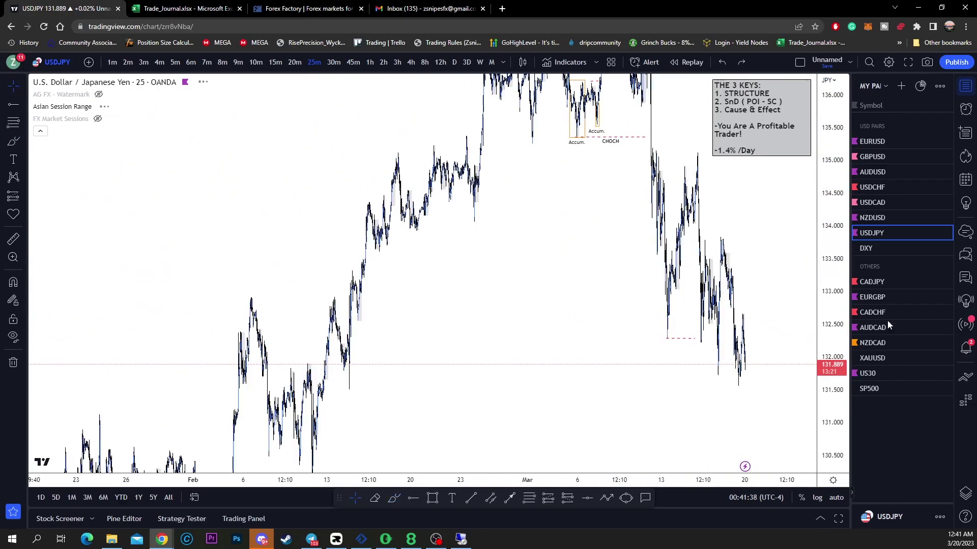
# Step: Open the EURGBP chart, check it on the 15-minute timeframe and set it to 1 hour
pyautogui.click(891, 299)
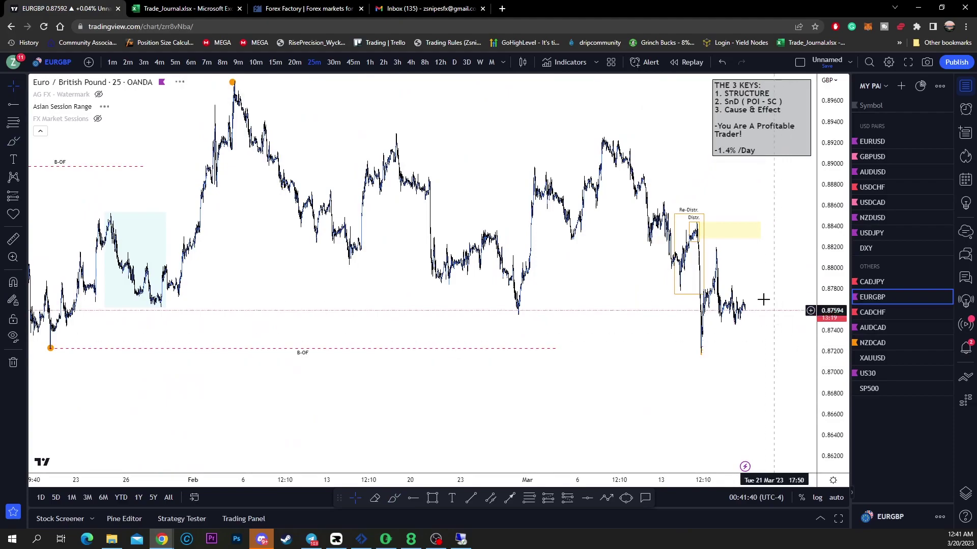
pyautogui.moveTo(720, 289); pyautogui.dragTo(673, 317)
pyautogui.scroll(-1, 660, 323)
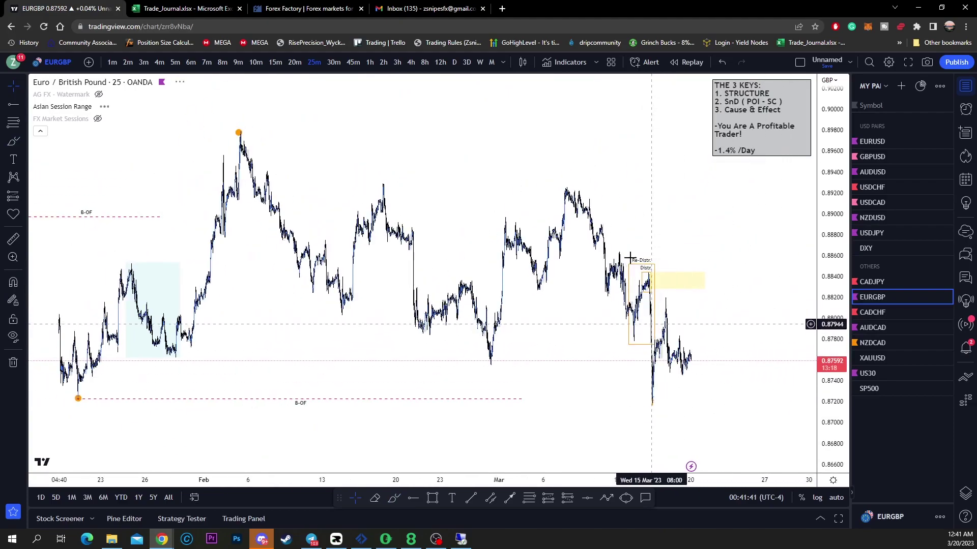
pyautogui.click(275, 62)
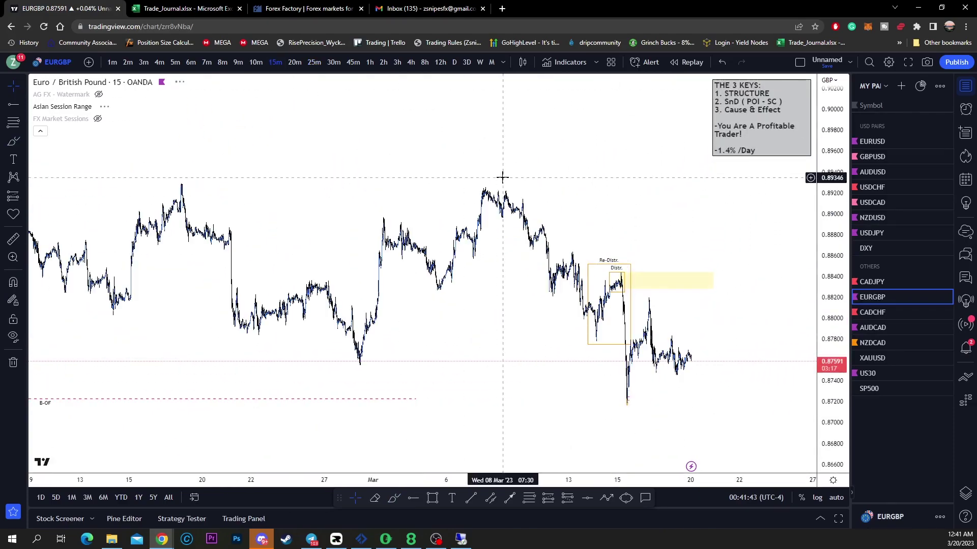
pyautogui.click(371, 62)
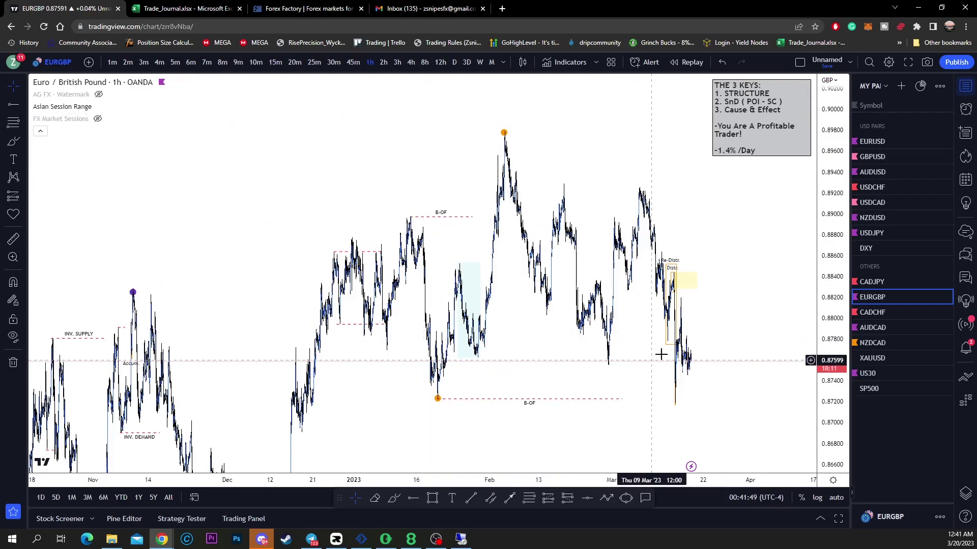
# Step: Examine EURGBP 1-hour price action around the mid-March re-distribution box, the yellow supply zone and the current price
pyautogui.moveTo(732, 310); pyautogui.dragTo(640, 329)
pyautogui.scroll(5, 645, 329)
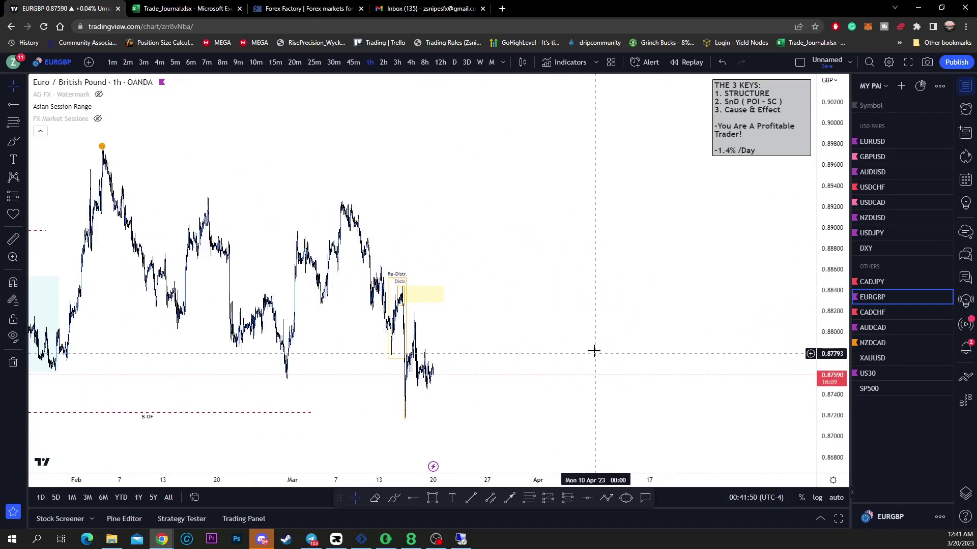
pyautogui.scroll(3, 482, 375)
pyautogui.moveTo(410, 375); pyautogui.dragTo(592, 367)
pyautogui.scroll(4, 471, 367)
pyautogui.moveTo(471, 367); pyautogui.dragTo(630, 369)
pyautogui.scroll(4, 656, 374)
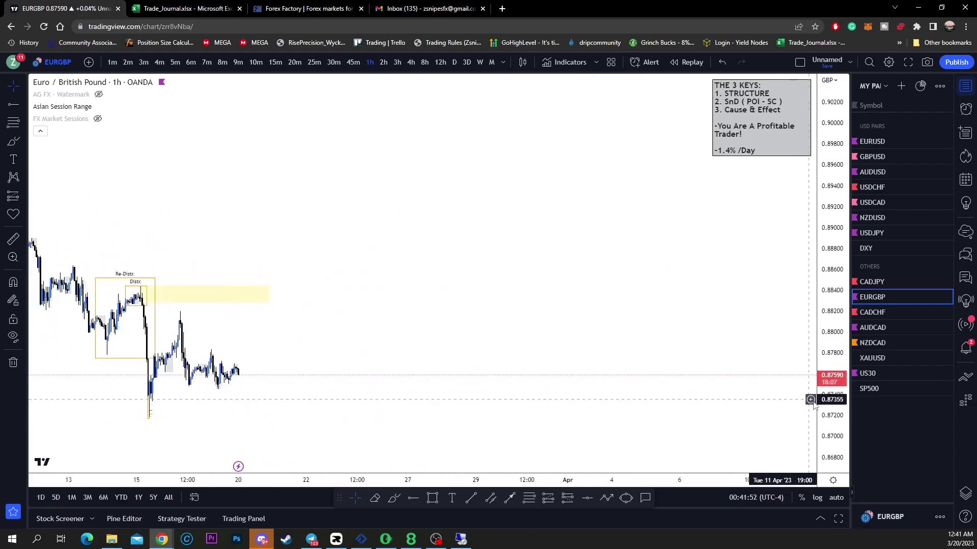
pyautogui.moveTo(832, 413); pyautogui.dragTo(832, 260)
pyautogui.moveTo(414, 288); pyautogui.dragTo(642, 179)
pyautogui.scroll(3, 506, 273)
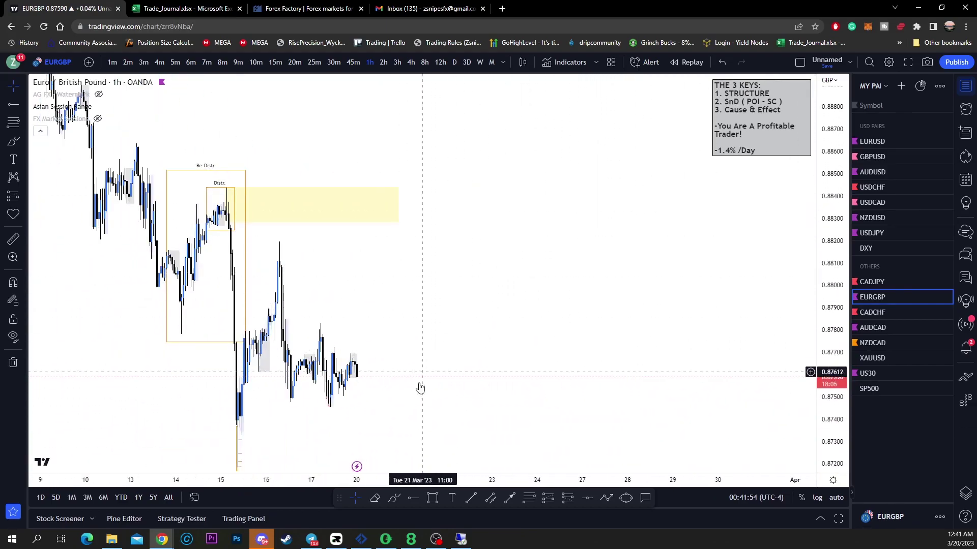
# Step: Brush an arc over the Re-Distr. box on EURGBP and delete the stroke
pyautogui.moveTo(427, 371)
pyautogui.mouseDown()
pyautogui.moveTo(454, 326)
pyautogui.moveTo(382, 386)
pyautogui.mouseUp()
pyautogui.click(393, 497)
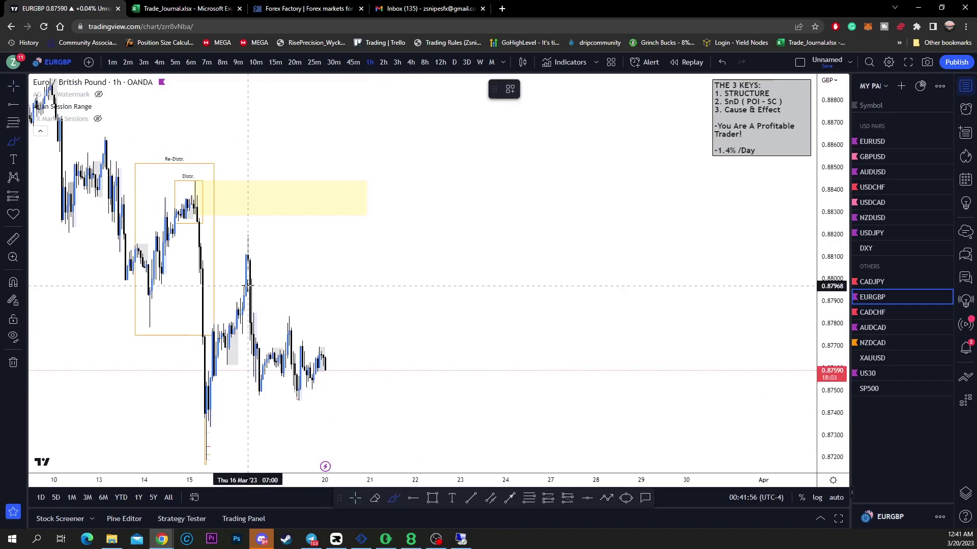
pyautogui.moveTo(214, 143)
pyautogui.mouseDown()
pyautogui.moveTo(203, 145)
pyautogui.moveTo(249, 174)
pyautogui.moveTo(210, 194)
pyautogui.mouseUp()
pyautogui.click(623, 90)
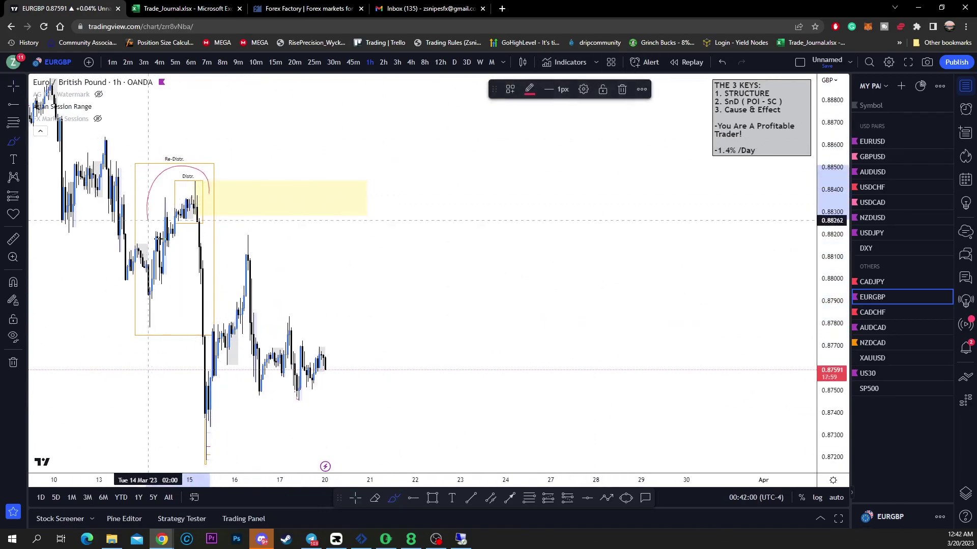
pyautogui.click(622, 90)
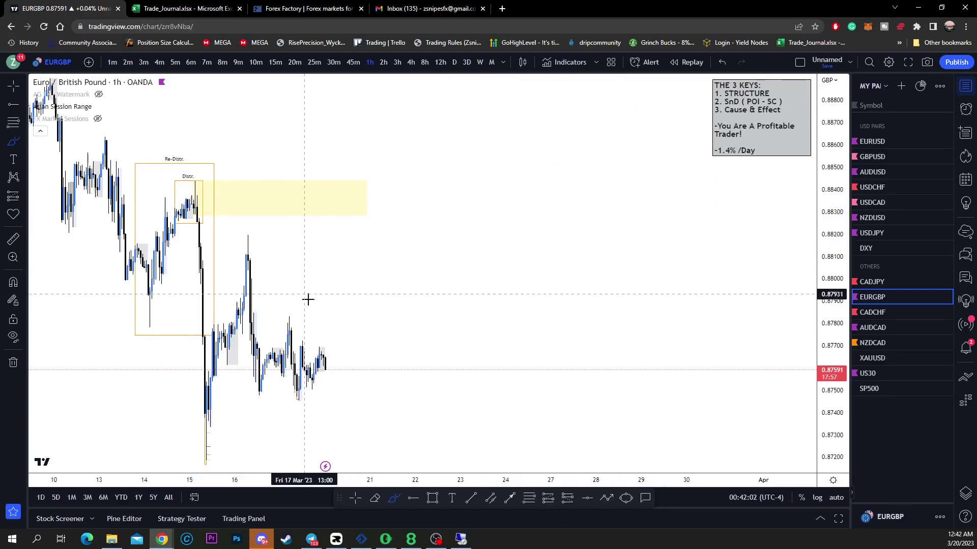
# Step: Extend the yellow supply zone to about 23 March and set the EURGBP chart to 15 minutes
pyautogui.click(365, 198)
pyautogui.moveTo(365, 198); pyautogui.dragTo(459, 209)
pyautogui.moveTo(429, 401); pyautogui.dragTo(519, 183)
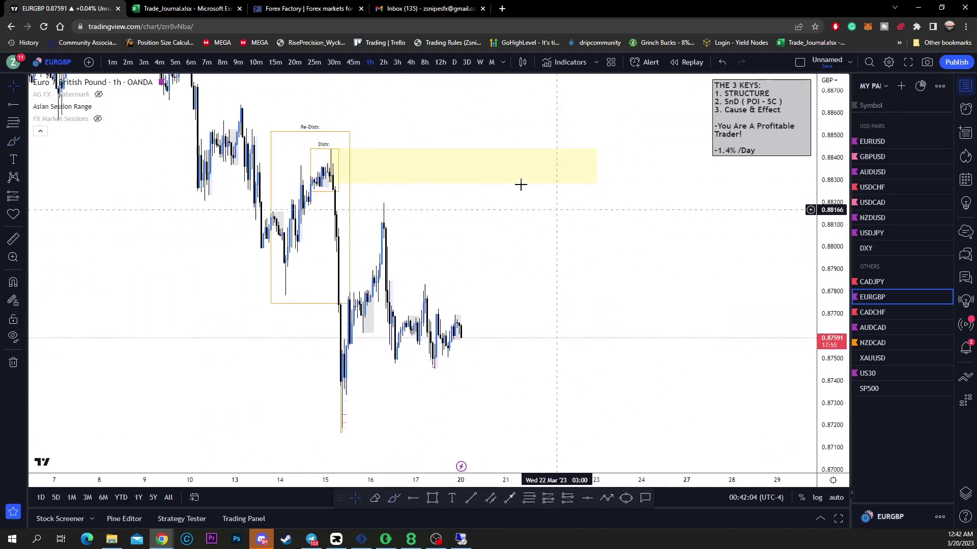
pyautogui.click(275, 62)
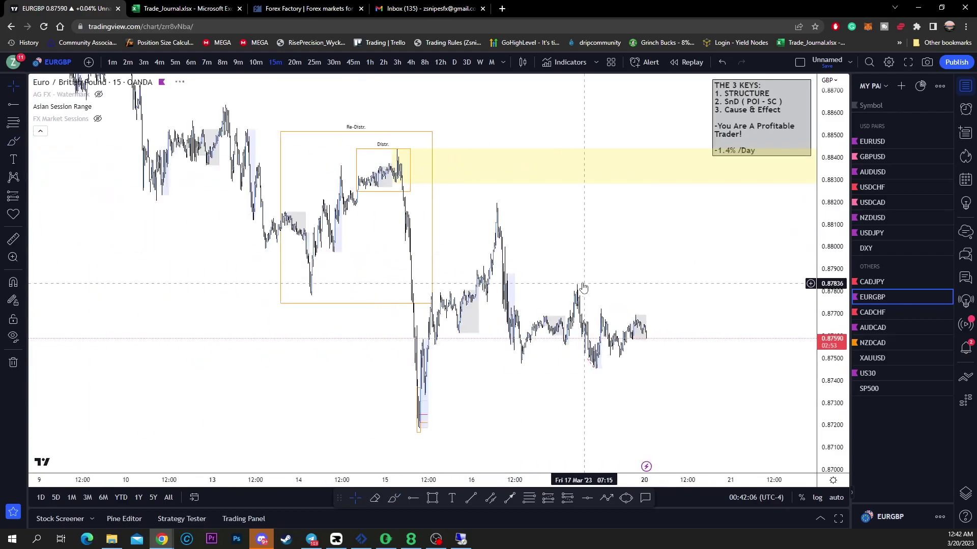
# Step: Examine EURGBP 15-minute price action between the yellow supply zone, the 15 March low and the current price
pyautogui.moveTo(582, 285); pyautogui.dragTo(491, 255)
pyautogui.scroll(3, 478, 267)
pyautogui.moveTo(401, 259); pyautogui.dragTo(519, 282)
pyautogui.scroll(3, 478, 282)
pyautogui.moveTo(421, 272); pyautogui.dragTo(531, 205)
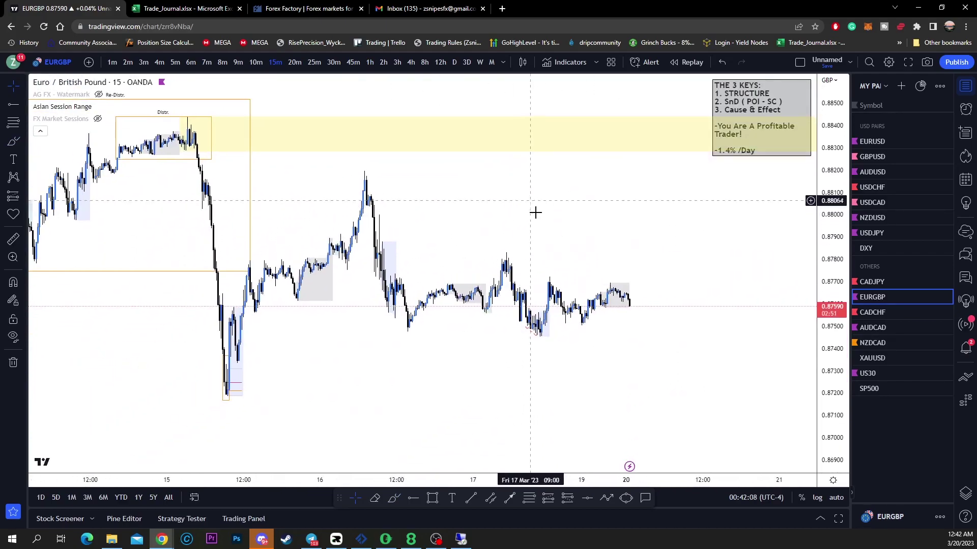
pyautogui.scroll(1, 712, 298)
pyautogui.scroll(-4, 559, 320)
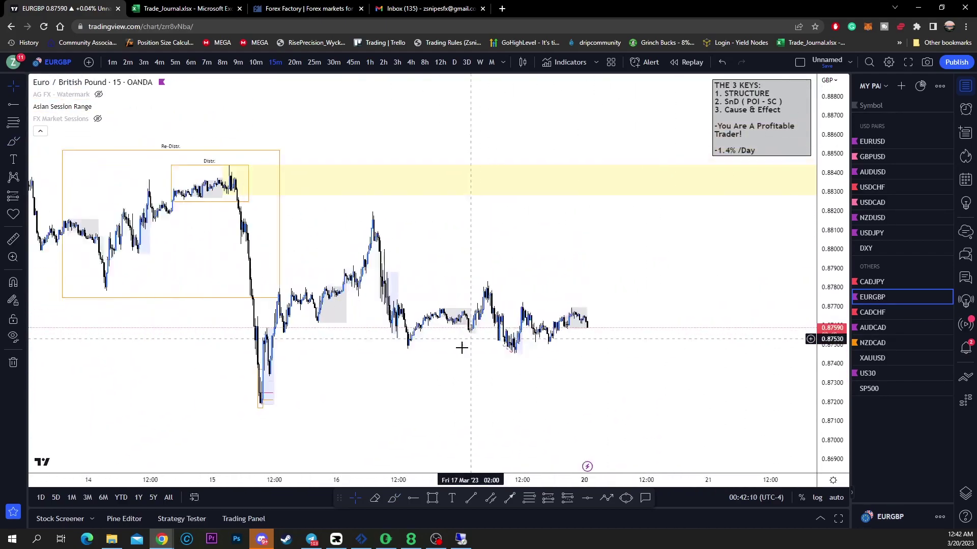
pyautogui.moveTo(478, 380); pyautogui.dragTo(388, 207)
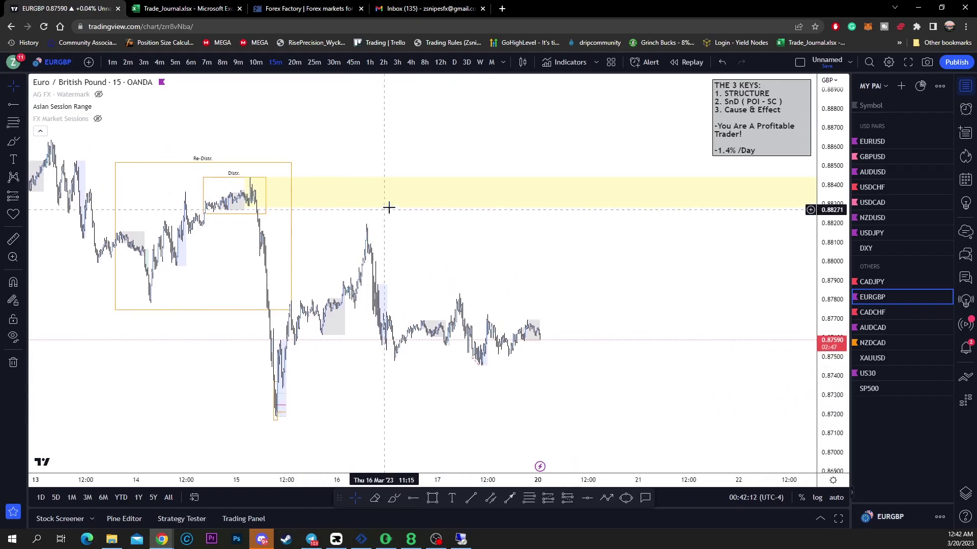
pyautogui.moveTo(458, 248); pyautogui.dragTo(418, 249)
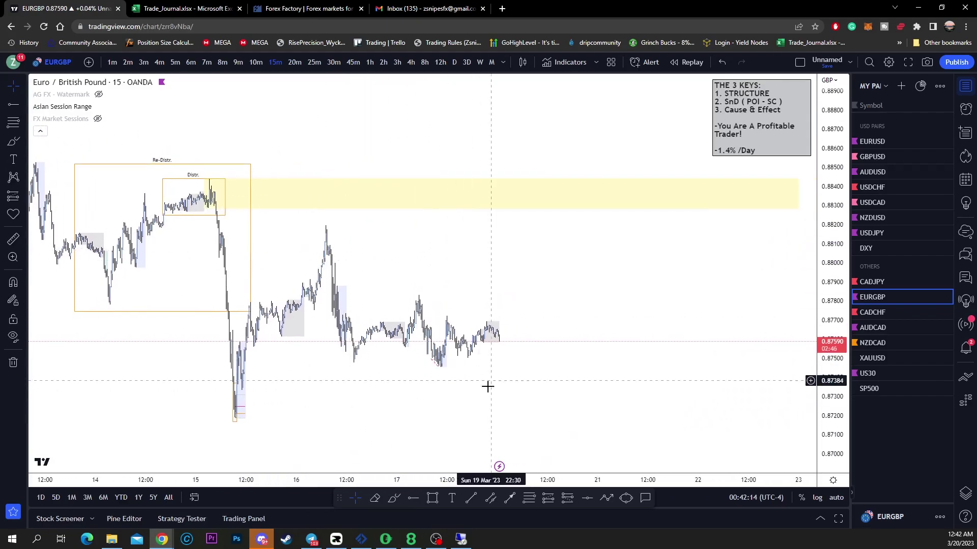
# Step: Brush a projected path from current price to about 0.878 and down to about 0.873, and underline the three recent lows
pyautogui.click(394, 498)
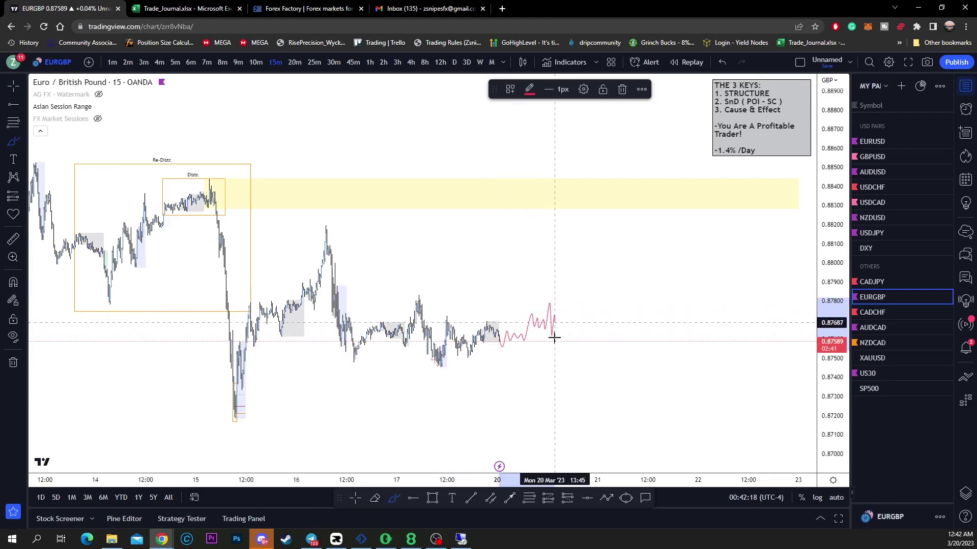
pyautogui.moveTo(555, 337); pyautogui.dragTo(575, 392)
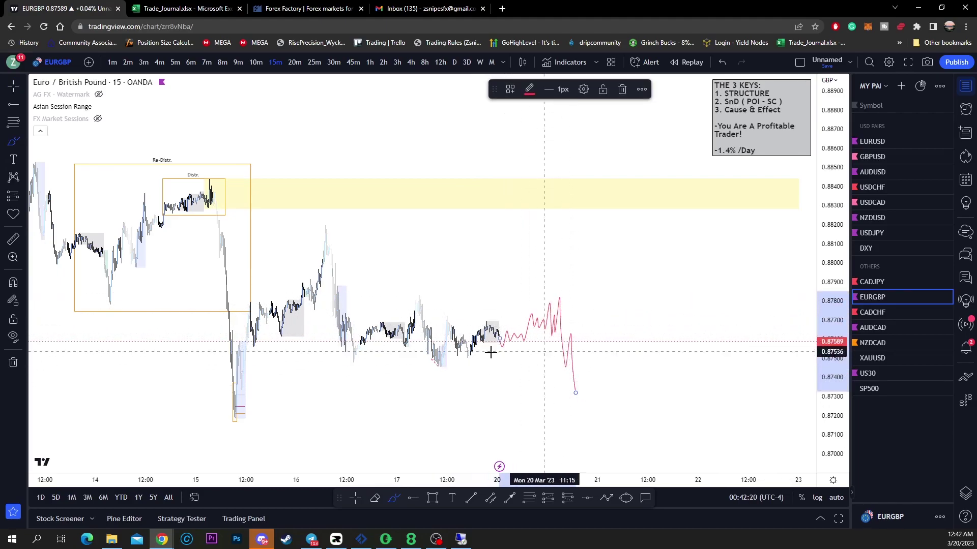
pyautogui.moveTo(501, 370); pyautogui.dragTo(328, 358)
pyautogui.moveTo(225, 428); pyautogui.dragTo(263, 429)
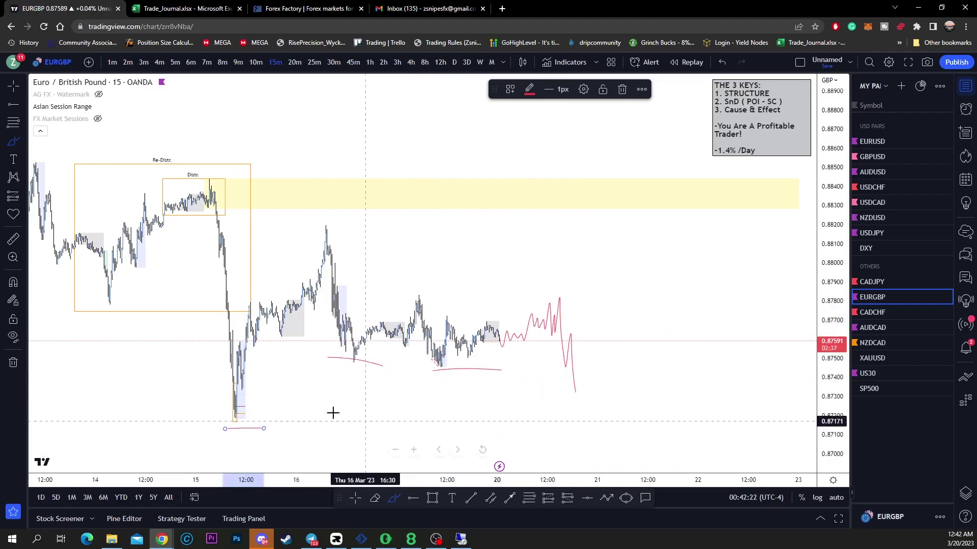
# Step: Circle the recent consolidation together with the projected path and undo all brush strokes
pyautogui.moveTo(645, 312)
pyautogui.mouseDown()
pyautogui.moveTo(504, 397)
pyautogui.moveTo(570, 282)
pyautogui.mouseUp()
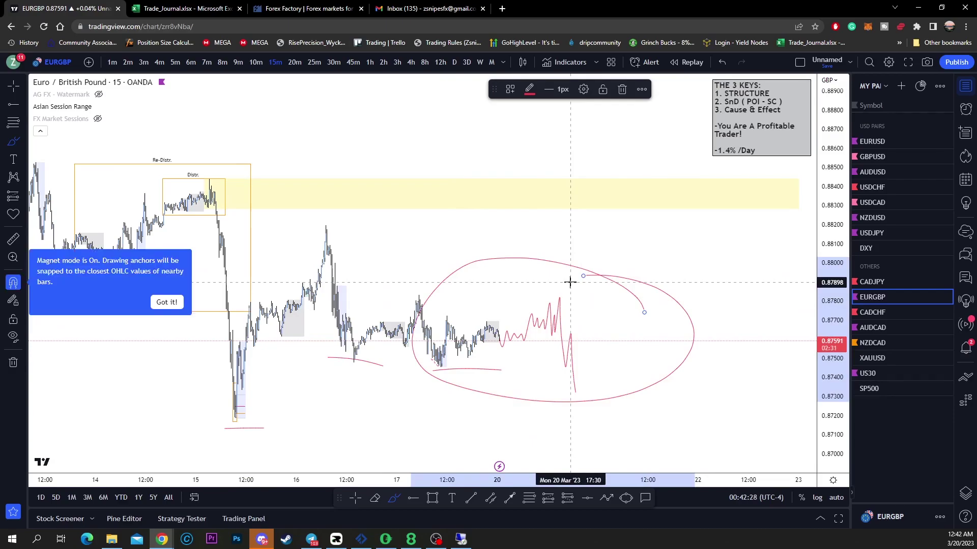
pyautogui.hotkey('ctrl', 'z')
pyautogui.hscroll(-1, 570, 282)
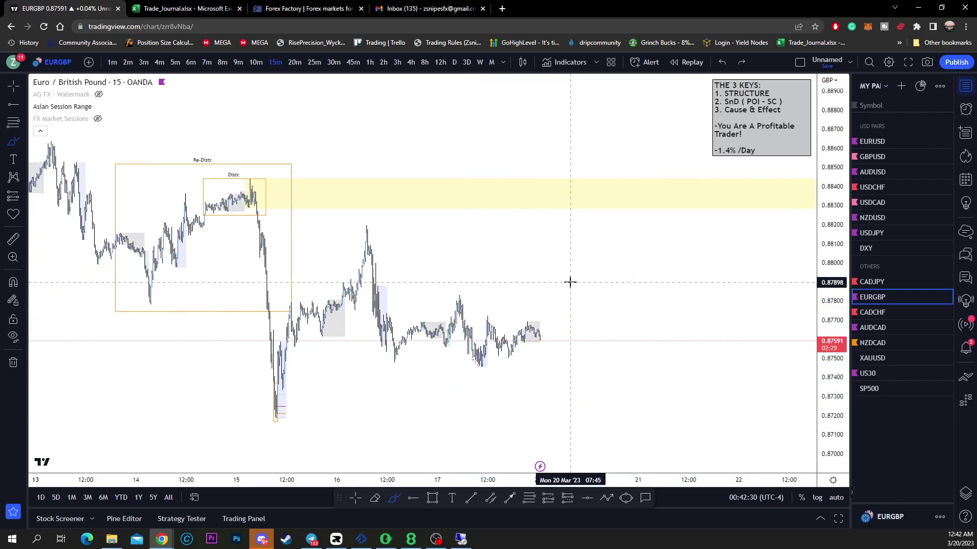
# Step: Brush a circle around the Distr. box near 0.884 and undo it
pyautogui.scroll(-2, 569, 283)
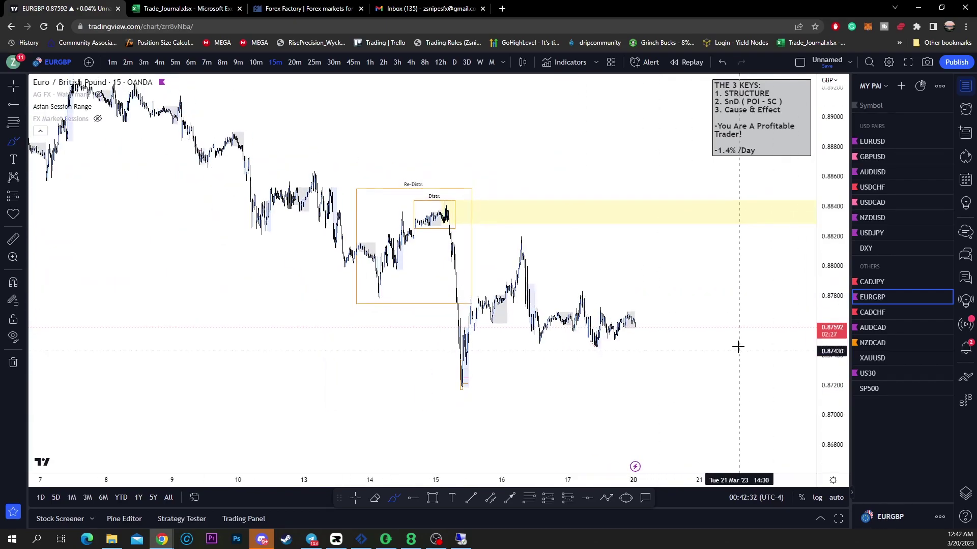
pyautogui.hotkey('ctrl', 'y')
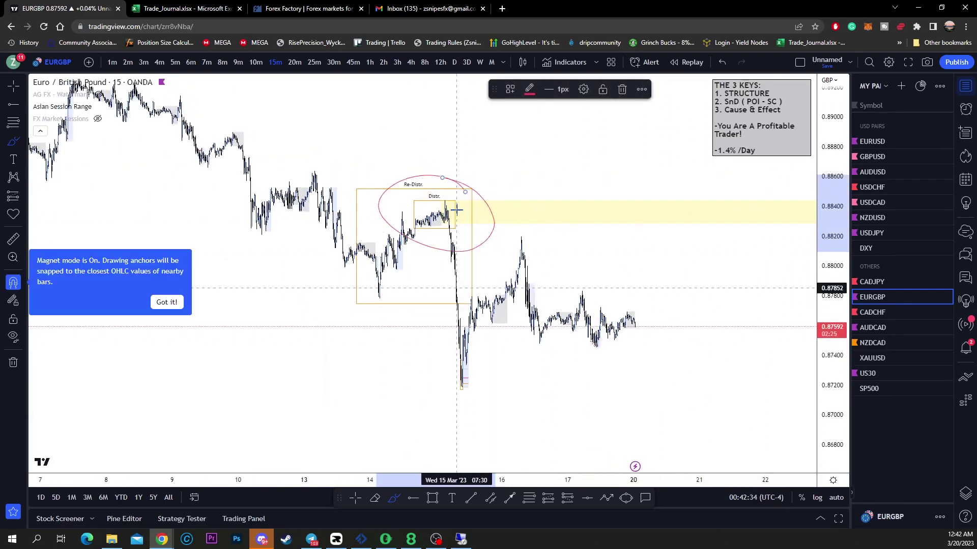
pyautogui.hotkey('ctrl', 'z')
# Step: Brush a projected zigzag from current price that tops near 0.878 and falls to about 0.872, with an arc over its top
pyautogui.moveTo(636, 326); pyautogui.dragTo(641, 330)
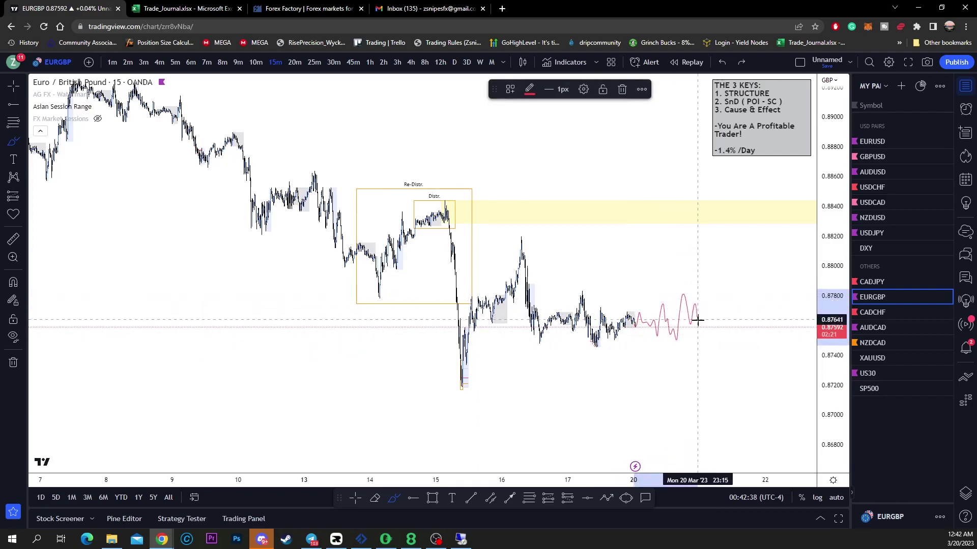
pyautogui.moveTo(697, 321); pyautogui.dragTo(712, 366)
pyautogui.moveTo(686, 289); pyautogui.dragTo(737, 292)
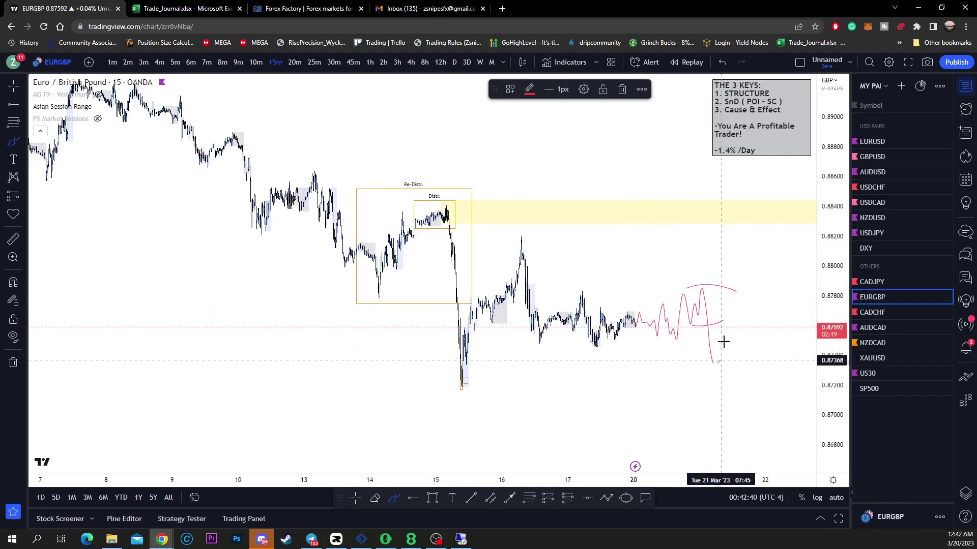
pyautogui.scroll(-5, 596, 307)
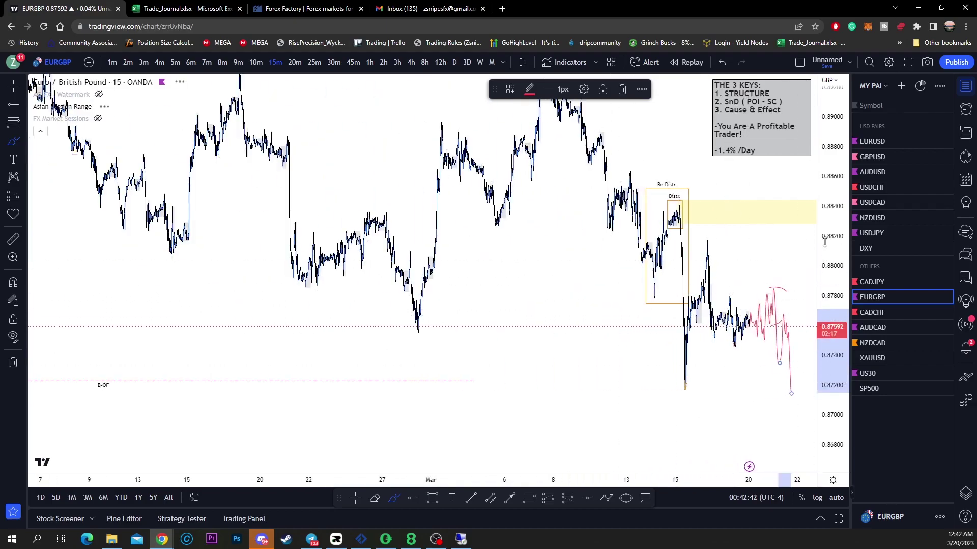
# Step: Check EURGBP on the 1-hour timeframe, undo the projection strokes and return to 15 minutes
pyautogui.click(368, 63)
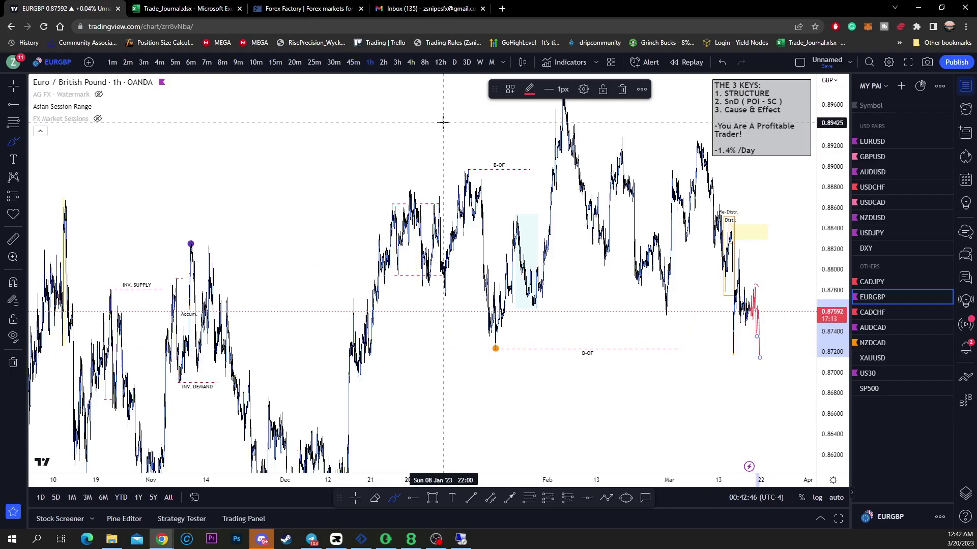
pyautogui.hotkey('ctrl', 'z')
pyautogui.hotkey('ctrl', 'z')
pyautogui.hotkey('ctrl', 'z')
pyautogui.hotkey('ctrl', 'z')
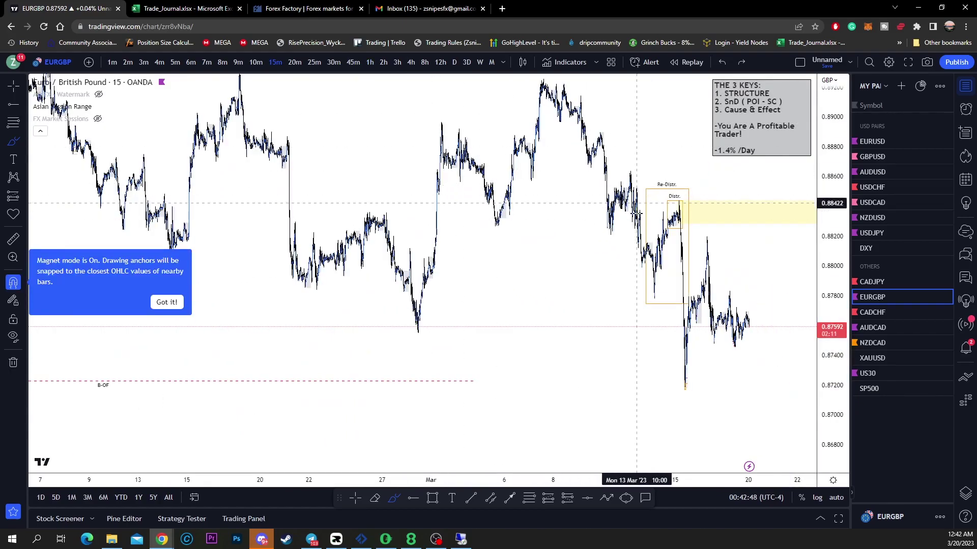
pyautogui.press('Escape')
# Step: Brush a curve from the current price up to the yellow supply zone at about 0.883 and undo it
pyautogui.moveTo(750, 261)
pyautogui.mouseDown()
pyautogui.moveTo(571, 356)
pyautogui.moveTo(440, 396)
pyautogui.mouseUp()
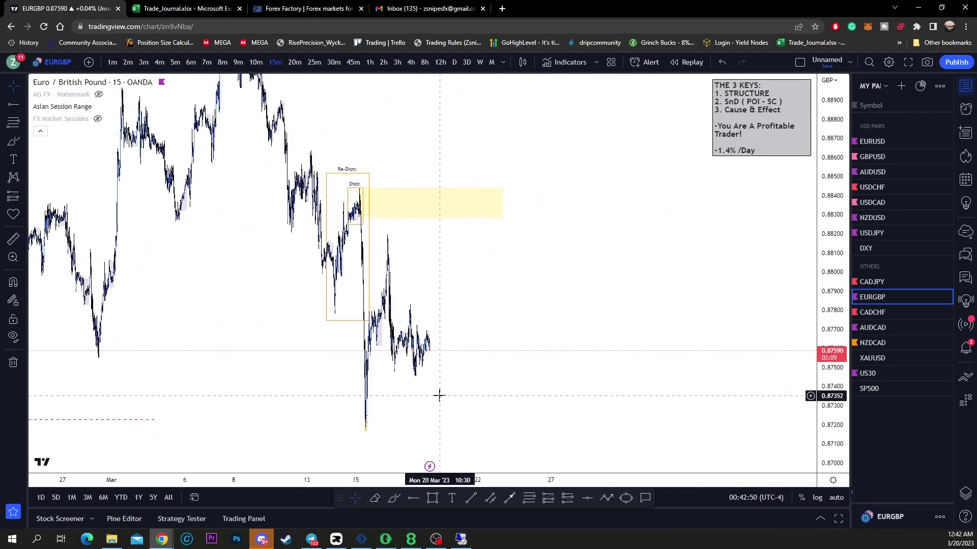
pyautogui.click(394, 497)
pyautogui.moveTo(430, 348); pyautogui.dragTo(451, 214)
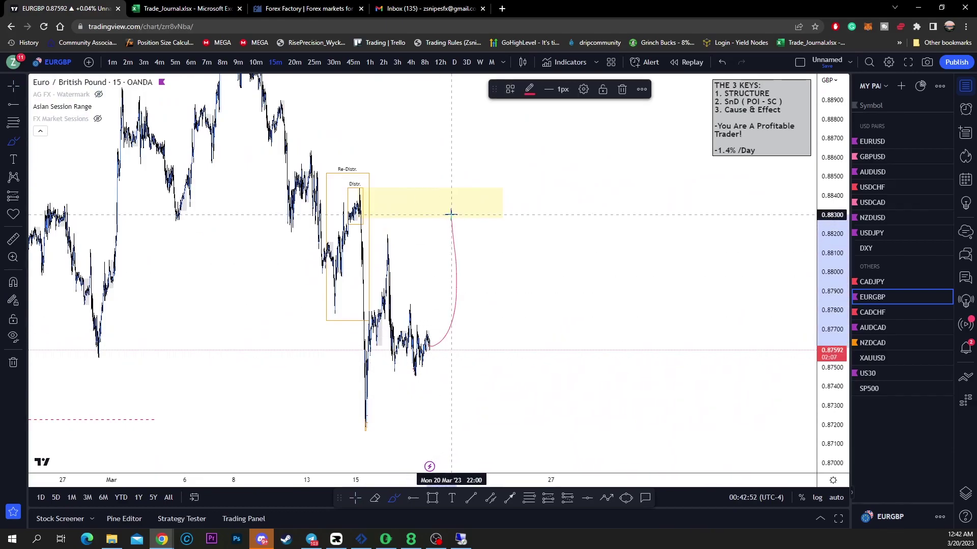
pyautogui.hotkey('ctrl', 'z')
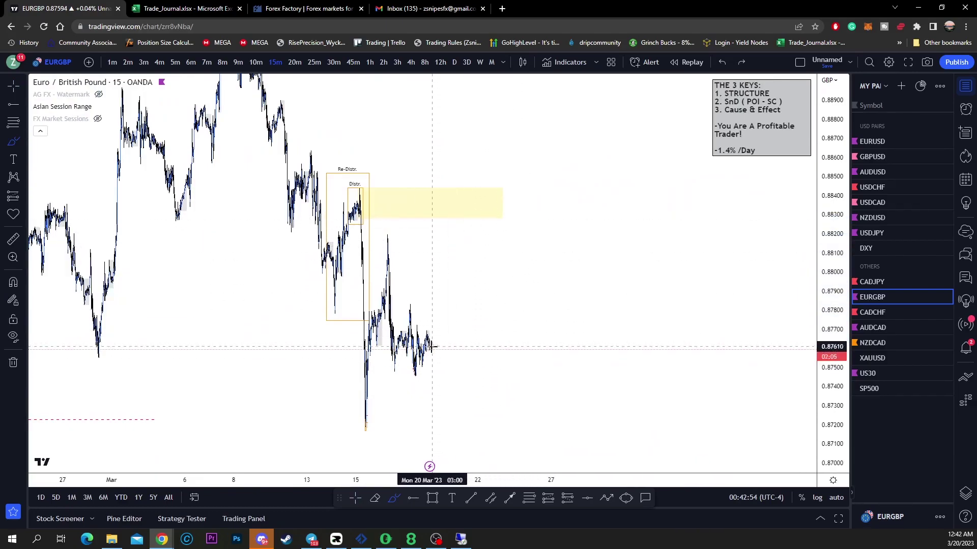
# Step: Brush a drop below the 15 March low, underline that low, cross out the Re-Distr. box, and undo all strokes
pyautogui.moveTo(430, 344); pyautogui.dragTo(449, 439)
pyautogui.moveTo(324, 432); pyautogui.dragTo(416, 428)
pyautogui.moveTo(444, 165); pyautogui.dragTo(333, 220)
pyautogui.moveTo(326, 168); pyautogui.dragTo(394, 204)
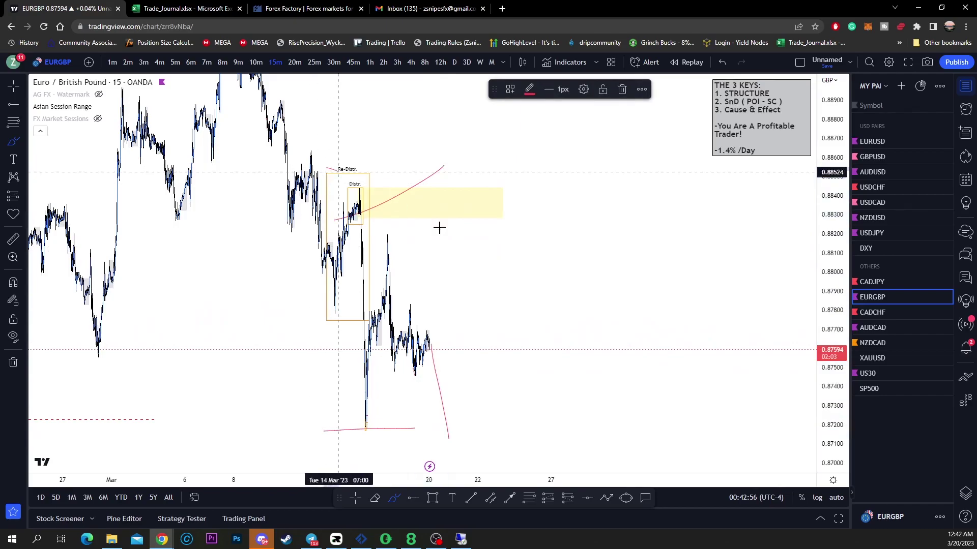
pyautogui.hotkey('ctrl', 'z')
pyautogui.hotkey('ctrl', 'z')
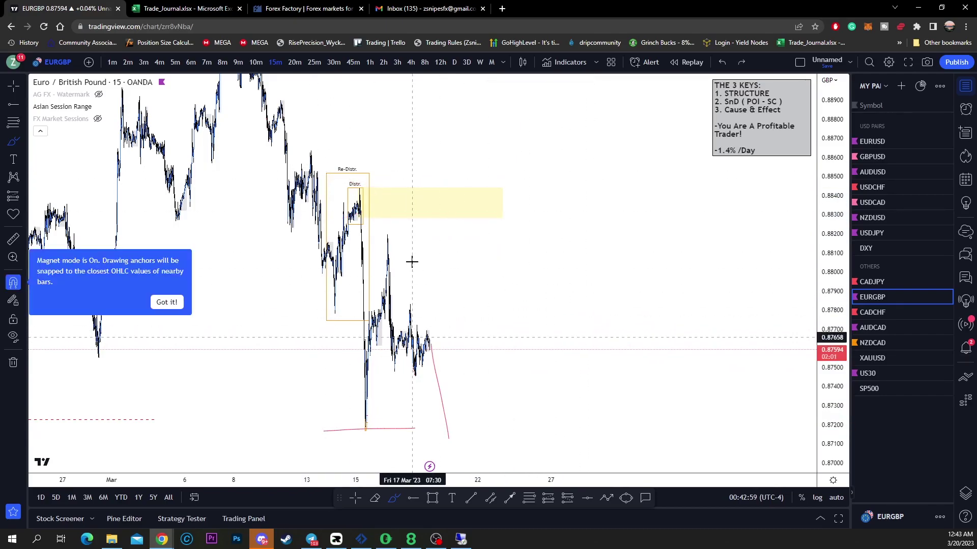
pyautogui.hotkey('ctrl', 'z')
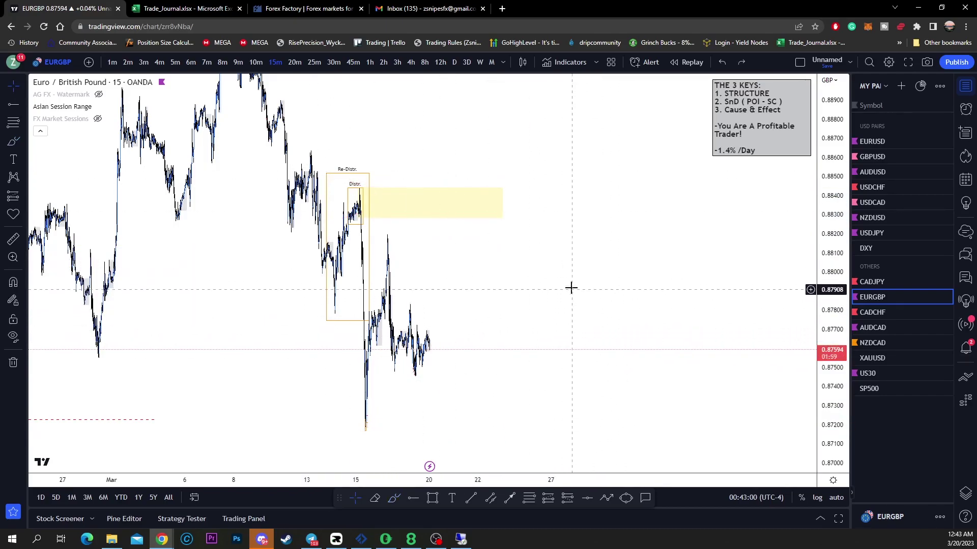
# Step: Compress the EURGBP price scale to review the wider range and open the AUDCAD chart
pyautogui.moveTo(828, 279); pyautogui.dragTo(828, 376)
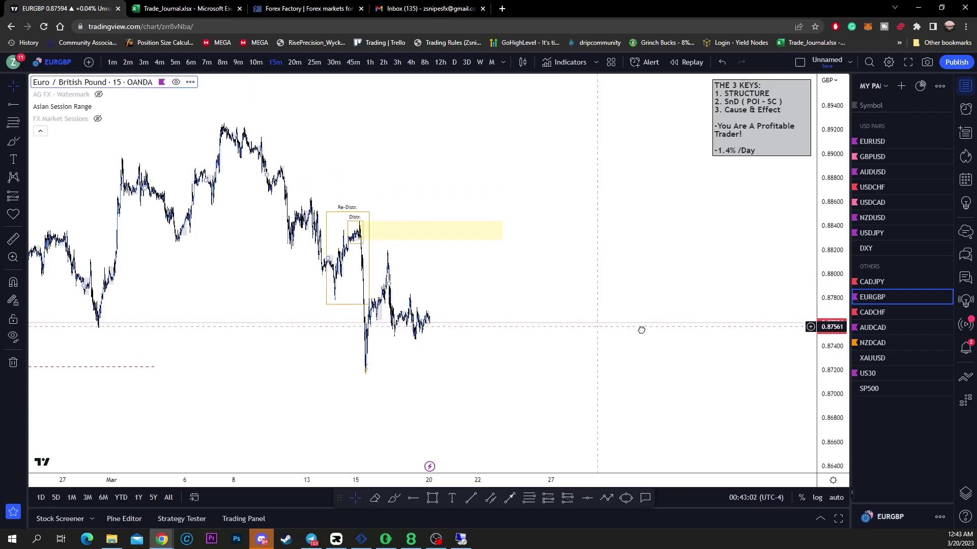
pyautogui.moveTo(641, 328); pyautogui.dragTo(704, 333)
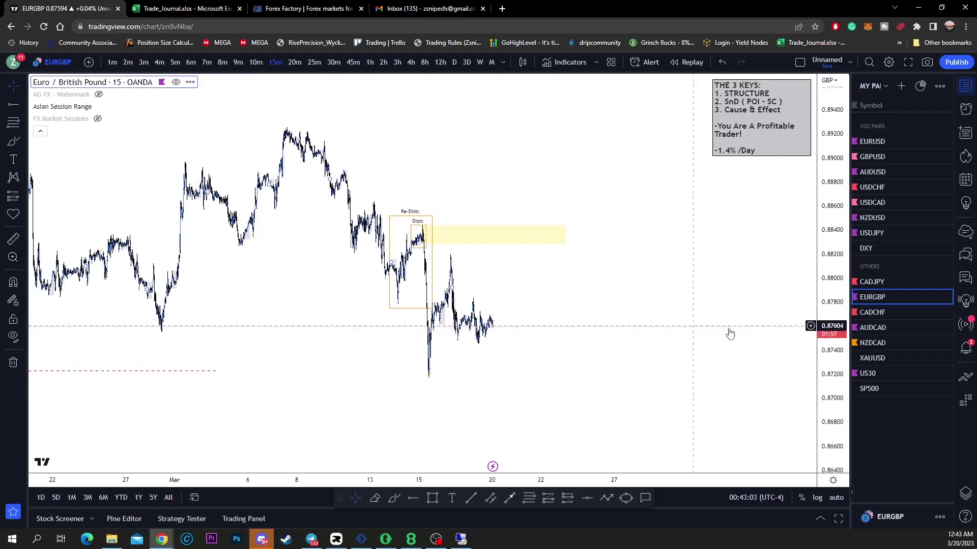
pyautogui.click(891, 325)
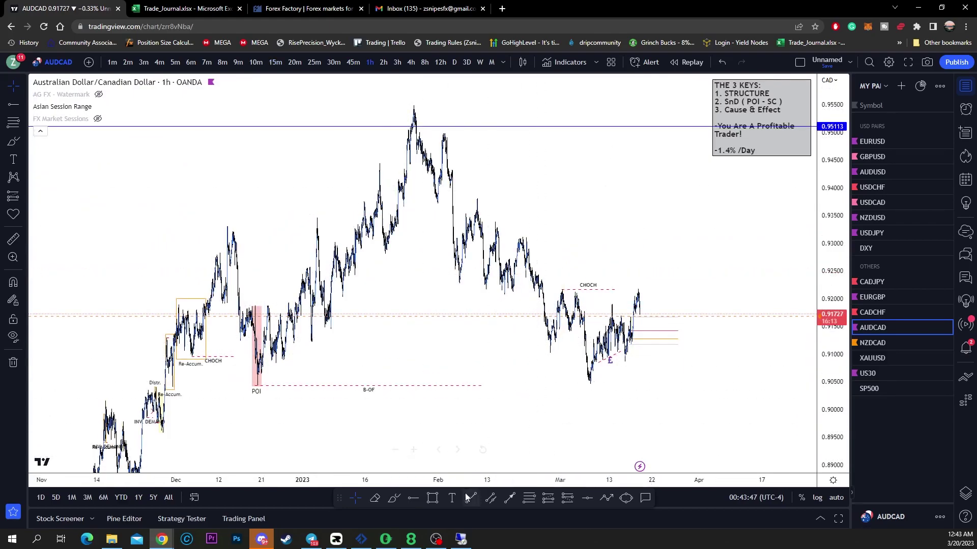
# Step: Brush a short stroke near the end of AUDCAD's B-OF line and delete it
pyautogui.click(397, 499)
pyautogui.moveTo(494, 395)
pyautogui.mouseDown()
pyautogui.moveTo(299, 356)
pyautogui.moveTo(517, 361)
pyautogui.mouseUp()
pyautogui.click(622, 90)
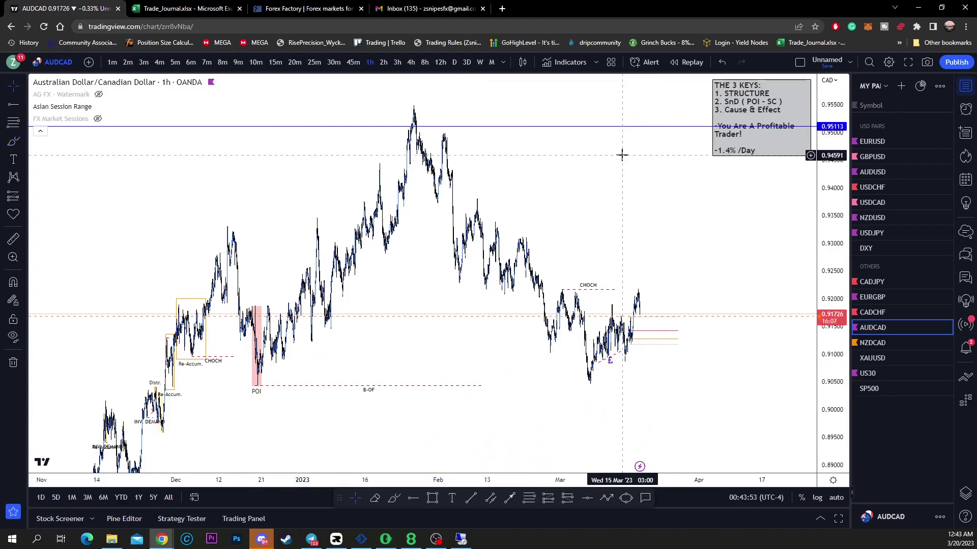
# Step: Brush a short stroke beside the latest AUDCAD candles at about 0.917 and undo it
pyautogui.scroll(5, 622, 154)
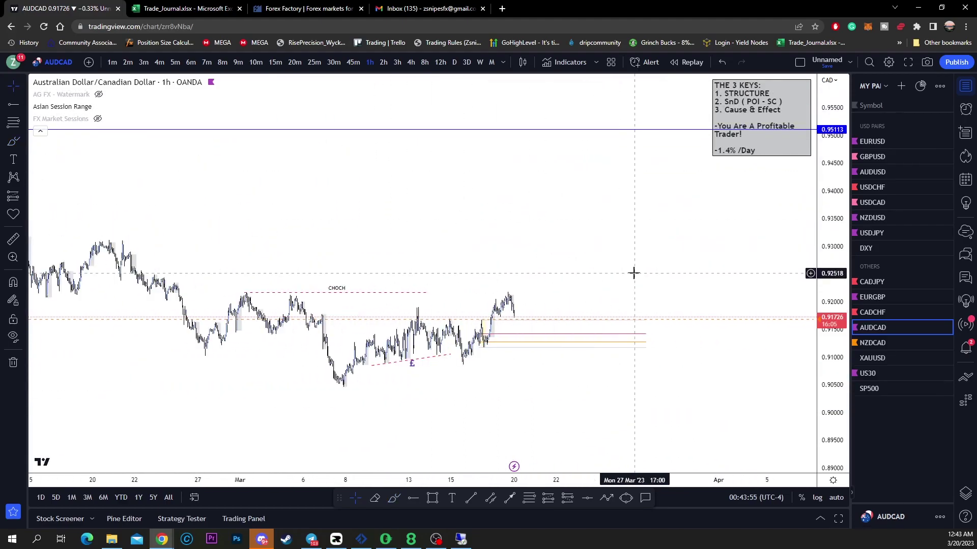
pyautogui.scroll(3, 617, 163)
pyautogui.scroll(3, 569, 265)
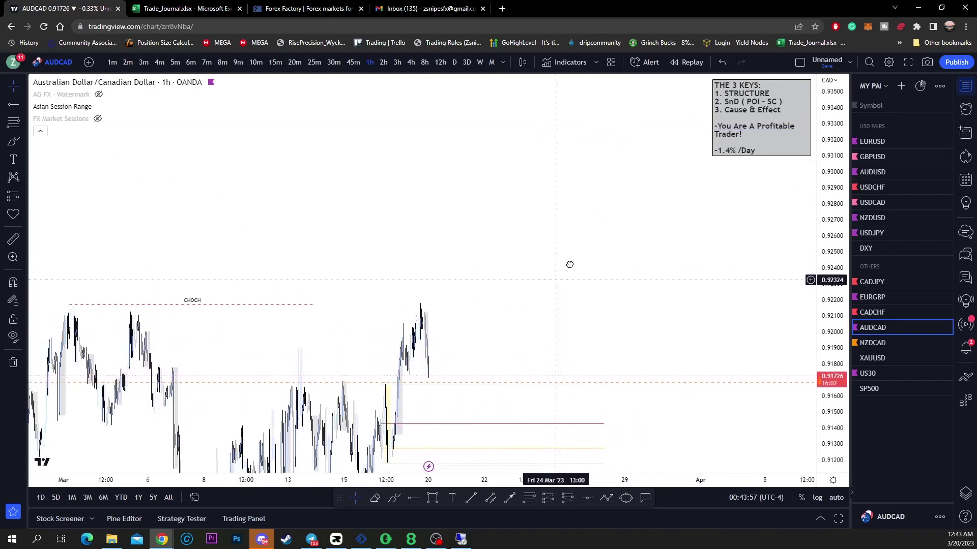
pyautogui.moveTo(570, 264); pyautogui.dragTo(615, 194)
pyautogui.scroll(-2, 377, 200)
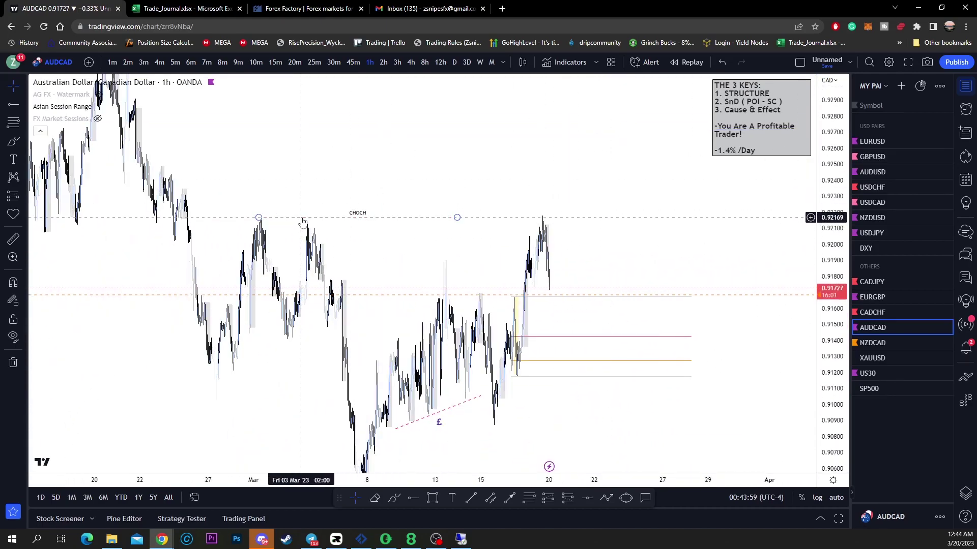
pyautogui.scroll(5, 487, 240)
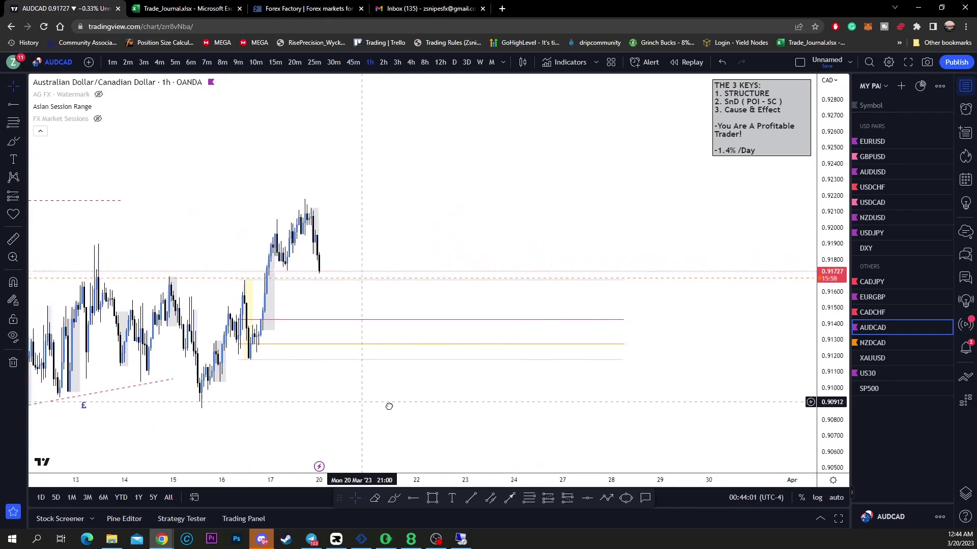
pyautogui.moveTo(389, 406); pyautogui.dragTo(442, 409)
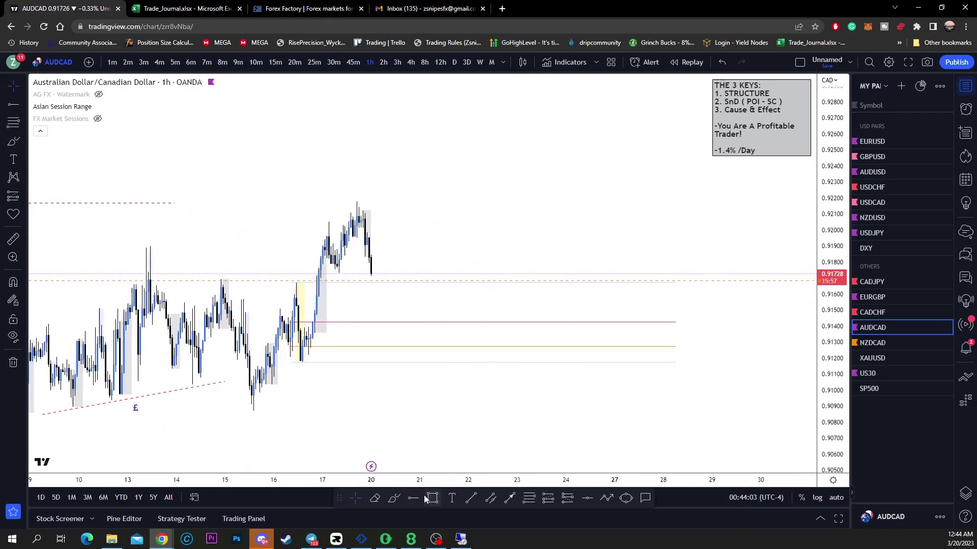
pyautogui.click(396, 498)
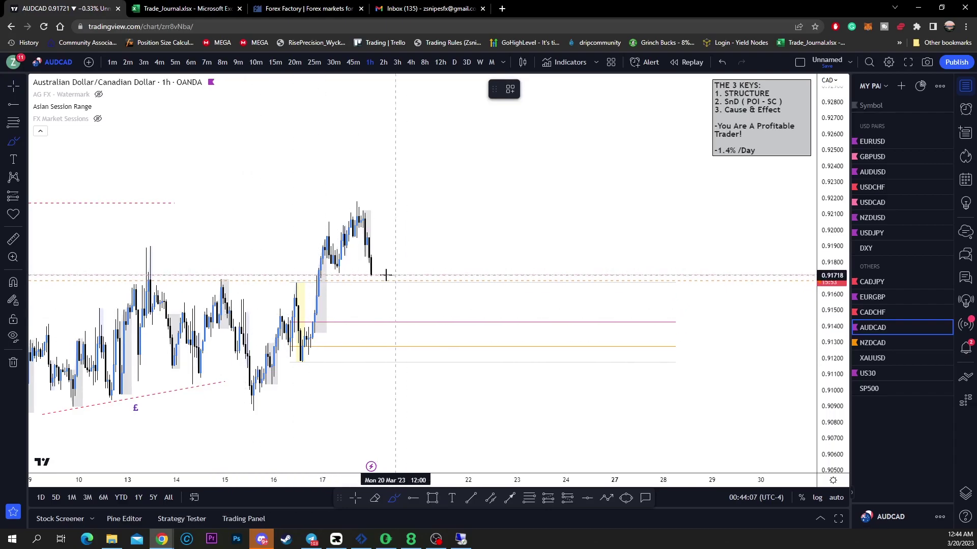
pyautogui.moveTo(371, 258)
pyautogui.mouseDown()
pyautogui.moveTo(386, 317)
pyautogui.moveTo(421, 313)
pyautogui.moveTo(416, 277)
pyautogui.mouseUp()
pyautogui.hotkey('ctrl', 'z')
pyautogui.hotkey('ctrl', 'z')
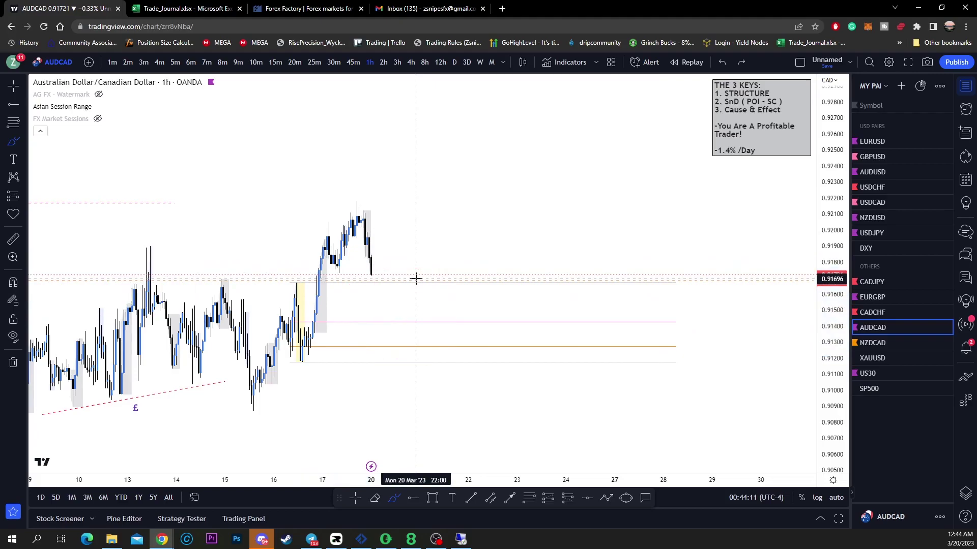
# Step: Brush a zigzag from the current AUDCAD price up to about 0.920 with a drop to about 0.903, and undo it
pyautogui.scroll(-4, 577, 242)
pyautogui.scroll(-4, 797, 268)
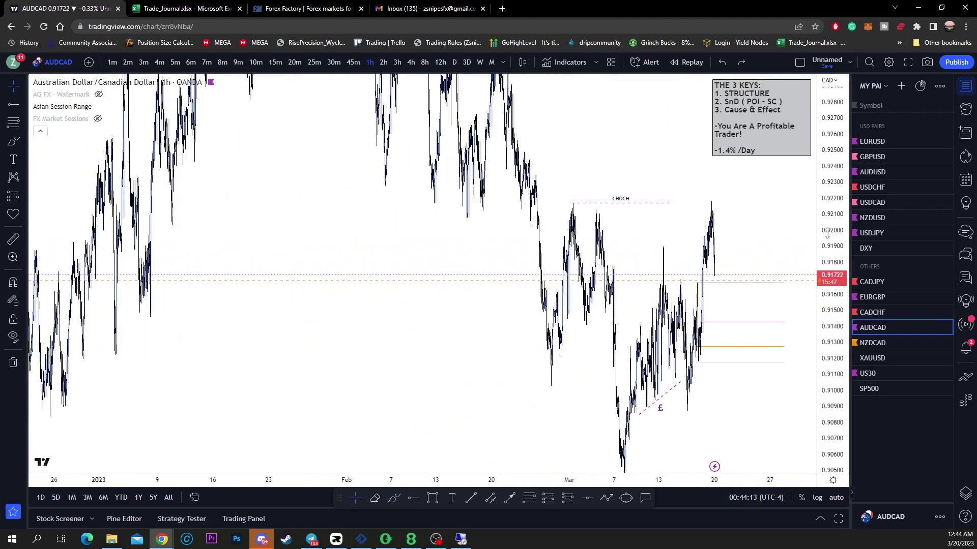
pyautogui.moveTo(779, 360); pyautogui.dragTo(593, 340)
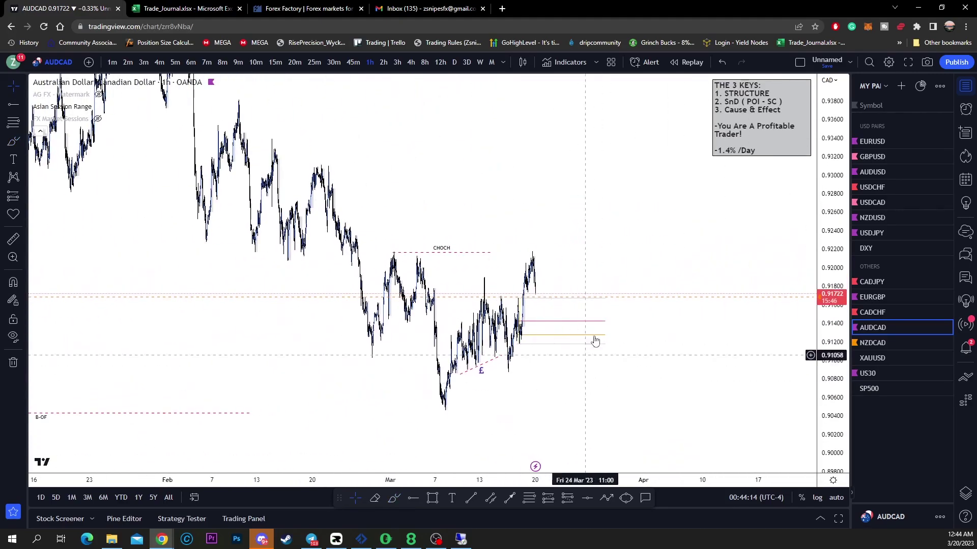
pyautogui.click(394, 499)
pyautogui.moveTo(539, 293)
pyautogui.mouseDown()
pyautogui.moveTo(547, 261)
pyautogui.moveTo(574, 422)
pyautogui.mouseUp()
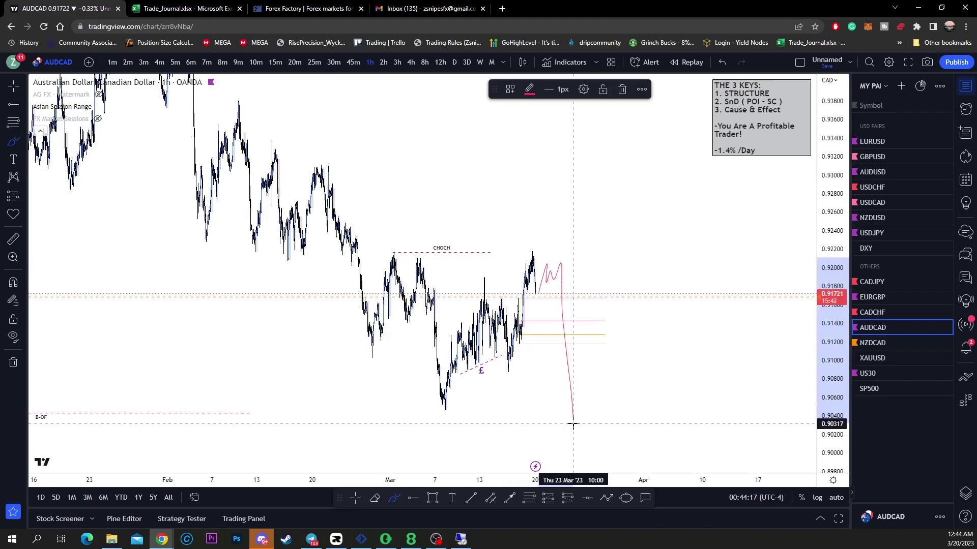
pyautogui.moveTo(373, 420)
pyautogui.mouseDown()
pyautogui.moveTo(517, 412)
pyautogui.moveTo(486, 381)
pyautogui.mouseUp()
pyautogui.scroll(-5, 614, 300)
pyautogui.hotkey('ctrl', 'z')
pyautogui.hotkey('ctrl', 'z')
pyautogui.hotkey('ctrl', 'z')
pyautogui.hotkey('ctrl', 'z')
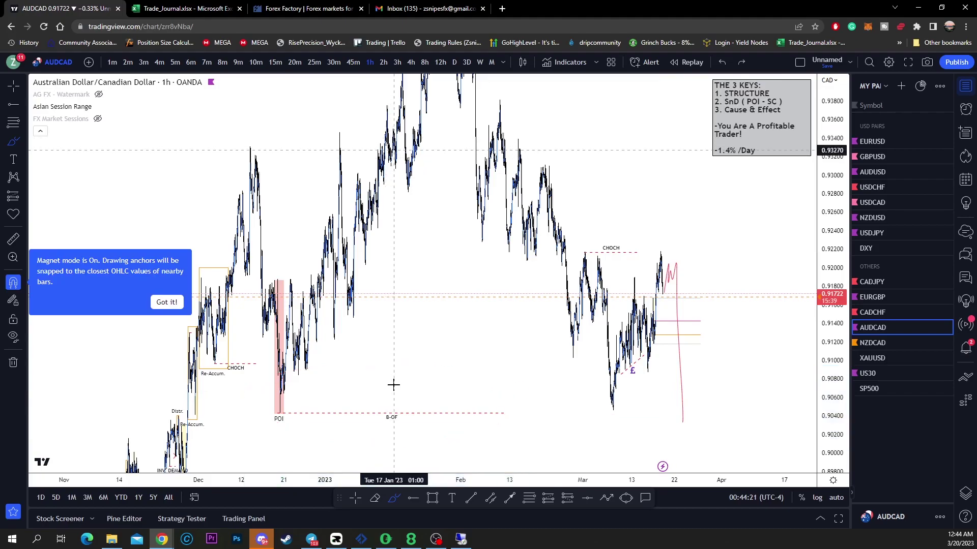
# Step: Brush a line from the POI low above the B-OF line and a loop around the coloured levels below price, removing both strokes
pyautogui.moveTo(276, 415); pyautogui.dragTo(385, 401)
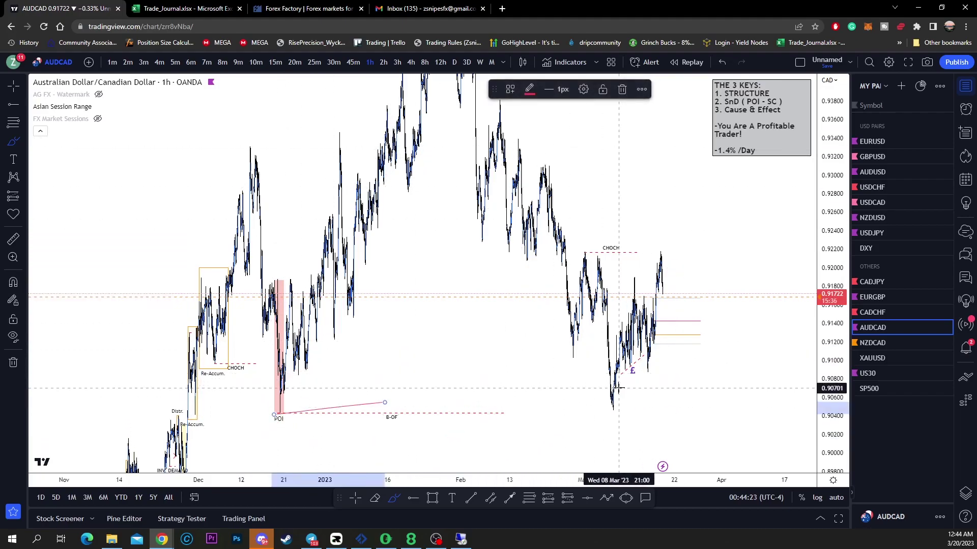
pyautogui.hotkey('ctrl', 'z')
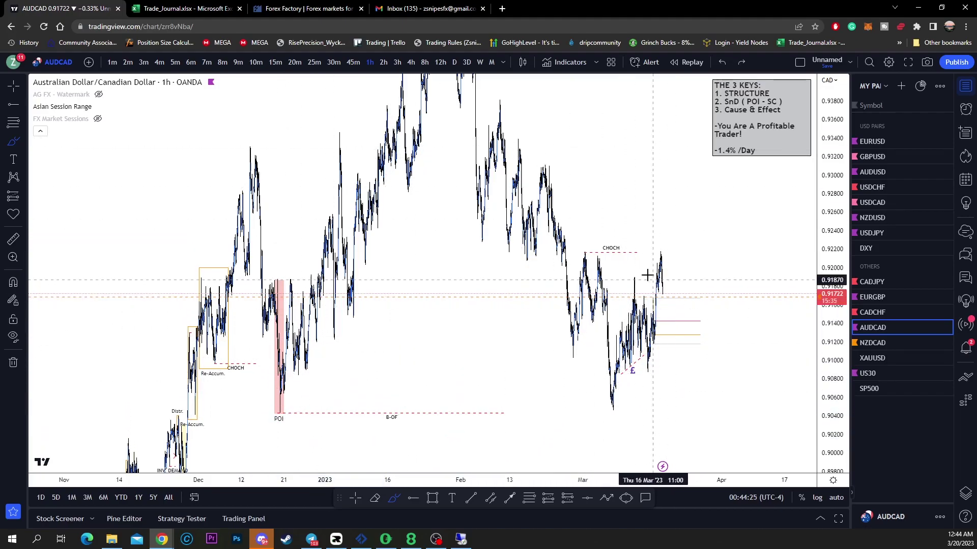
pyautogui.moveTo(725, 336)
pyautogui.mouseDown()
pyautogui.moveTo(647, 285)
pyautogui.moveTo(731, 315)
pyautogui.mouseUp()
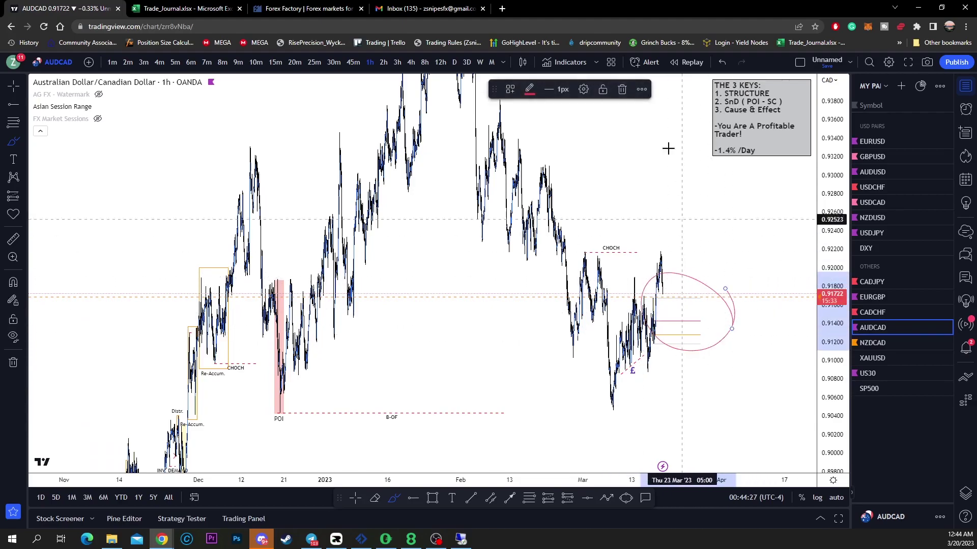
pyautogui.click(622, 90)
pyautogui.moveTo(836, 259); pyautogui.dragTo(810, 304)
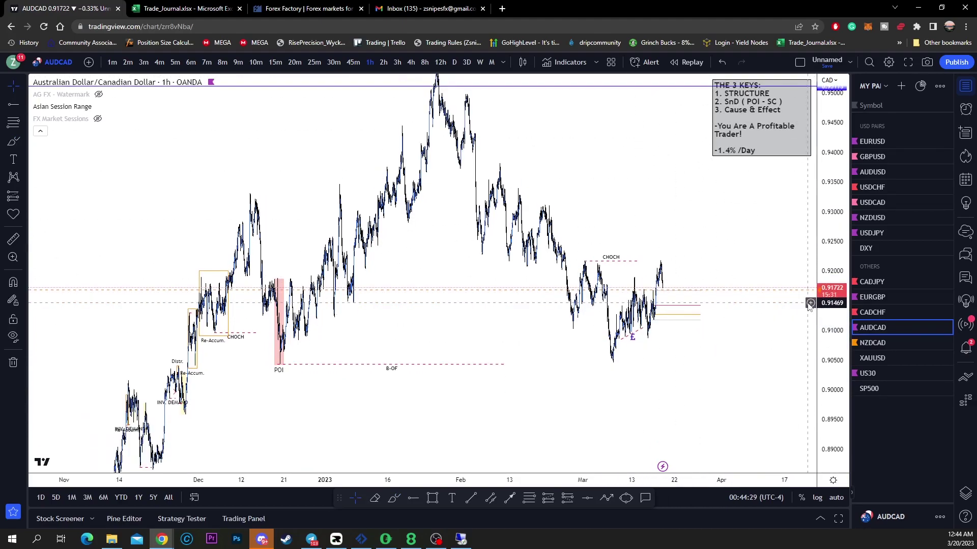